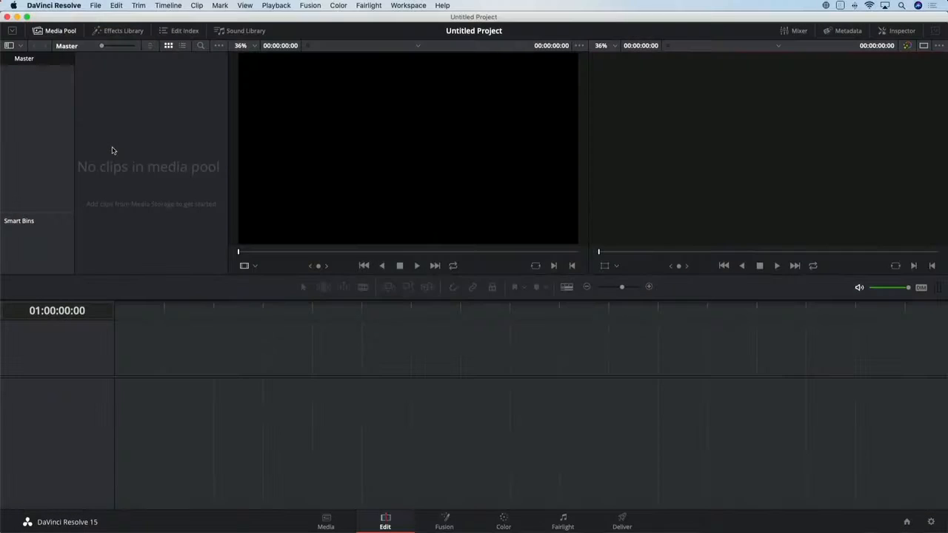
Import the whole contents of the Media folder, including the Audio and End Credits subfolders, as bins, changing the timeline frame rate to match the clips.
{"action": "key", "text": "super+Tab"}
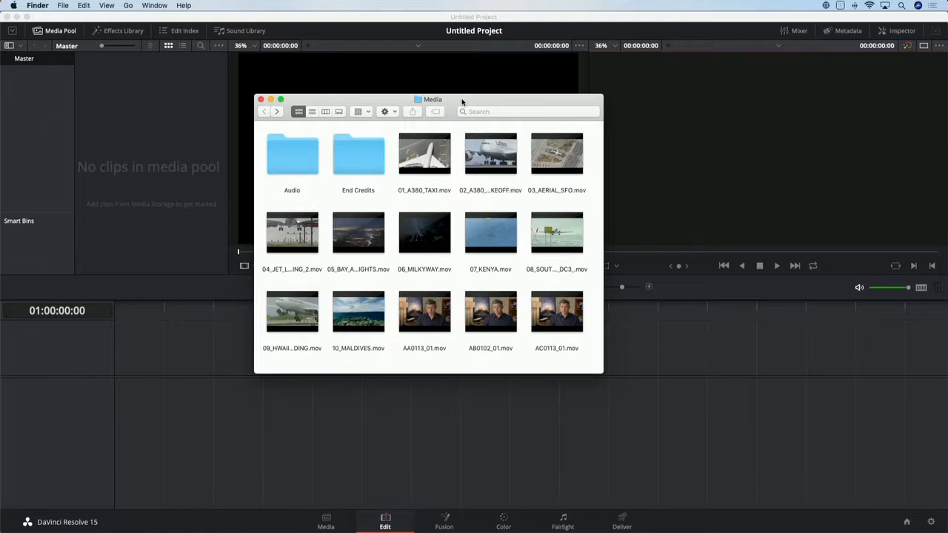
{"action": "left_click_drag", "start_coordinate": [462, 102], "coordinate": [465, 101]}
{"action": "double_click", "coordinate": [302, 155]}
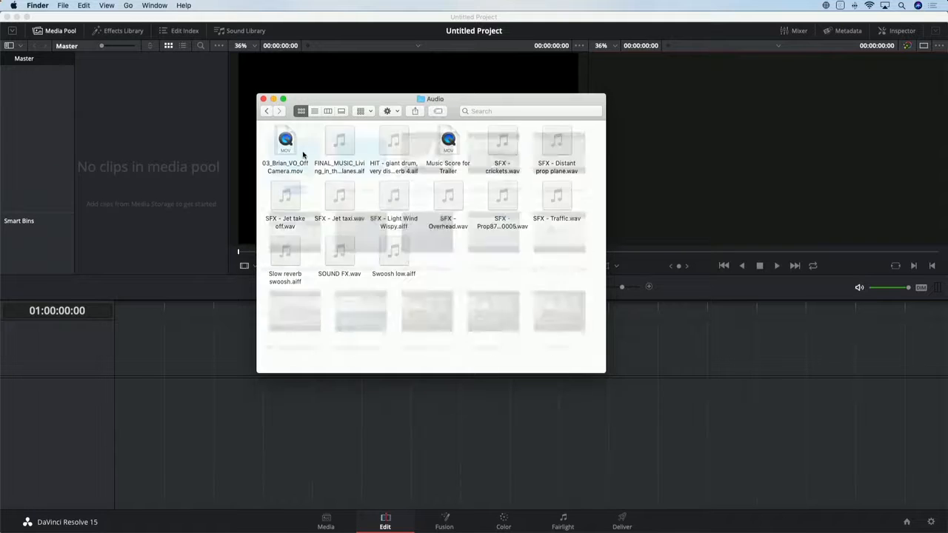
{"action": "left_click", "coordinate": [266, 112]}
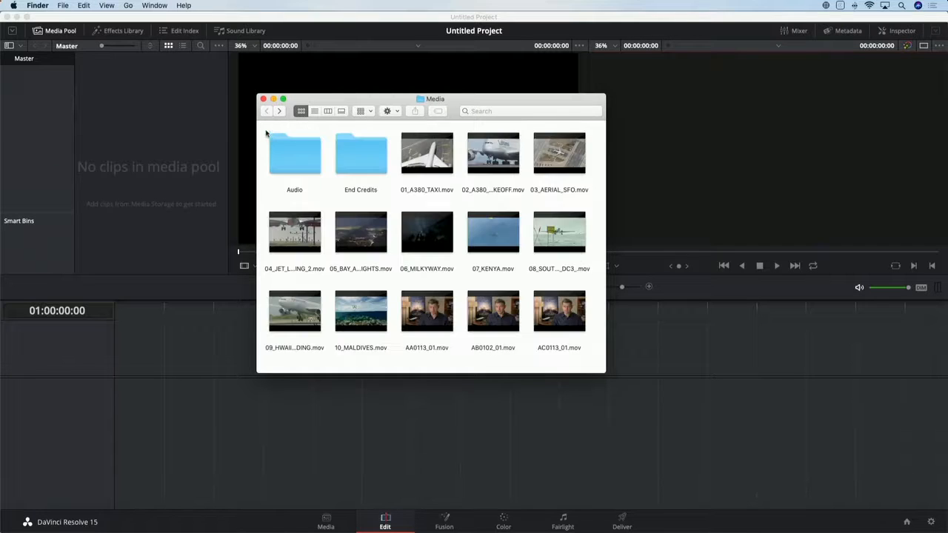
{"action": "key", "text": "super+a"}
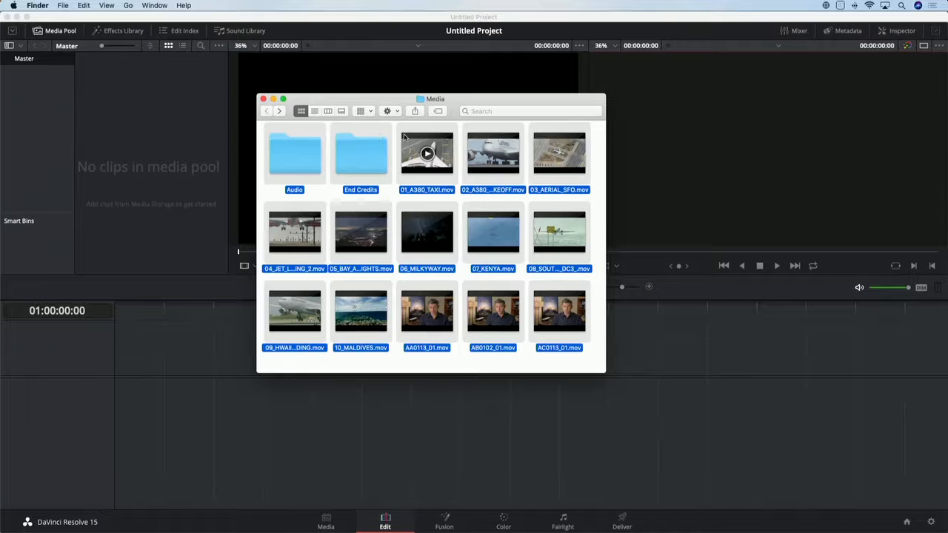
{"action": "left_click_drag", "start_coordinate": [425, 153], "coordinate": [47, 124]}
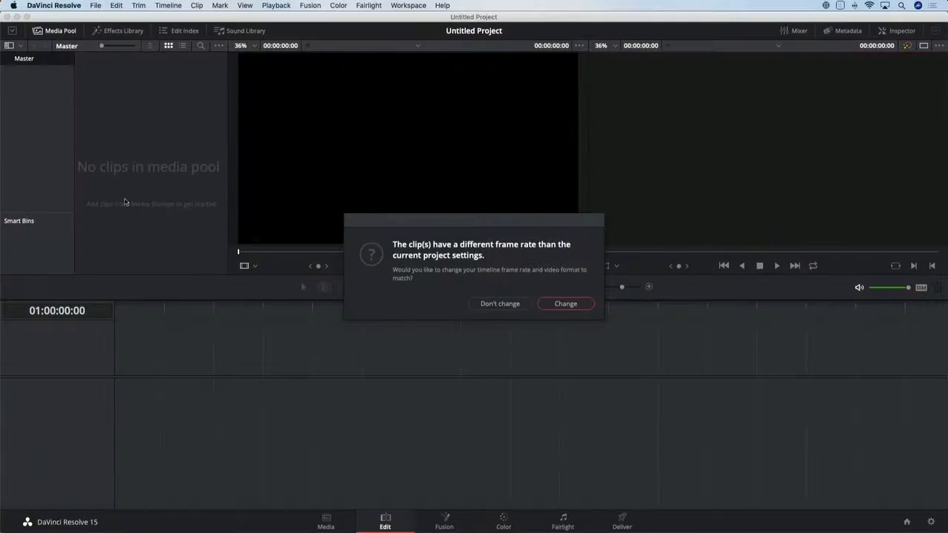
{"action": "left_click", "coordinate": [565, 303]}
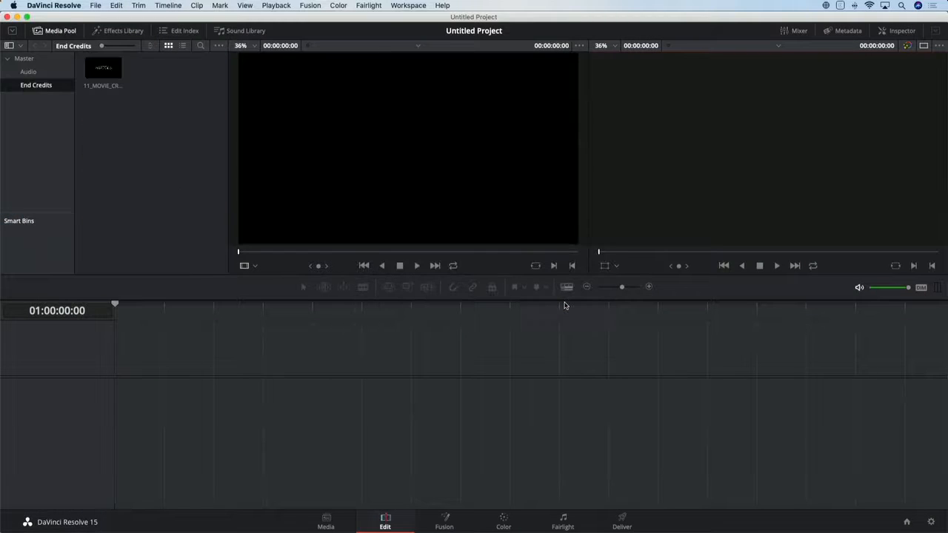
Look through the contents of the Master, Audio and End Credits bins, ending in the Master bin.
{"action": "left_click", "coordinate": [47, 59]}
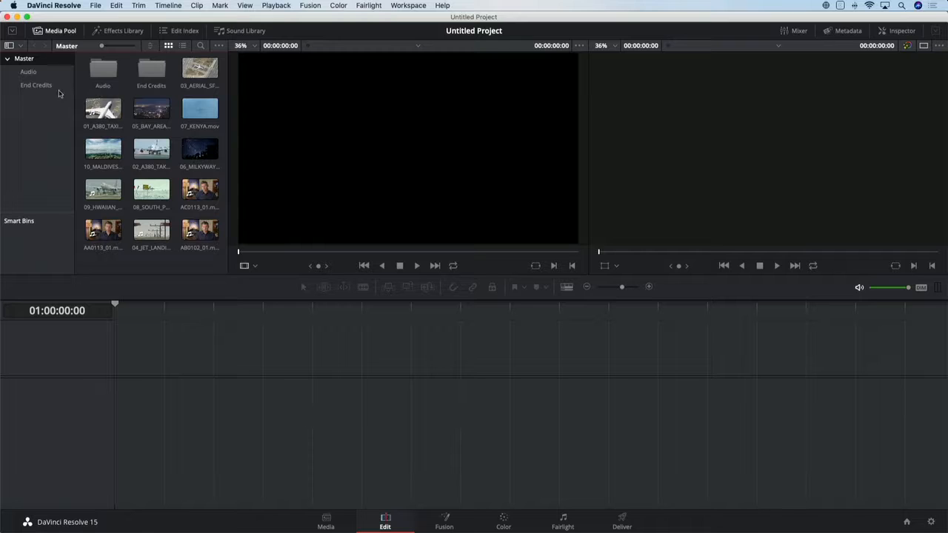
{"action": "double_click", "coordinate": [102, 71]}
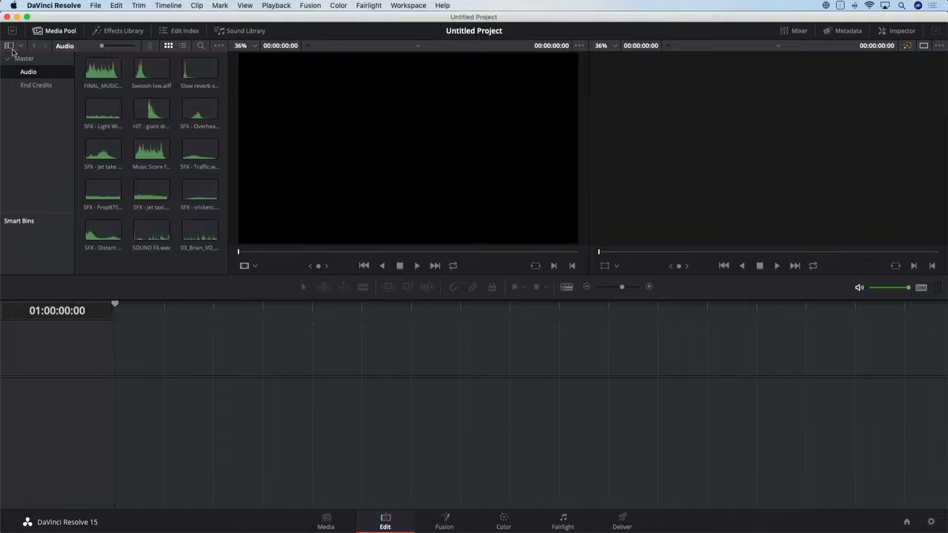
{"action": "left_click", "coordinate": [29, 59]}
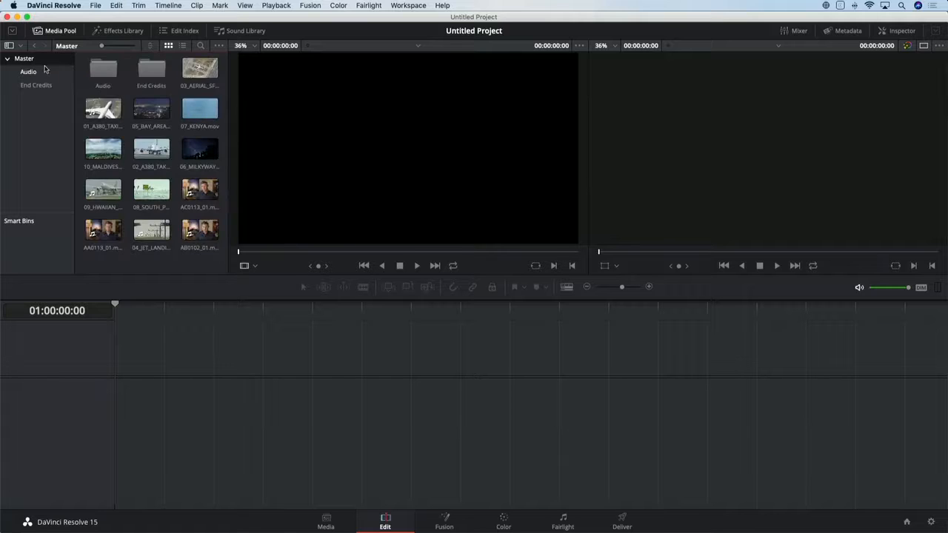
{"action": "left_click", "coordinate": [43, 71]}
{"action": "left_click", "coordinate": [40, 85]}
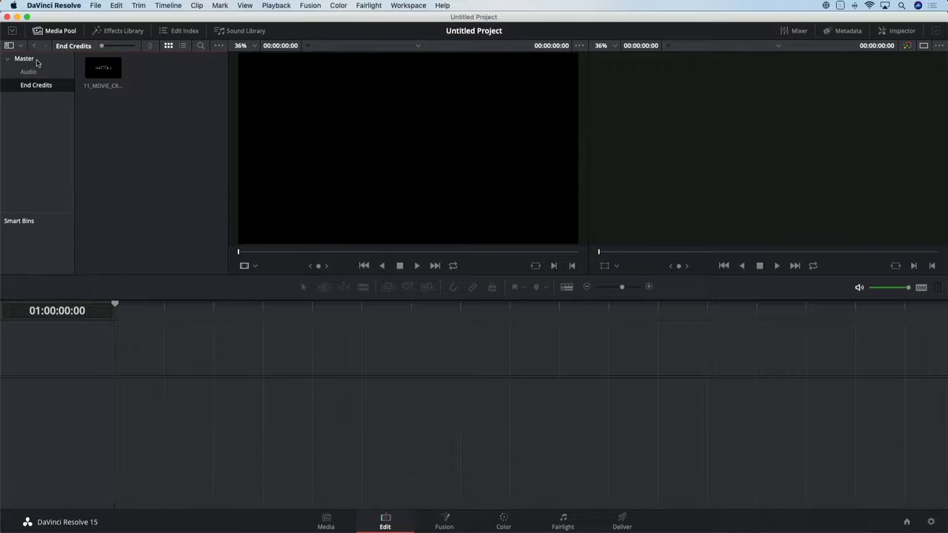
{"action": "left_click", "coordinate": [37, 60]}
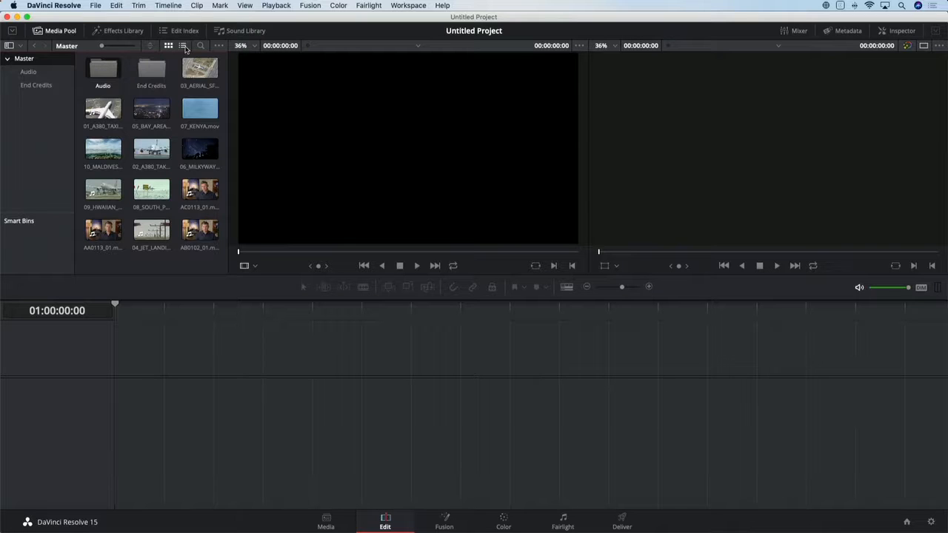
Hide the bin list, show the Master bin's clips as a list and select 01_A380_TAXI.mov.
{"action": "left_click", "coordinate": [8, 45]}
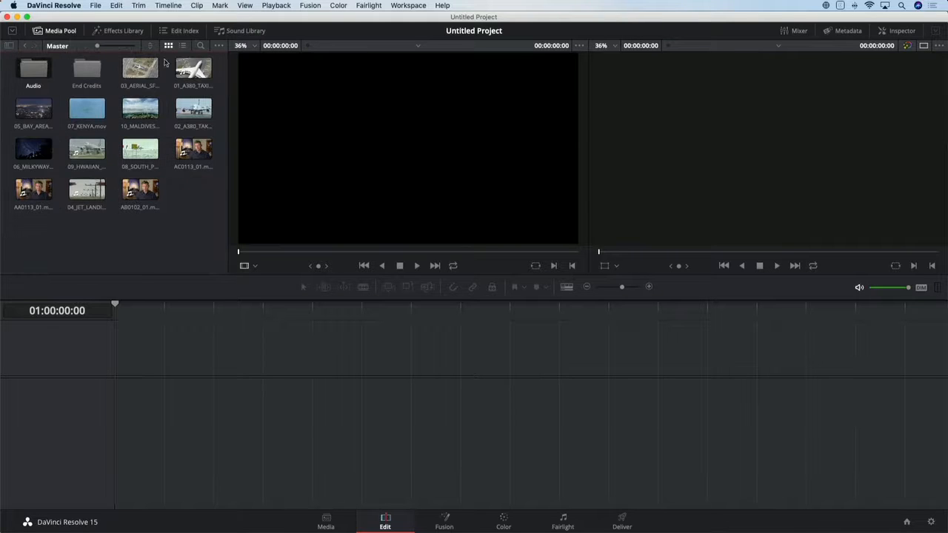
{"action": "left_click", "coordinate": [183, 46]}
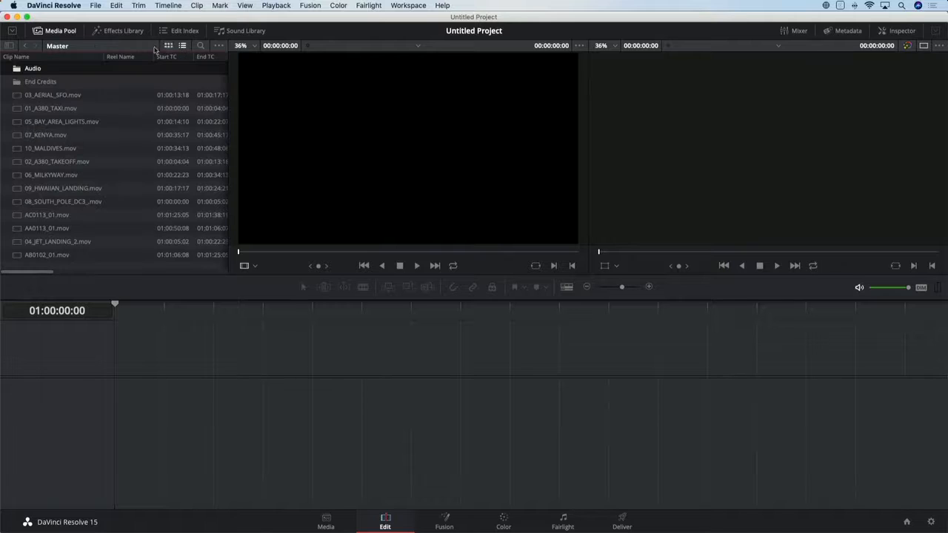
{"action": "left_click", "coordinate": [69, 109]}
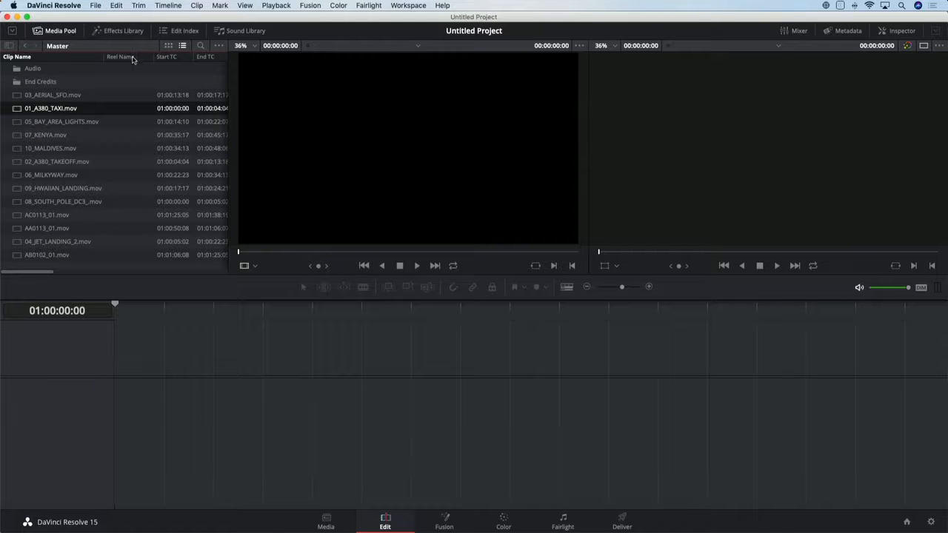
Remove the Audio Ch, Date Modified and End TC columns from the clip list.
{"action": "right_click", "coordinate": [134, 60]}
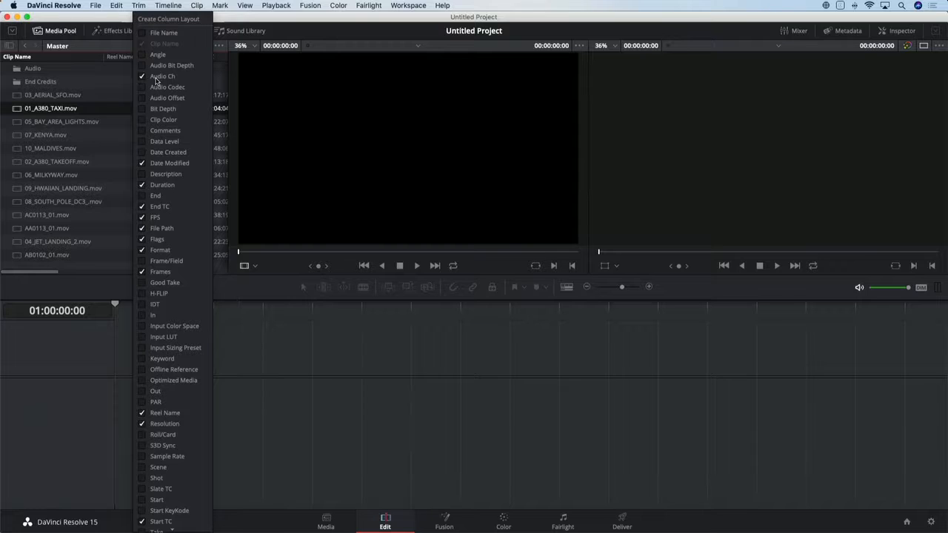
{"action": "left_click", "coordinate": [157, 77]}
{"action": "left_click", "coordinate": [159, 163]}
{"action": "left_click", "coordinate": [160, 209]}
{"action": "left_click", "coordinate": [121, 113]}
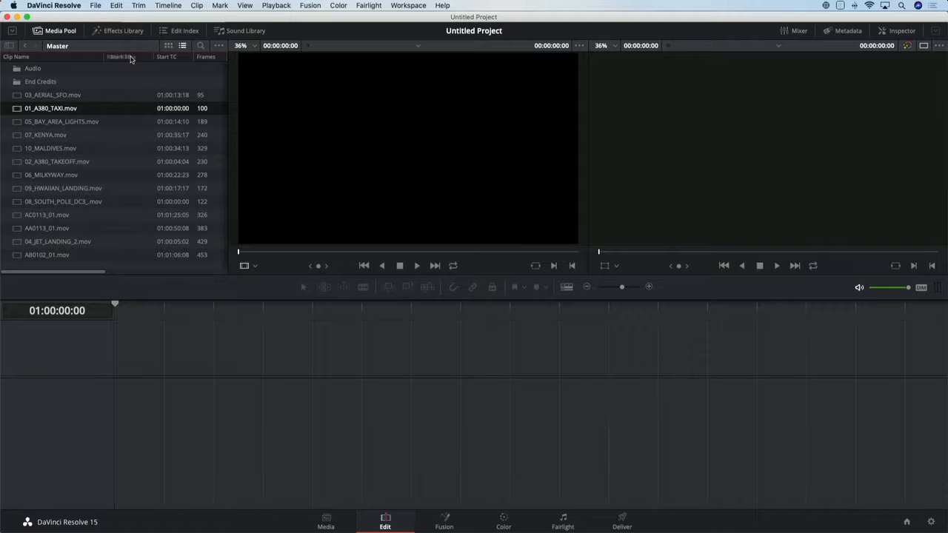
Show the filmstrip above the clip list and skim through 01_A380_TAXI.mov.
{"action": "left_click", "coordinate": [219, 46]}
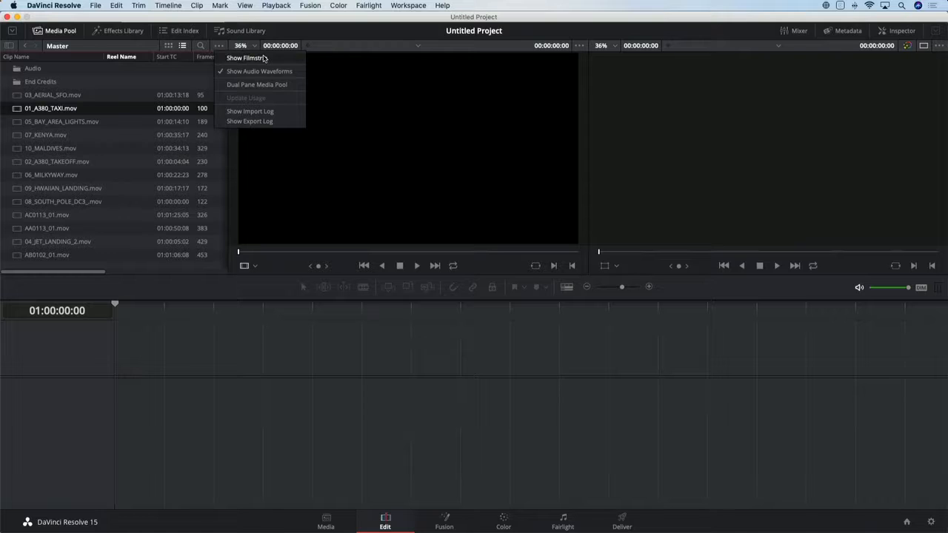
{"action": "left_click", "coordinate": [247, 57]}
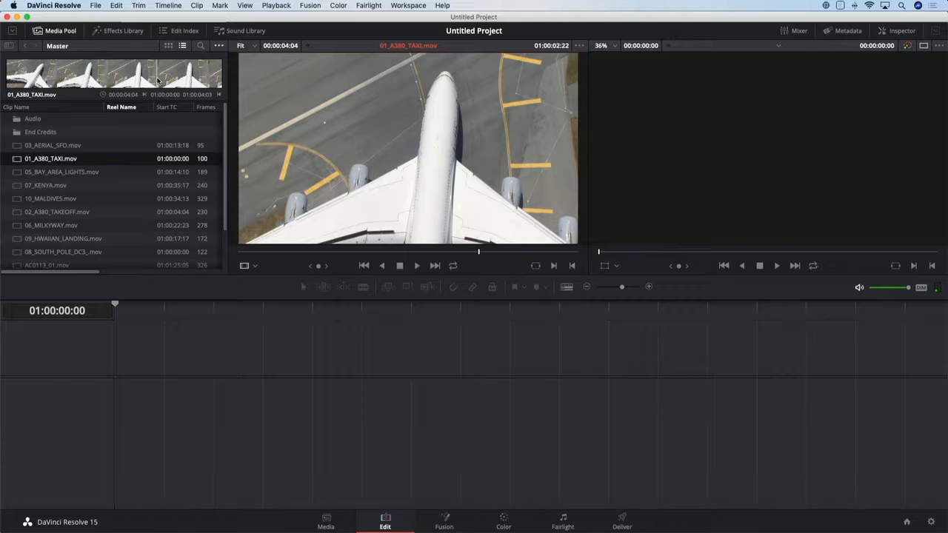
Return the media pool to thumbnails with the bin list shown and open clip AC0113_01.mov in the source viewer.
{"action": "left_click", "coordinate": [168, 46]}
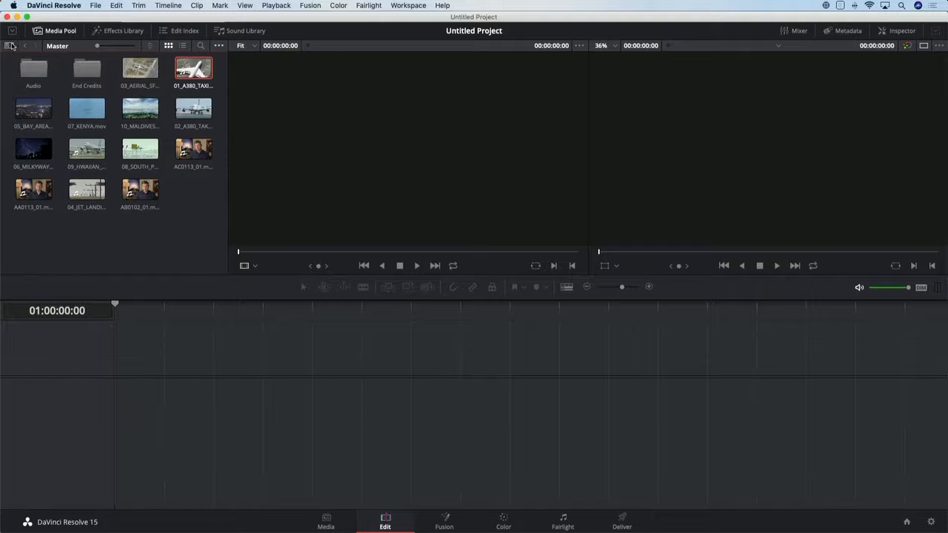
{"action": "left_click", "coordinate": [8, 46]}
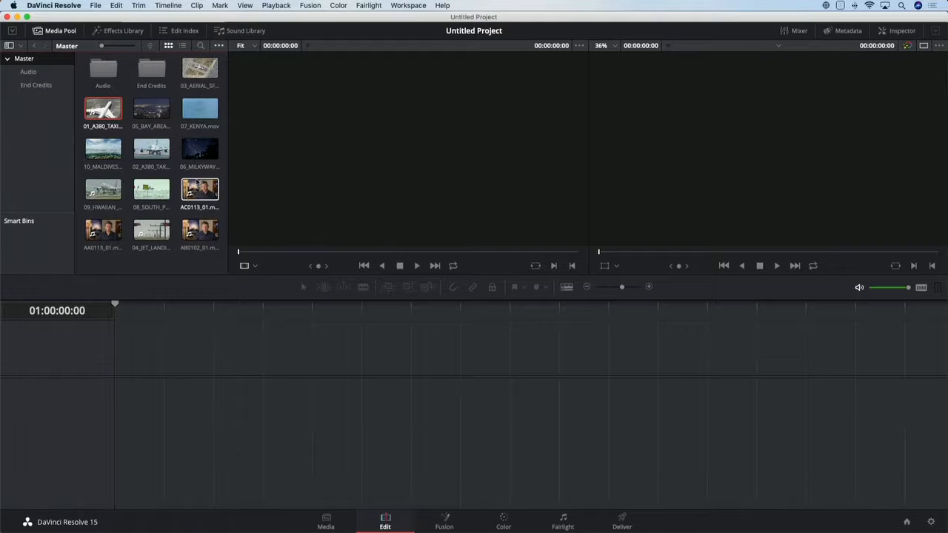
{"action": "left_click", "coordinate": [200, 185]}
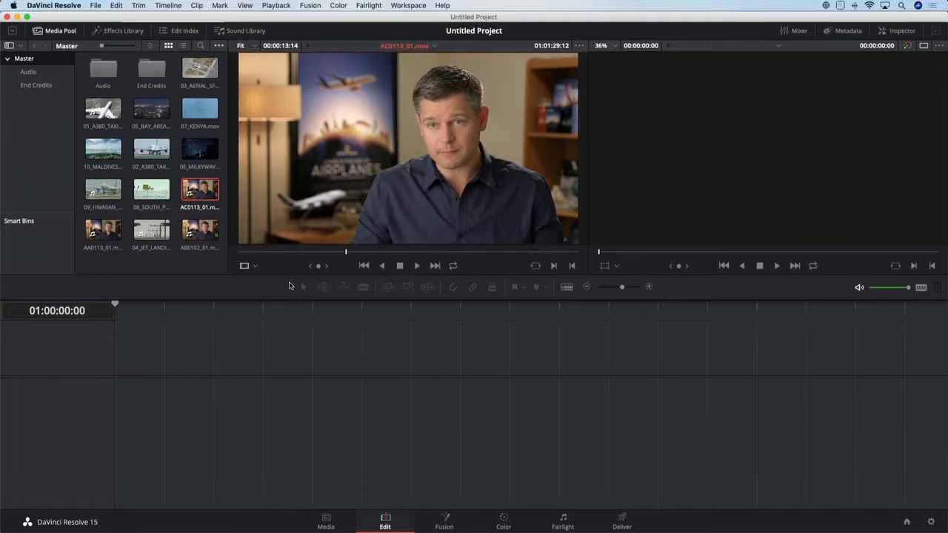
Create a new bin named SFO inside the Master bin.
{"action": "right_click", "coordinate": [23, 110]}
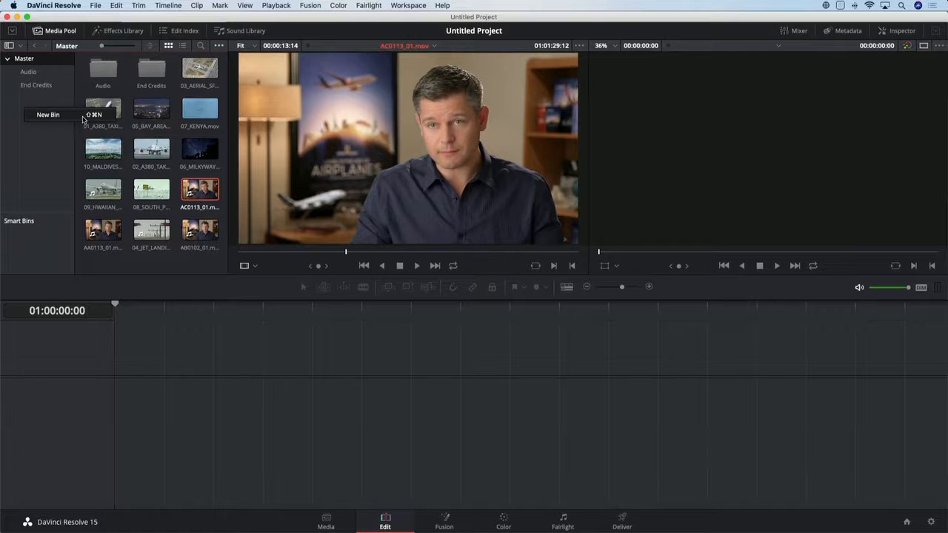
{"action": "left_click", "coordinate": [83, 117]}
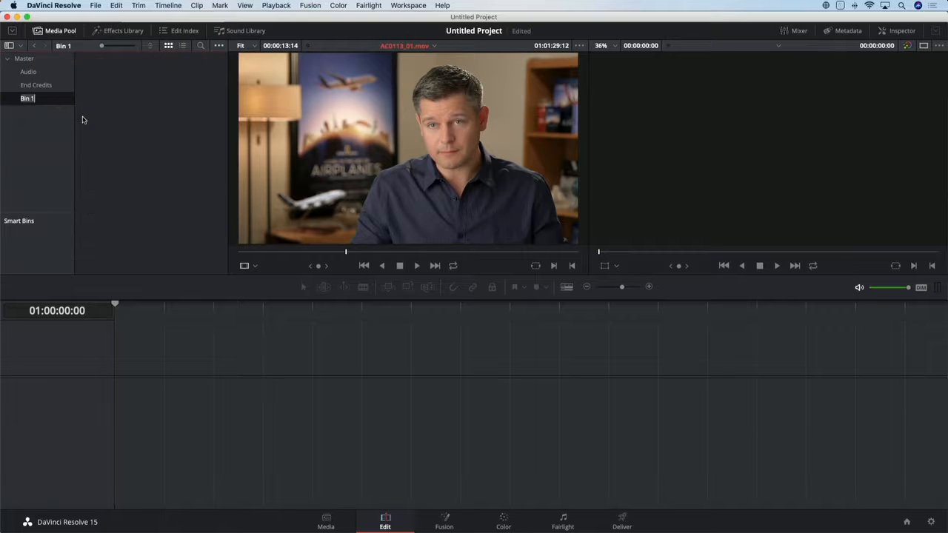
{"action": "type", "text": "SFO"}
Sort the Master bin by file name and move the 01_A380_TAXI, 02_A380_TAKEOFF and 03_AERIAL_SFO clips into the SFO bin.
{"action": "left_click", "coordinate": [25, 59]}
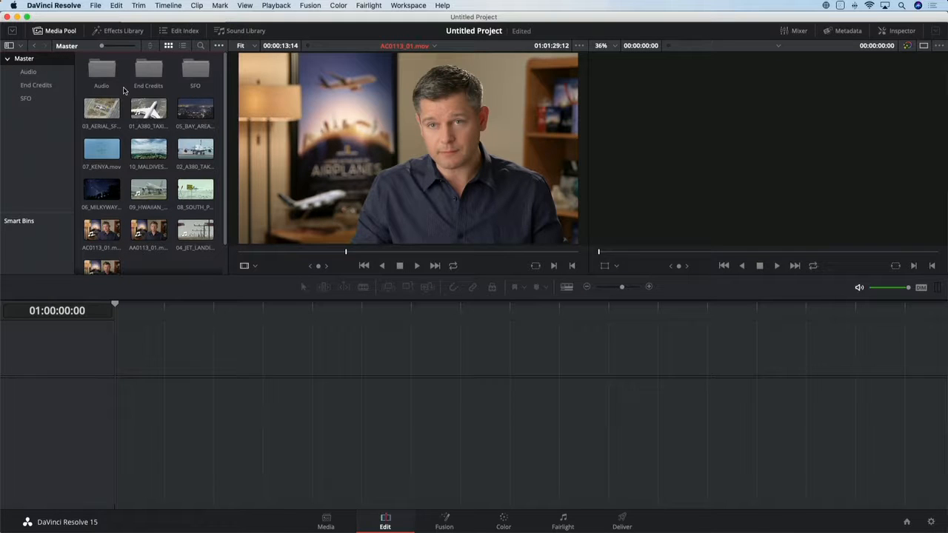
{"action": "left_click", "coordinate": [151, 45]}
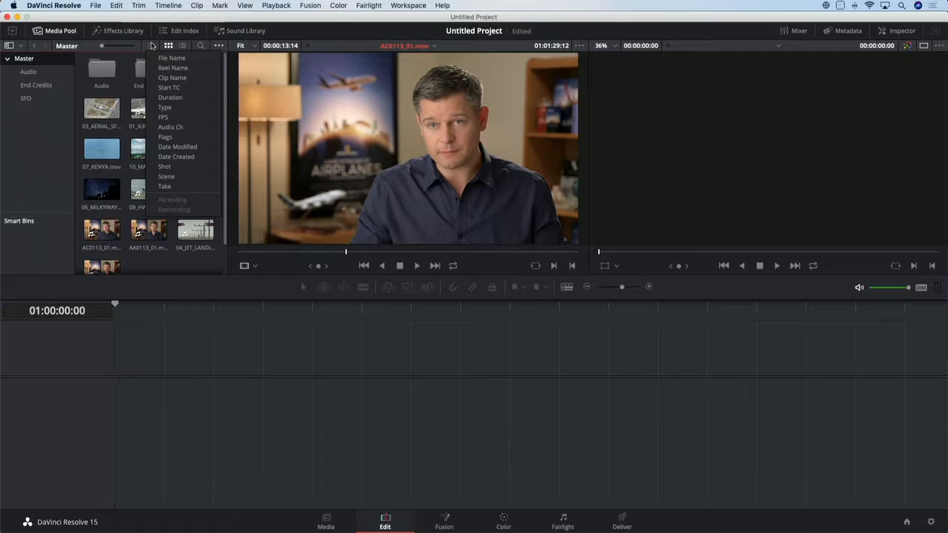
{"action": "left_click", "coordinate": [172, 58]}
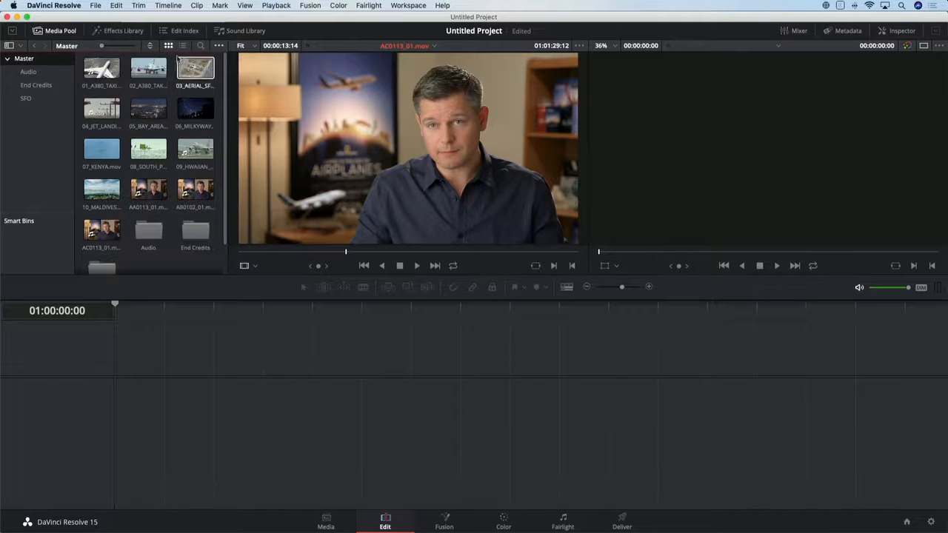
{"action": "left_click", "coordinate": [102, 68]}
{"action": "left_click", "coordinate": [148, 68], "text": "super"}
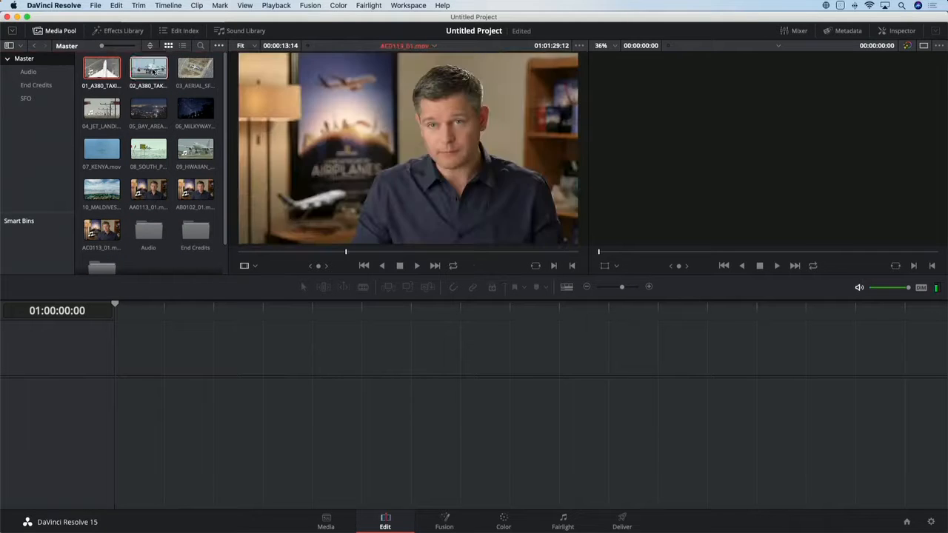
{"action": "left_click", "coordinate": [195, 68], "text": "super"}
{"action": "left_click_drag", "start_coordinate": [137, 69], "coordinate": [28, 98]}
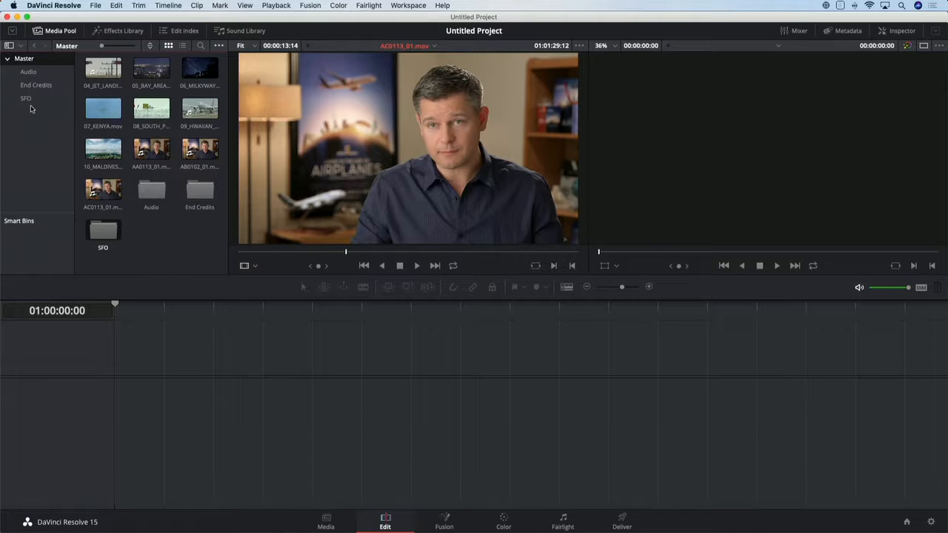
Create a timeline by placing interview clip AA0113_01.mov at its start, and move the divider between video and audio tracks upward.
{"action": "left_click", "coordinate": [142, 151]}
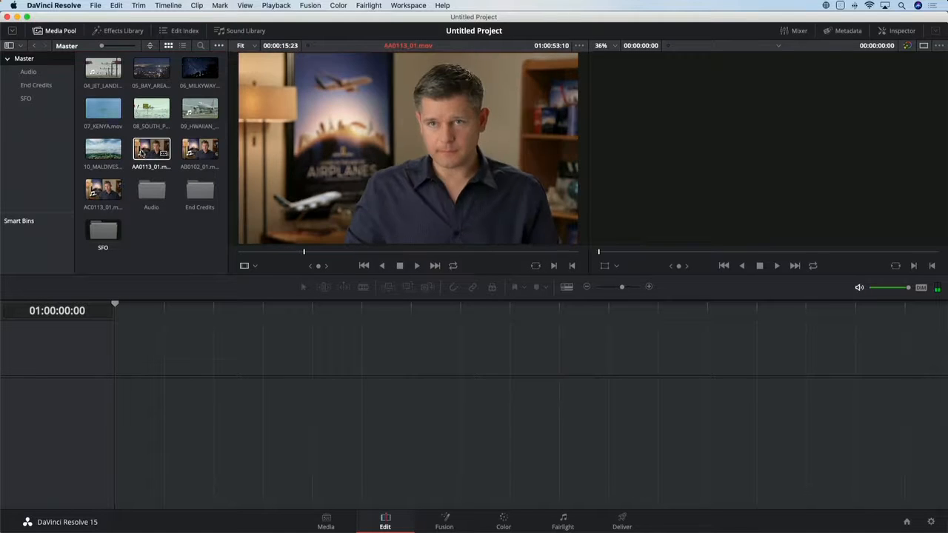
{"action": "left_click_drag", "start_coordinate": [142, 152], "coordinate": [121, 413]}
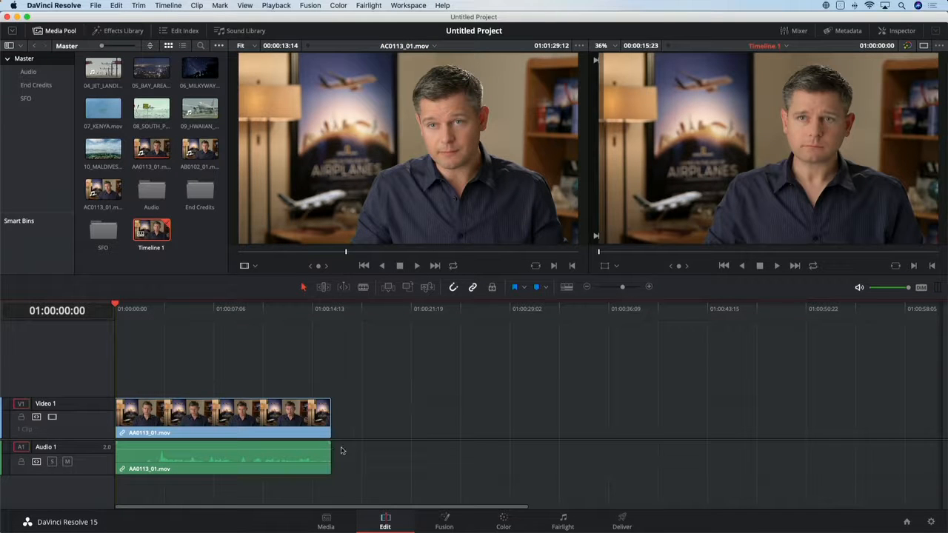
{"action": "left_click_drag", "start_coordinate": [346, 440], "coordinate": [350, 396]}
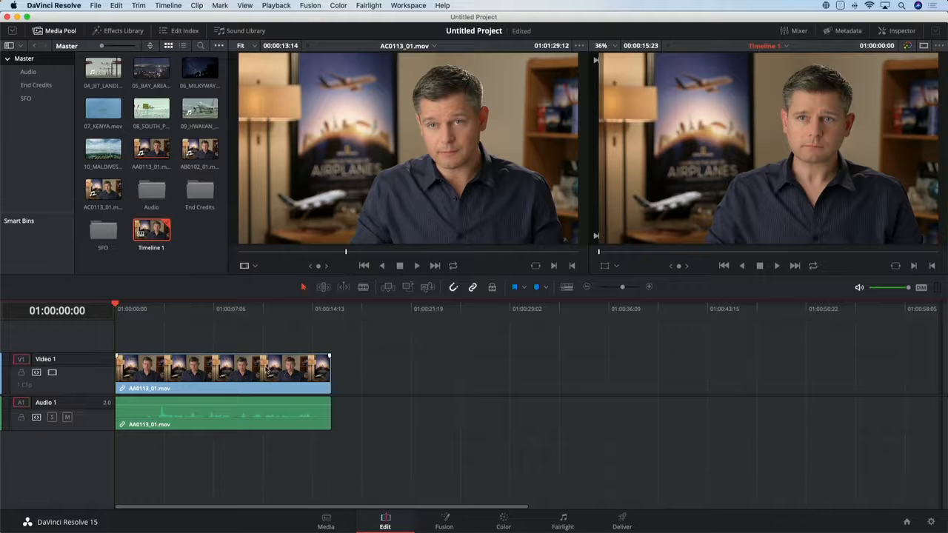
Trim the end of the AA0113_01.mov timeline clip to a duration of about 00:00:14:10.
{"action": "mouse_move", "coordinate": [265, 369]}
{"action": "left_mouse_down"}
{"action": "mouse_move", "coordinate": [346, 368]}
{"action": "mouse_move", "coordinate": [265, 369]}
{"action": "left_mouse_up"}
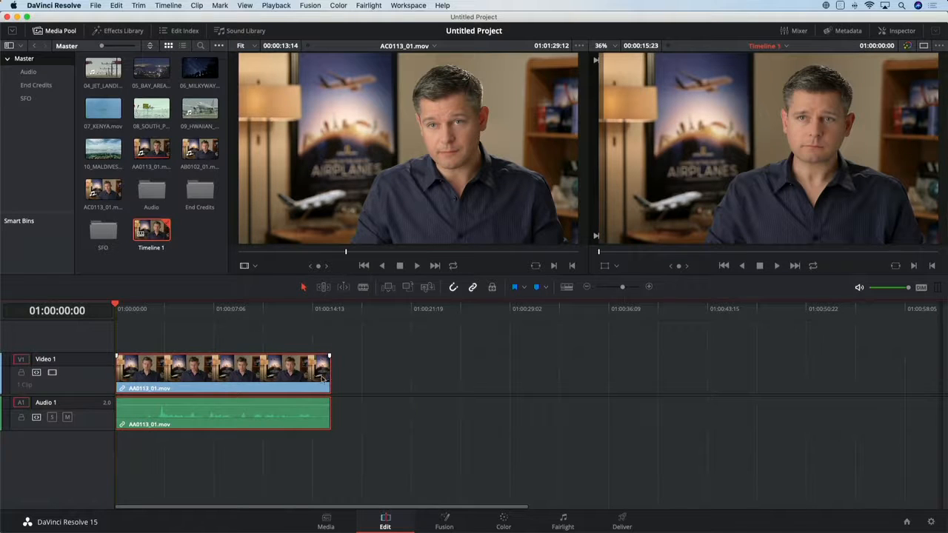
{"action": "left_click_drag", "start_coordinate": [328, 374], "coordinate": [310, 384]}
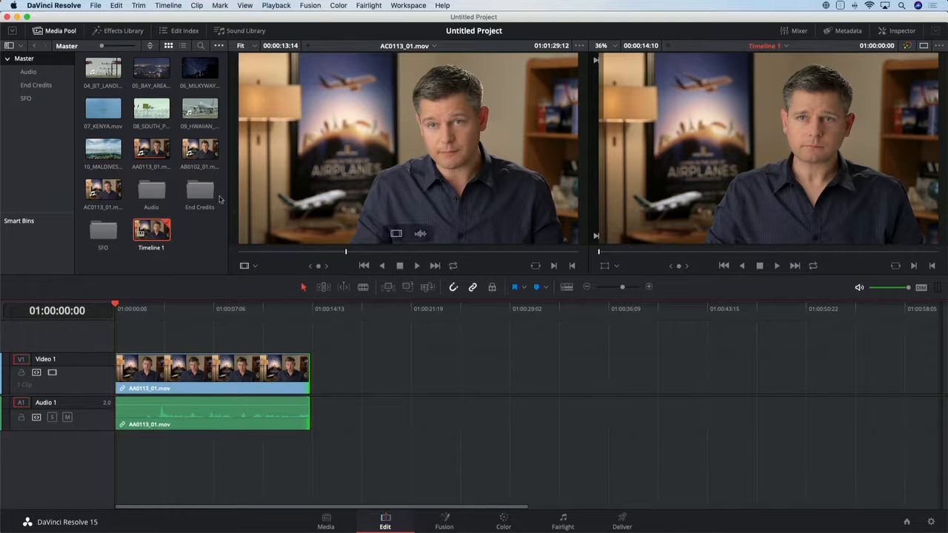
Mark 02_A380_TAKEOFF.mov from the SFO bin from 01:00:05:16 to 01:00:12:02 and place it directly after the interview clip on Video 1.
{"action": "left_click", "coordinate": [26, 99]}
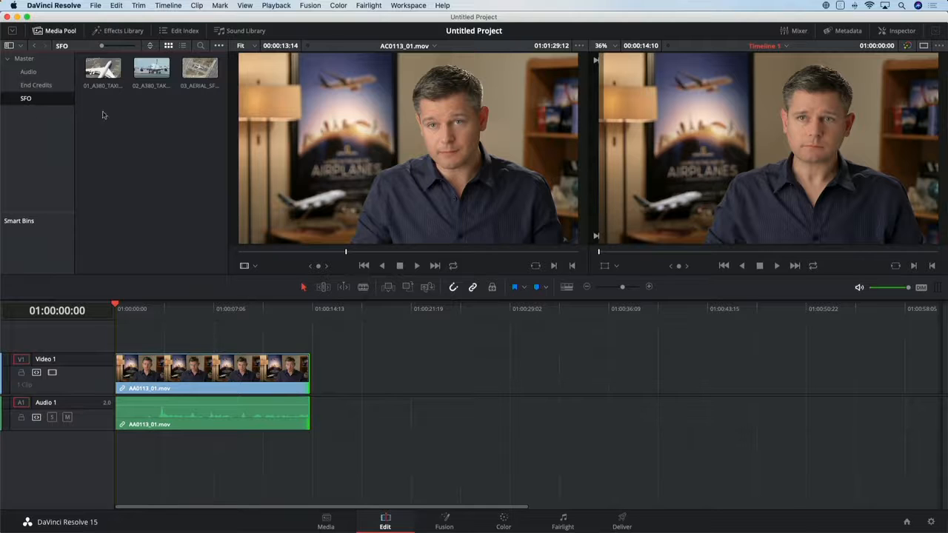
{"action": "left_click", "coordinate": [151, 68]}
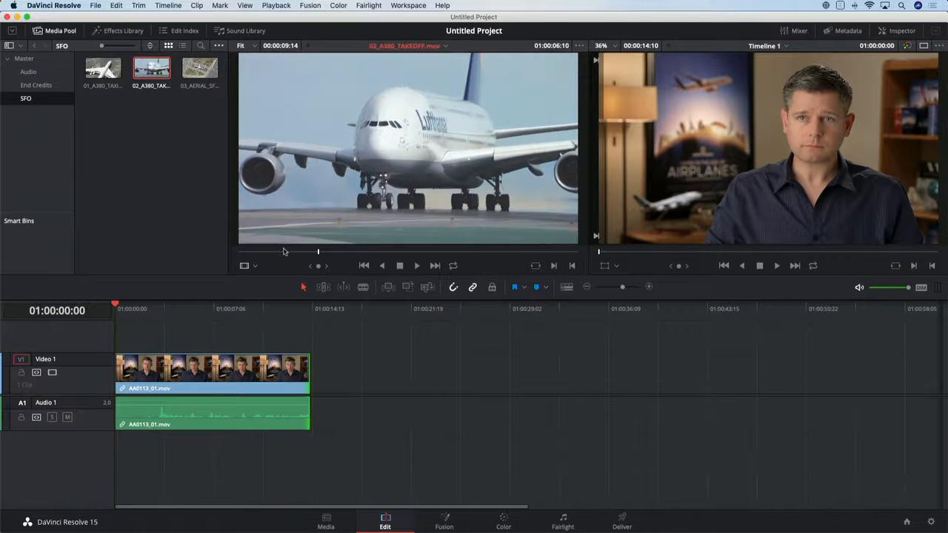
{"action": "mouse_move", "coordinate": [283, 251]}
{"action": "left_mouse_down"}
{"action": "mouse_move", "coordinate": [519, 253]}
{"action": "mouse_move", "coordinate": [291, 253]}
{"action": "left_mouse_up"}
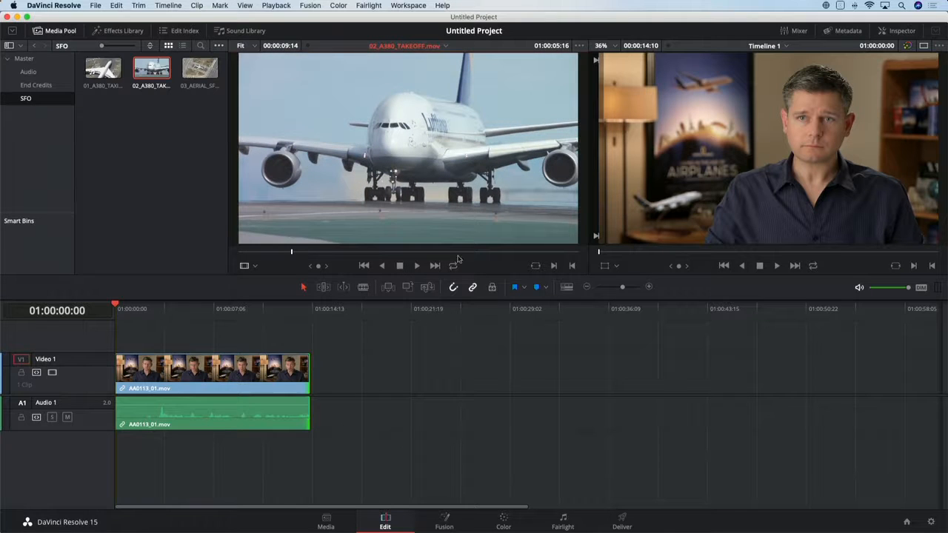
{"action": "left_click", "coordinate": [555, 267]}
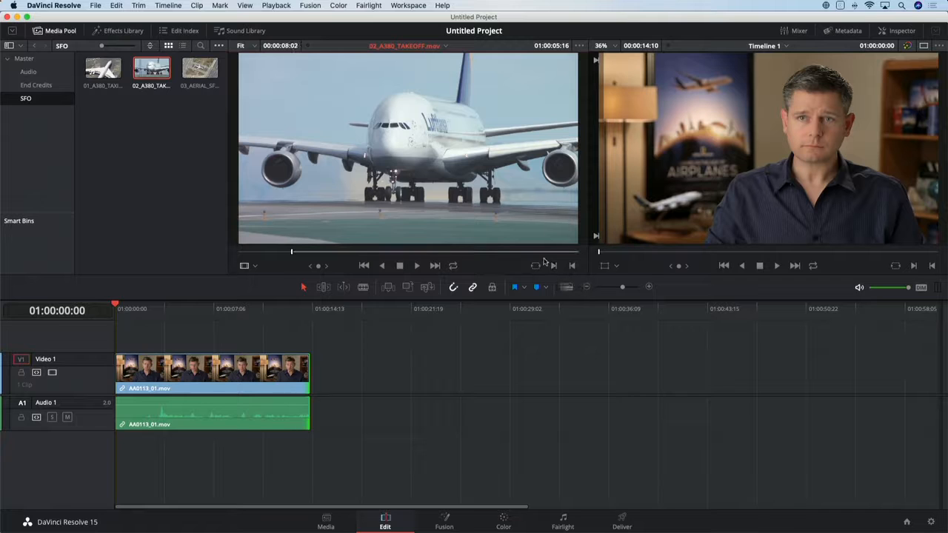
{"action": "left_click", "coordinate": [542, 252]}
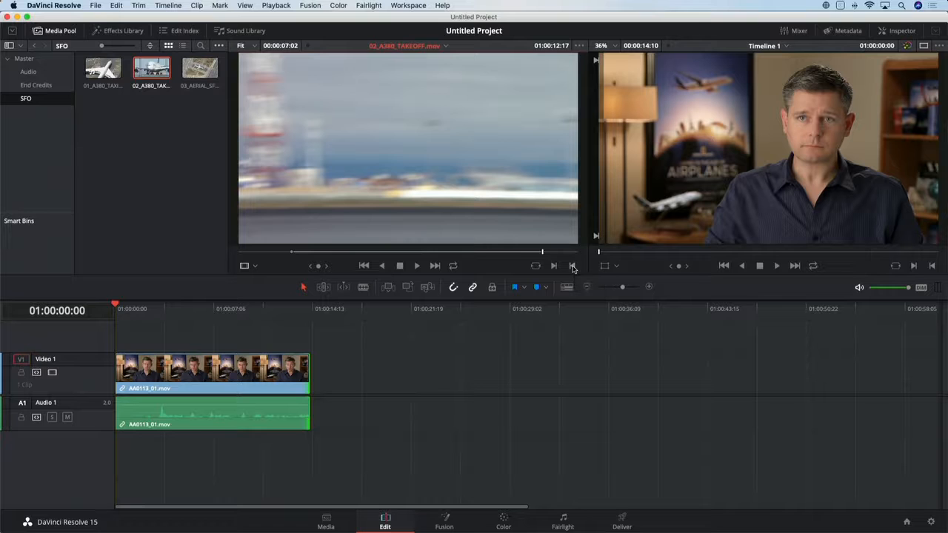
{"action": "mouse_move", "coordinate": [518, 254]}
{"action": "left_mouse_down"}
{"action": "mouse_move", "coordinate": [467, 254]}
{"action": "mouse_move", "coordinate": [521, 255]}
{"action": "left_mouse_up"}
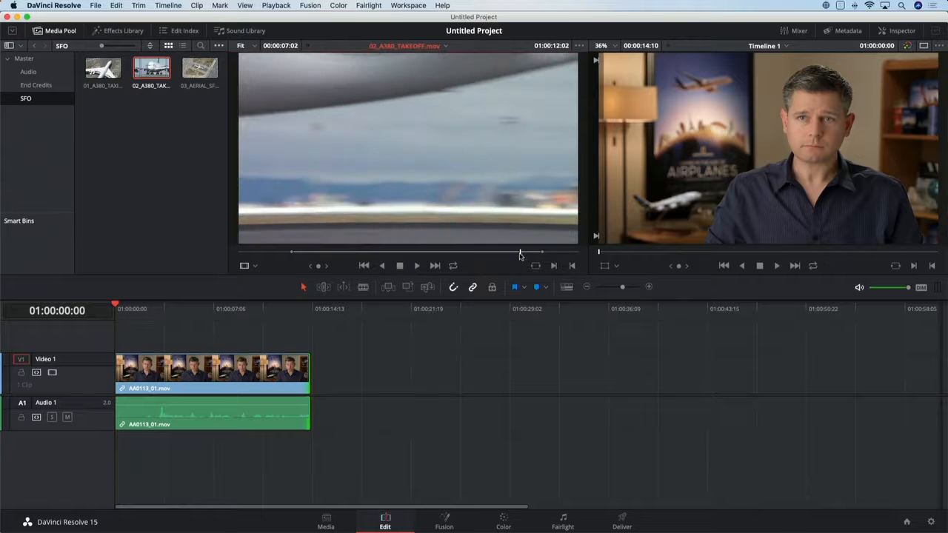
{"action": "key", "text": "o"}
{"action": "left_click_drag", "start_coordinate": [357, 198], "coordinate": [317, 379]}
Insert only the video of 01_A380_TAXI.mov at 01:00:14:10, between the interview clip and the takeoff clip.
{"action": "left_click", "coordinate": [312, 304]}
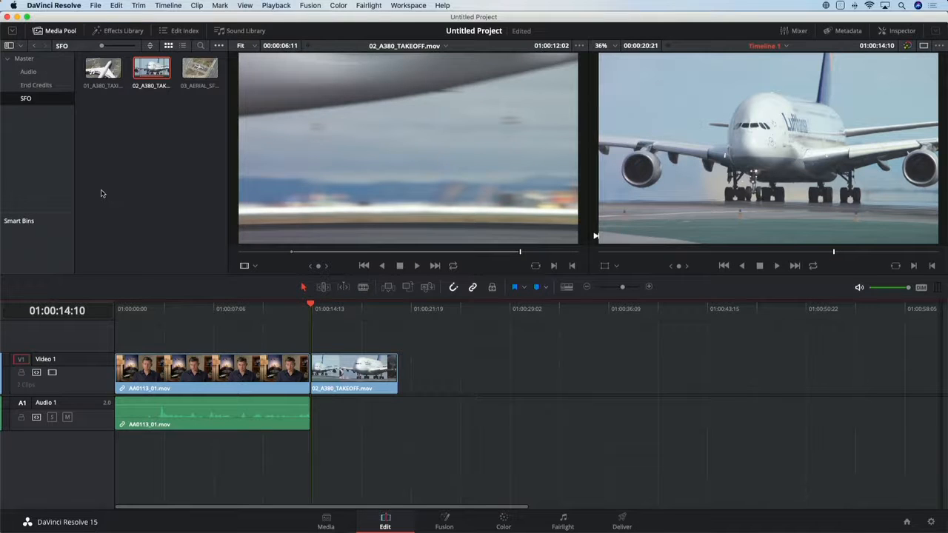
{"action": "double_click", "coordinate": [100, 74]}
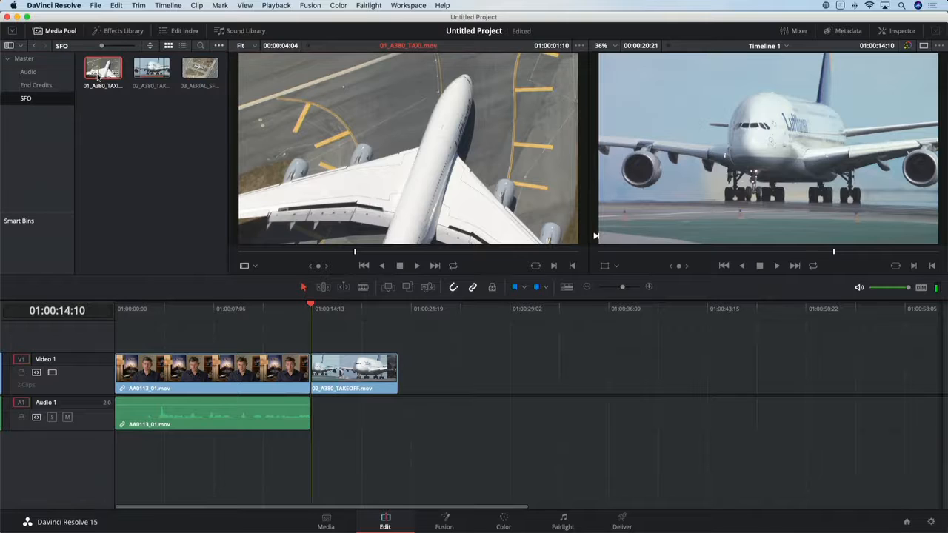
{"action": "left_click", "coordinate": [269, 253]}
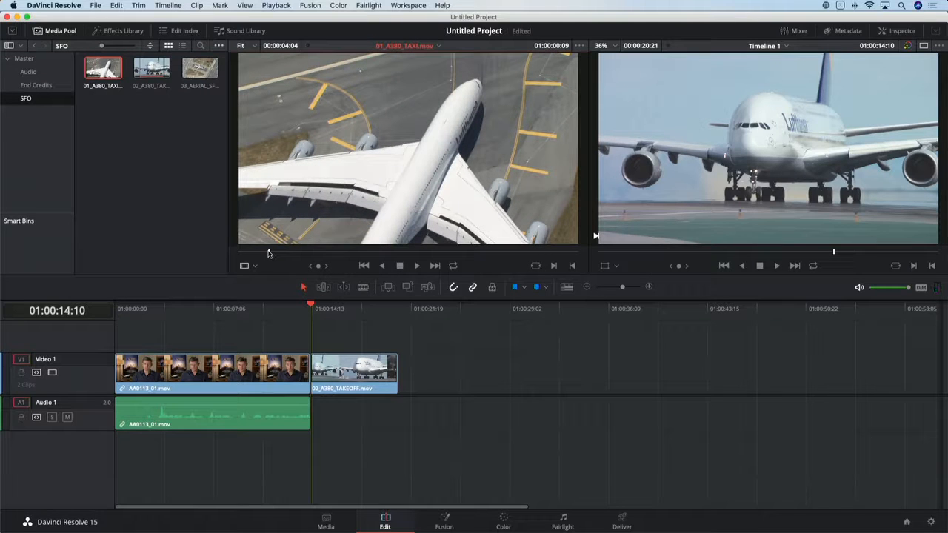
{"action": "key", "text": "space"}
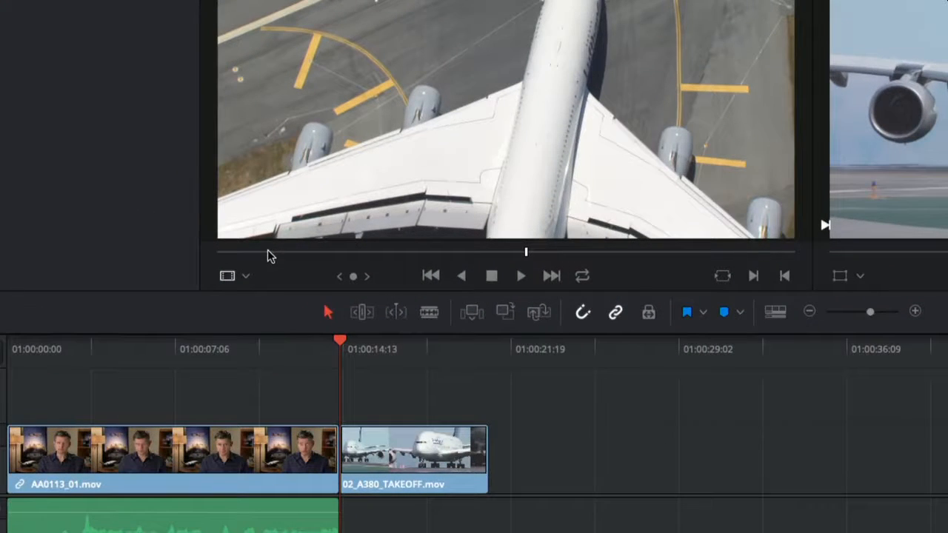
{"action": "mouse_move", "coordinate": [481, 227]}
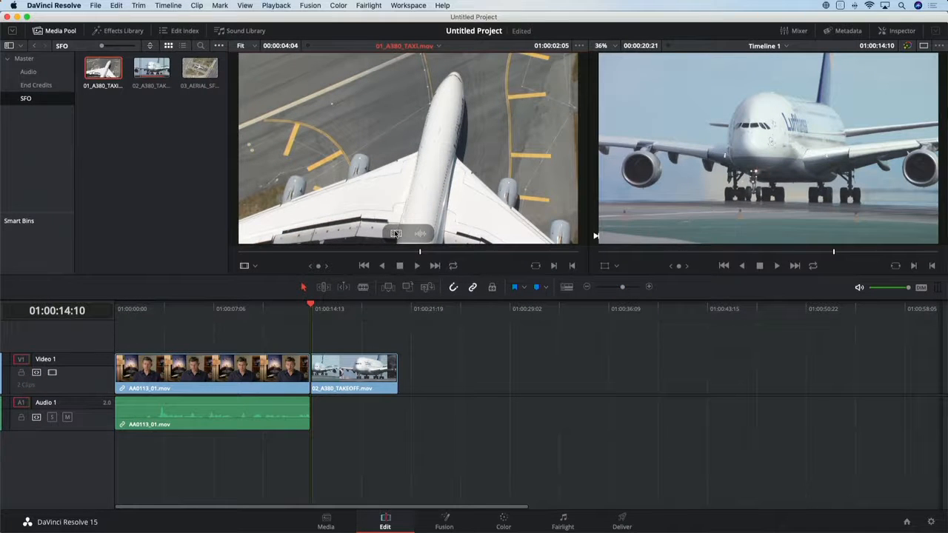
{"action": "left_click_drag", "start_coordinate": [394, 235], "coordinate": [889, 67]}
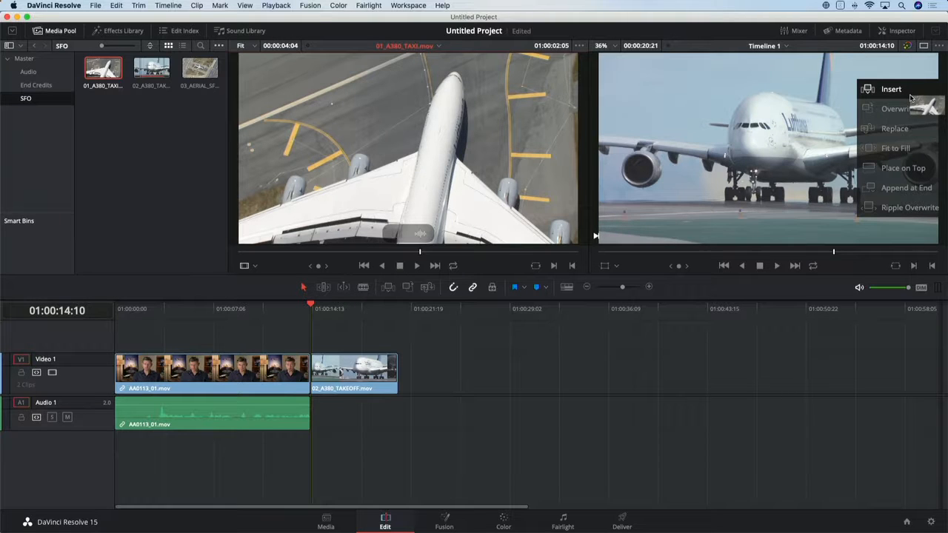
{"action": "left_click_drag", "start_coordinate": [910, 97], "coordinate": [911, 97]}
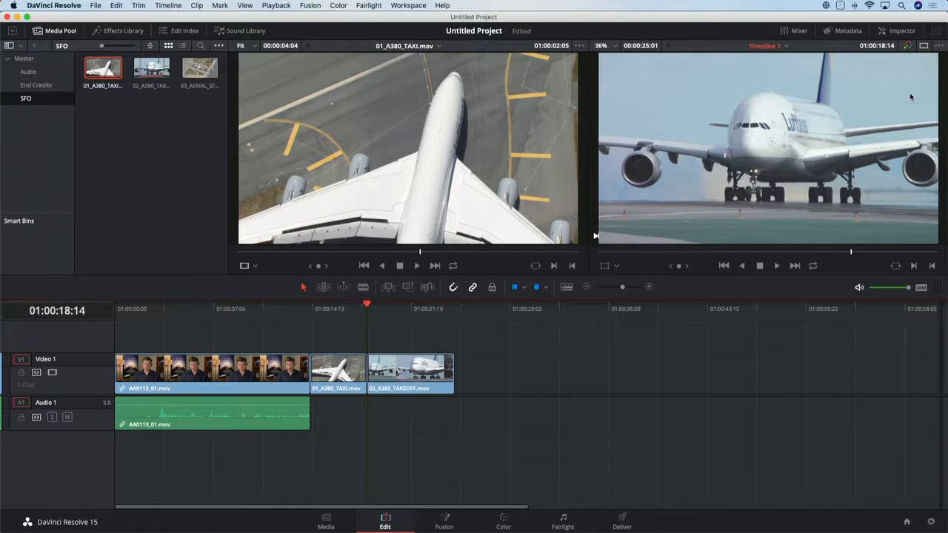
Add Music Score for Trailer.mov from the Audio bin to a new Audio 2 track at the start of the timeline.
{"action": "left_click", "coordinate": [25, 58]}
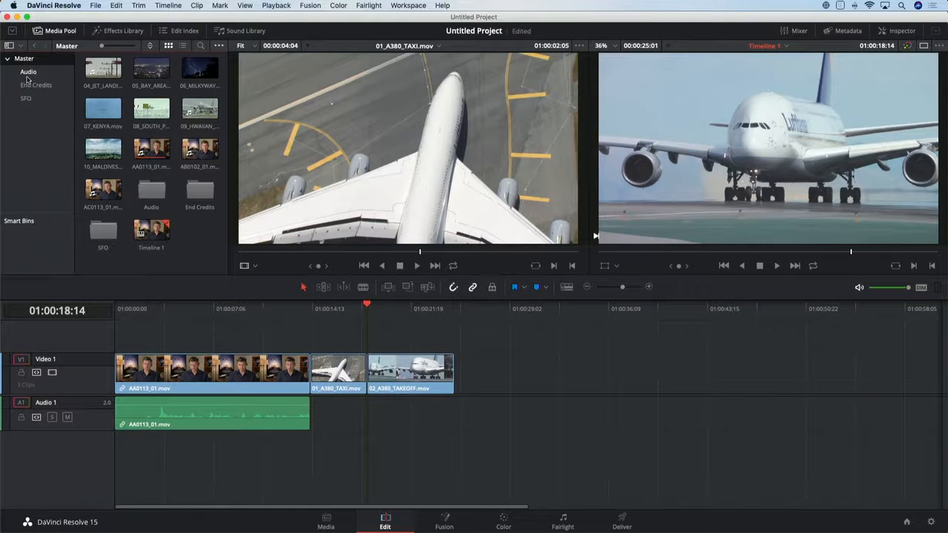
{"action": "left_click", "coordinate": [27, 72]}
{"action": "left_click_drag", "start_coordinate": [102, 109], "coordinate": [119, 459]}
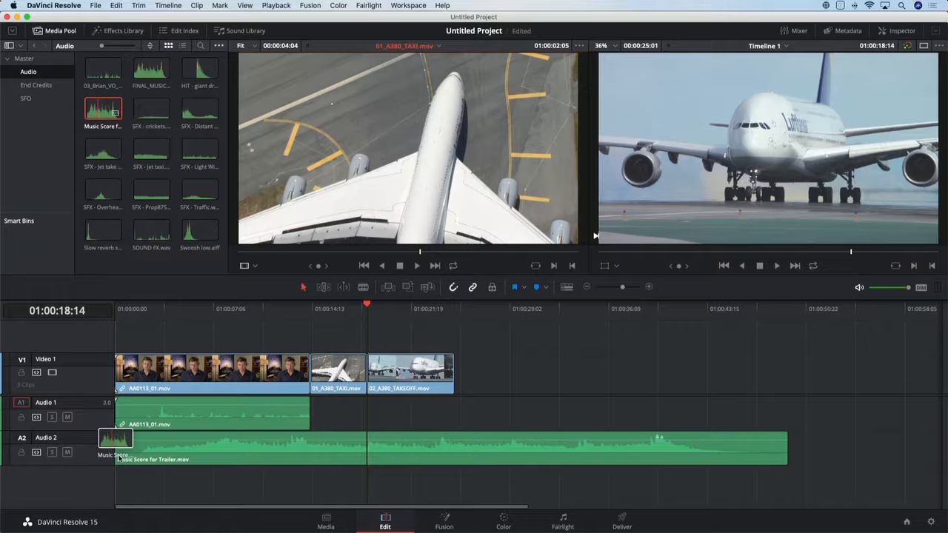
{"action": "left_click_drag", "start_coordinate": [119, 459], "coordinate": [119, 459]}
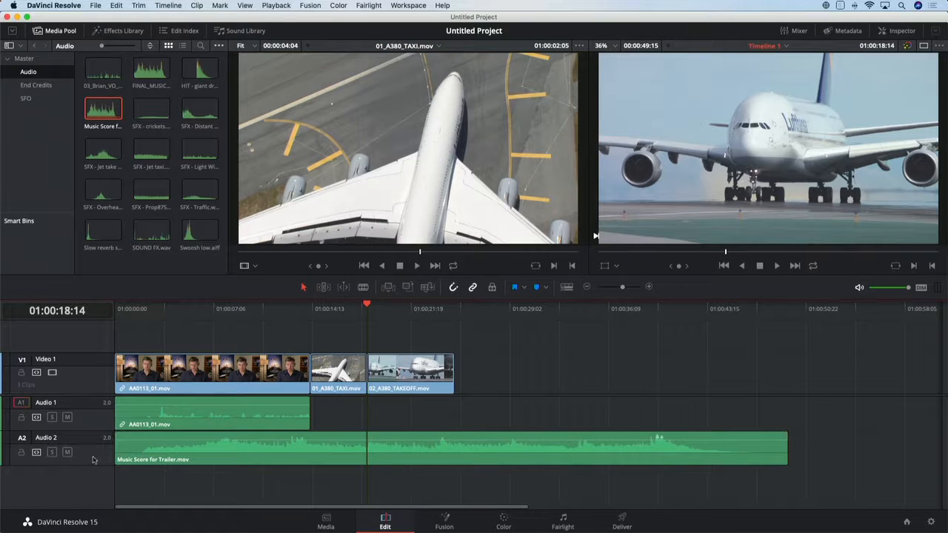
Change the track color of Audio 2 to Teal.
{"action": "left_click", "coordinate": [168, 308]}
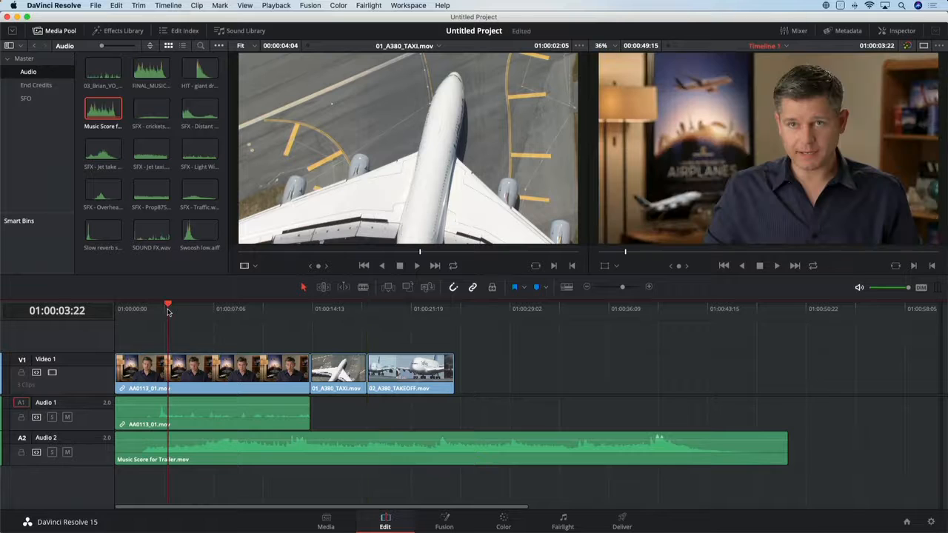
{"action": "right_click", "coordinate": [102, 454]}
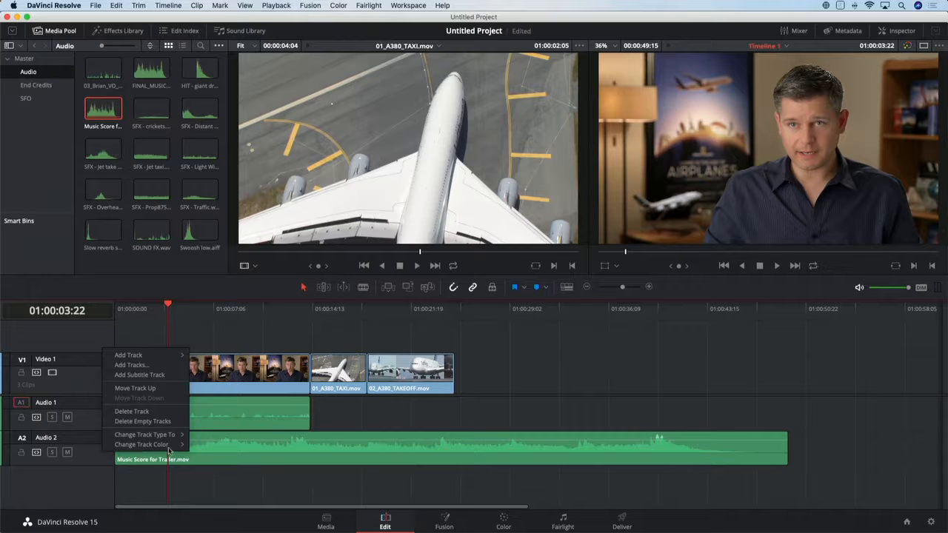
{"action": "mouse_move", "coordinate": [170, 447]}
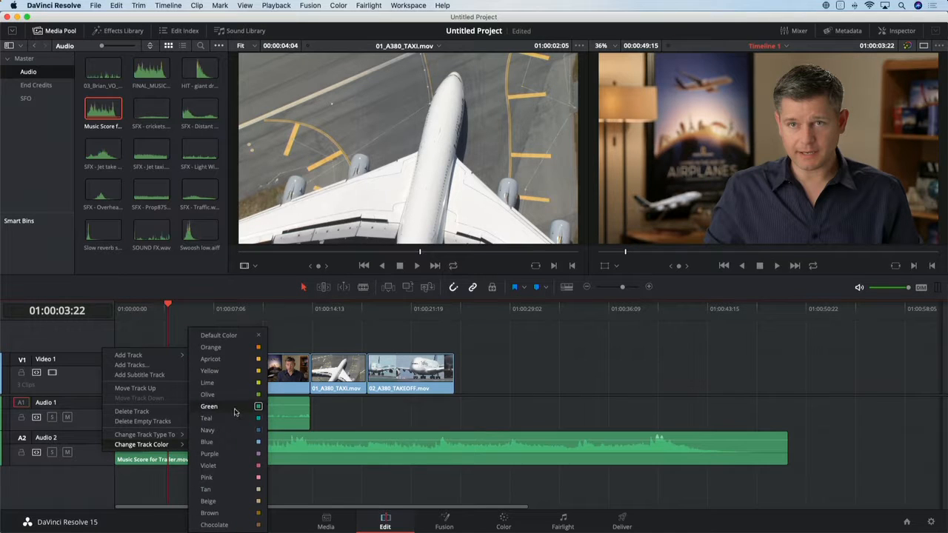
{"action": "left_click", "coordinate": [235, 422]}
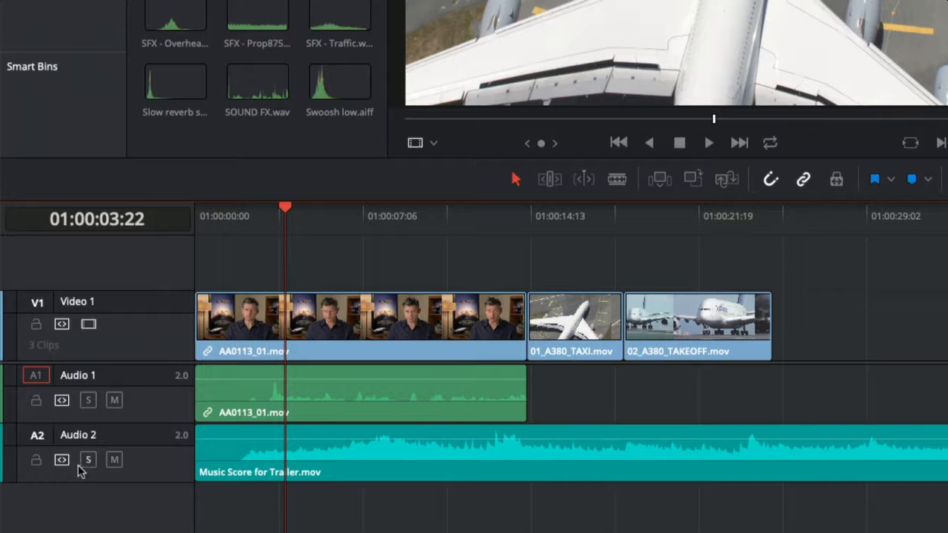
Toggle the auto track selector of Audio 2 off and on, and lock the Audio 2 track.
{"action": "left_click", "coordinate": [61, 460]}
{"action": "left_click", "coordinate": [62, 461]}
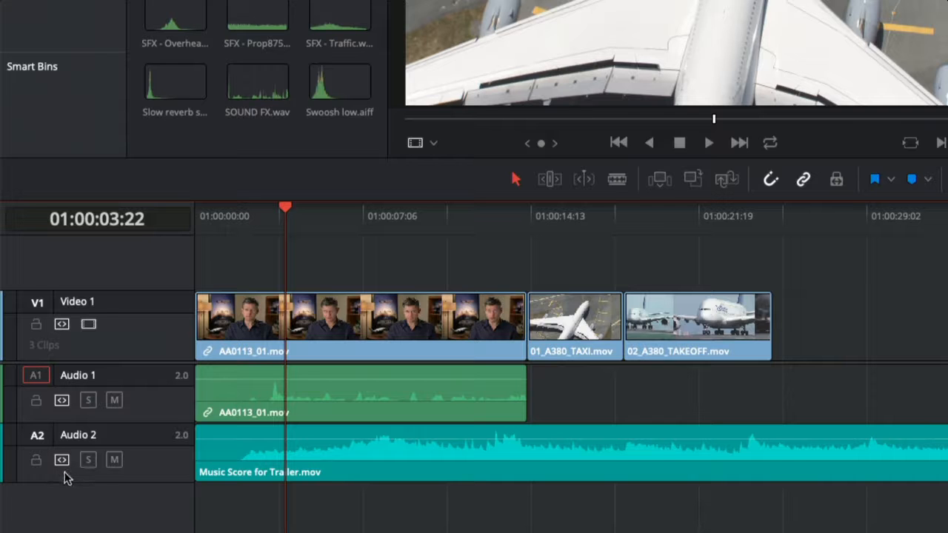
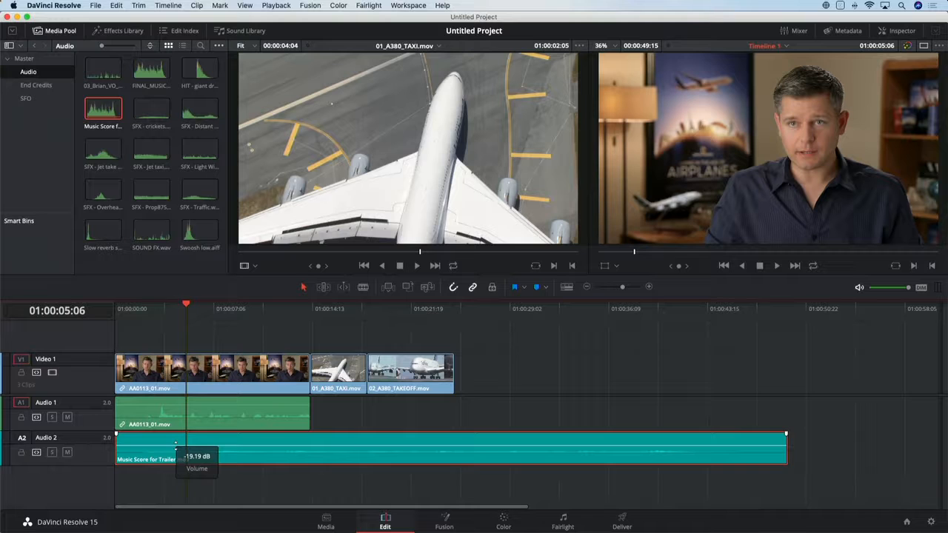
{"action": "left_click", "coordinate": [21, 452]}
Play the timeline up to 01:00:08:09 and add a yellow marker there.
{"action": "key", "text": "space"}
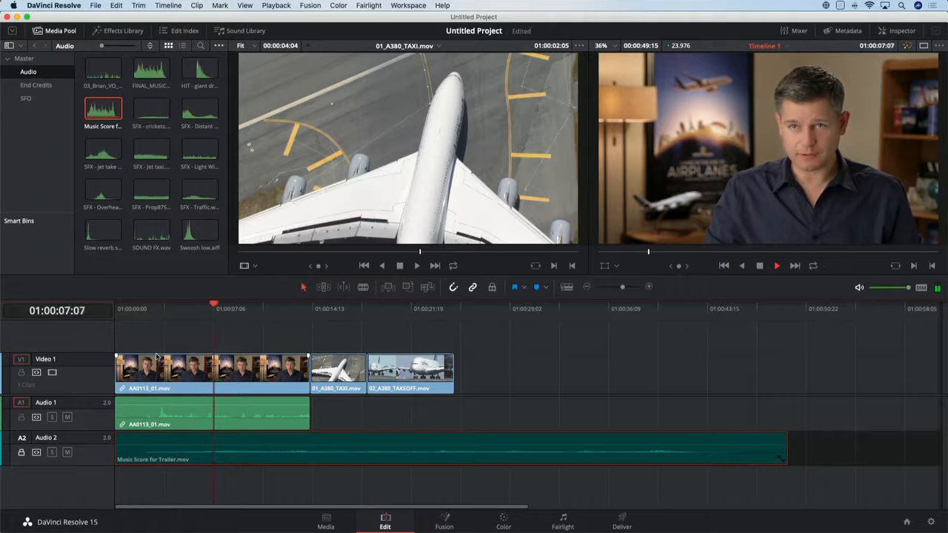
{"action": "key", "text": "space"}
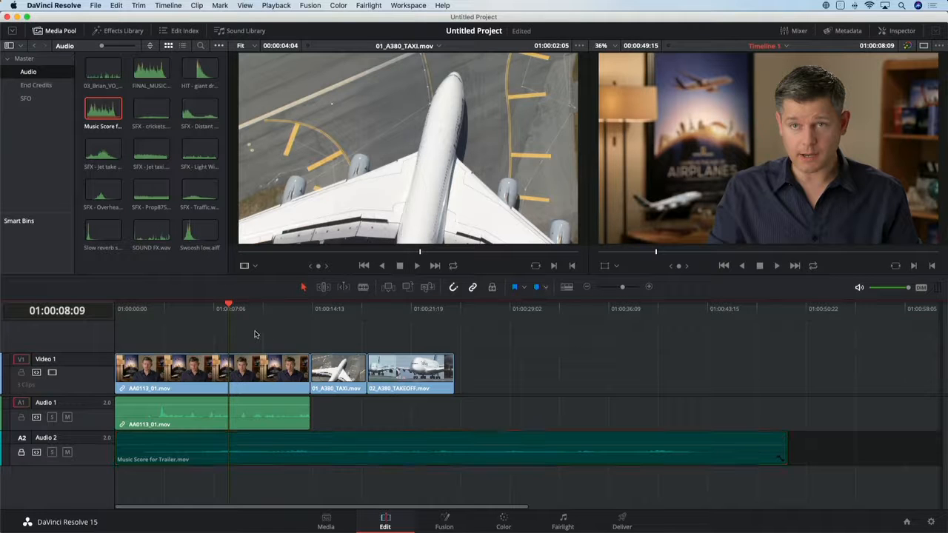
{"action": "left_click", "coordinate": [545, 288]}
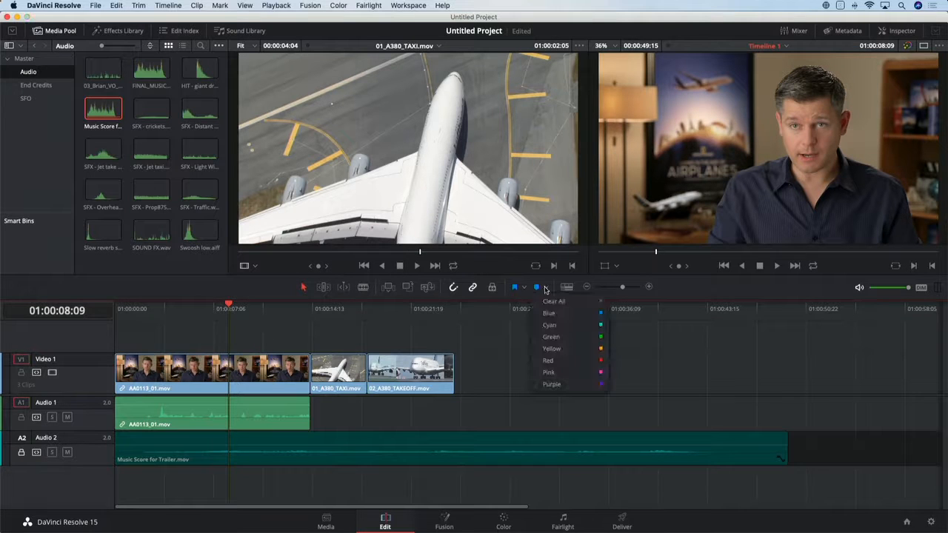
{"action": "left_click", "coordinate": [591, 349]}
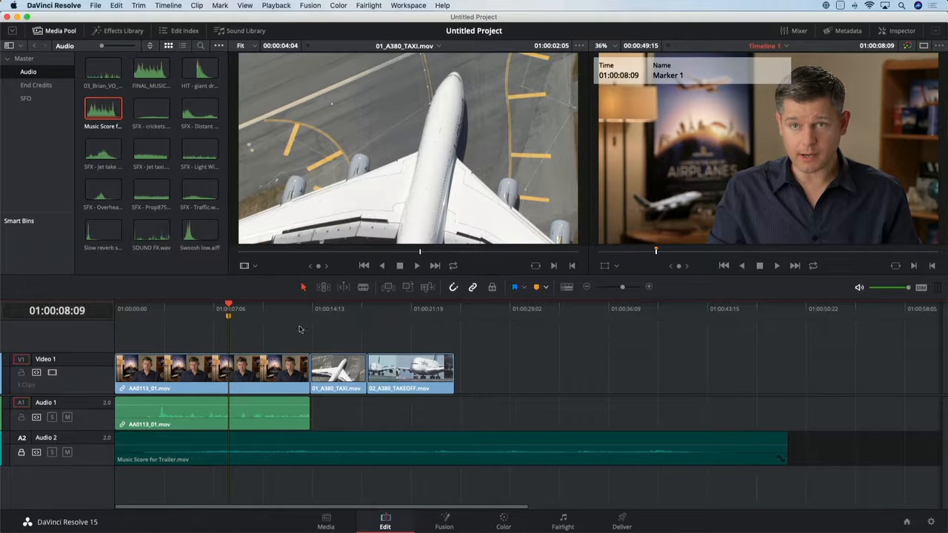
Name the yellow timeline marker SFX and give it the note "Add big drum hit.".
{"action": "double_click", "coordinate": [228, 316]}
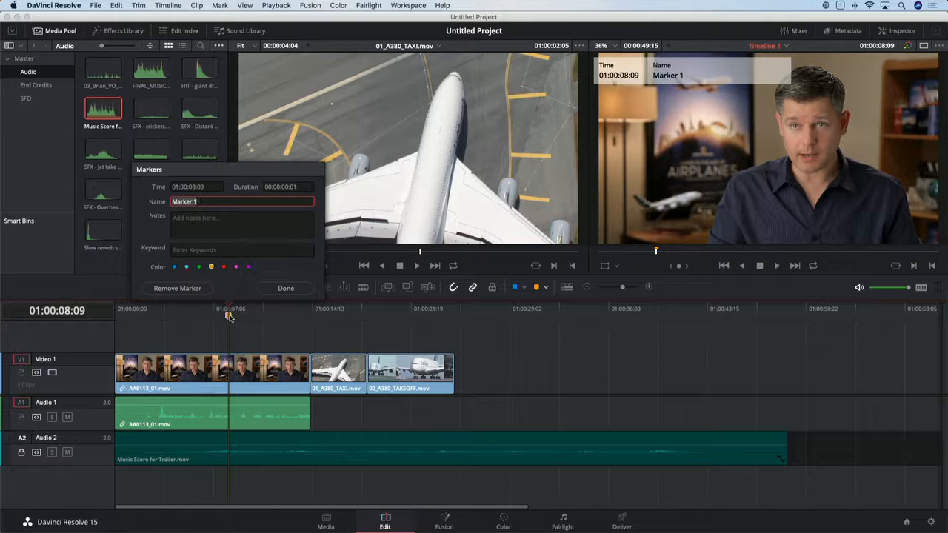
{"action": "type", "text": "SFX"}
{"action": "key", "text": "Tab"}
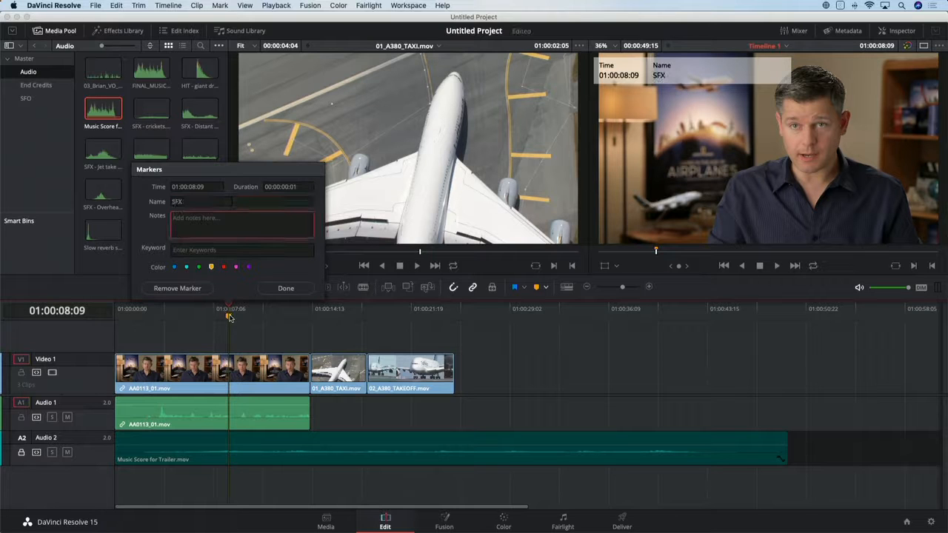
{"action": "type", "text": "Add big drum hit."}
{"action": "left_click", "coordinate": [300, 290]}
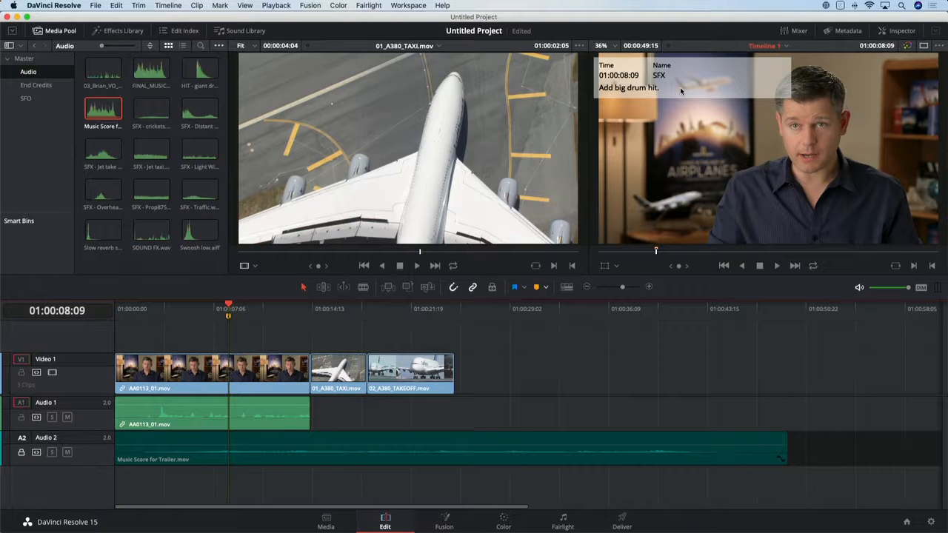
Show the timecode overlays in the timeline viewer and hide them again.
{"action": "left_click", "coordinate": [939, 46]}
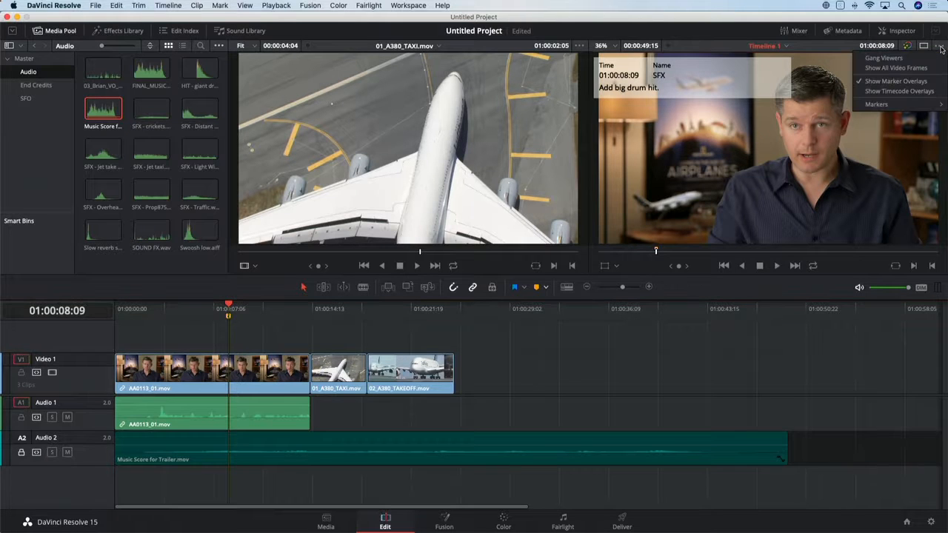
{"action": "left_click", "coordinate": [928, 91]}
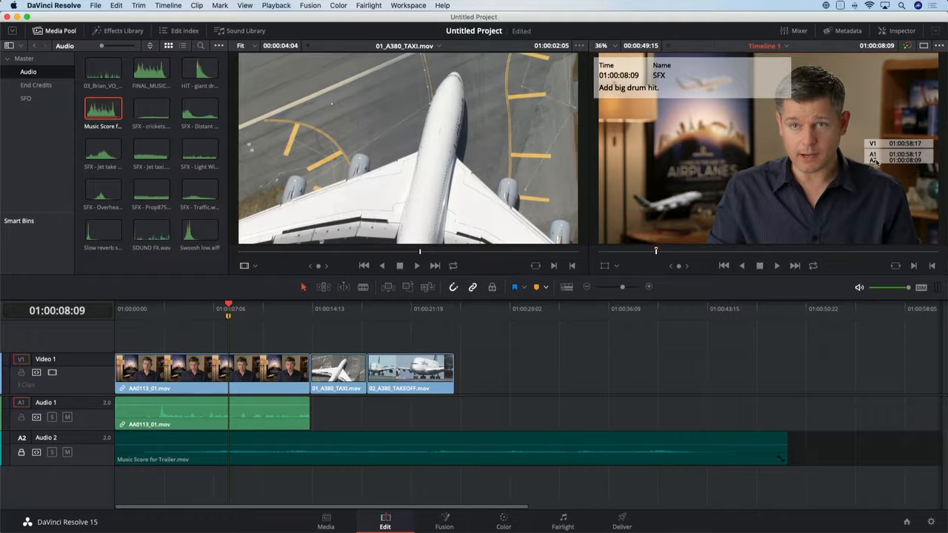
{"action": "left_click", "coordinate": [939, 47]}
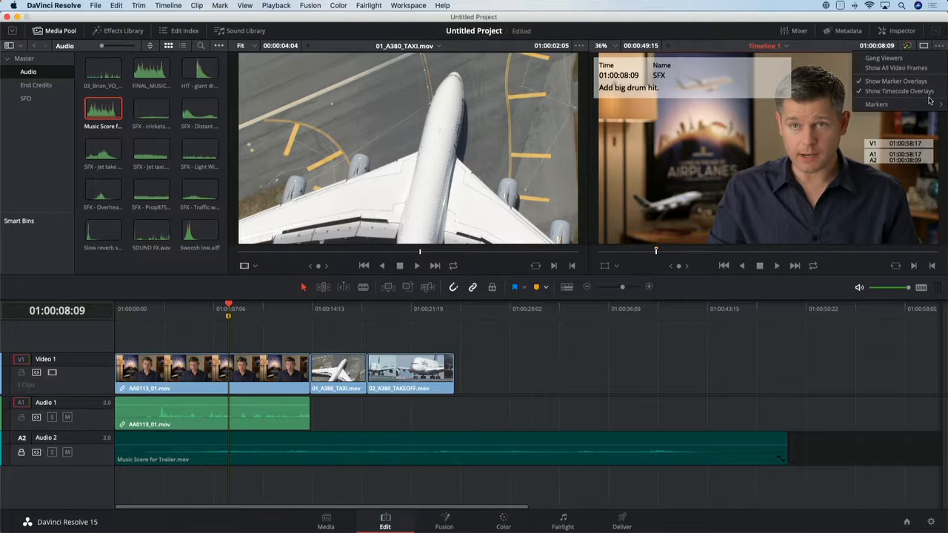
{"action": "left_click", "coordinate": [928, 91]}
Turn off the marker overlays in the timeline viewer and open the Master bin.
{"action": "left_click", "coordinate": [942, 48]}
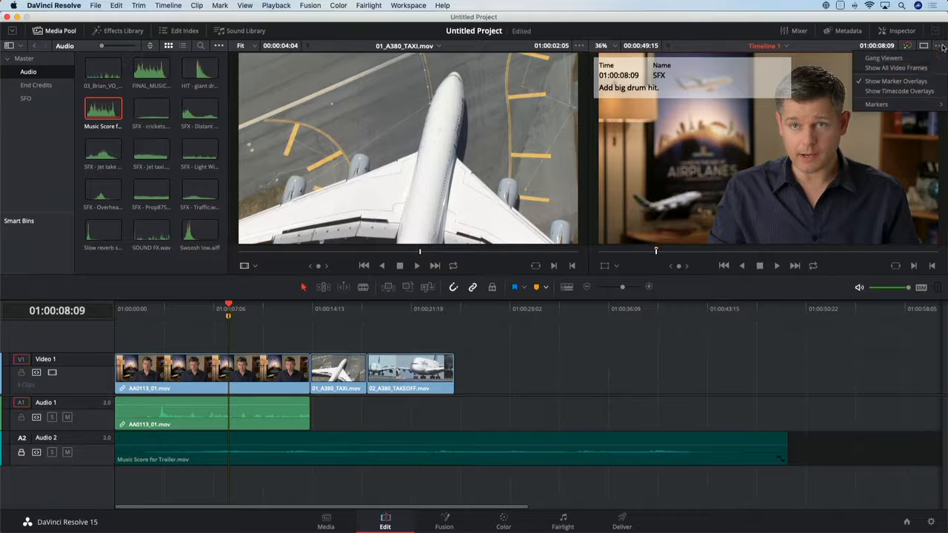
{"action": "left_click", "coordinate": [922, 81]}
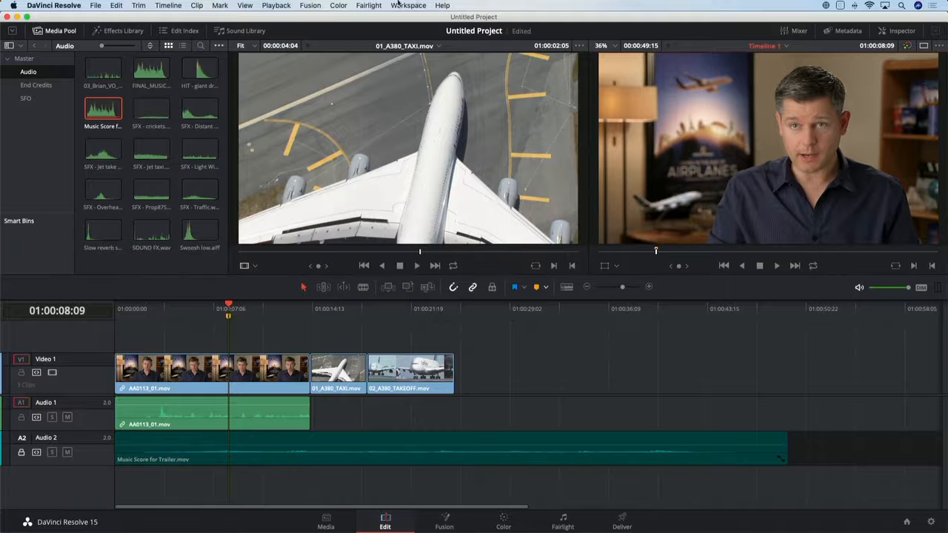
{"action": "left_click", "coordinate": [24, 58]}
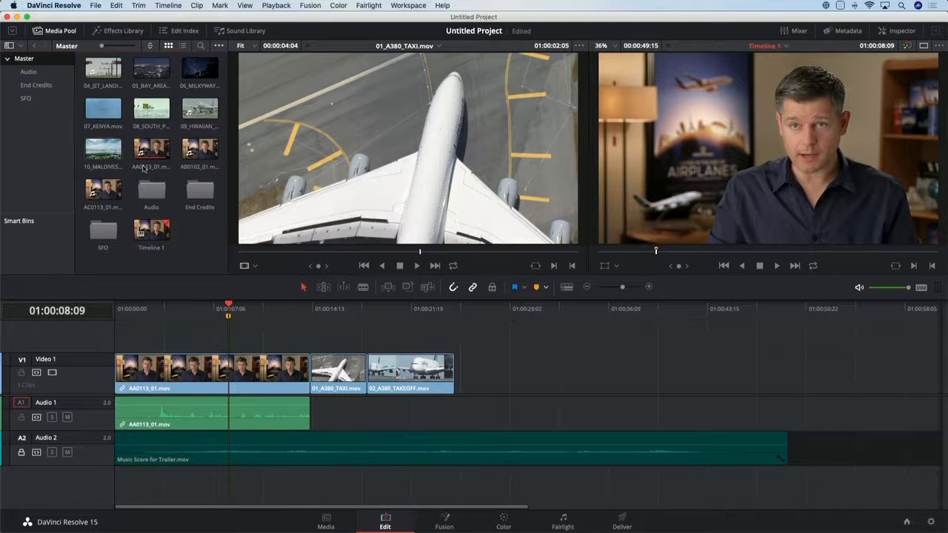
Load AB0102_01.mov from the Master bin into the source viewer and show its zoomed audio waveform.
{"action": "left_click", "coordinate": [200, 150]}
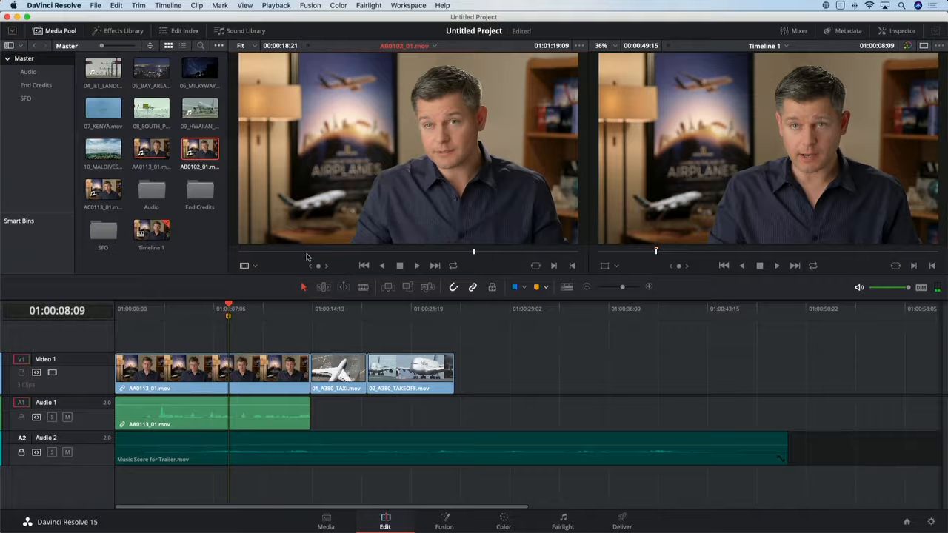
{"action": "left_click", "coordinate": [306, 254]}
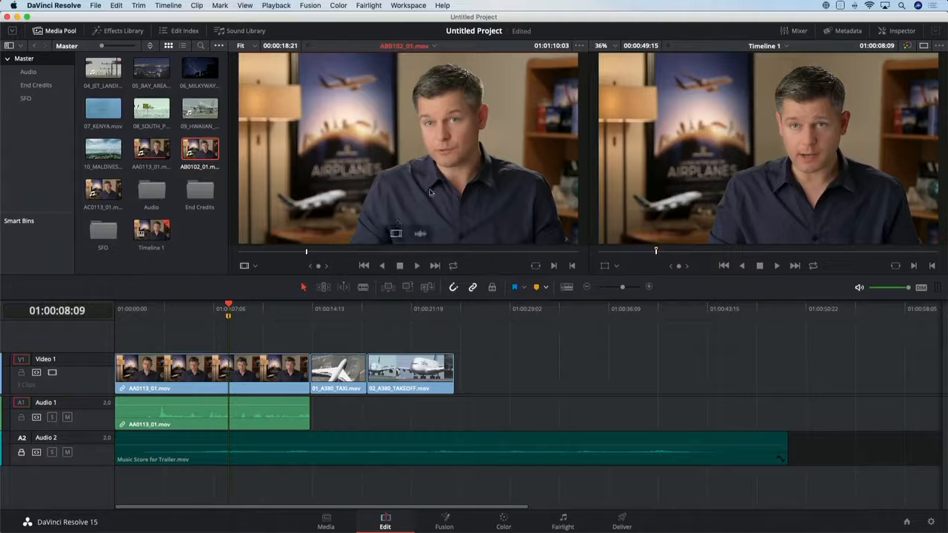
{"action": "left_click", "coordinate": [580, 46]}
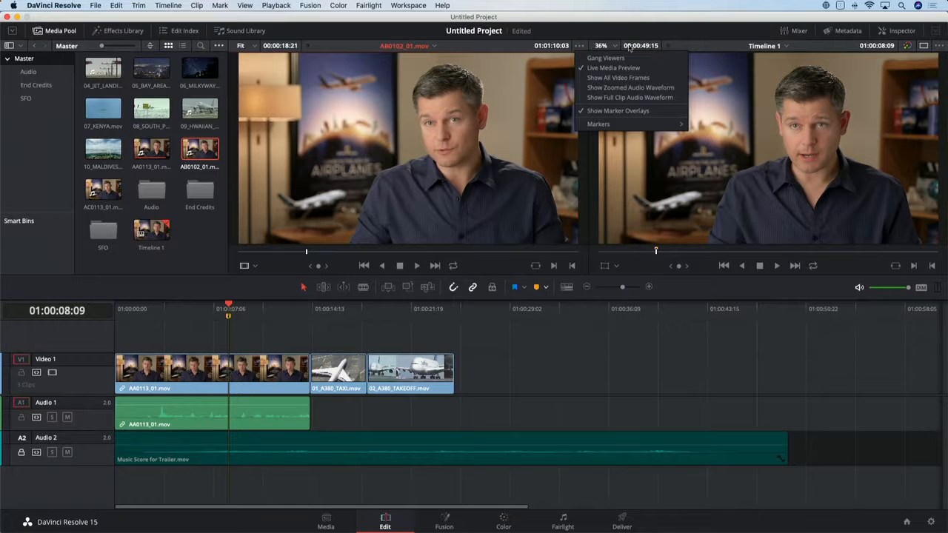
{"action": "left_click", "coordinate": [672, 88]}
{"action": "mouse_move", "coordinate": [376, 237]}
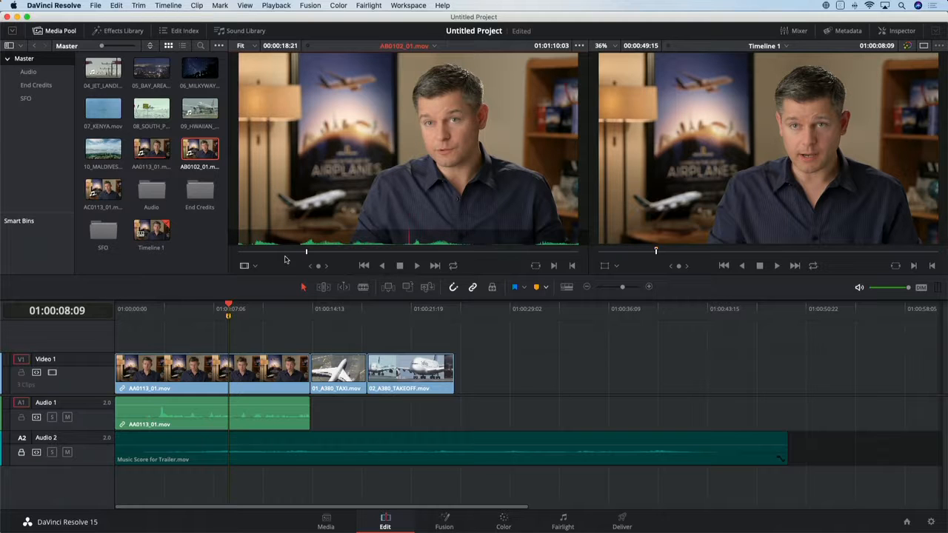
Find the start of the interview line in AB0102_01.mov and mark an In point at 01:01:11:06.
{"action": "key", "text": "space"}
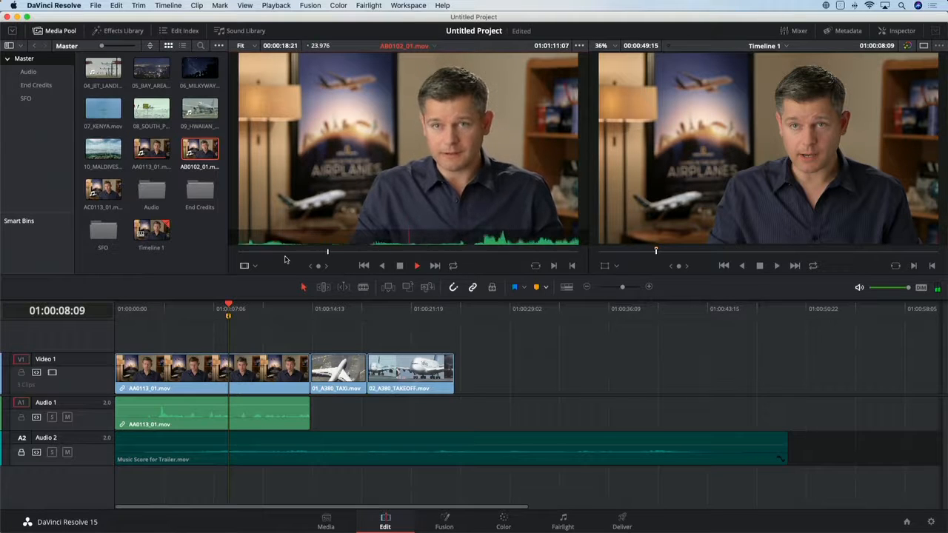
{"action": "key", "text": "space"}
{"action": "key", "text": "j"}
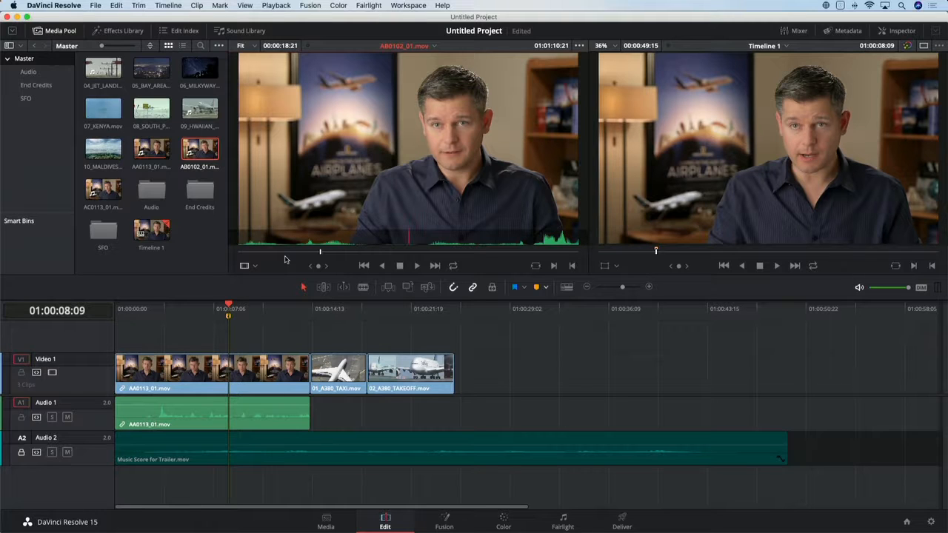
{"action": "key", "text": "l"}
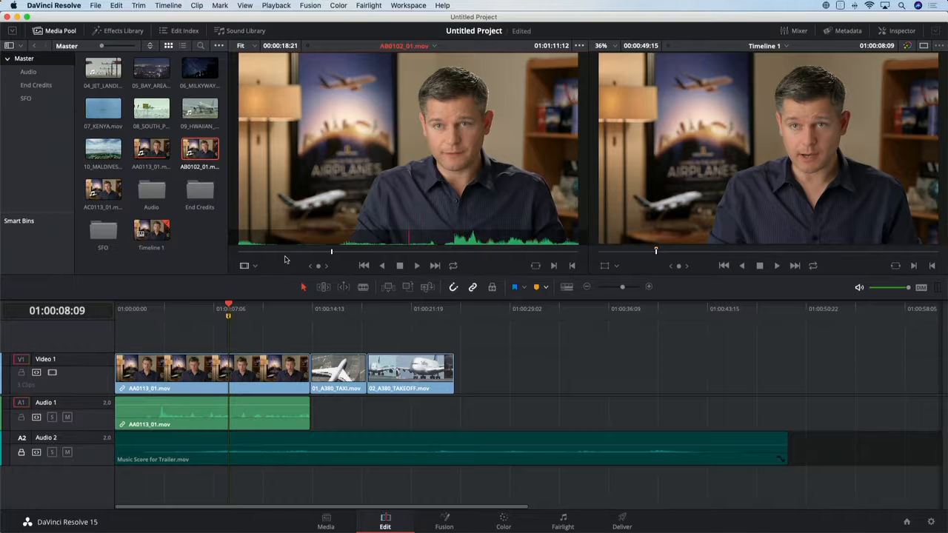
{"action": "key", "text": "Left"}
{"action": "key", "text": "Left"}
{"action": "key", "text": "Left"}
{"action": "key", "text": "Right"}
{"action": "key", "text": "Right"}
{"action": "key", "text": "Right"}
{"action": "key", "text": "Left"}
{"action": "key", "text": "Left"}
{"action": "key", "text": "Left"}
{"action": "key", "text": "Left"}
{"action": "key", "text": "Left"}
{"action": "key", "text": "Left"}
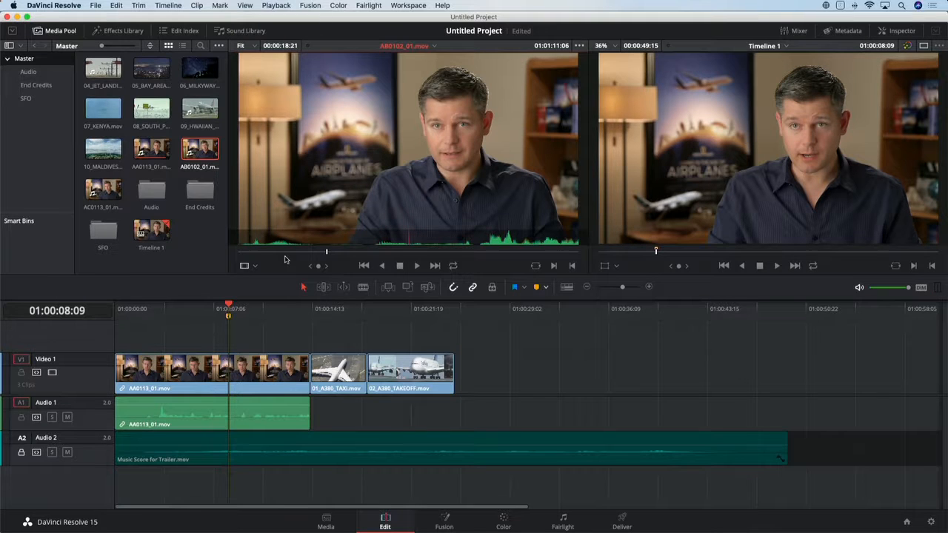
{"action": "key", "text": "i"}
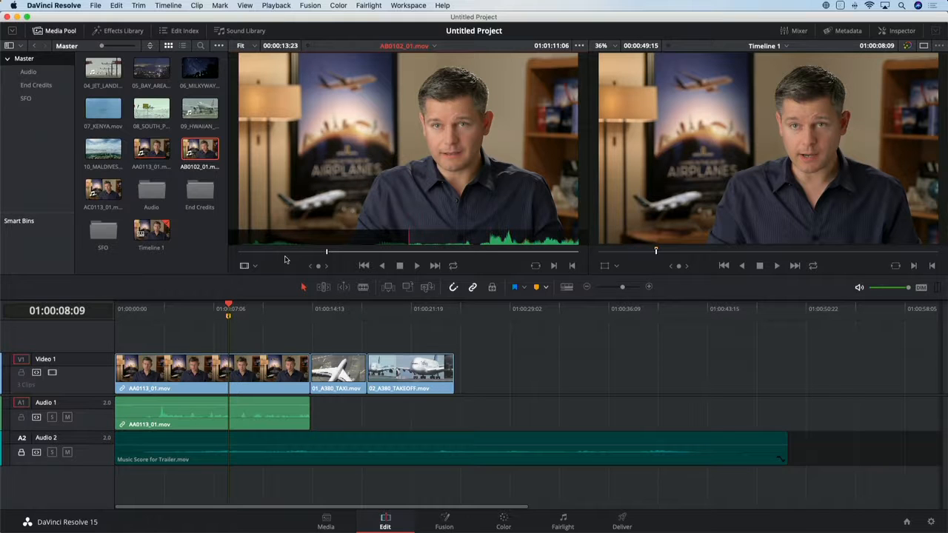
Mark an Out point at 01:01:20:06 in AB0102_01.mov and append the marked range at the end of the timeline.
{"action": "key", "text": "space"}
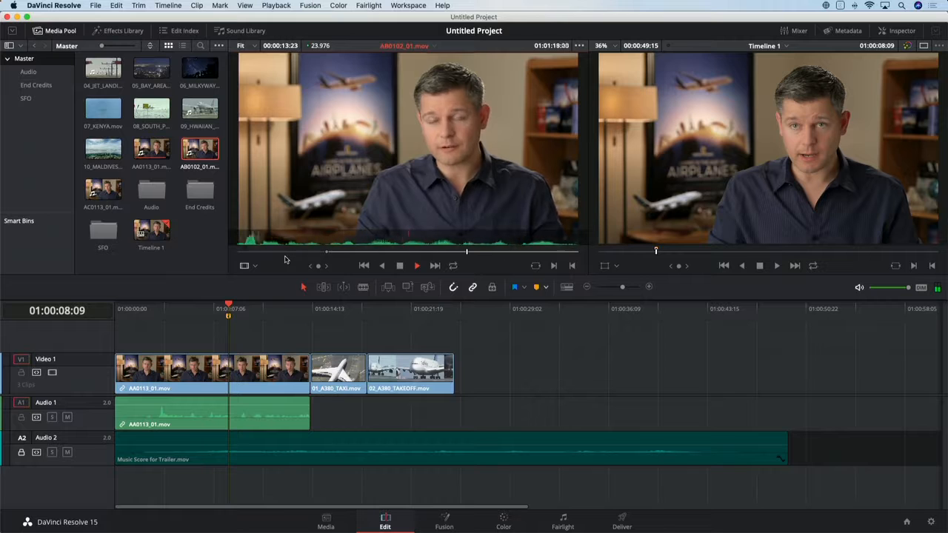
{"action": "key", "text": "space"}
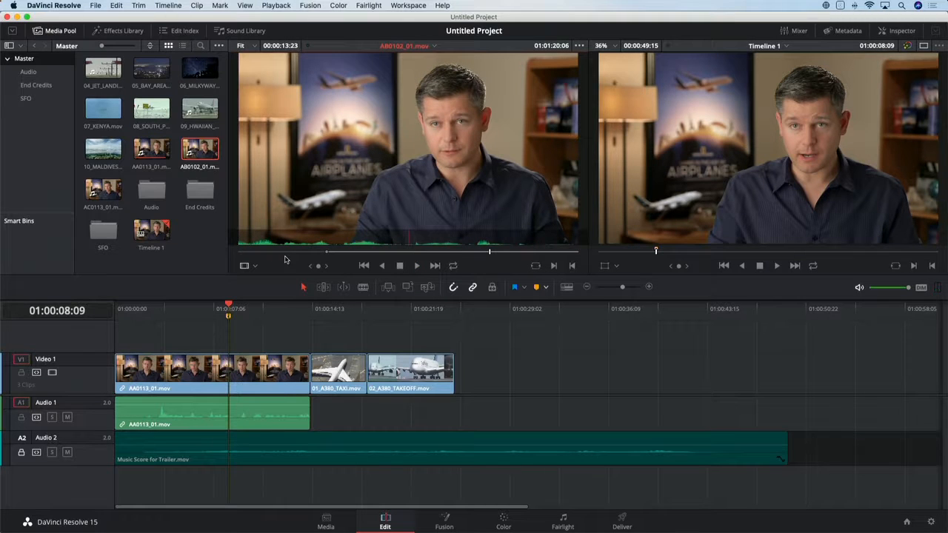
{"action": "key", "text": "o"}
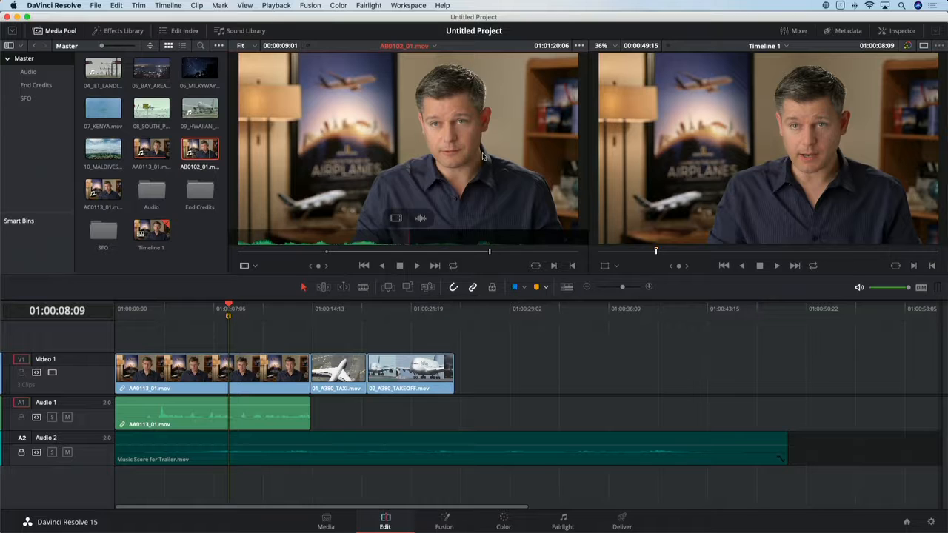
{"action": "left_click_drag", "start_coordinate": [463, 157], "coordinate": [934, 191]}
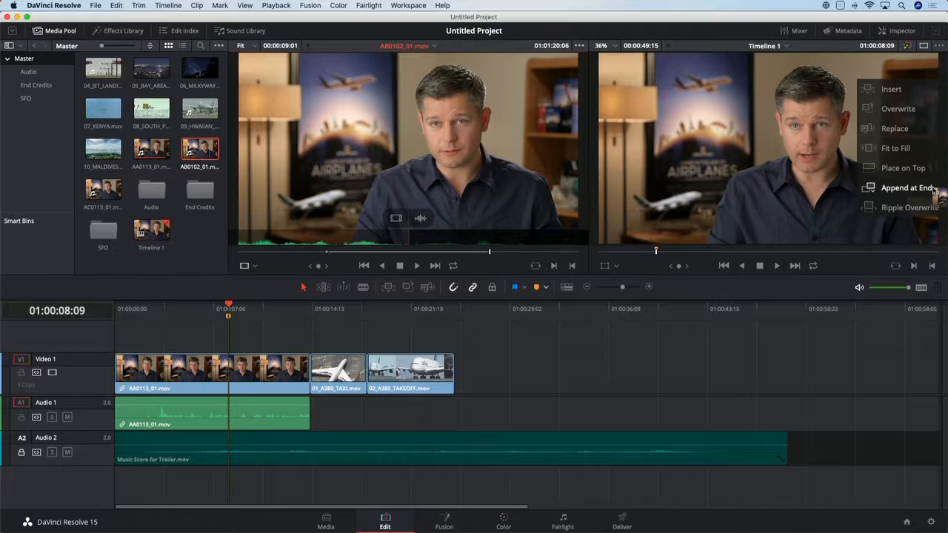
{"action": "left_click_drag", "start_coordinate": [935, 191], "coordinate": [933, 191]}
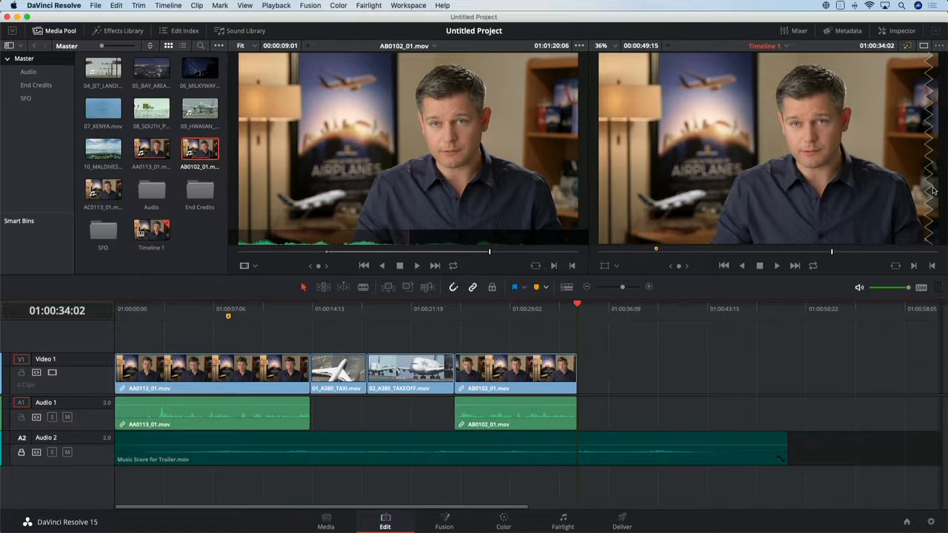
Place the timeline playhead at 01:00:25:01 and load 03_AERIAL_SFO.mov from the SFO bin into the source viewer.
{"action": "left_click", "coordinate": [436, 310]}
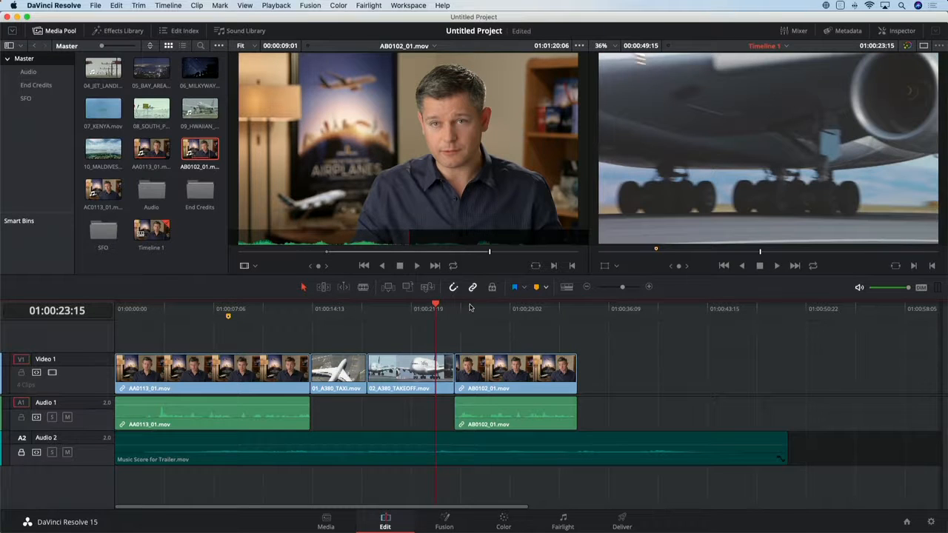
{"action": "left_click_drag", "start_coordinate": [472, 308], "coordinate": [455, 307]}
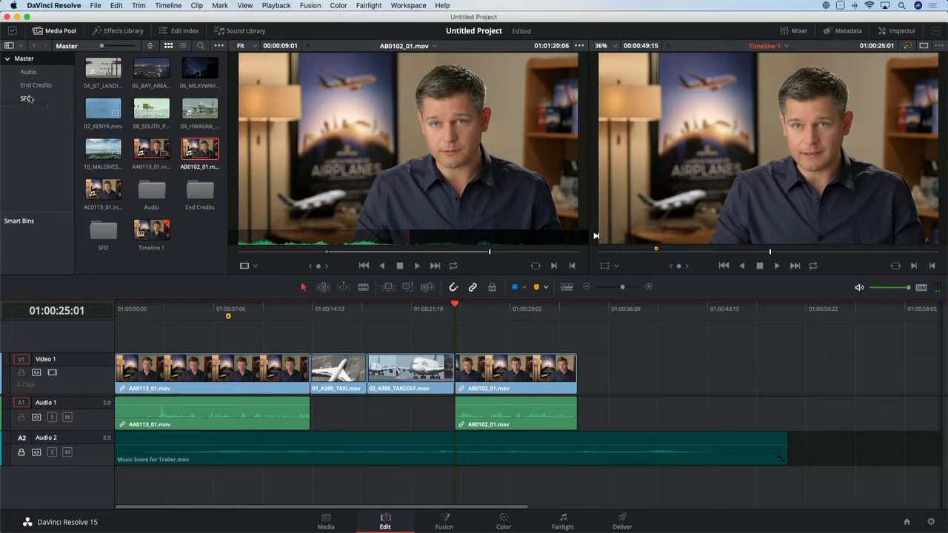
{"action": "left_click", "coordinate": [27, 99]}
{"action": "double_click", "coordinate": [199, 70]}
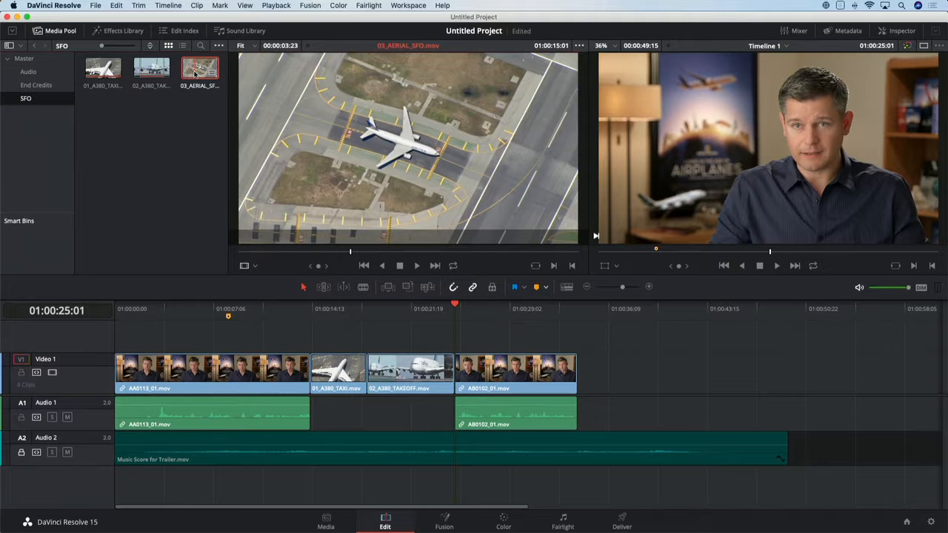
Scrub the aerial source clip, then jump its playhead by timecode: +208, -300 and to 01:00:16:00.
{"action": "left_click_drag", "start_coordinate": [303, 254], "coordinate": [316, 253]}
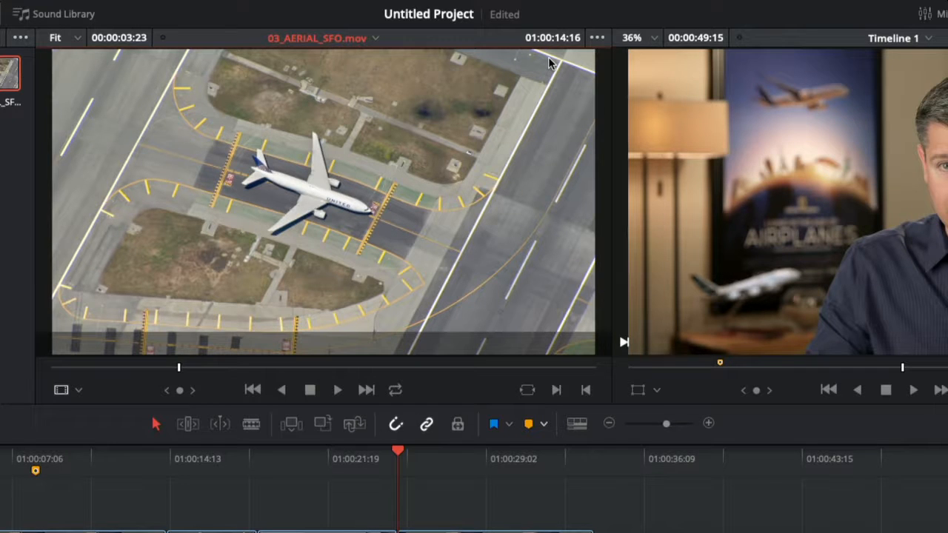
{"action": "type", "text": "+208"}
{"action": "key", "text": "Return"}
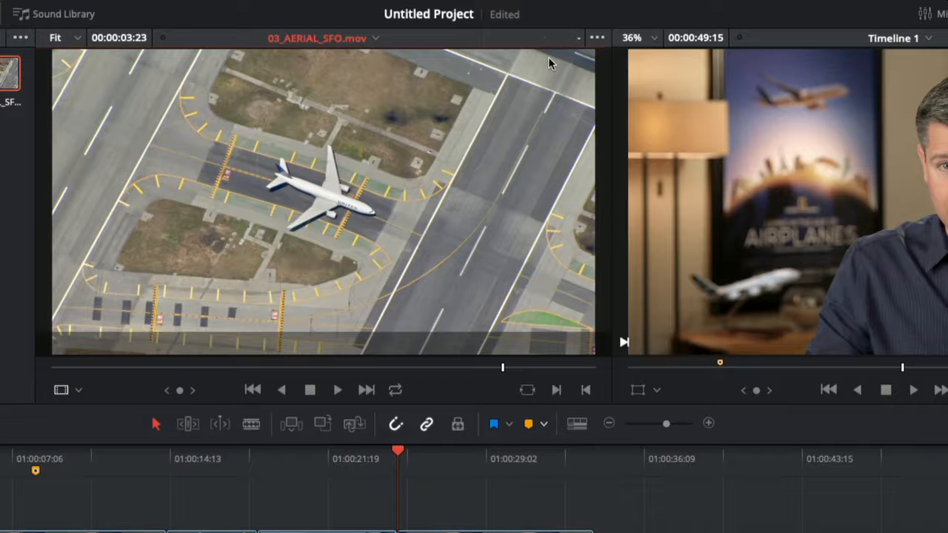
{"action": "type", "text": "-300"}
{"action": "key", "text": "Return"}
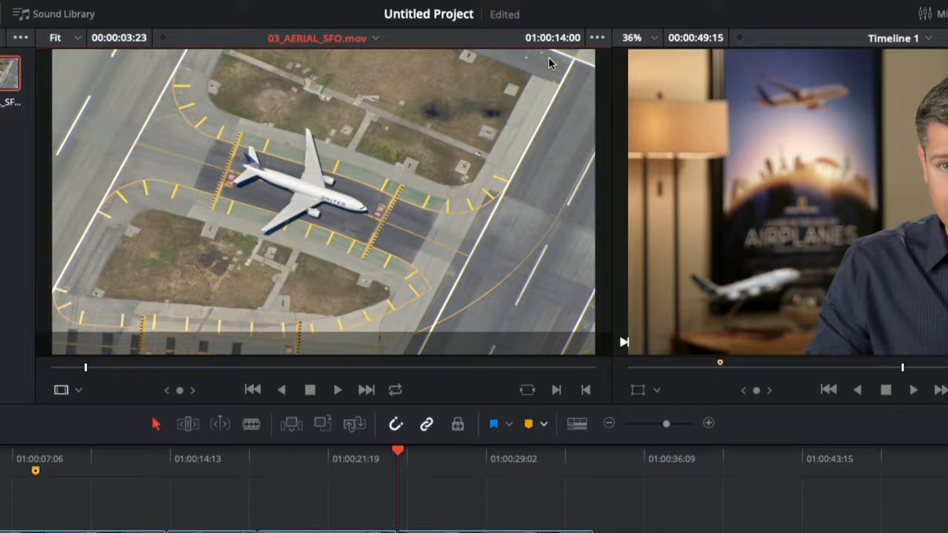
{"action": "type", "text": "16"}
{"action": "key", "text": "Return"}
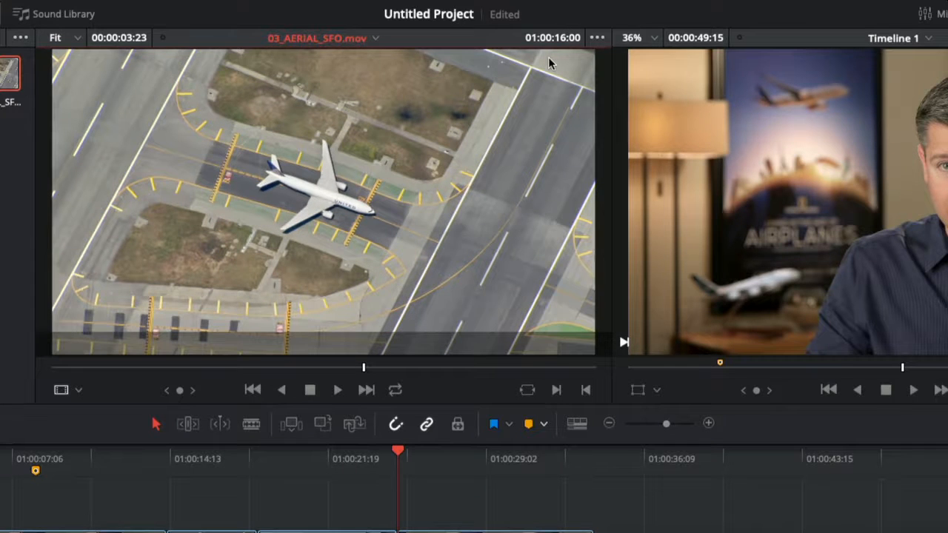
Mark the aerial clip's In at 01:00:14:23 and its Out at +208, and overwrite it onto Video 1 at the timeline playhead.
{"action": "left_click", "coordinate": [219, 367]}
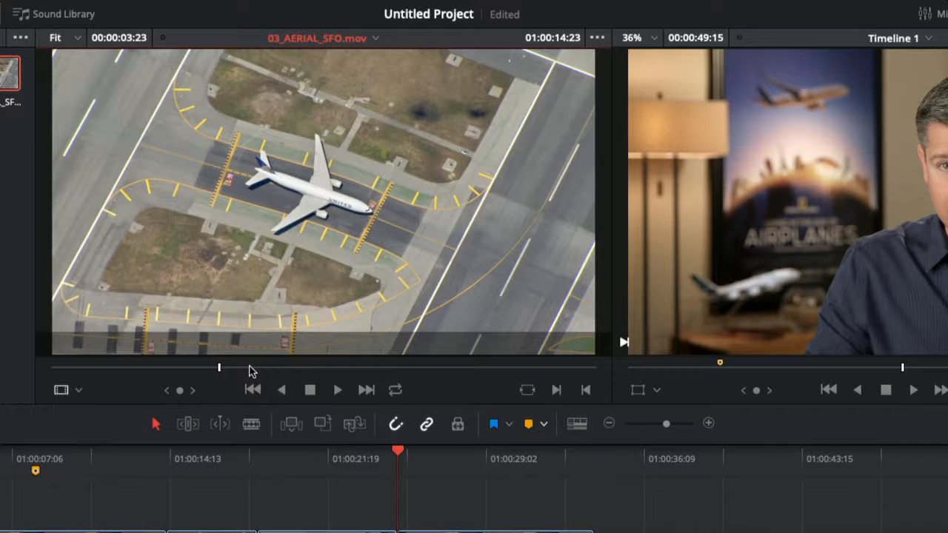
{"action": "type", "text": "i+208"}
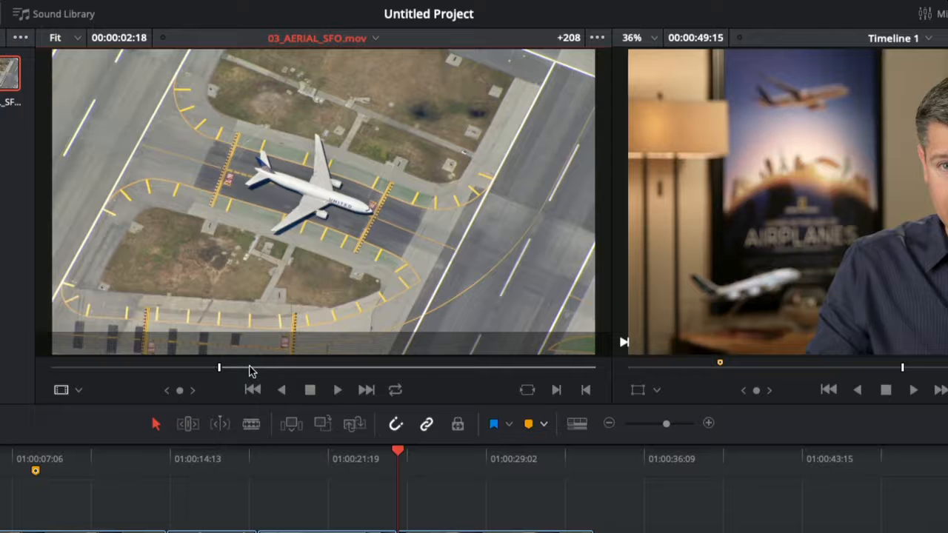
{"action": "key", "text": "Return"}
{"action": "key", "text": "o"}
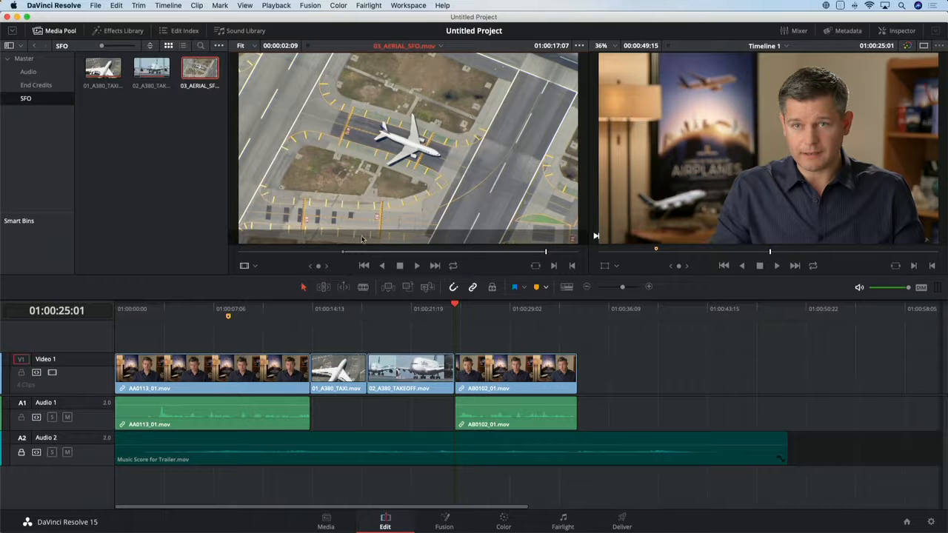
{"action": "left_click_drag", "start_coordinate": [372, 208], "coordinate": [791, 138]}
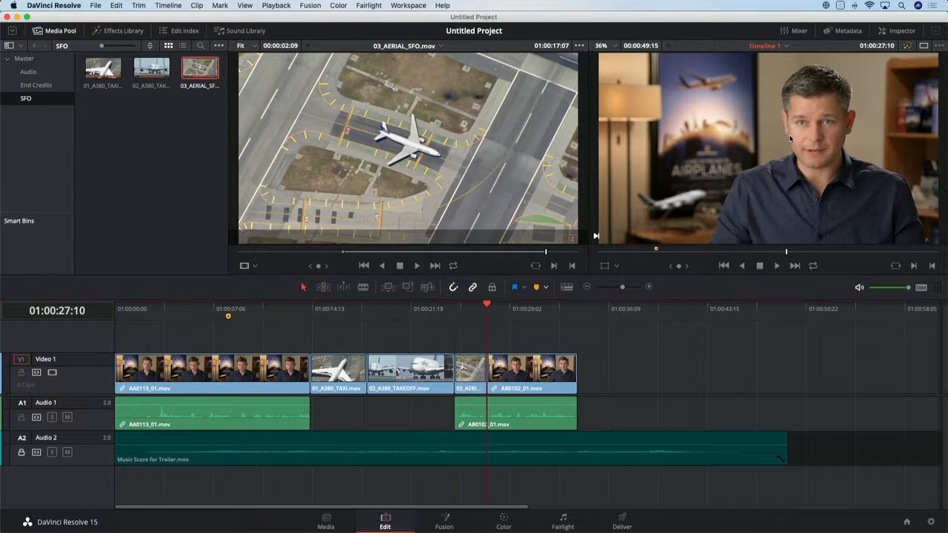
Return the playhead to the aerial clip's start and blade the AB0102_01.mov audio at 01:00:27:10, where that clip ends.
{"action": "left_click", "coordinate": [457, 311]}
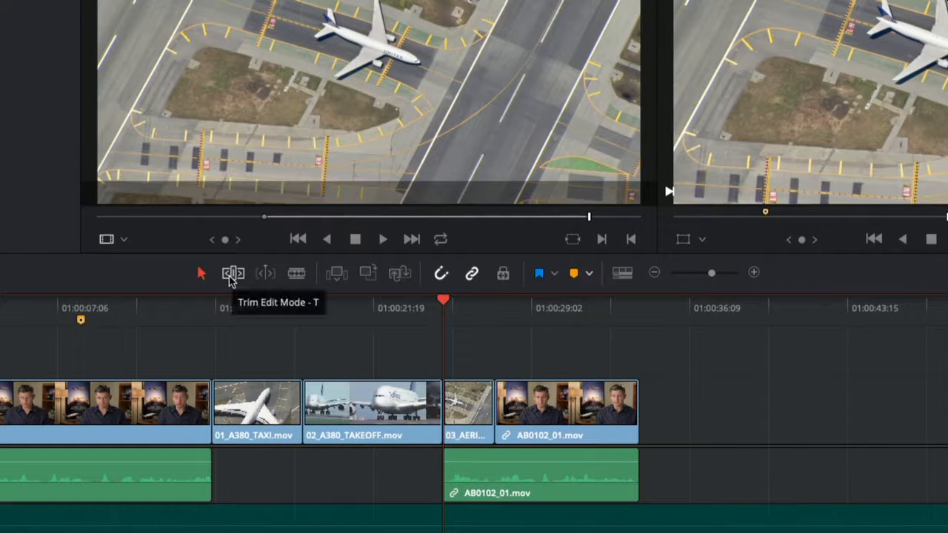
{"action": "left_click", "coordinate": [295, 274]}
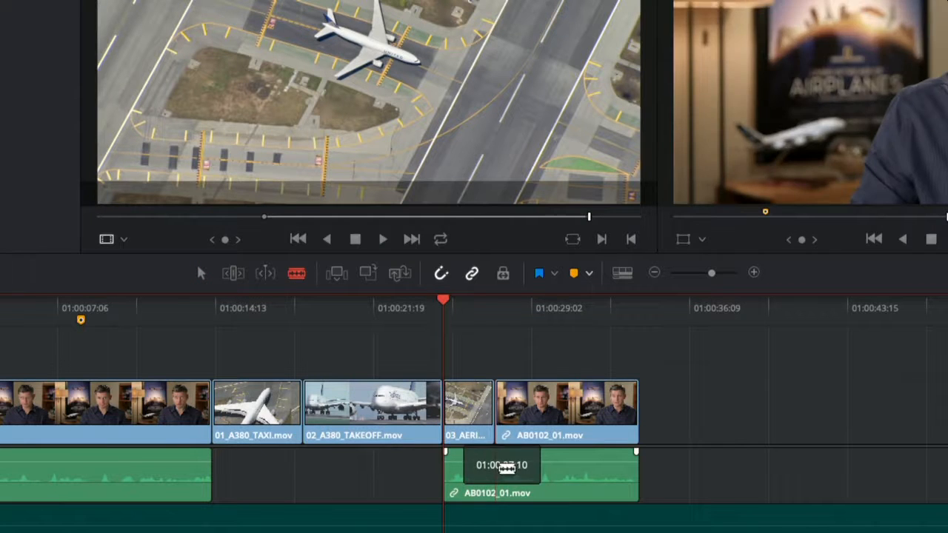
{"action": "left_click", "coordinate": [492, 467]}
{"action": "key", "text": "a"}
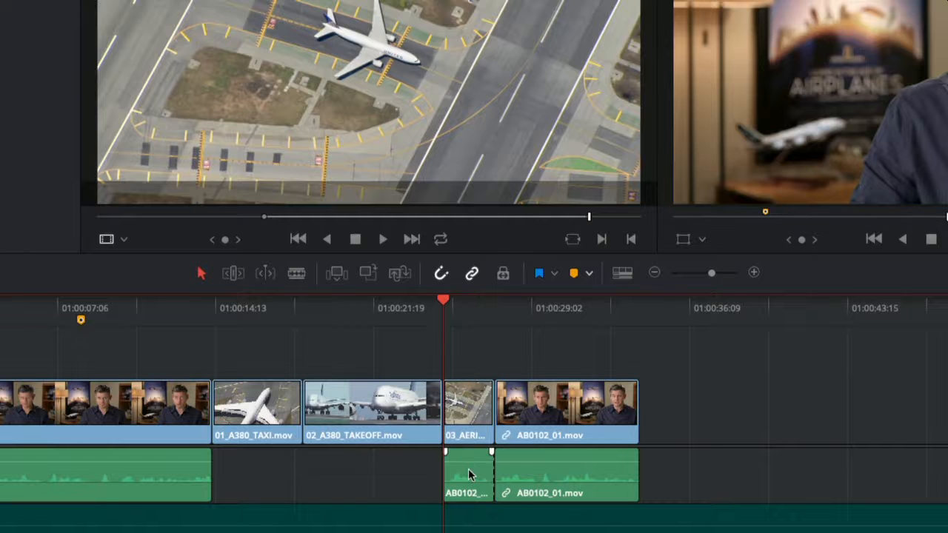
Move the cut-off first piece of AB0102_01.mov audio beneath 02_A380_TAKEOFF.mov, trying the placement with snapping off and on.
{"action": "left_click_drag", "start_coordinate": [468, 474], "coordinate": [371, 468]}
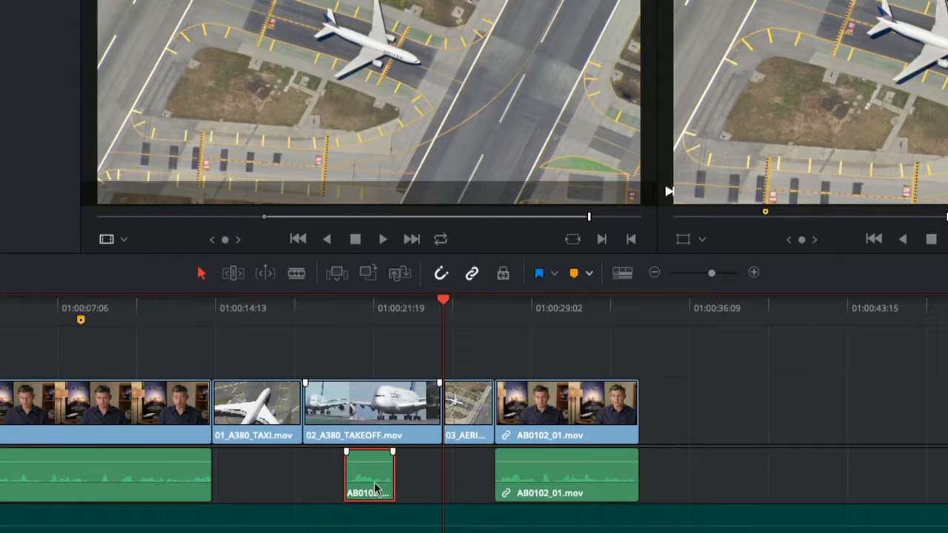
{"action": "mouse_move", "coordinate": [376, 489]}
{"action": "left_mouse_down"}
{"action": "mouse_move", "coordinate": [334, 485]}
{"action": "mouse_move", "coordinate": [383, 477]}
{"action": "mouse_move", "coordinate": [337, 476]}
{"action": "mouse_move", "coordinate": [372, 472]}
{"action": "left_mouse_up"}
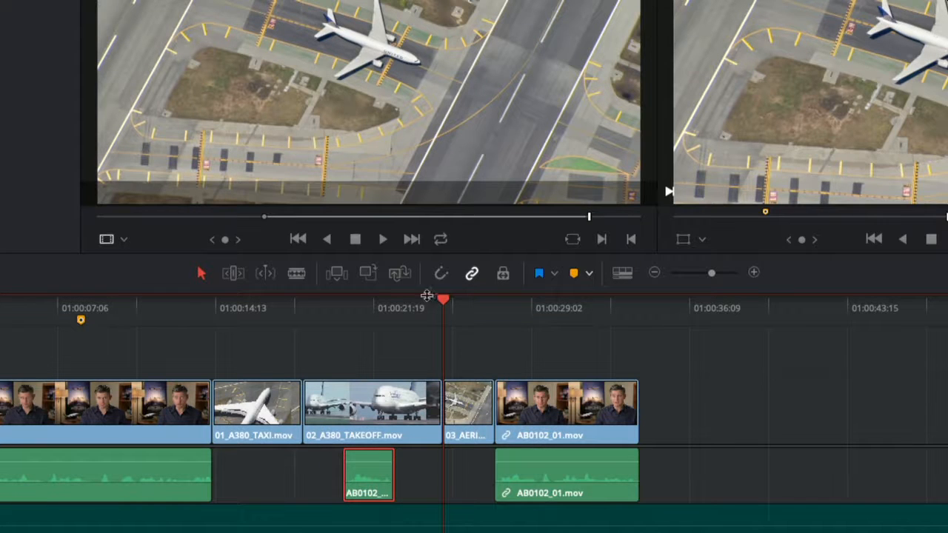
{"action": "left_click_drag", "start_coordinate": [355, 479], "coordinate": [375, 477]}
{"action": "left_click", "coordinate": [441, 274]}
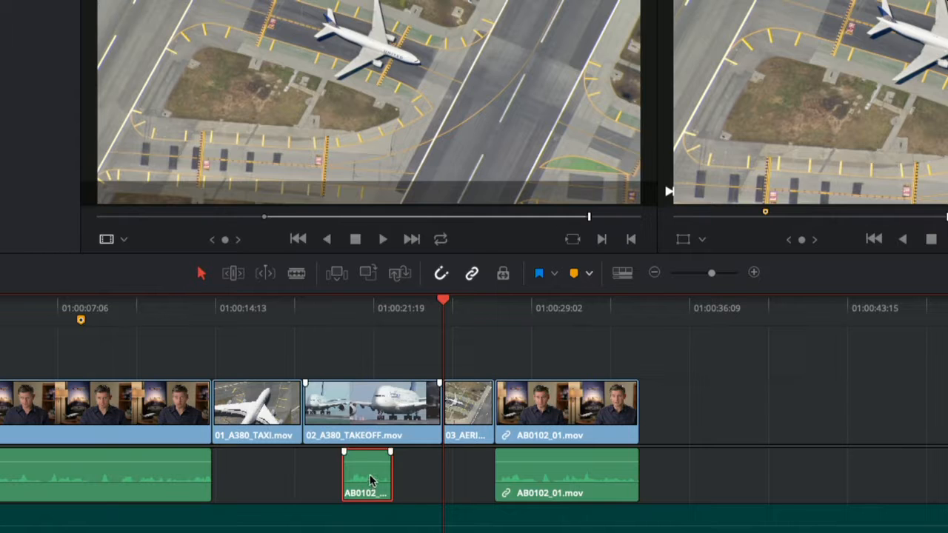
{"action": "mouse_move", "coordinate": [372, 480]}
{"action": "left_mouse_down"}
{"action": "mouse_move", "coordinate": [333, 480]}
{"action": "mouse_move", "coordinate": [402, 480]}
{"action": "mouse_move", "coordinate": [295, 480]}
{"action": "mouse_move", "coordinate": [370, 476]}
{"action": "left_mouse_up"}
{"action": "key", "text": "n"}
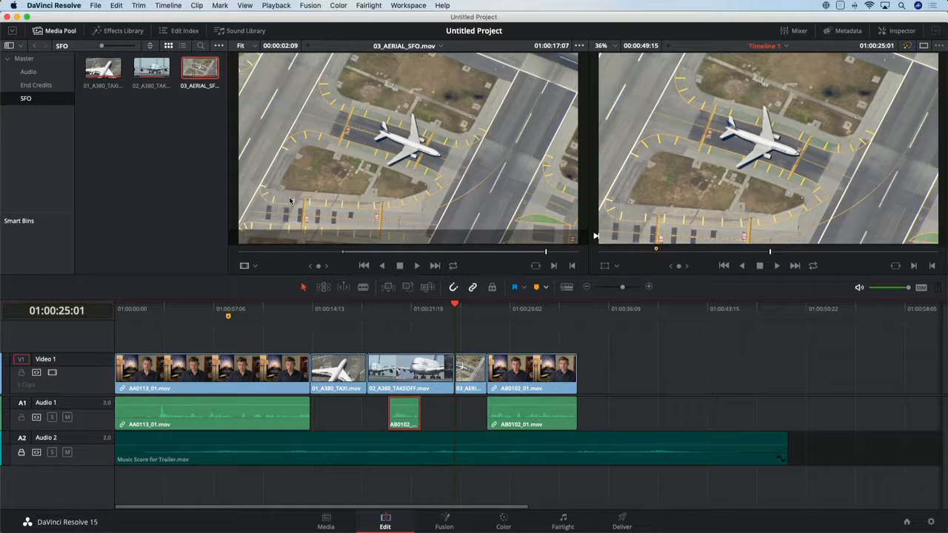
Add the 05_BAY_AREA_LIGHTS, 06_MILKYWAY, 07_KENYA and 08_SOUTH_POLE clips from the Master bin after the last interview clip on Video 1.
{"action": "left_click", "coordinate": [28, 58]}
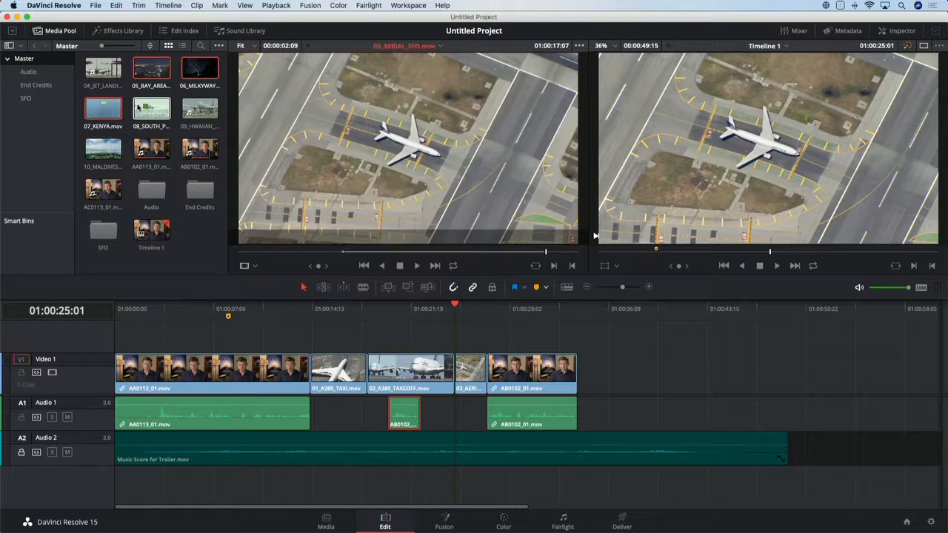
{"action": "left_click_drag", "start_coordinate": [151, 68], "coordinate": [583, 377]}
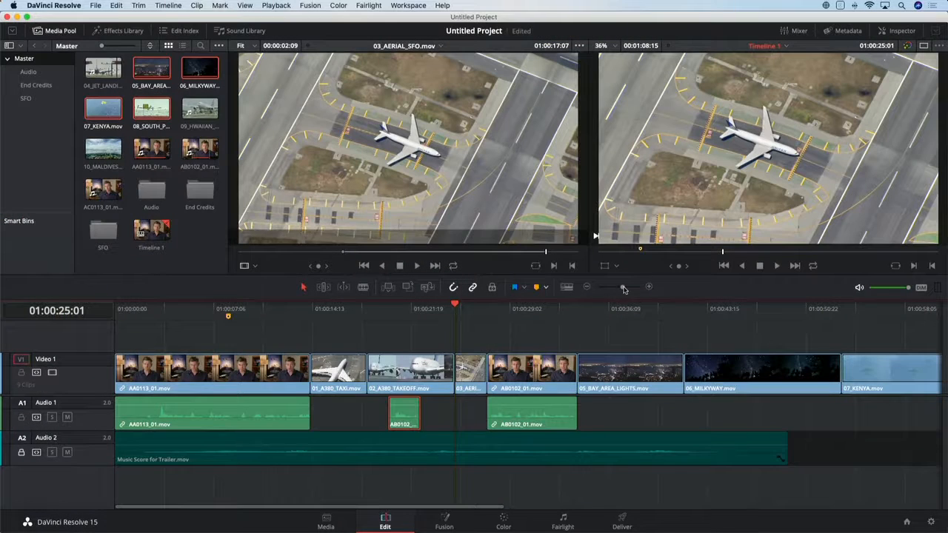
{"action": "left_click_drag", "start_coordinate": [624, 288], "coordinate": [622, 288]}
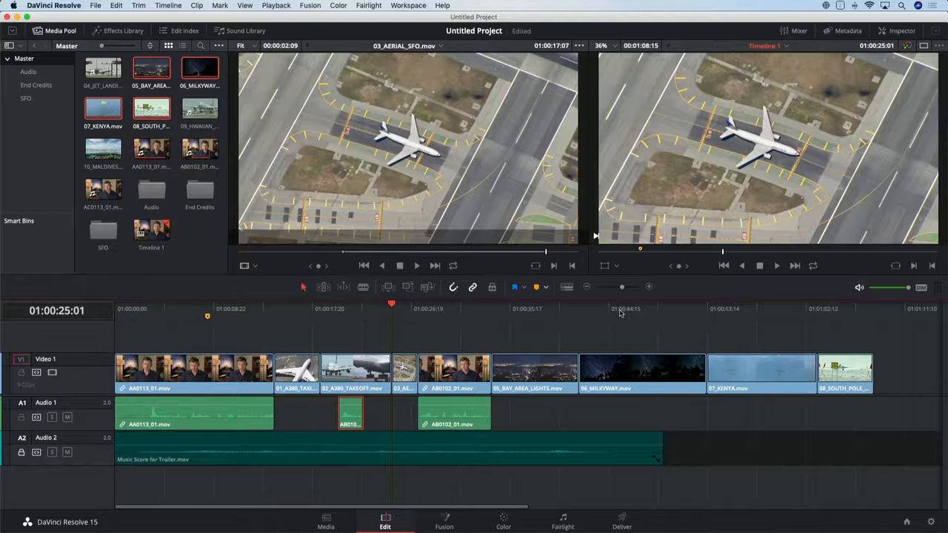
Examine the timeline around the playhead at the start of 03_AERIAL_SFO.mov at closer and wider zoom levels.
{"action": "key", "text": "super+equal"}
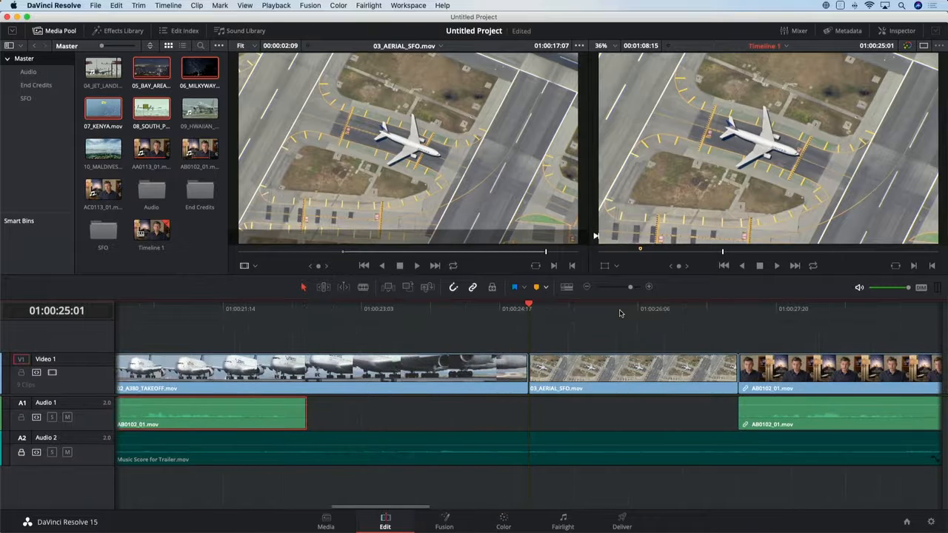
{"action": "key", "text": "super+equal"}
{"action": "key", "text": "super+minus"}
{"action": "key", "text": "super+minus"}
{"action": "key", "text": "super+minus"}
{"action": "key", "text": "super+equal"}
{"action": "key", "text": "super+equal"}
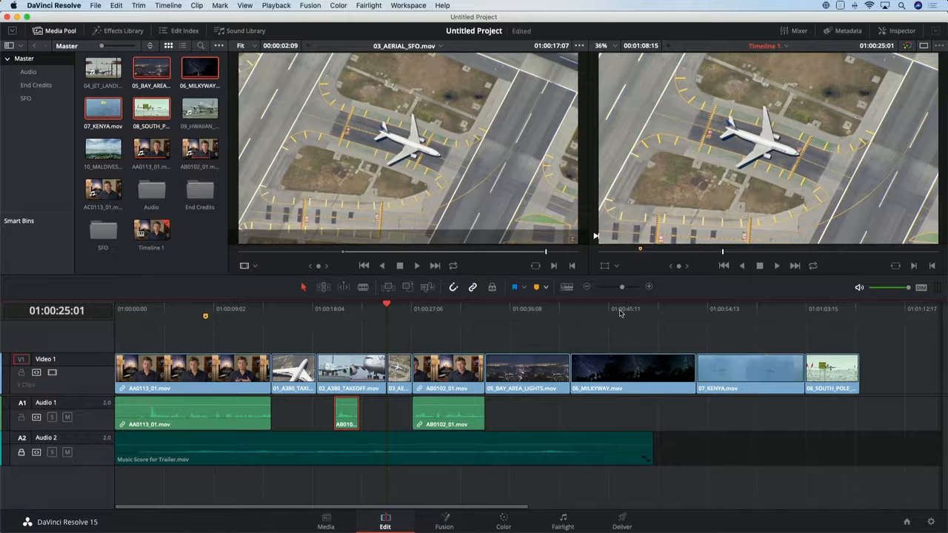
{"action": "key", "text": "super+equal"}
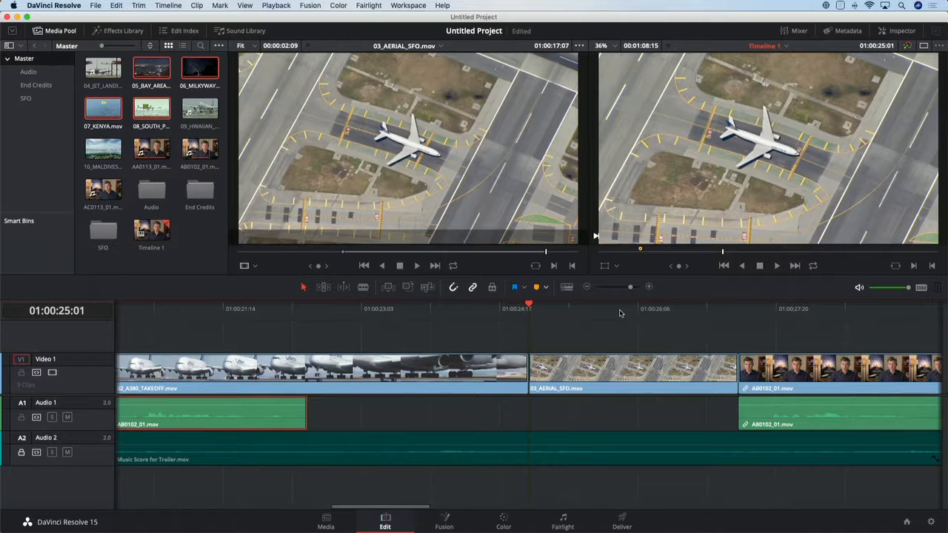
{"action": "key", "text": "super+minus"}
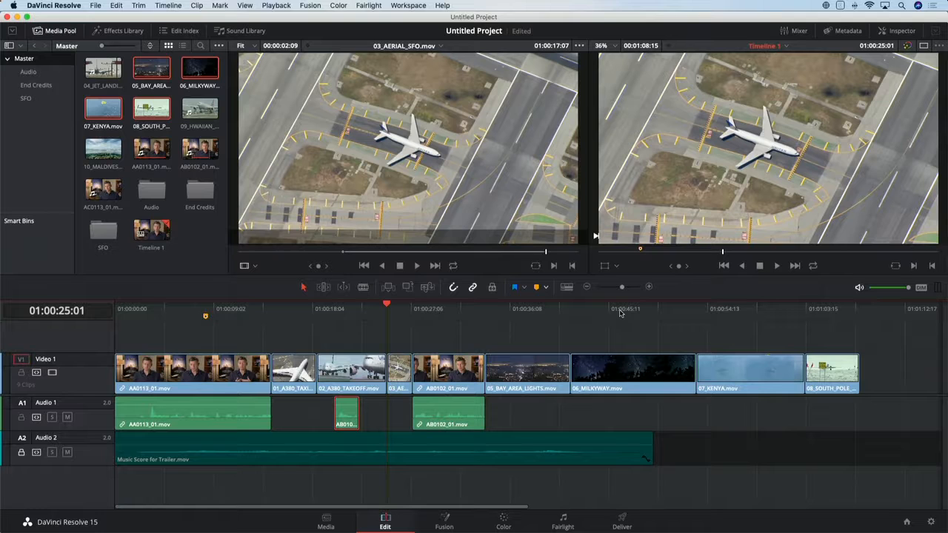
Set the timeline view to show only first and last thumbnails on video clips, with audio waveforms and a reduced video track height.
{"action": "left_click", "coordinate": [567, 287]}
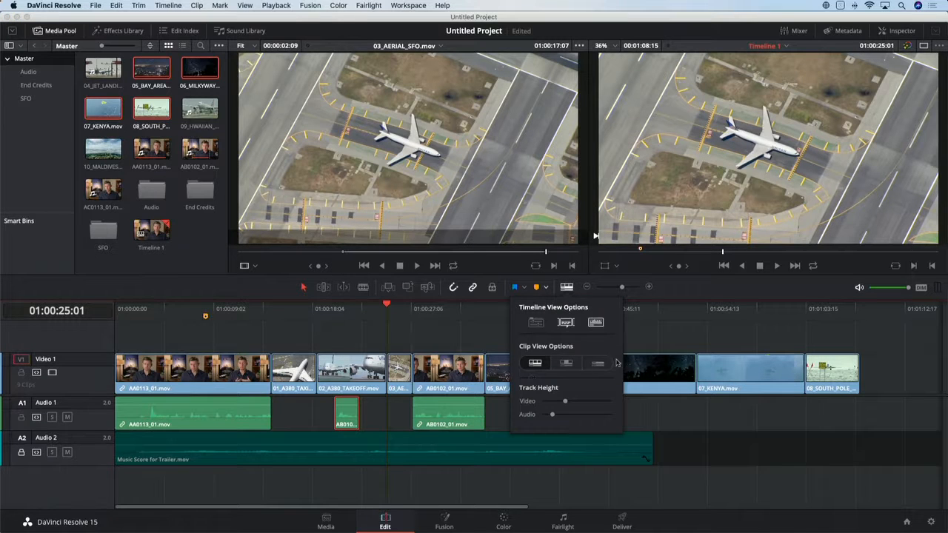
{"action": "left_click", "coordinate": [566, 364]}
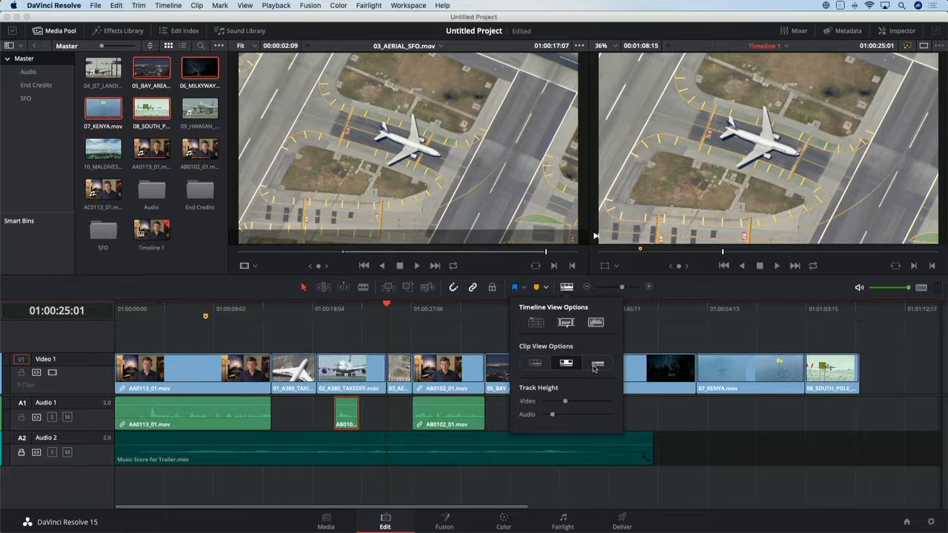
{"action": "left_click", "coordinate": [593, 368]}
{"action": "left_click", "coordinate": [568, 366]}
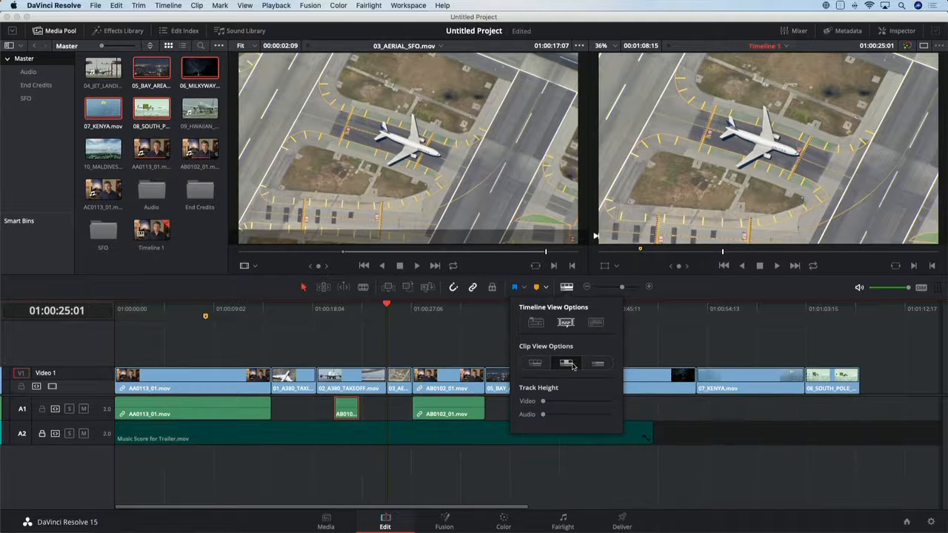
{"action": "mouse_move", "coordinate": [543, 402]}
{"action": "left_mouse_down"}
{"action": "mouse_move", "coordinate": [559, 402]}
{"action": "mouse_move", "coordinate": [538, 405]}
{"action": "mouse_move", "coordinate": [549, 415]}
{"action": "left_mouse_up"}
{"action": "left_click", "coordinate": [596, 323]}
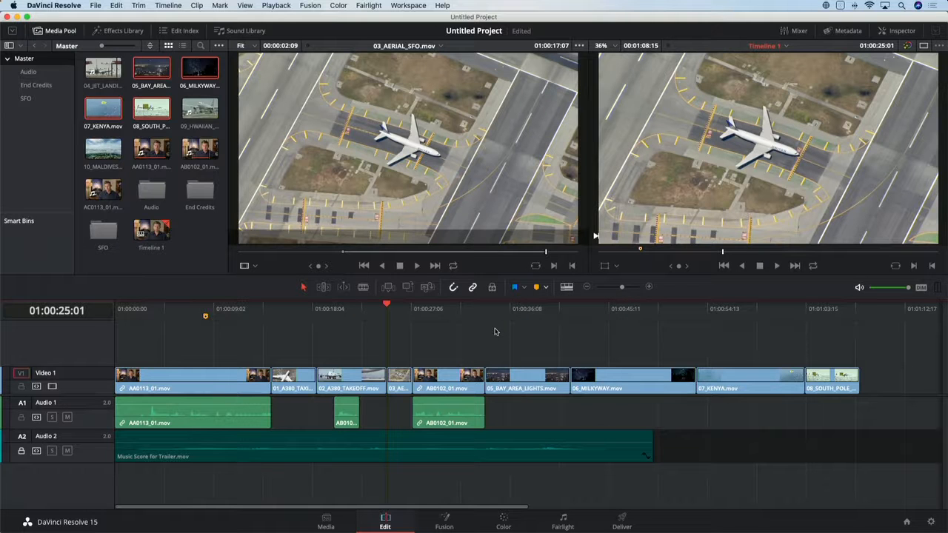
Skim the scenic clips, try shifting all four further along Video 1, and undo the move.
{"action": "left_click_drag", "start_coordinate": [500, 309], "coordinate": [519, 309]}
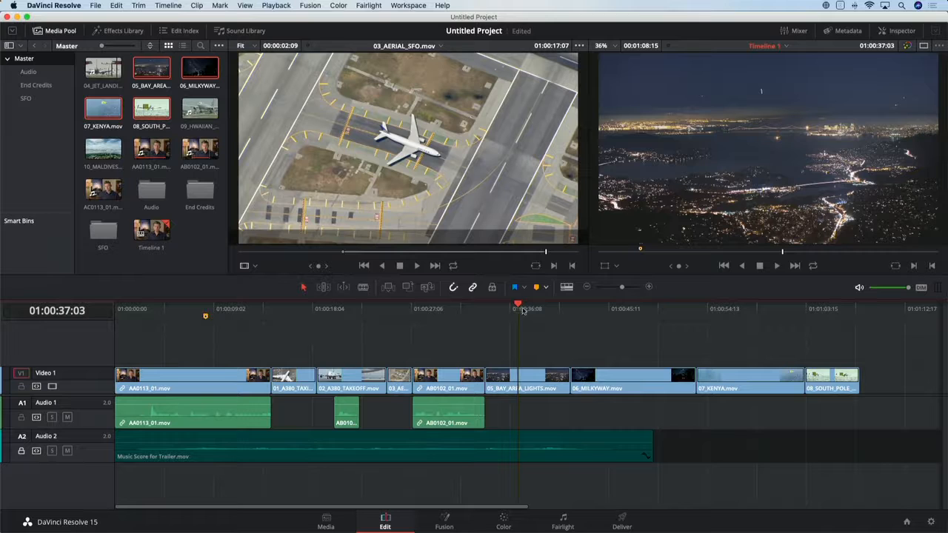
{"action": "left_click_drag", "start_coordinate": [500, 313], "coordinate": [601, 358]}
{"action": "left_click", "coordinate": [823, 381]}
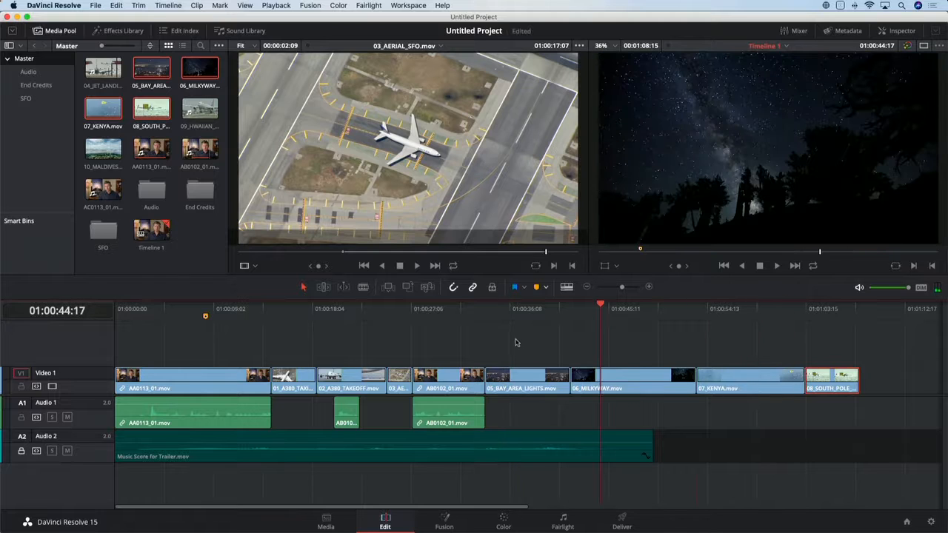
{"action": "left_click_drag", "start_coordinate": [516, 339], "coordinate": [863, 392]}
{"action": "left_click_drag", "start_coordinate": [532, 390], "coordinate": [614, 390]}
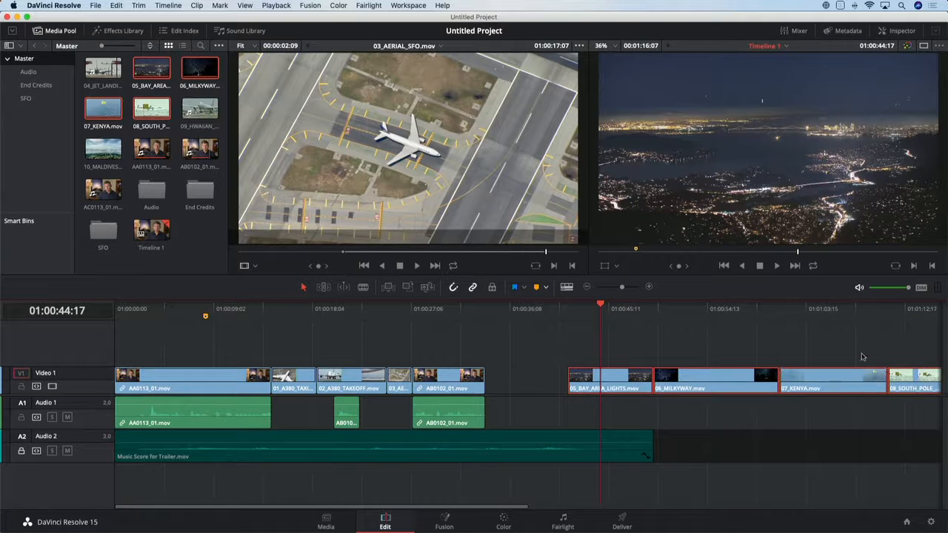
{"action": "left_click", "coordinate": [863, 351]}
{"action": "mouse_move", "coordinate": [913, 376]}
{"action": "left_mouse_down"}
{"action": "mouse_move", "coordinate": [575, 313]}
{"action": "mouse_move", "coordinate": [502, 374]}
{"action": "mouse_move", "coordinate": [904, 383]}
{"action": "left_mouse_up"}
{"action": "key", "text": "super+z"}
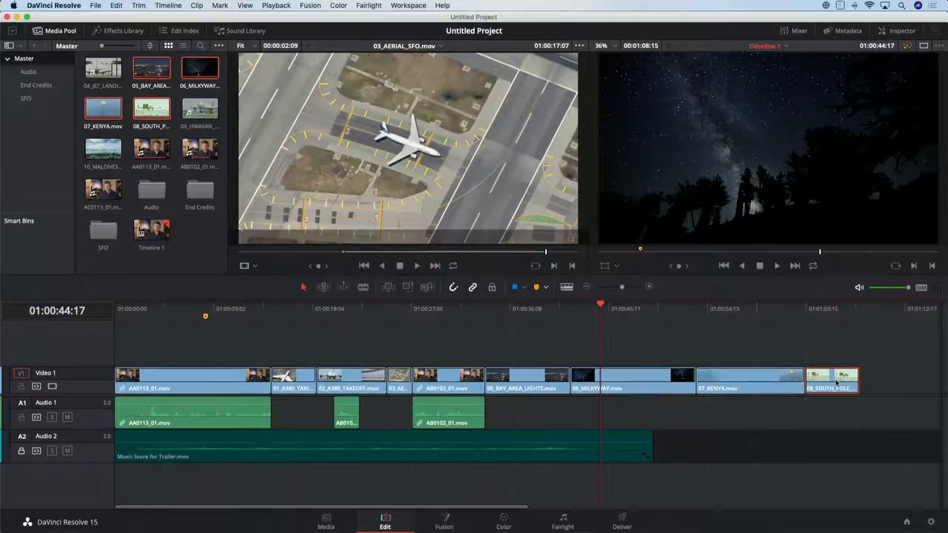
Reorder the scenic clips after the interview by swapping them into 08_SOUTH_POLE, 07_KENYA, 06_MILKYWAY and 05_BAY_AREA_LIGHTS order.
{"action": "left_click_drag", "start_coordinate": [831, 381], "coordinate": [509, 378]}
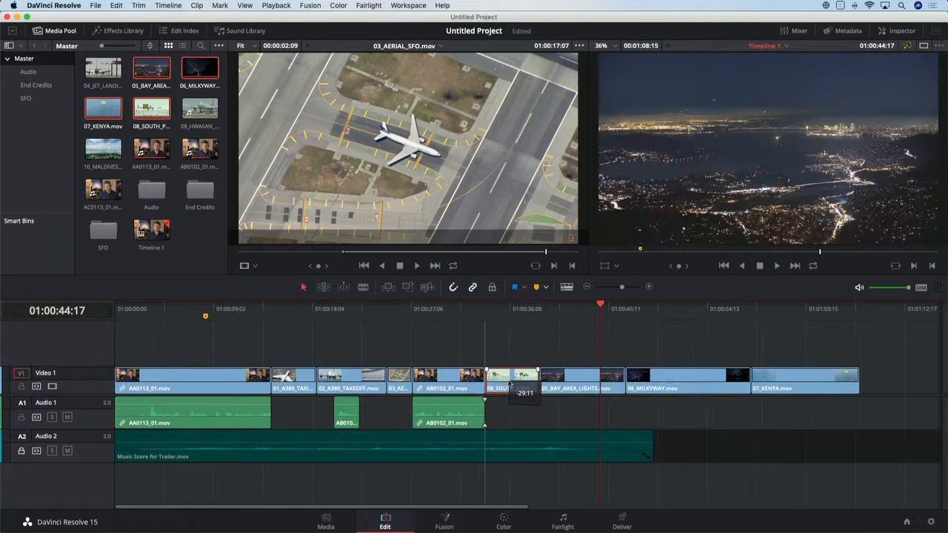
{"action": "left_click", "coordinate": [809, 376]}
{"action": "left_click_drag", "start_coordinate": [809, 376], "coordinate": [597, 378]}
{"action": "left_click_drag", "start_coordinate": [785, 384], "coordinate": [724, 368]}
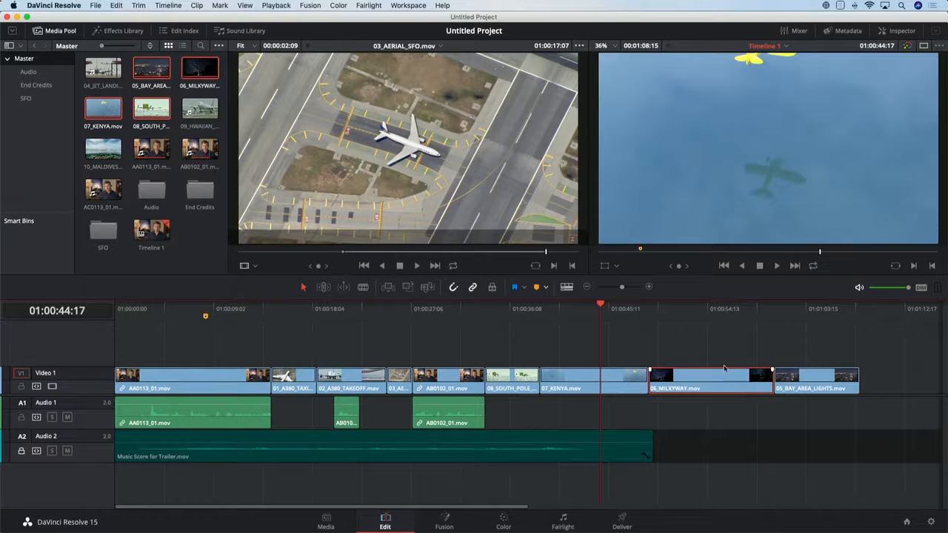
{"action": "left_click_drag", "start_coordinate": [498, 347], "coordinate": [813, 370]}
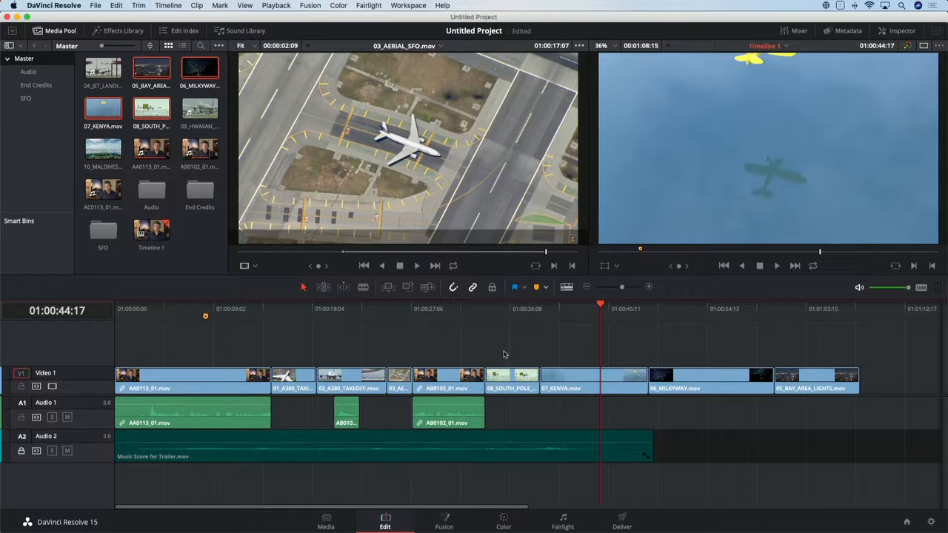
Mark the 03_AERIAL_SFO.mov clip from 01:00:25:01 to 01:00:27:10, delete the clip and clear the timeline In and Out points.
{"action": "left_click", "coordinate": [509, 317]}
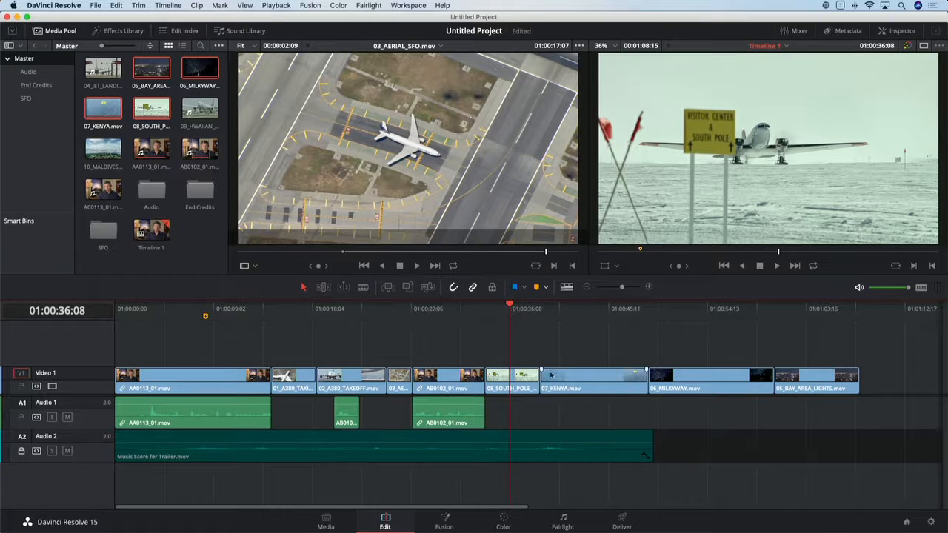
{"action": "left_click", "coordinate": [386, 313]}
{"action": "left_click", "coordinate": [394, 388]}
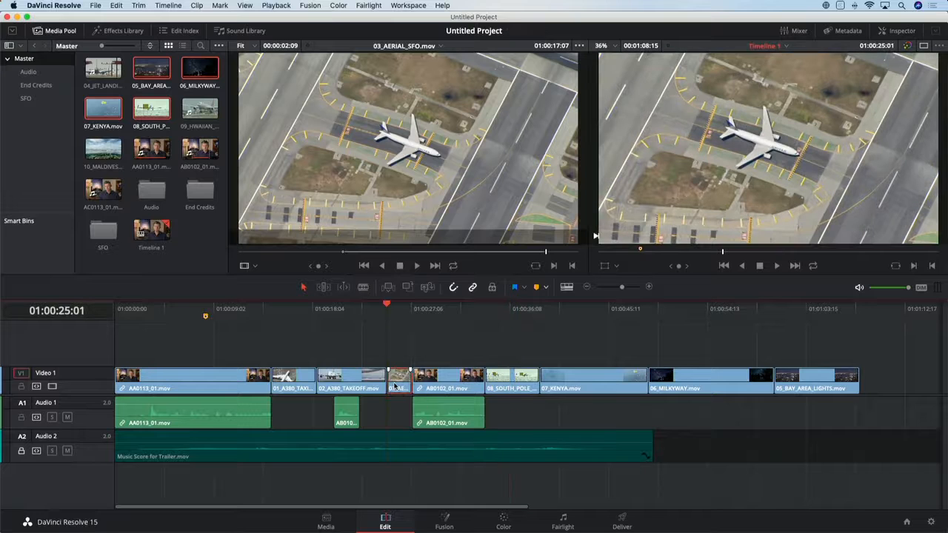
{"action": "key", "text": "super+equal"}
{"action": "key", "text": "super+equal"}
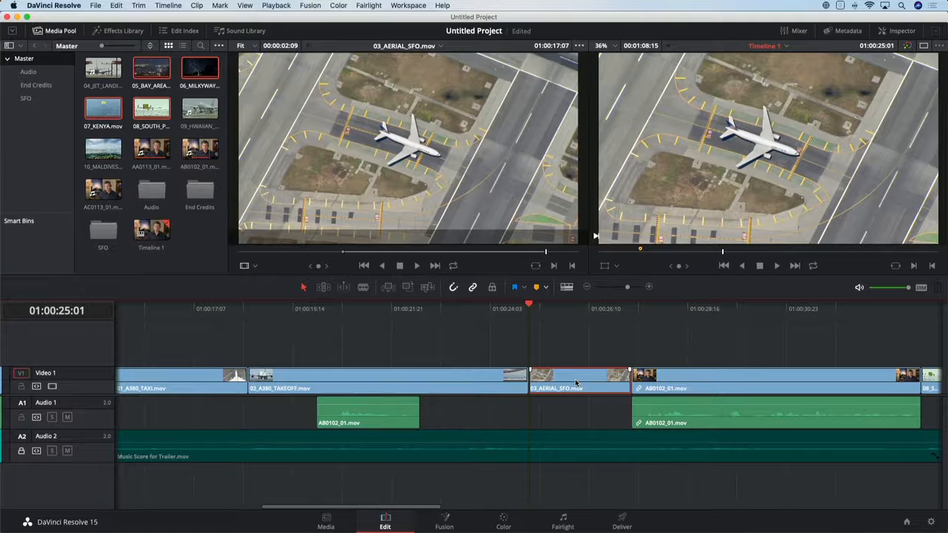
{"action": "left_click", "coordinate": [632, 307]}
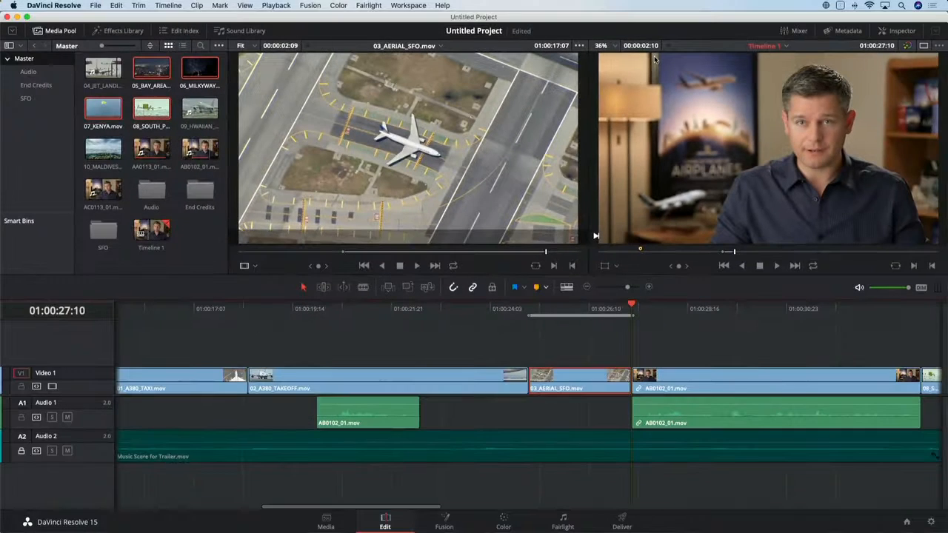
{"action": "key", "text": "BackSpace"}
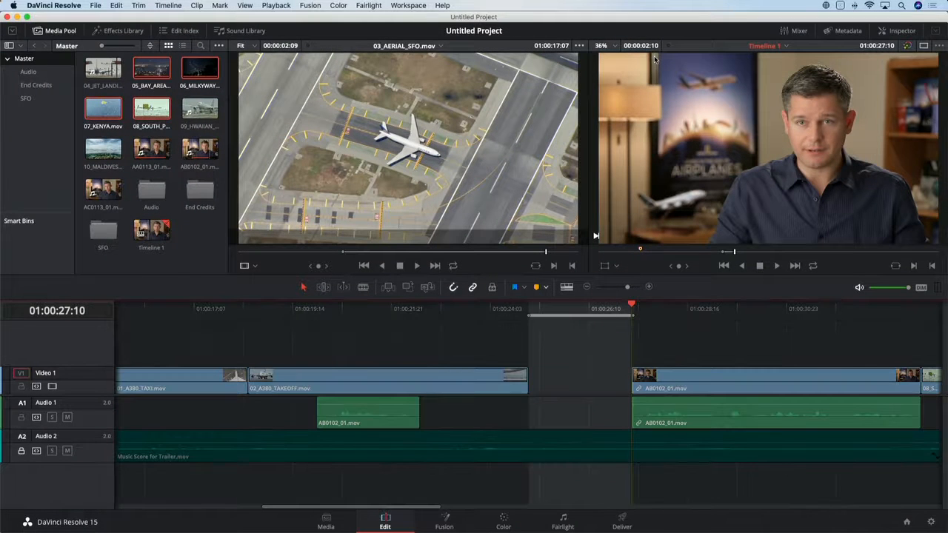
{"action": "key", "text": "alt+x"}
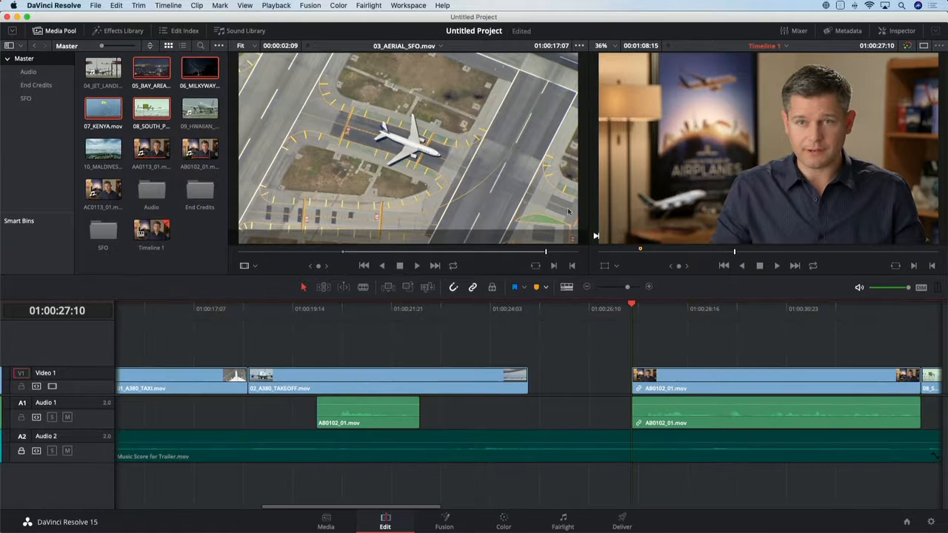
Open 10_MALDIVES.mov in the source viewer, and on the timeline undo the aerial clip's deletion and clear the restored In and Out points.
{"action": "double_click", "coordinate": [96, 157]}
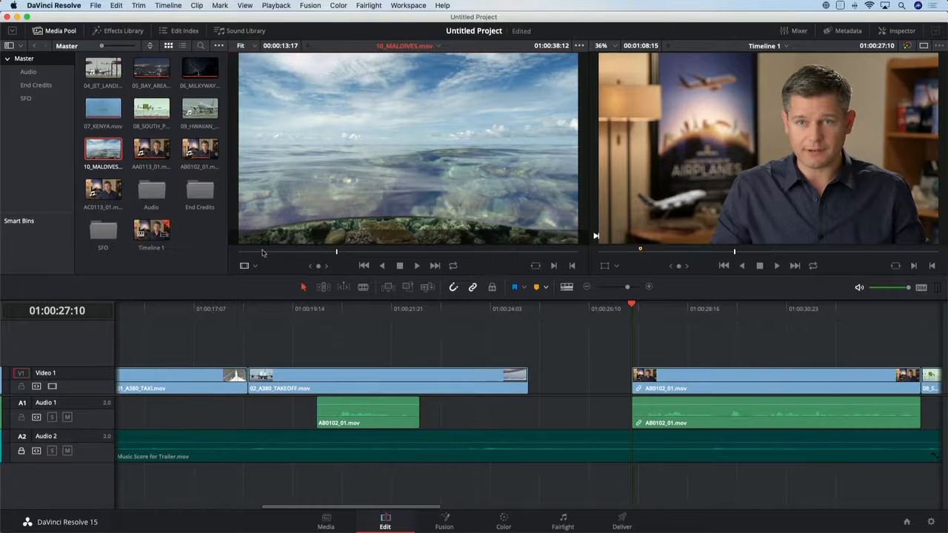
{"action": "left_click", "coordinate": [326, 252]}
{"action": "key", "text": "super+z"}
{"action": "key", "text": "super+z"}
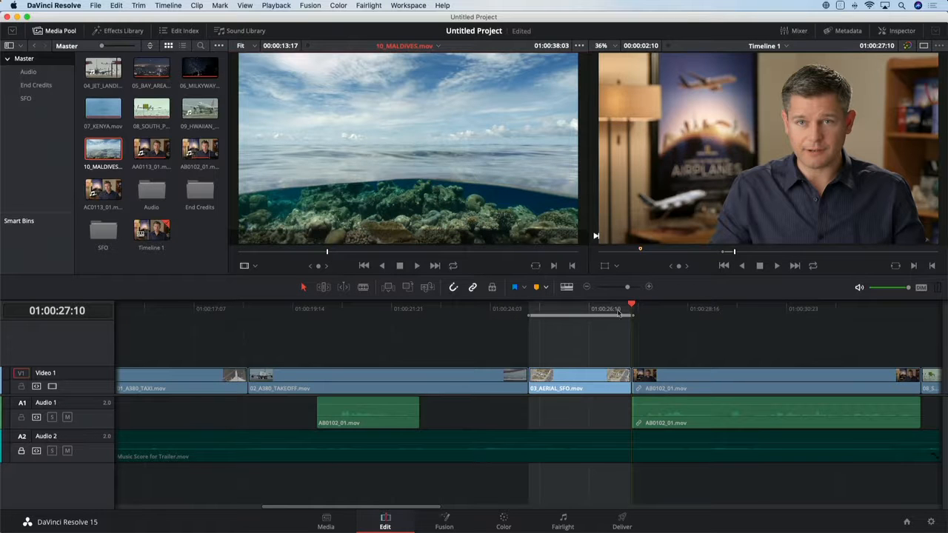
{"action": "left_click", "coordinate": [628, 334]}
{"action": "key", "text": "alt+x"}
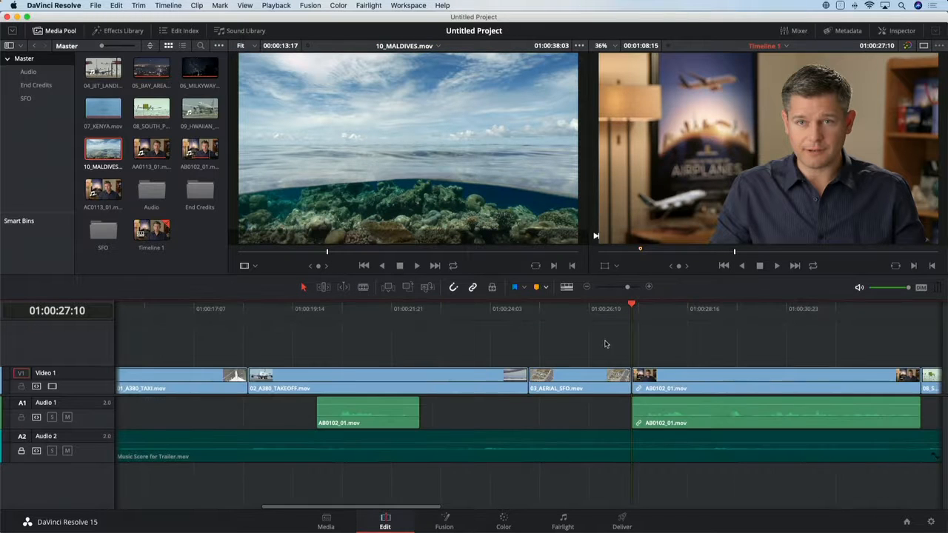
With the timeline playhead at 01:00:25:01, mark a section of 10_MALDIVES.mov with its In at 01:00:39:05 and a duration of 00:00:01:20.
{"action": "left_click_drag", "start_coordinate": [557, 308], "coordinate": [529, 308]}
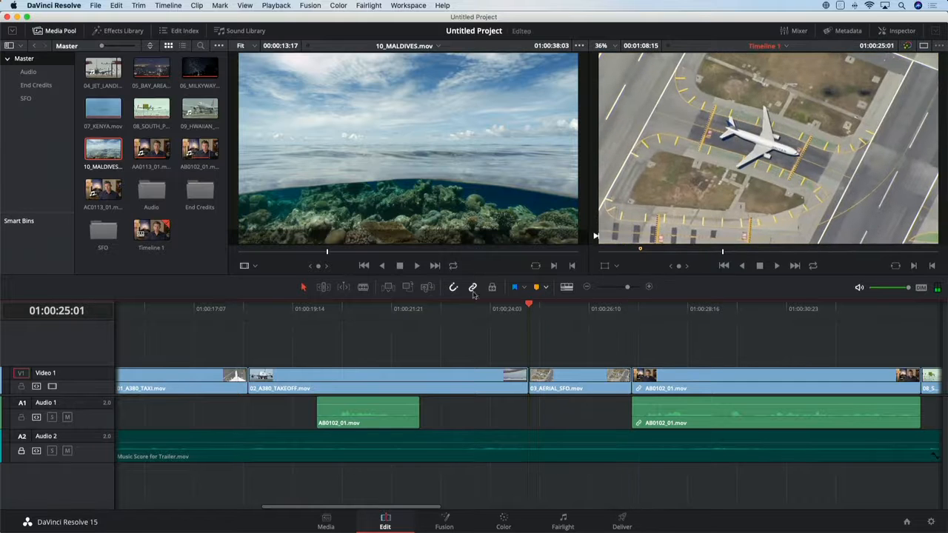
{"action": "mouse_move", "coordinate": [327, 253]}
{"action": "left_mouse_down"}
{"action": "mouse_move", "coordinate": [422, 254]}
{"action": "mouse_move", "coordinate": [345, 255]}
{"action": "left_mouse_up"}
{"action": "key", "text": "i"}
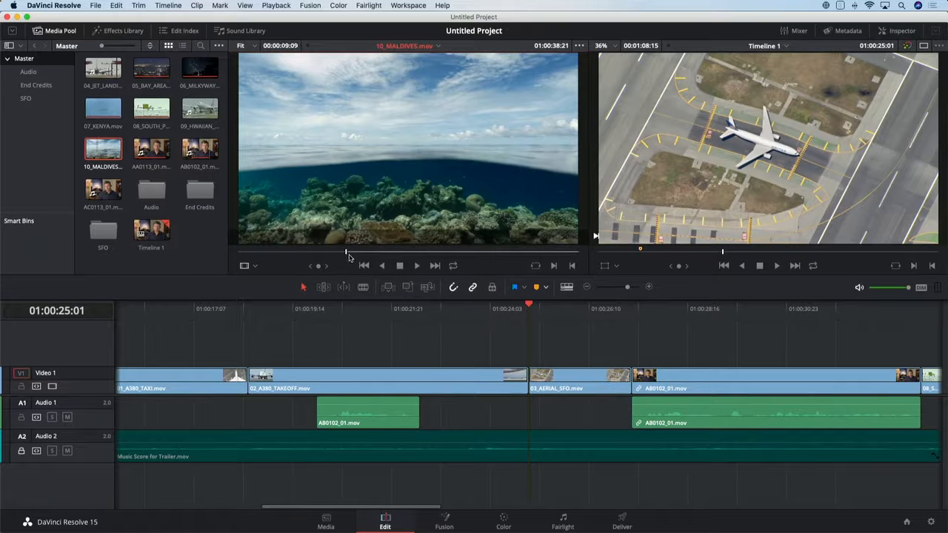
{"action": "key", "text": "plus"}
{"action": "key", "text": "Return"}
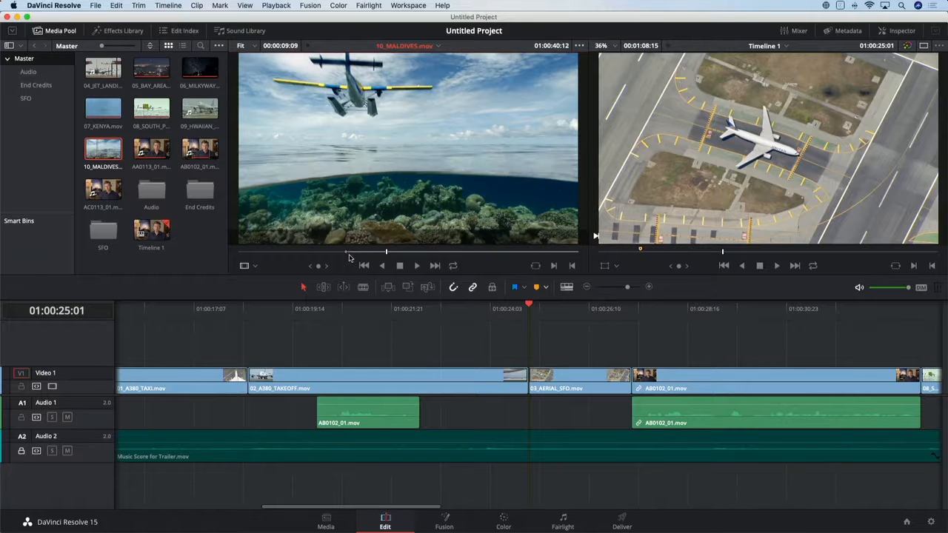
{"action": "left_click", "coordinate": [397, 254]}
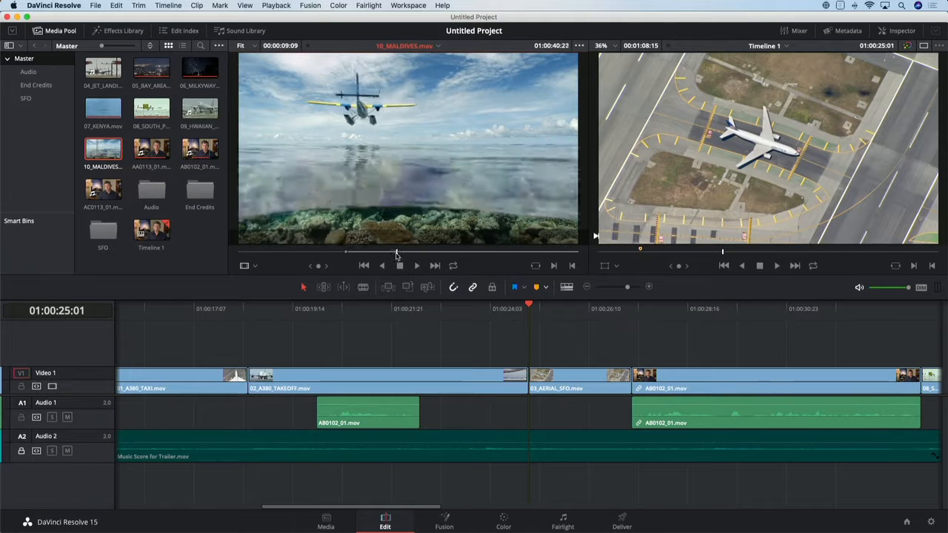
{"action": "left_click_drag", "start_coordinate": [397, 254], "coordinate": [398, 255]}
{"action": "key", "text": "i"}
{"action": "left_click", "coordinate": [354, 254]}
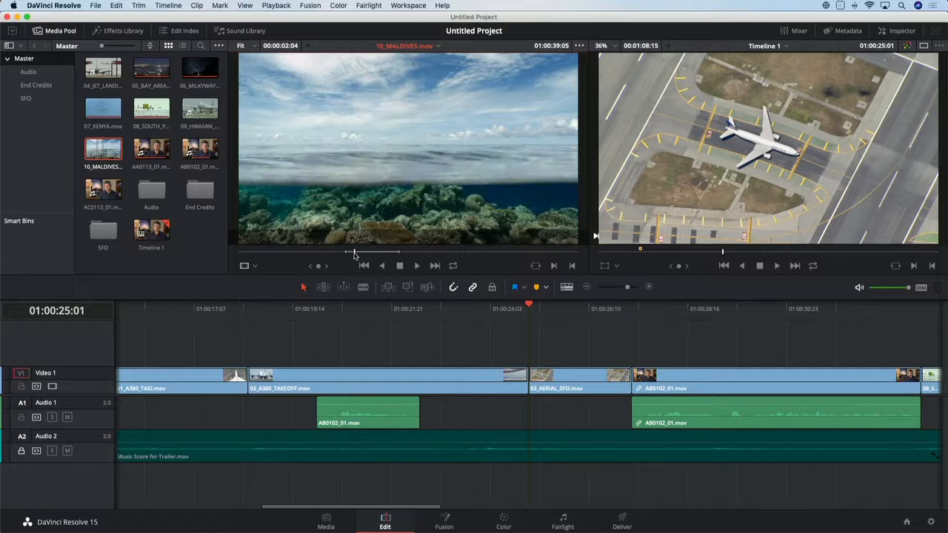
{"action": "key", "text": "i"}
Overwrite the marked 10_MALDIVES.mov section onto Video 1 at the playhead and delete the leftover piece of 03_AERIAL_SFO.mov.
{"action": "left_click", "coordinate": [568, 386]}
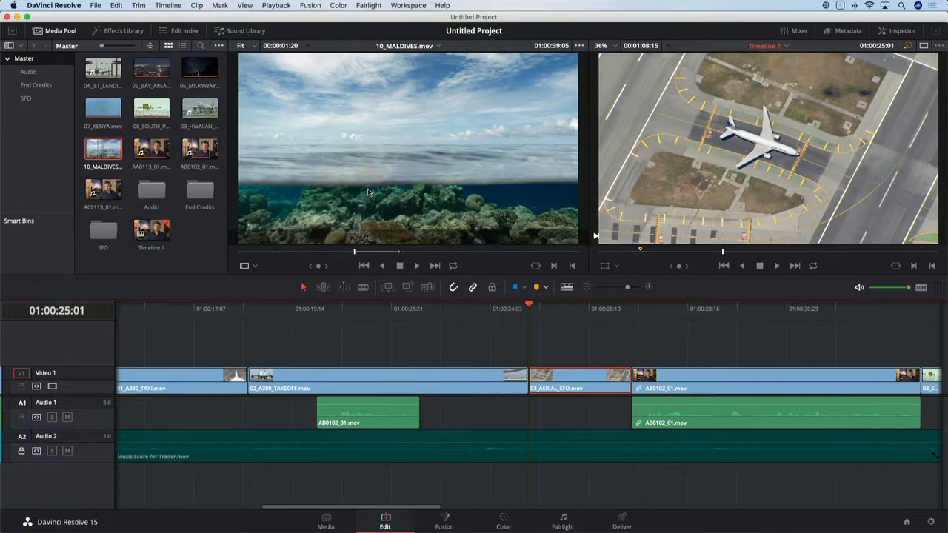
{"action": "left_click_drag", "start_coordinate": [323, 144], "coordinate": [900, 106]}
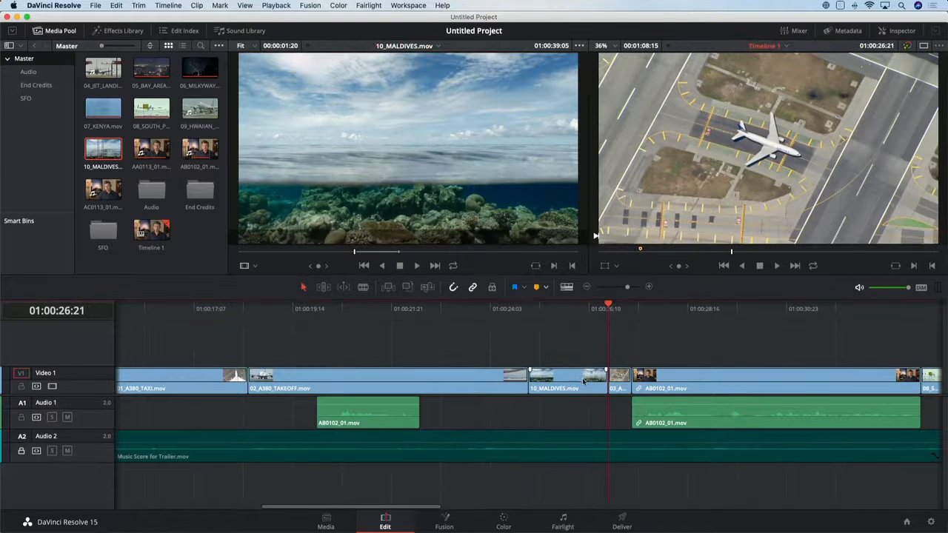
{"action": "left_click", "coordinate": [576, 379]}
{"action": "left_click", "coordinate": [621, 381]}
{"action": "key", "text": "BackSpace"}
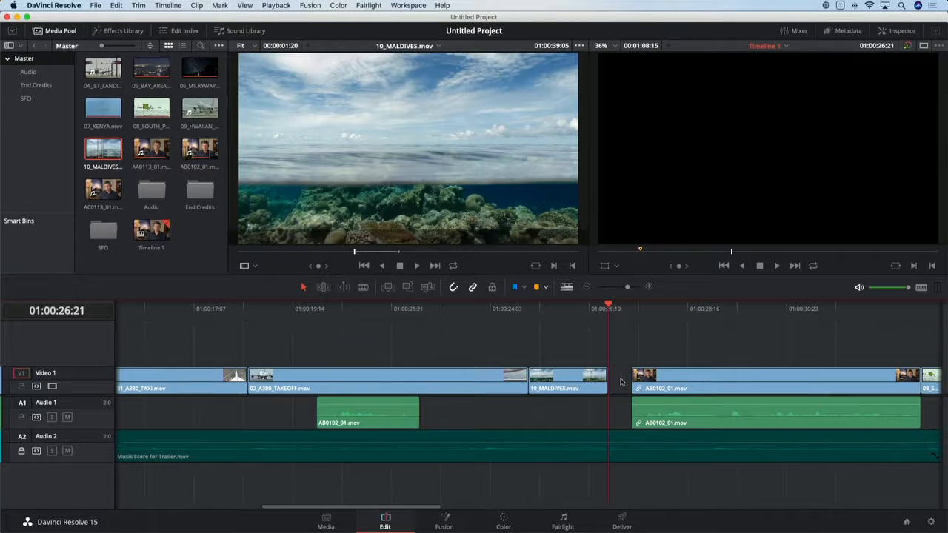
Close the gap after 10_MALDIVES.mov, and undo the gap removal, the leftover's deletion and the overwrite edit.
{"action": "left_click", "coordinate": [620, 380]}
{"action": "key", "text": "BackSpace"}
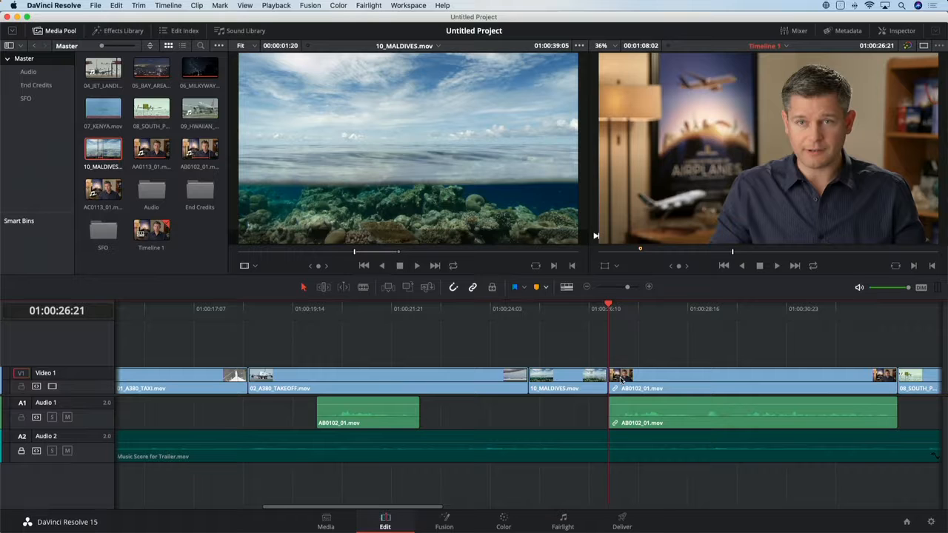
{"action": "key", "text": "super+z"}
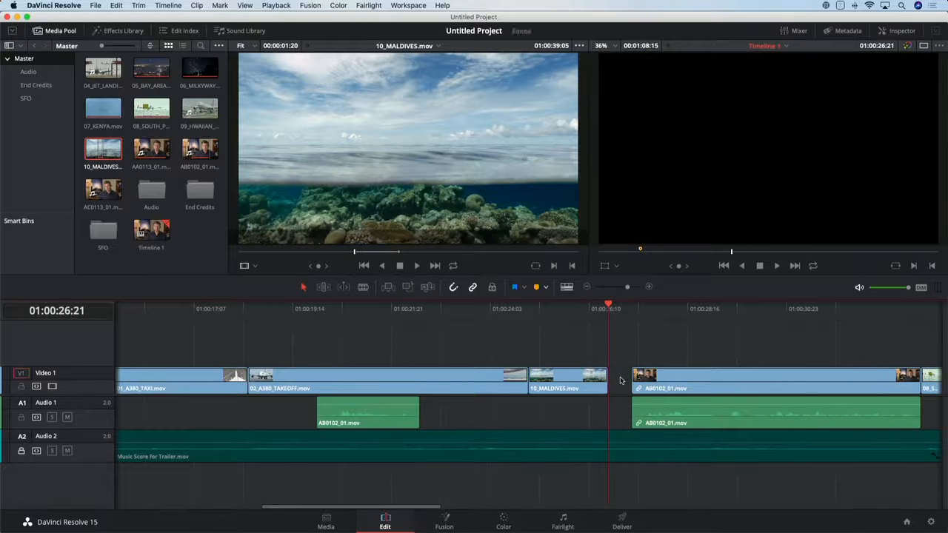
{"action": "key", "text": "super+z"}
{"action": "key", "text": "super+z"}
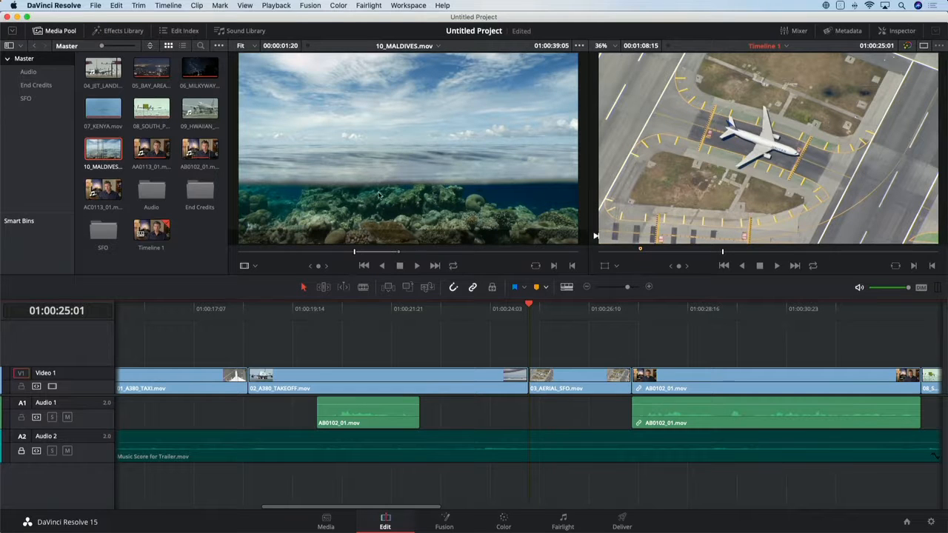
Ripple overwrite the marked 10_MALDIVES.mov section onto 03_AERIAL_SFO.mov at the timeline playhead.
{"action": "left_click_drag", "start_coordinate": [347, 162], "coordinate": [895, 212]}
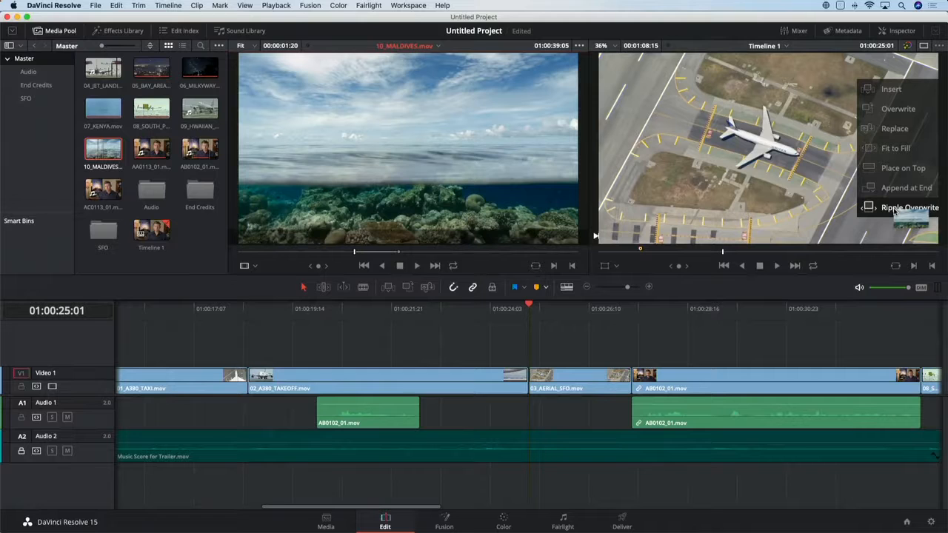
{"action": "left_click_drag", "start_coordinate": [895, 208], "coordinate": [895, 212]}
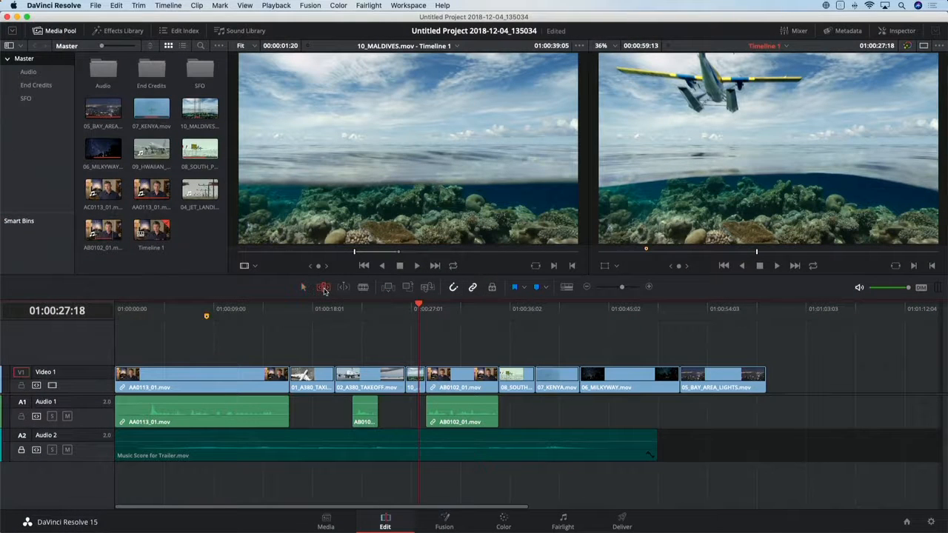
In Trim mode, trim the edit point between the South Pole clip and 07_KENYA.mov to shorten both clips, rippling the later clips.
{"action": "left_click", "coordinate": [548, 309]}
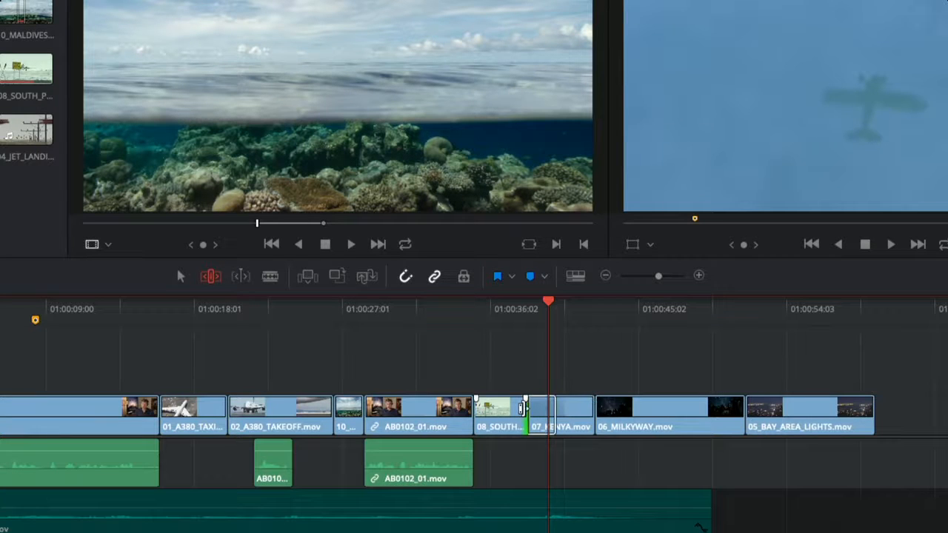
{"action": "mouse_move", "coordinate": [523, 408]}
{"action": "left_mouse_down"}
{"action": "mouse_move", "coordinate": [508, 408]}
{"action": "mouse_move", "coordinate": [563, 408]}
{"action": "mouse_move", "coordinate": [512, 410]}
{"action": "left_mouse_up"}
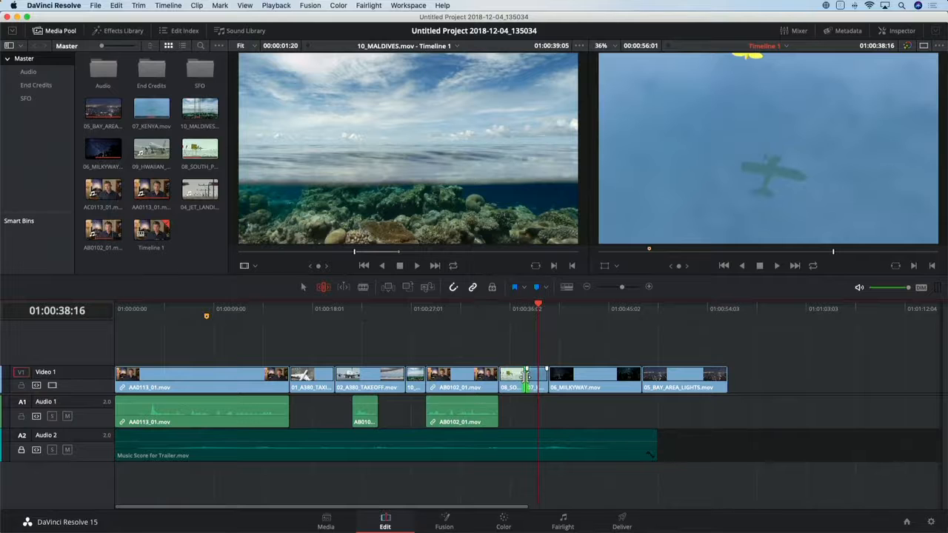
{"action": "left_click_drag", "start_coordinate": [523, 375], "coordinate": [526, 378]}
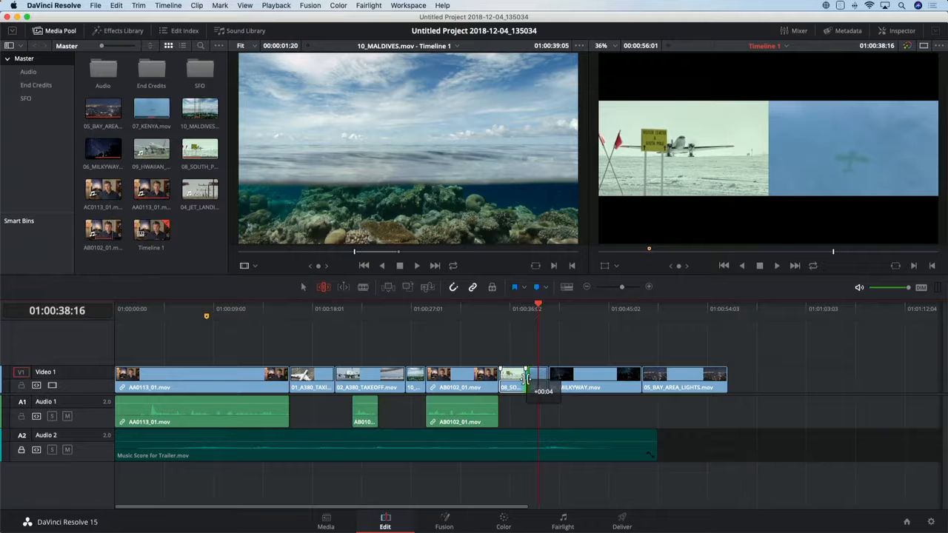
Slip the footage inside 07_KENYA.mov a few frames, and slide the clip slightly earlier between its neighbouring clips.
{"action": "mouse_move", "coordinate": [526, 379]}
{"action": "left_mouse_down"}
{"action": "mouse_move", "coordinate": [547, 375]}
{"action": "mouse_move", "coordinate": [538, 374]}
{"action": "left_mouse_up"}
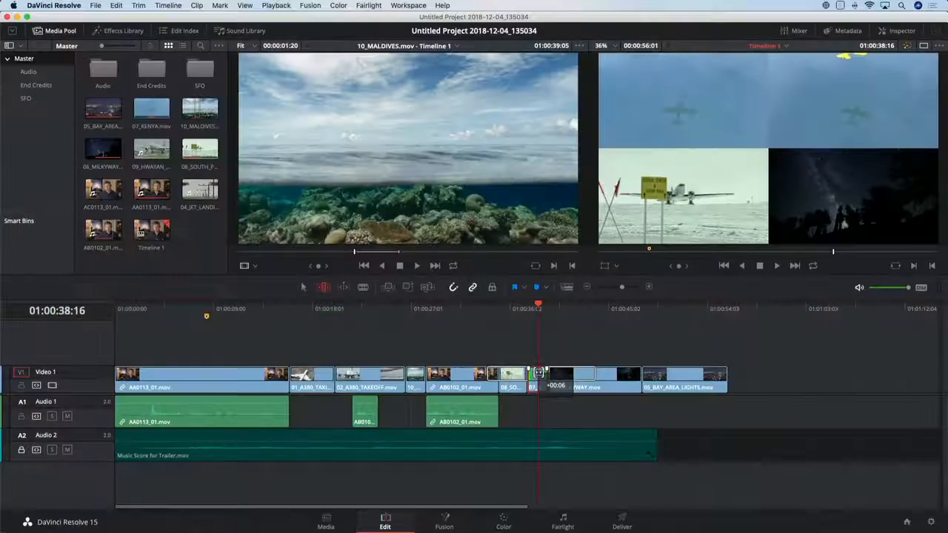
{"action": "mouse_move", "coordinate": [539, 372]}
{"action": "left_mouse_down"}
{"action": "mouse_move", "coordinate": [574, 376]}
{"action": "mouse_move", "coordinate": [523, 377]}
{"action": "mouse_move", "coordinate": [583, 377]}
{"action": "mouse_move", "coordinate": [520, 378]}
{"action": "mouse_move", "coordinate": [539, 378]}
{"action": "left_mouse_up"}
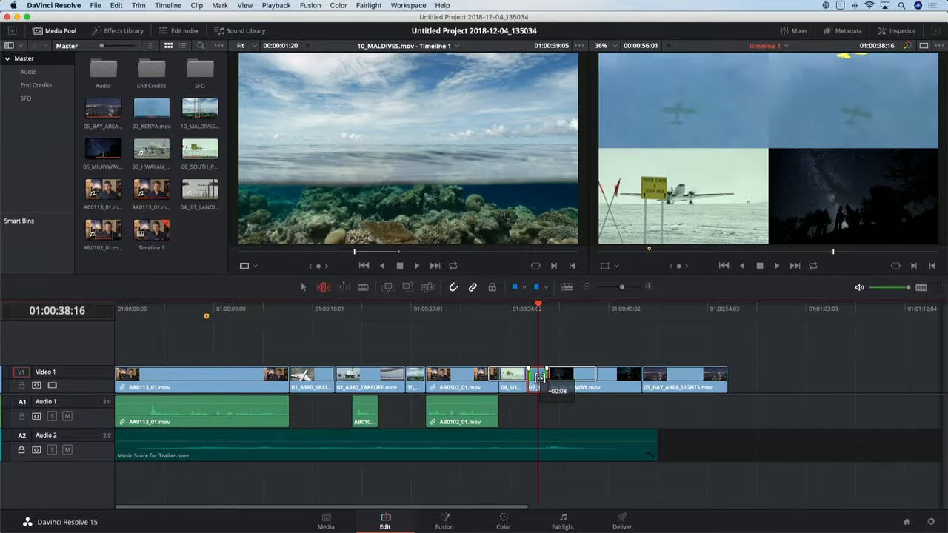
{"action": "left_click_drag", "start_coordinate": [540, 378], "coordinate": [541, 386]}
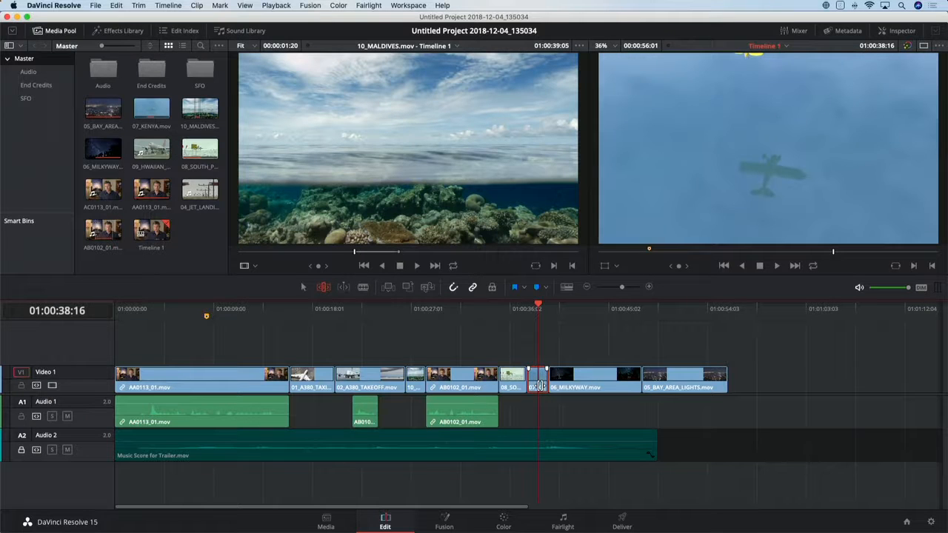
{"action": "mouse_move", "coordinate": [540, 386]}
{"action": "left_mouse_down"}
{"action": "mouse_move", "coordinate": [526, 387]}
{"action": "mouse_move", "coordinate": [536, 385]}
{"action": "left_mouse_up"}
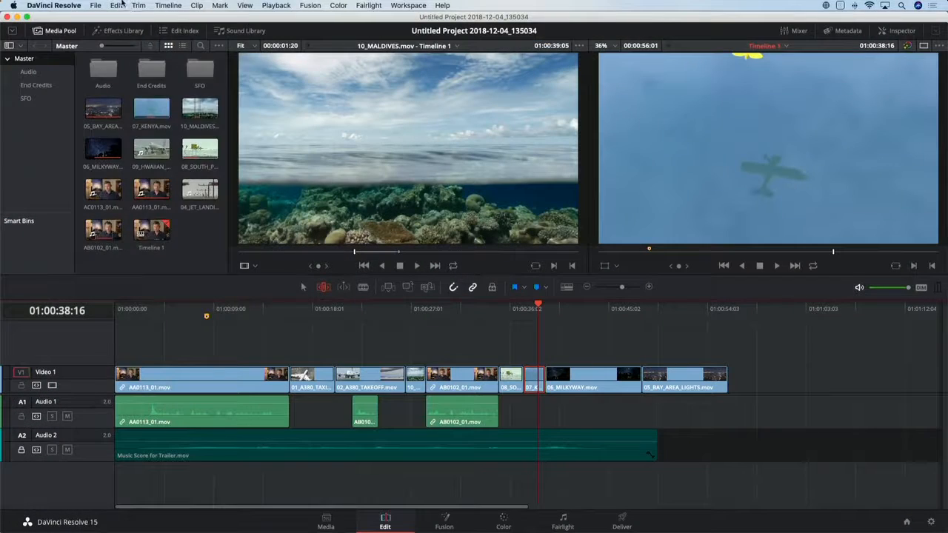
{"action": "left_click", "coordinate": [118, 6]}
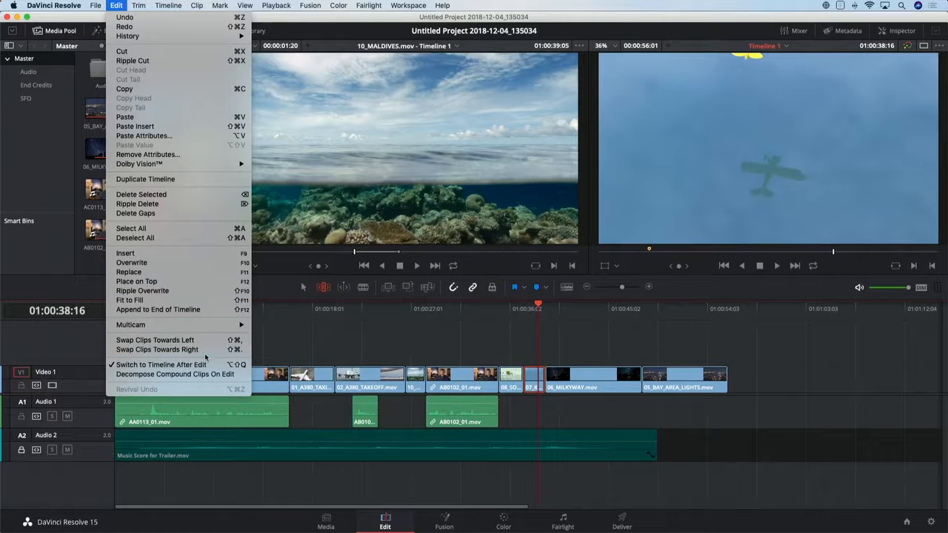
{"action": "mouse_move", "coordinate": [138, 5]}
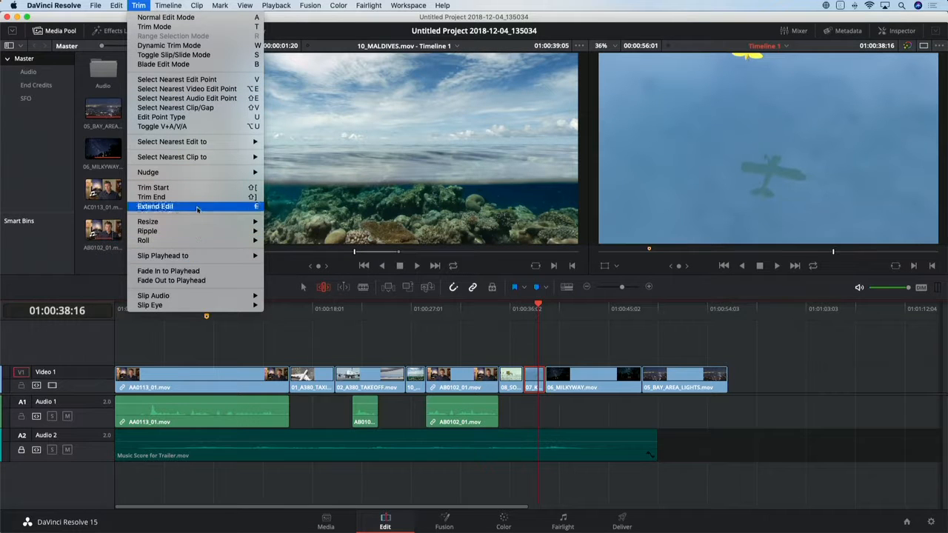
{"action": "left_click", "coordinate": [290, 332]}
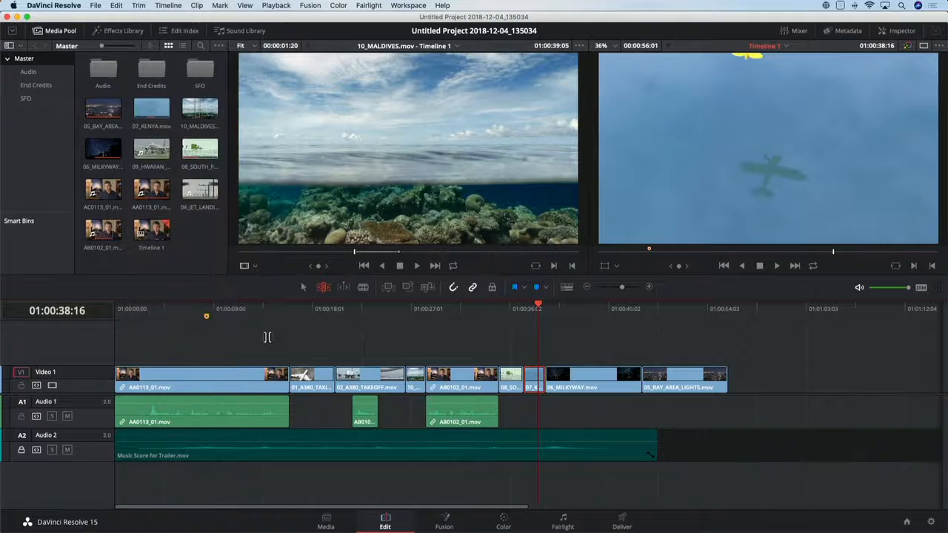
Play AA0113_01.mov from the timeline start, place the playhead at 01:00:03:01, and trim the clip's start to it in Trim mode.
{"action": "left_click_drag", "start_coordinate": [151, 315], "coordinate": [121, 313]}
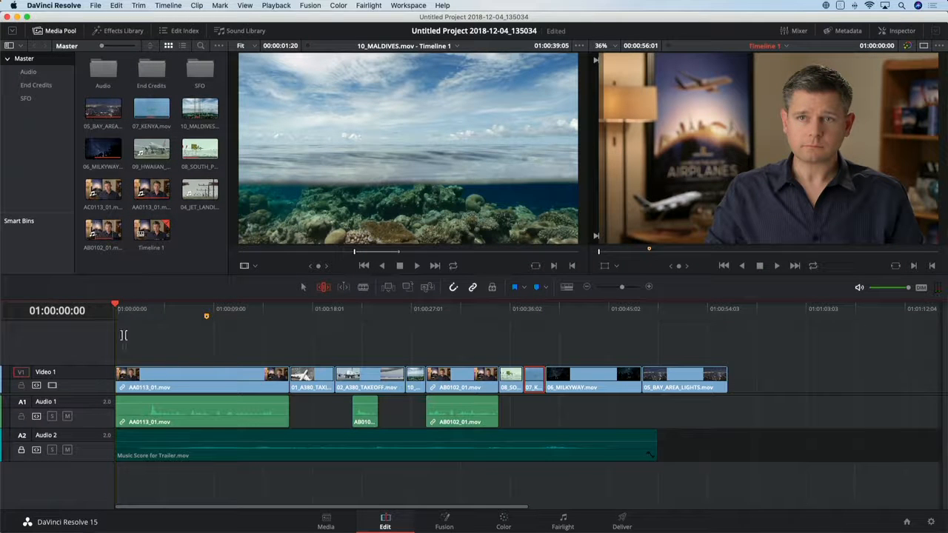
{"action": "left_click", "coordinate": [171, 382]}
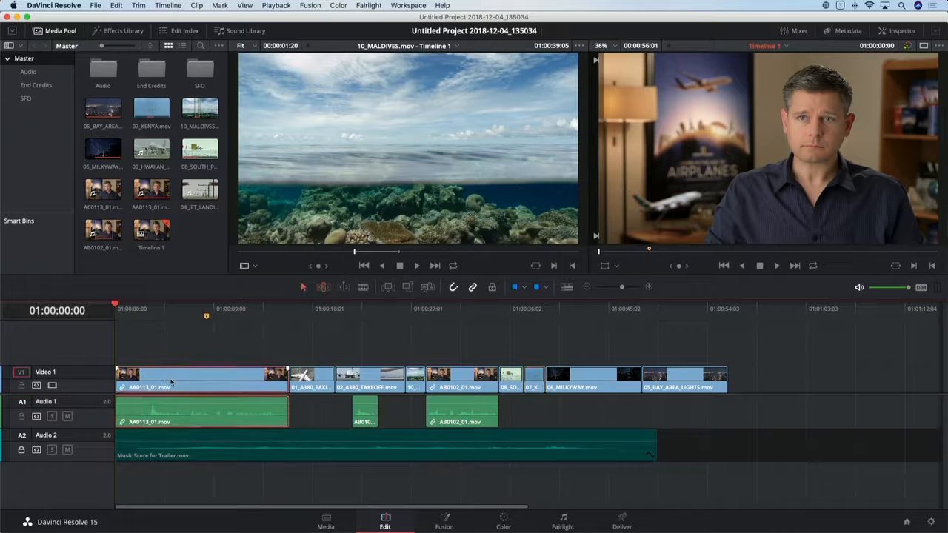
{"action": "key", "text": "t"}
{"action": "key", "text": "space"}
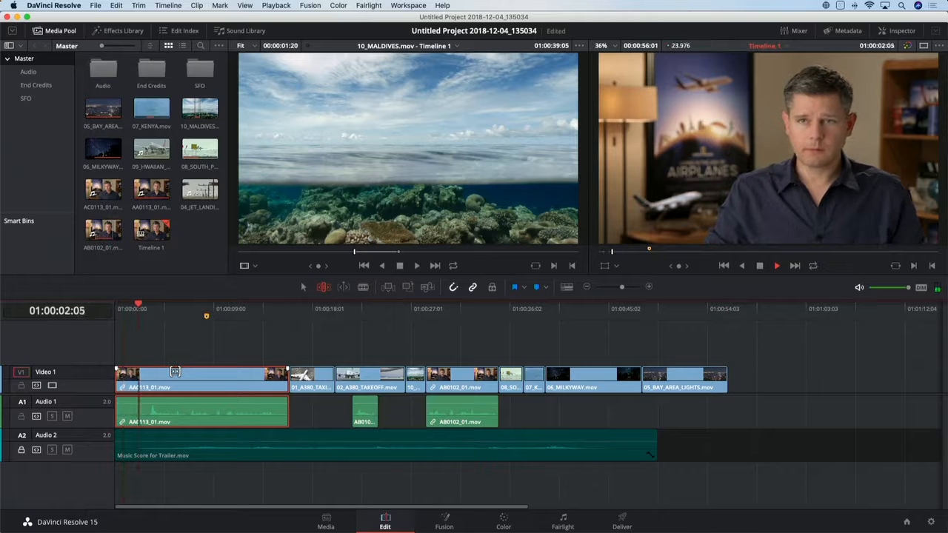
{"action": "key", "text": "space"}
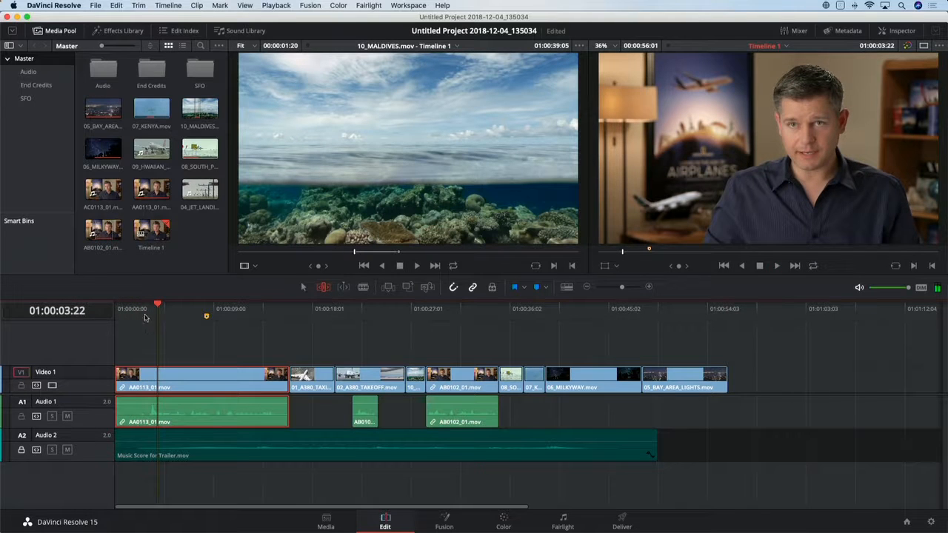
{"action": "left_click_drag", "start_coordinate": [148, 312], "coordinate": [148, 311]}
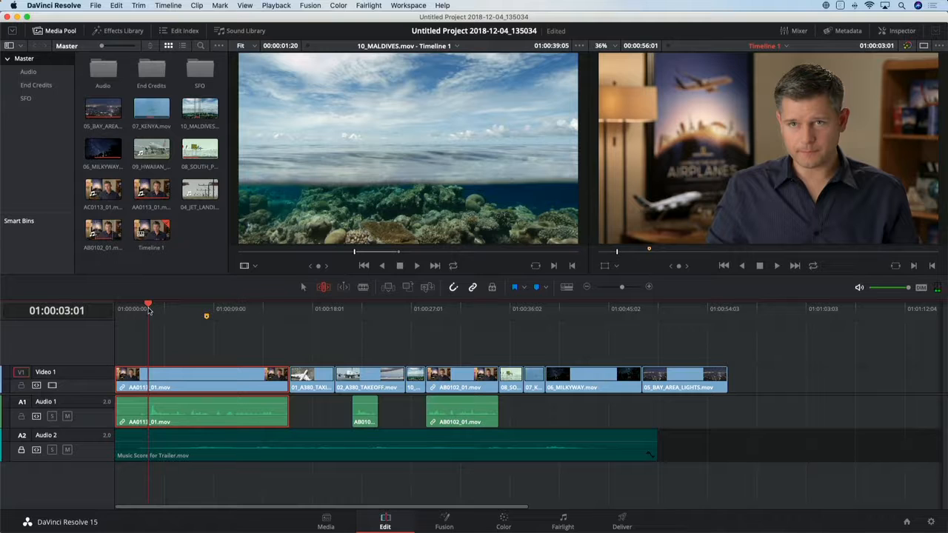
{"action": "left_click", "coordinate": [138, 5]}
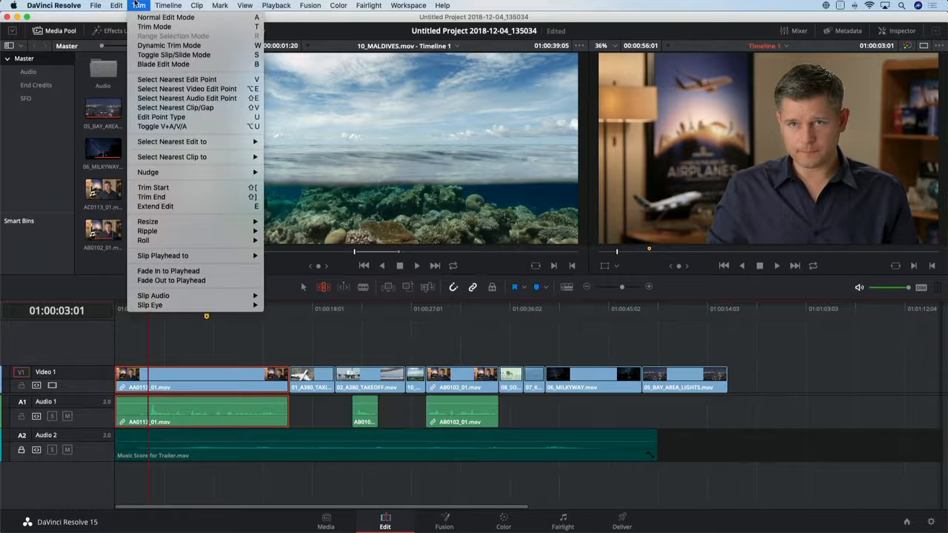
{"action": "left_click", "coordinate": [192, 191]}
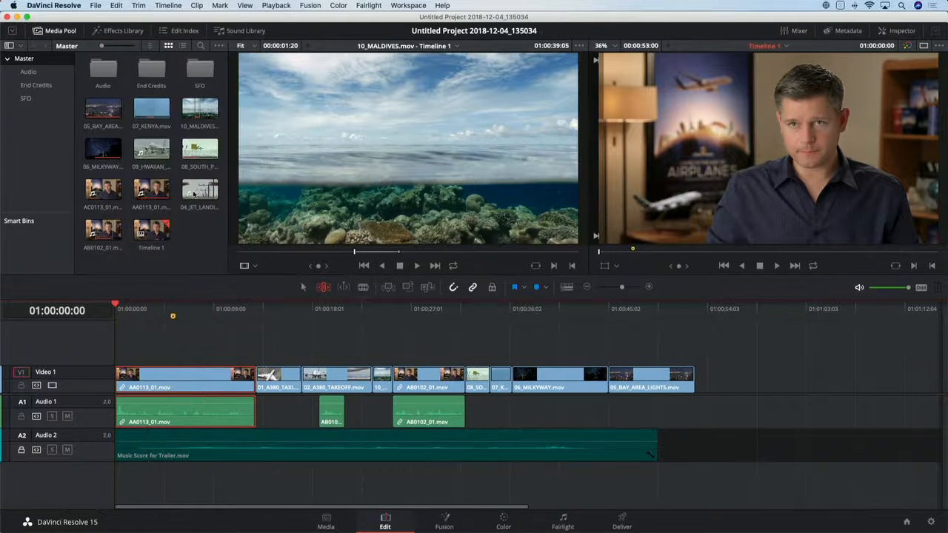
Place the timeline playhead at 01:00:07:06 and turn on loop playback for the timeline.
{"action": "left_click", "coordinate": [195, 315]}
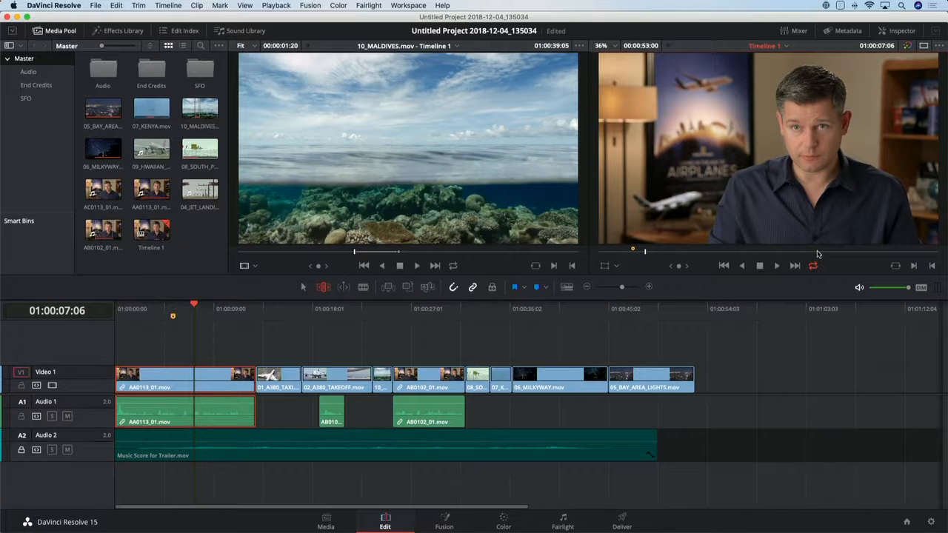
{"action": "left_click", "coordinate": [280, 6]}
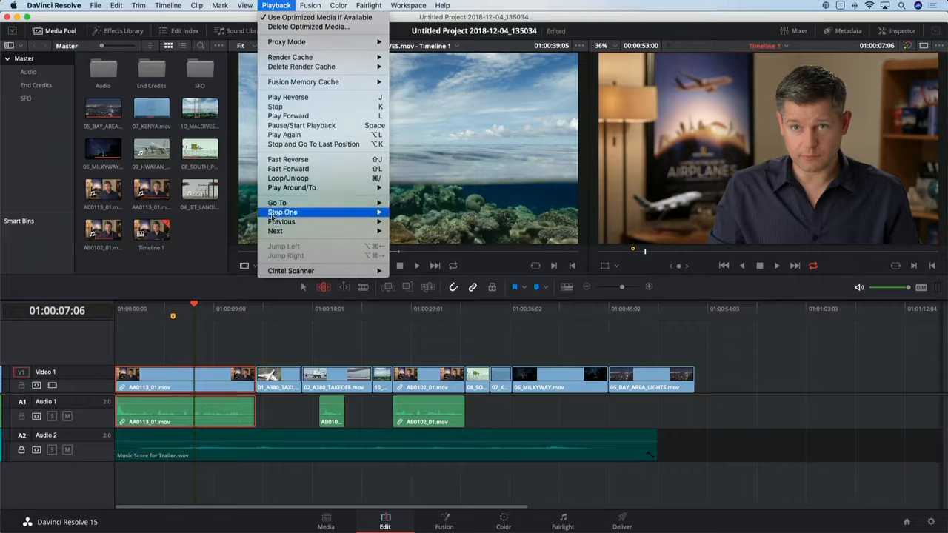
{"action": "mouse_move", "coordinate": [279, 189]}
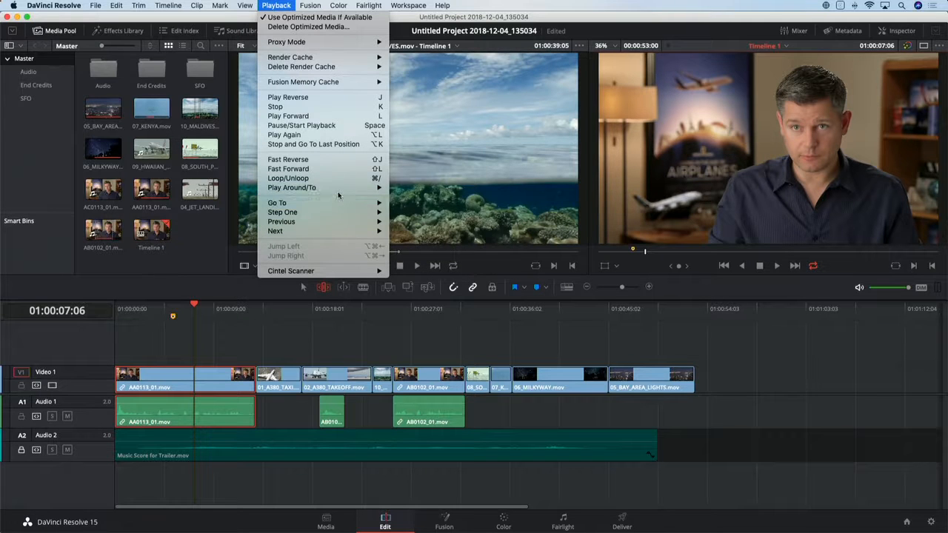
{"action": "mouse_move", "coordinate": [338, 194]}
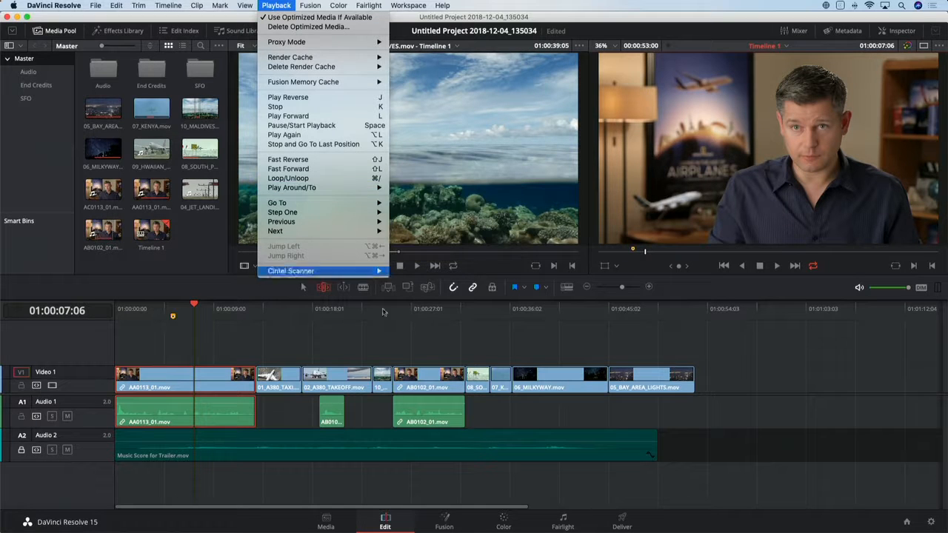
{"action": "left_click", "coordinate": [748, 332]}
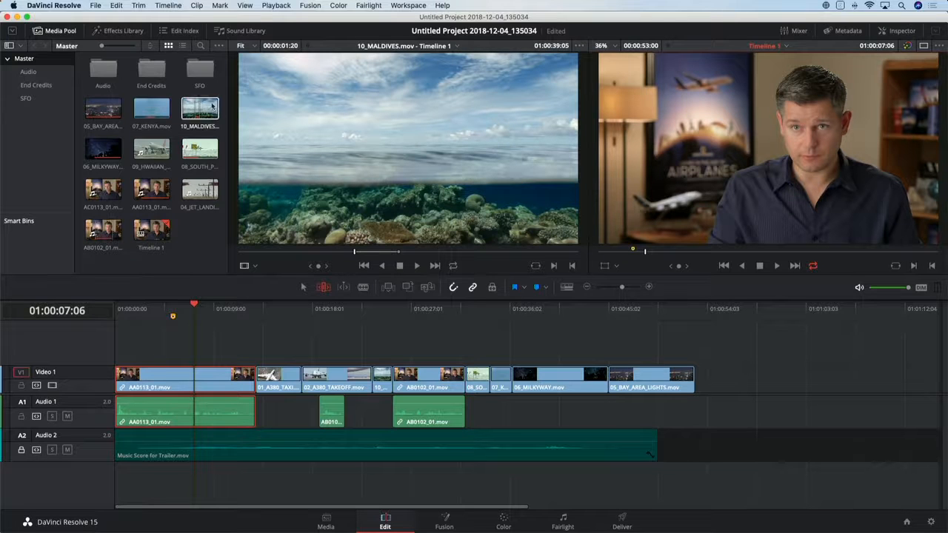
Open Keyboard Customization and check which commands are mapped to the Shift and Z combination.
{"action": "left_click", "coordinate": [53, 4]}
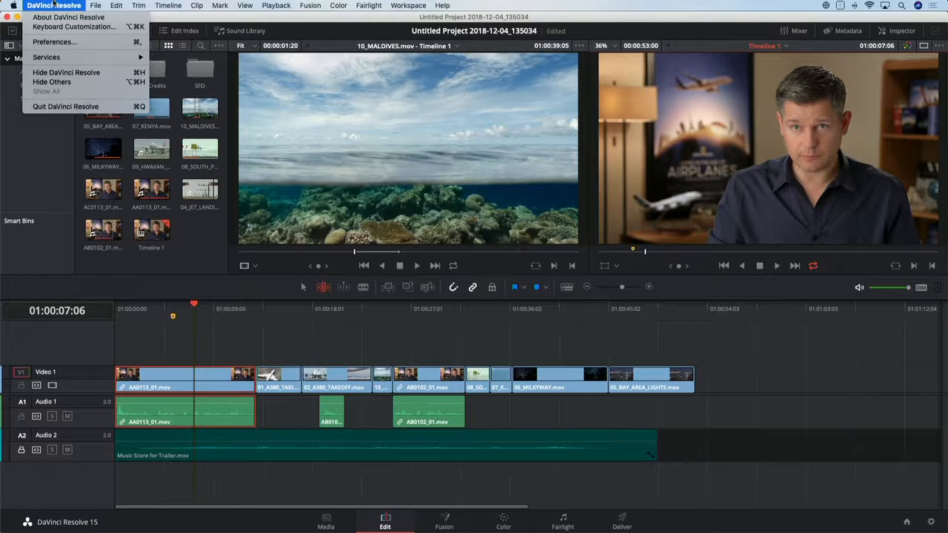
{"action": "left_click", "coordinate": [100, 28]}
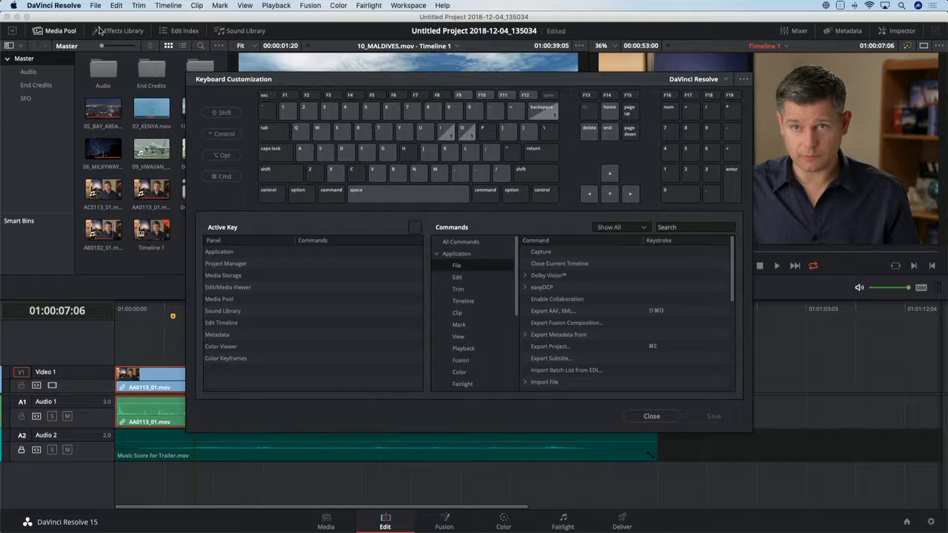
{"action": "left_click", "coordinate": [282, 172]}
{"action": "left_click", "coordinate": [316, 175]}
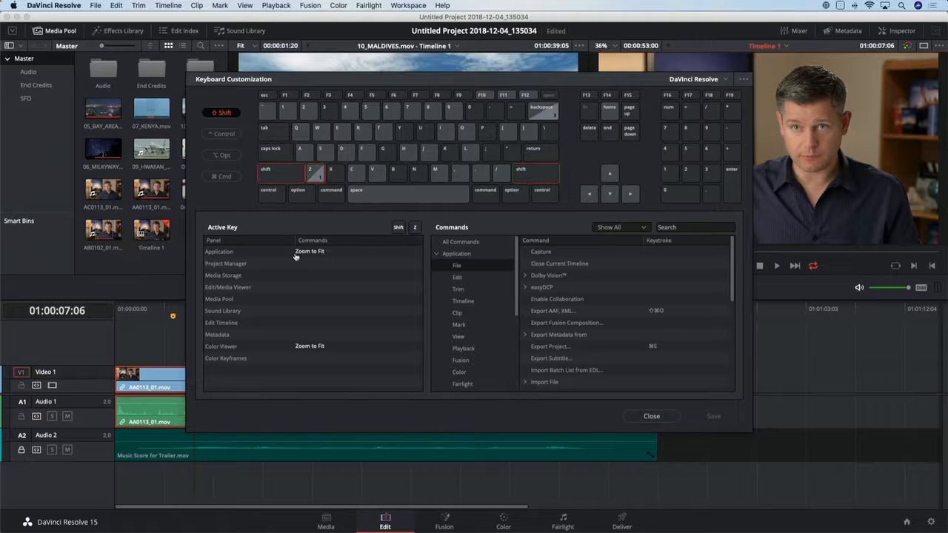
{"action": "left_click", "coordinate": [271, 178]}
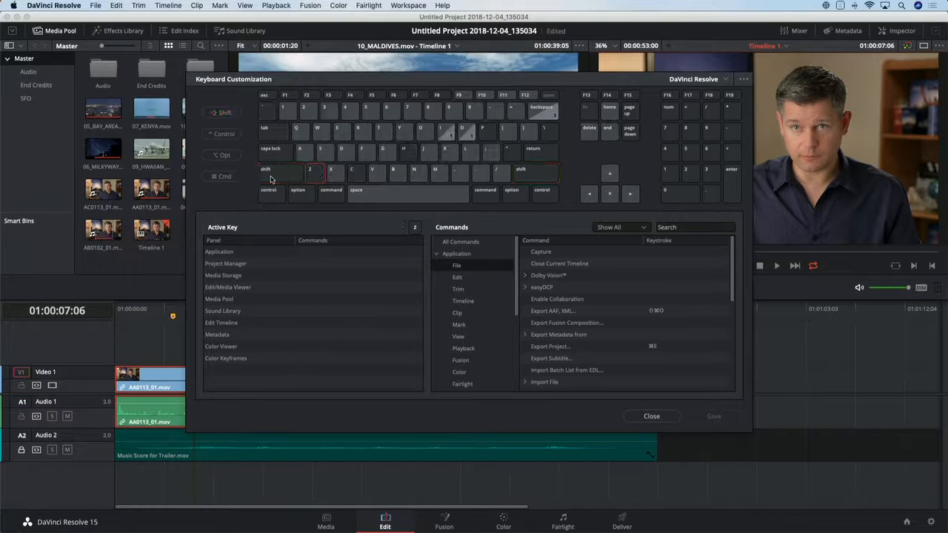
Find the Play Around Current Frame command among all commands by searching for "frame" and assign Tab as its shortcut.
{"action": "left_click", "coordinate": [474, 245]}
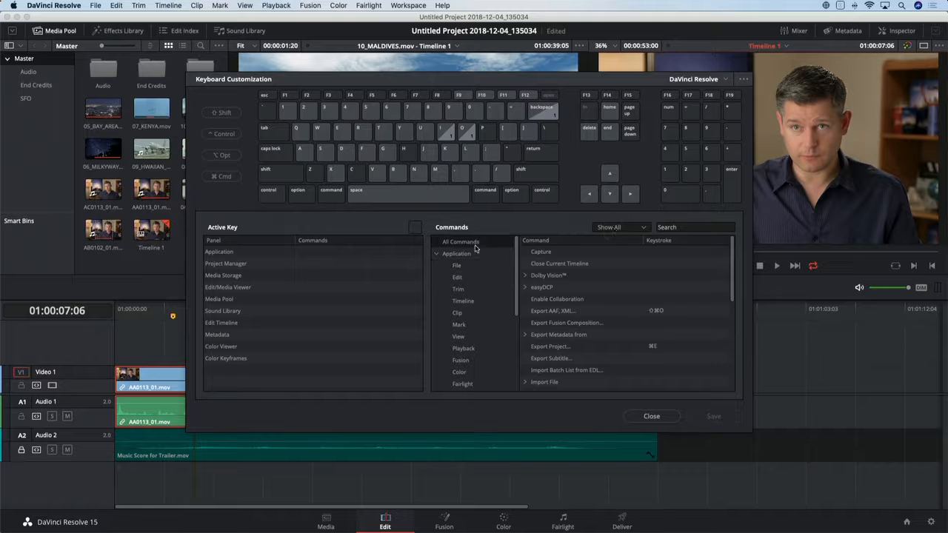
{"action": "left_click", "coordinate": [688, 226]}
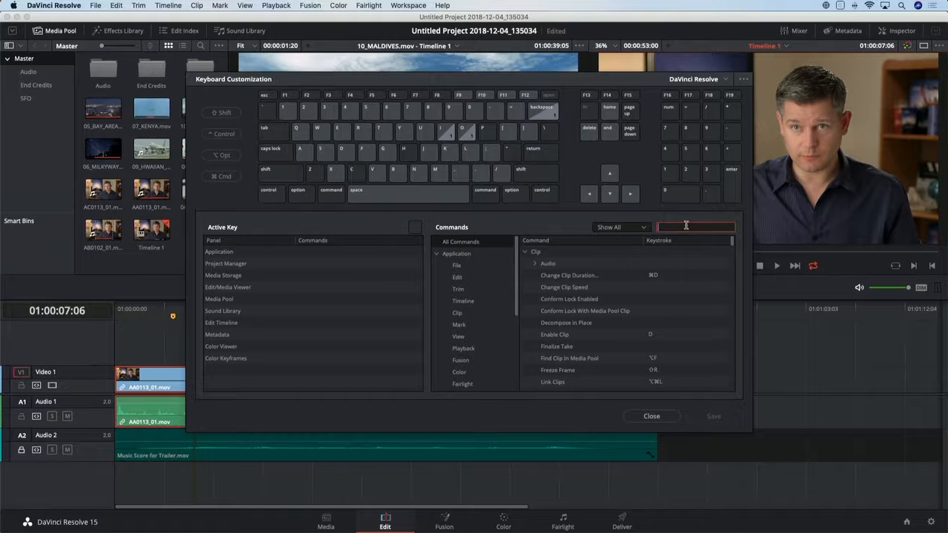
{"action": "type", "text": "frame"}
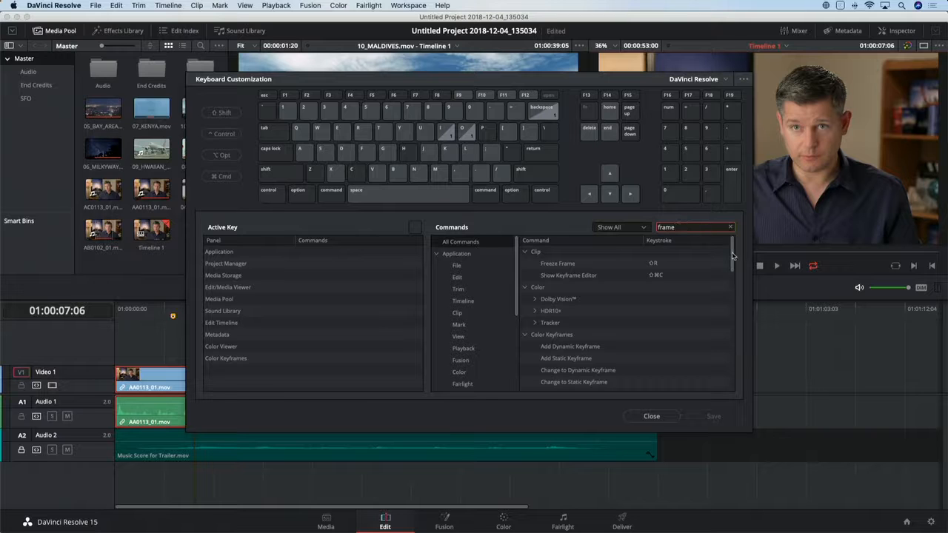
{"action": "left_click_drag", "start_coordinate": [732, 257], "coordinate": [730, 337]}
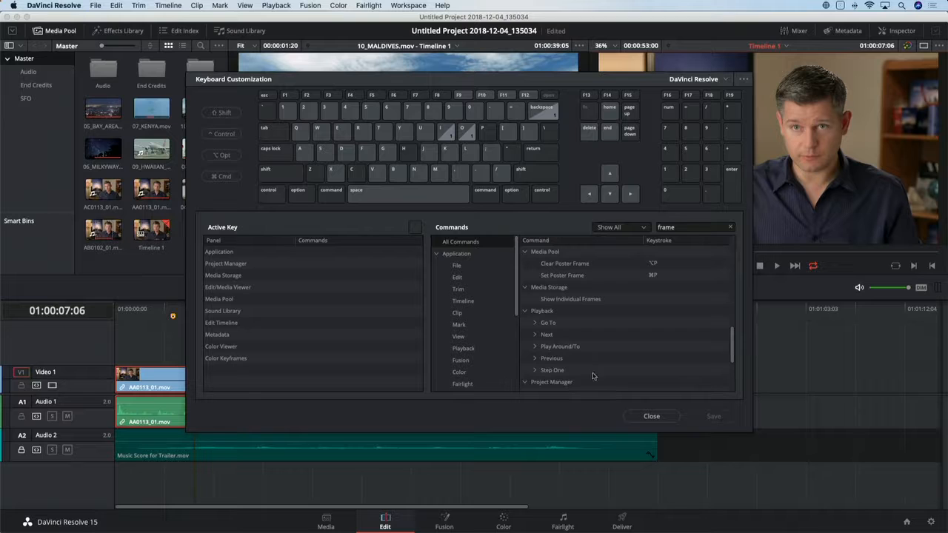
{"action": "left_click", "coordinate": [535, 347]}
{"action": "left_click", "coordinate": [573, 361]}
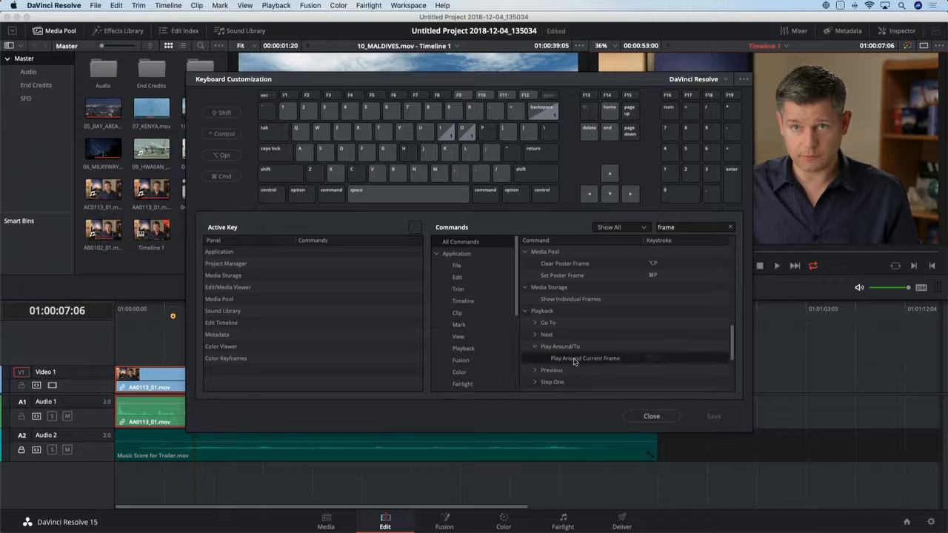
{"action": "left_click", "coordinate": [653, 361]}
{"action": "key", "text": "Tab"}
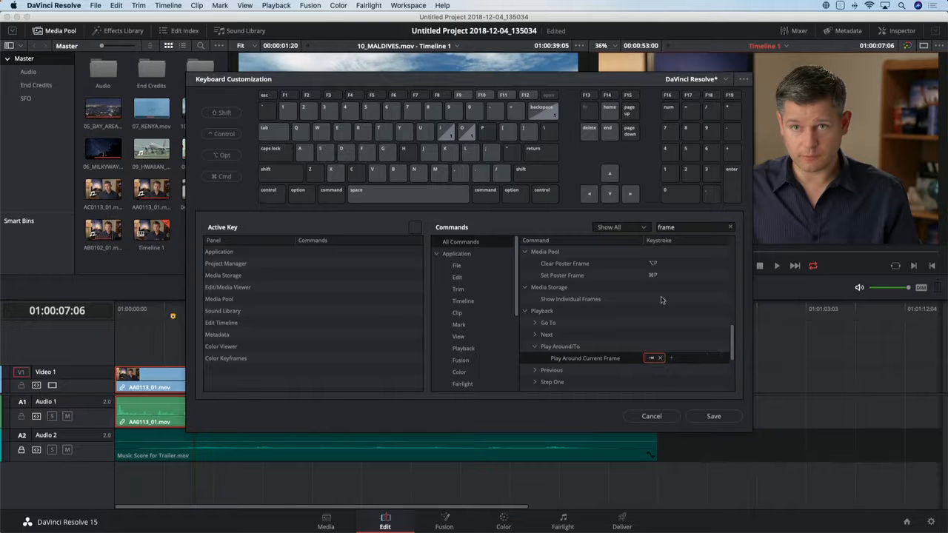
Save the keyboard mapping as a new personal preset, check the list of available presets, and close Keyboard Customization.
{"action": "left_click", "coordinate": [714, 416]}
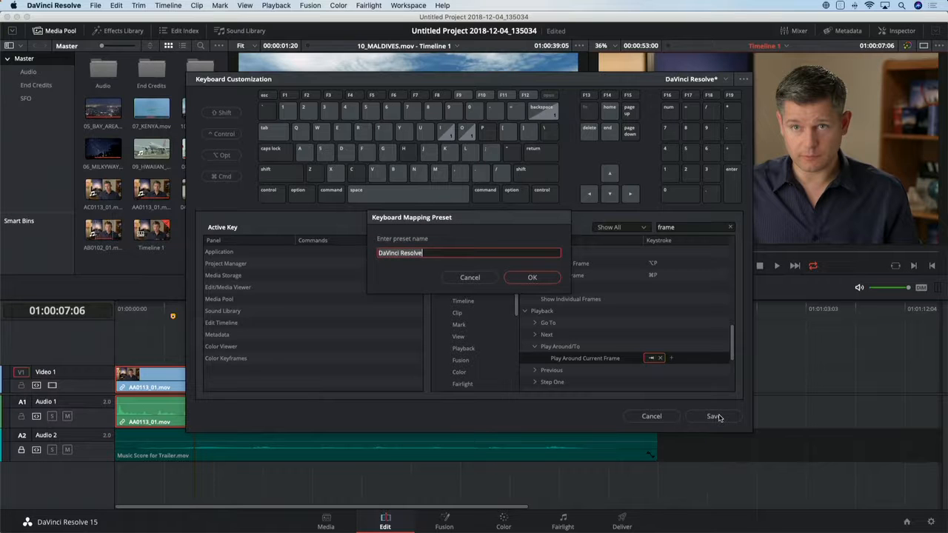
{"action": "type", "text": "Paul's Keyboard"}
{"action": "key", "text": "Return"}
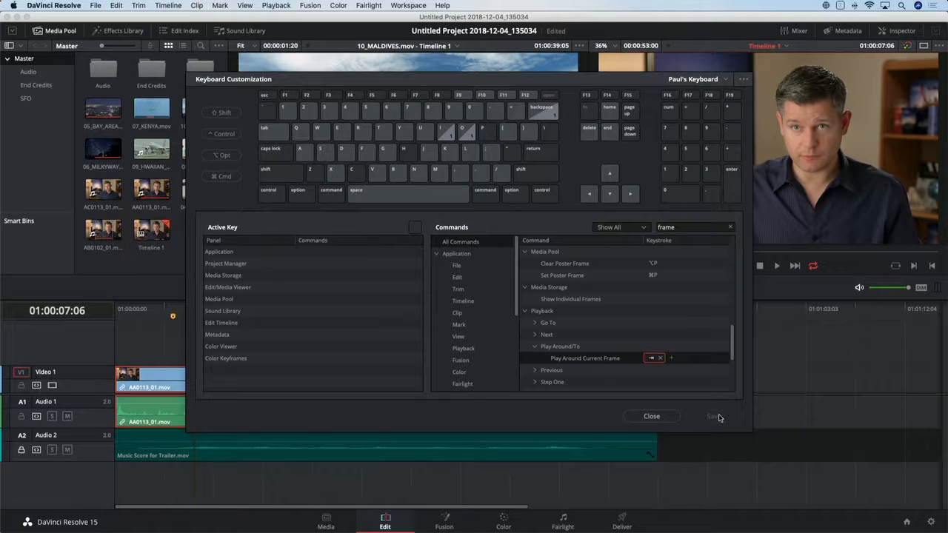
{"action": "left_click", "coordinate": [723, 80]}
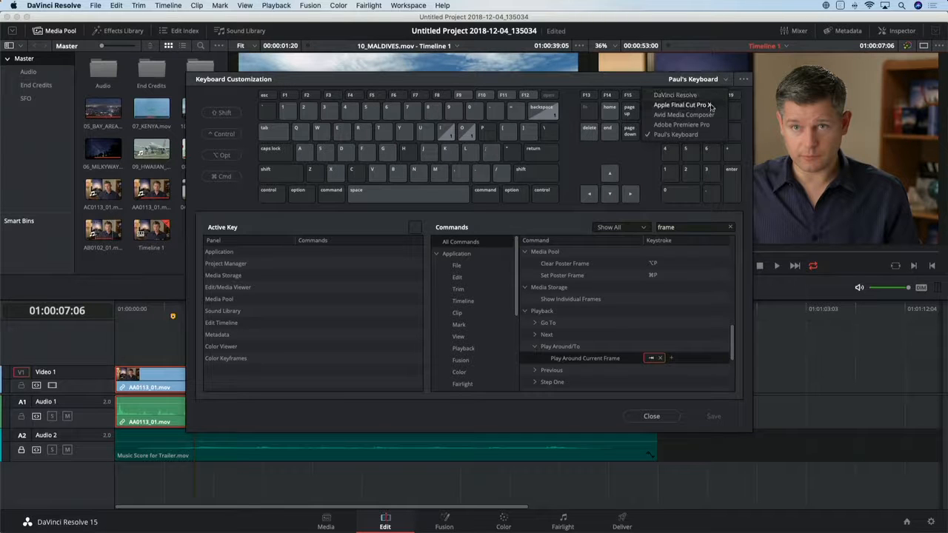
{"action": "left_click", "coordinate": [679, 80]}
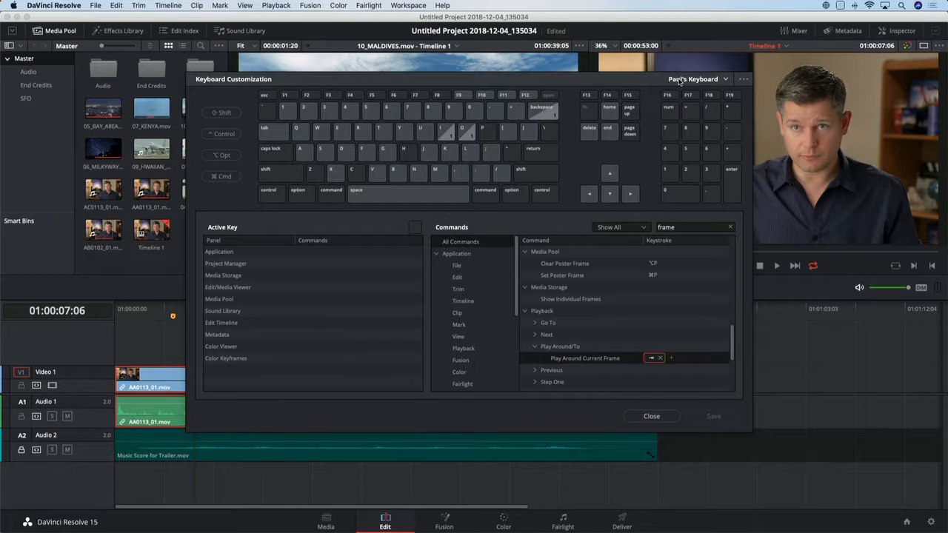
{"action": "left_click", "coordinate": [649, 416]}
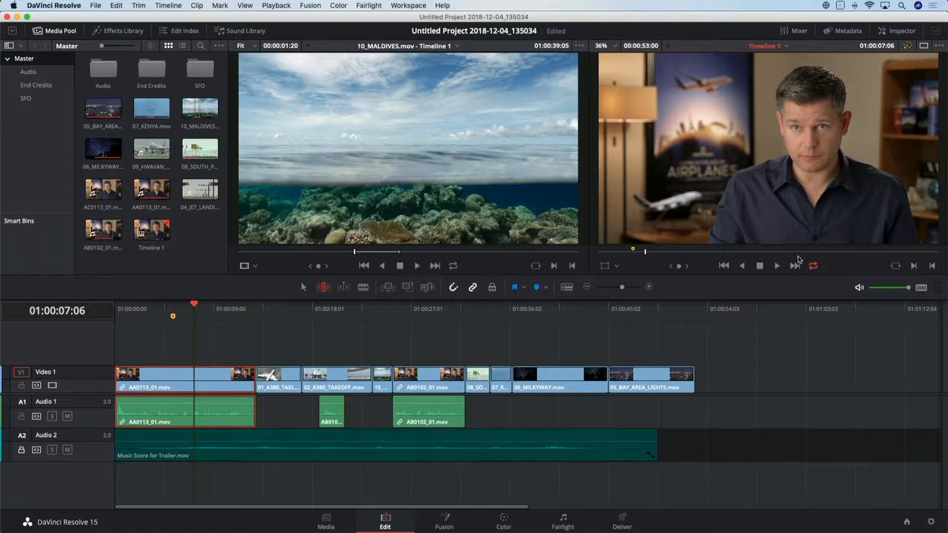
Ripple trim the end of AA0113_01.mov earlier to about 01:00:08:00 while playback loops around the edit, and stop playback.
{"action": "left_click", "coordinate": [250, 376]}
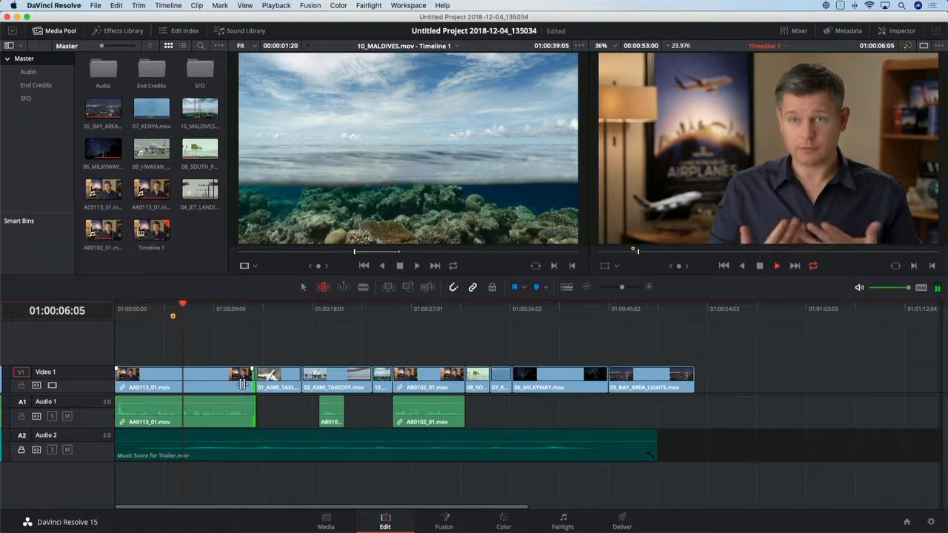
{"action": "key", "text": "shift+comma"}
{"action": "key", "text": "shift+comma"}
{"action": "key", "text": "shift+comma"}
{"action": "key", "text": "shift+comma"}
{"action": "key", "text": "shift+comma"}
{"action": "key", "text": "shift+comma"}
{"action": "key", "text": "shift+comma"}
{"action": "key", "text": "shift+comma"}
{"action": "key", "text": "shift+comma"}
{"action": "key", "text": "shift+comma"}
{"action": "key", "text": "shift+comma"}
{"action": "key", "text": "shift+comma"}
{"action": "key", "text": "shift+comma"}
{"action": "key", "text": "shift+comma"}
{"action": "key", "text": "shift+comma"}
{"action": "key", "text": "shift+comma"}
{"action": "key", "text": "shift+comma"}
{"action": "key", "text": "shift+comma"}
{"action": "key", "text": "shift+comma"}
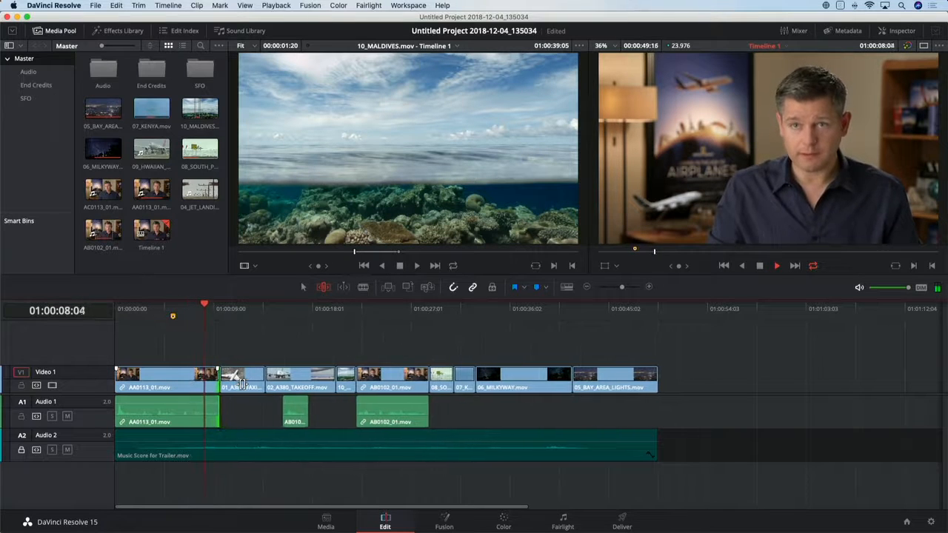
{"action": "key", "text": "shift+comma"}
{"action": "key", "text": "shift+comma"}
{"action": "key", "text": "shift+comma"}
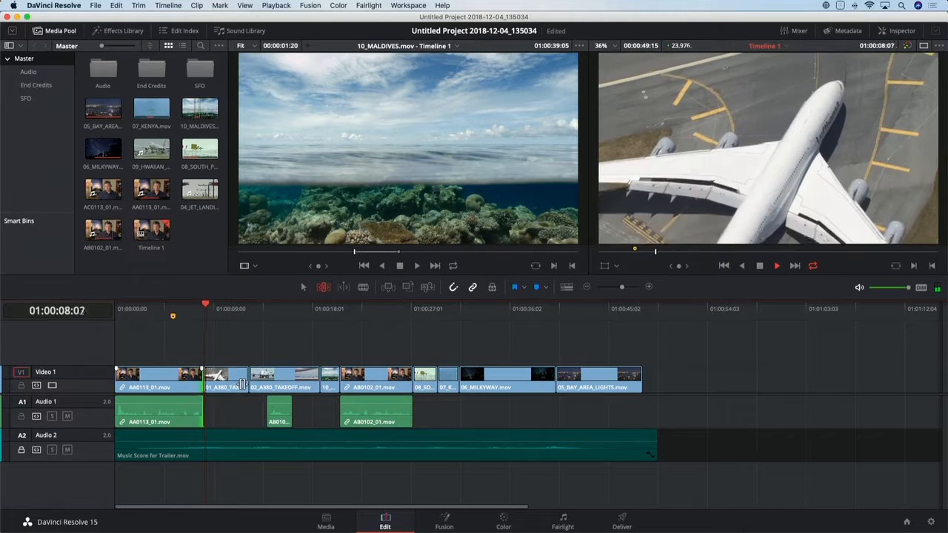
{"action": "key", "text": "space"}
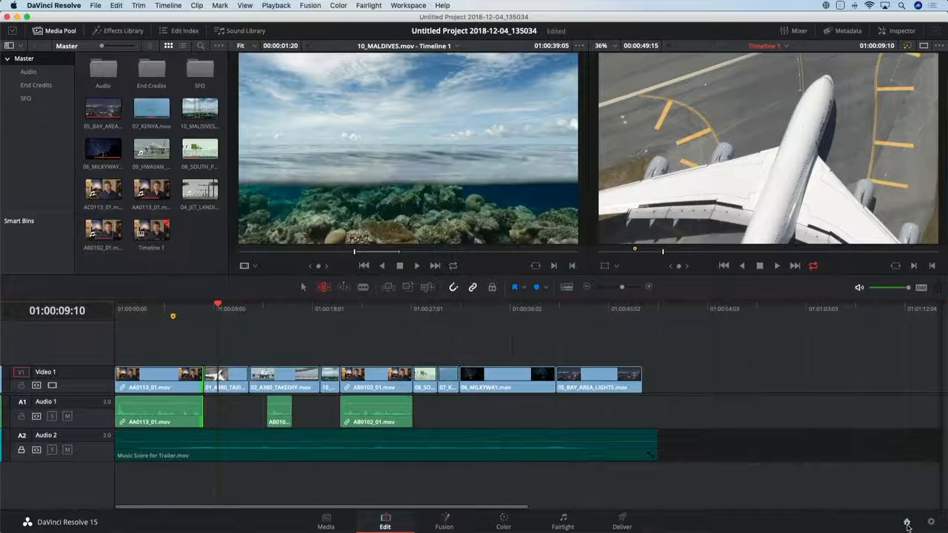
Switch to the Age of Airplanes Editing Tutorial project and show its "1. Add Transitions" timeline.
{"action": "left_click", "coordinate": [907, 523]}
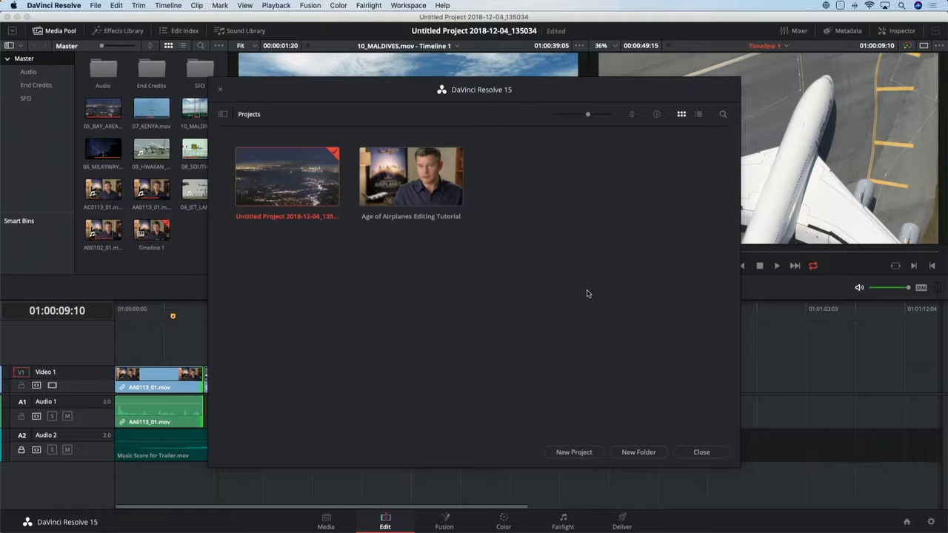
{"action": "double_click", "coordinate": [425, 165]}
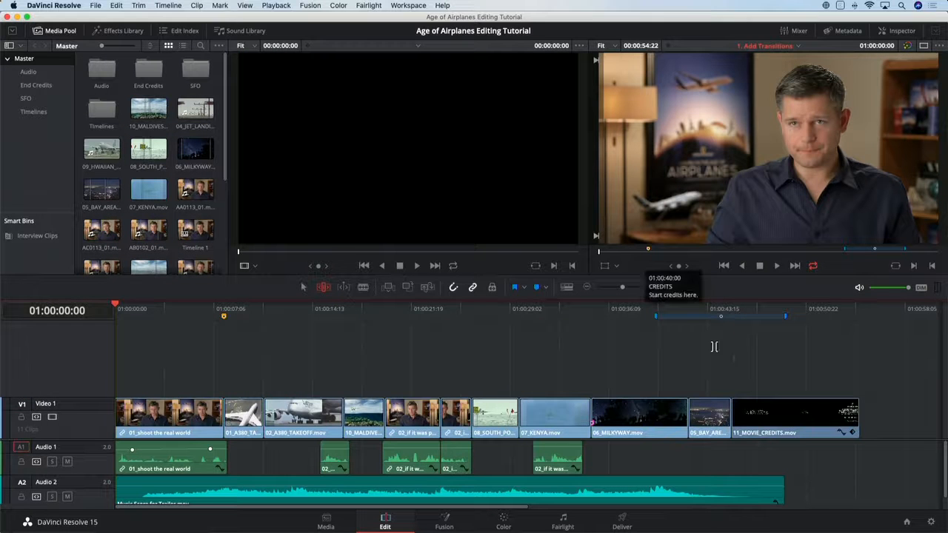
{"action": "scroll", "coordinate": [882, 400], "scroll_direction": "down", "scroll_amount": 2}
{"action": "scroll", "coordinate": [882, 400], "scroll_direction": "down", "scroll_amount": 1}
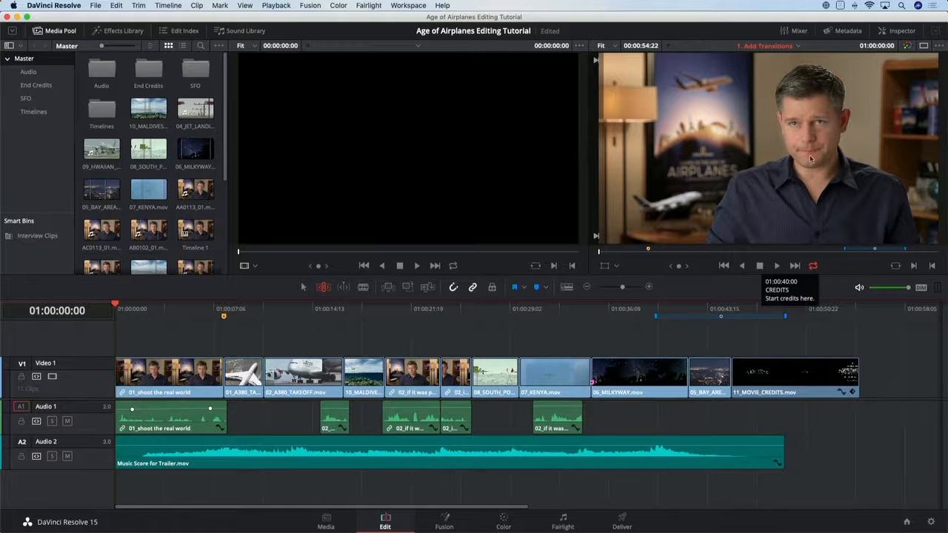
{"action": "left_click", "coordinate": [797, 46]}
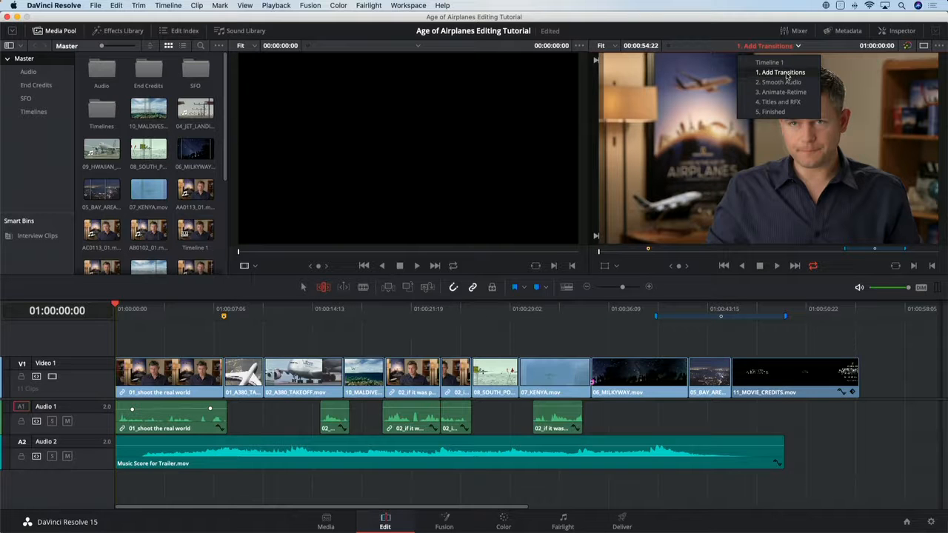
{"action": "left_click", "coordinate": [788, 73]}
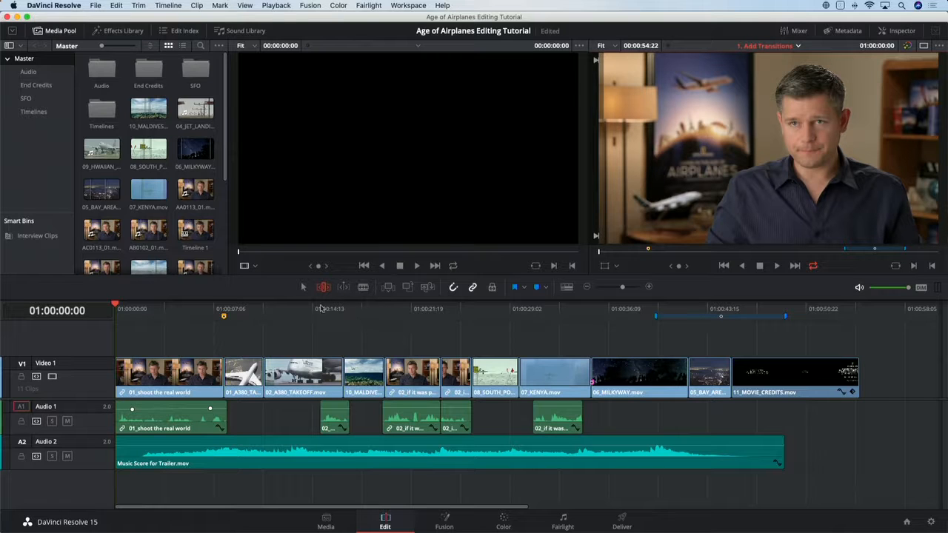
Place the playhead at 01:00:16:20, on the cut before 10_MALDIVES, and show the Effects Library in place of the Media Pool.
{"action": "left_click", "coordinate": [344, 308]}
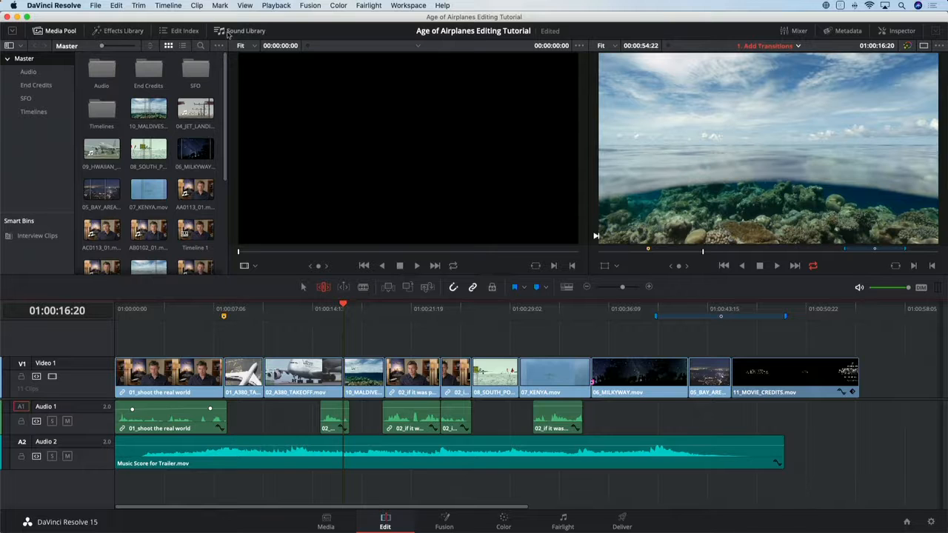
{"action": "left_click", "coordinate": [107, 31]}
{"action": "left_click", "coordinate": [116, 32]}
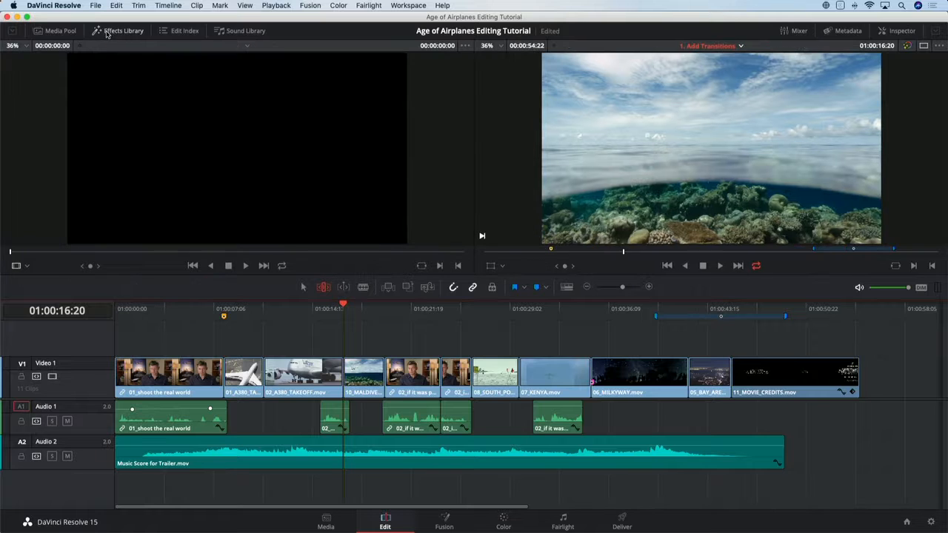
{"action": "left_click", "coordinate": [57, 31]}
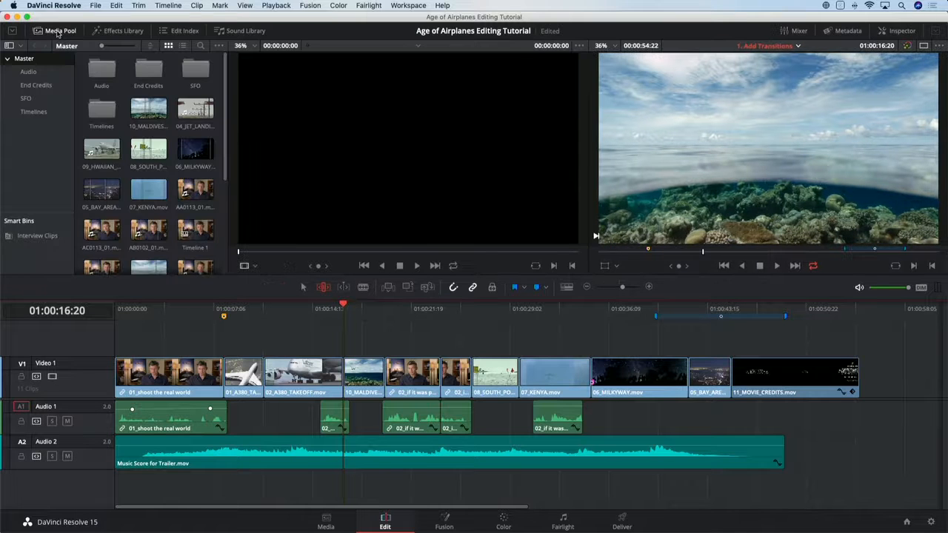
{"action": "left_click", "coordinate": [55, 32]}
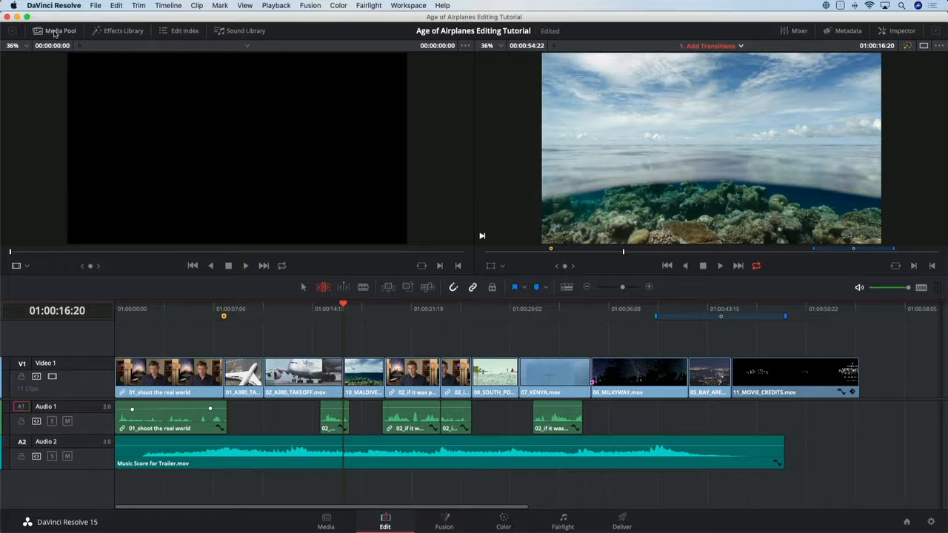
{"action": "left_click", "coordinate": [115, 30]}
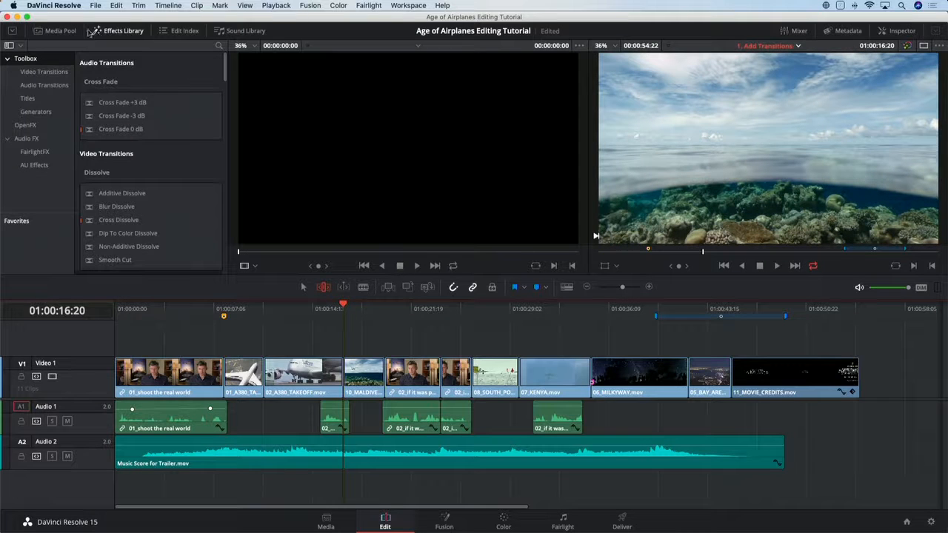
{"action": "scroll", "coordinate": [196, 111], "scroll_direction": "down", "scroll_amount": 15}
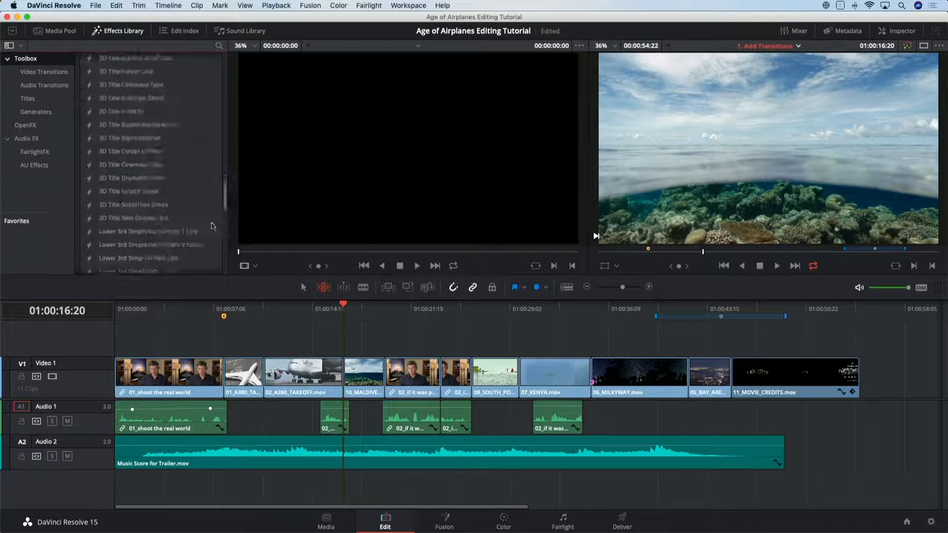
{"action": "scroll", "coordinate": [209, 123], "scroll_direction": "up", "scroll_amount": 15}
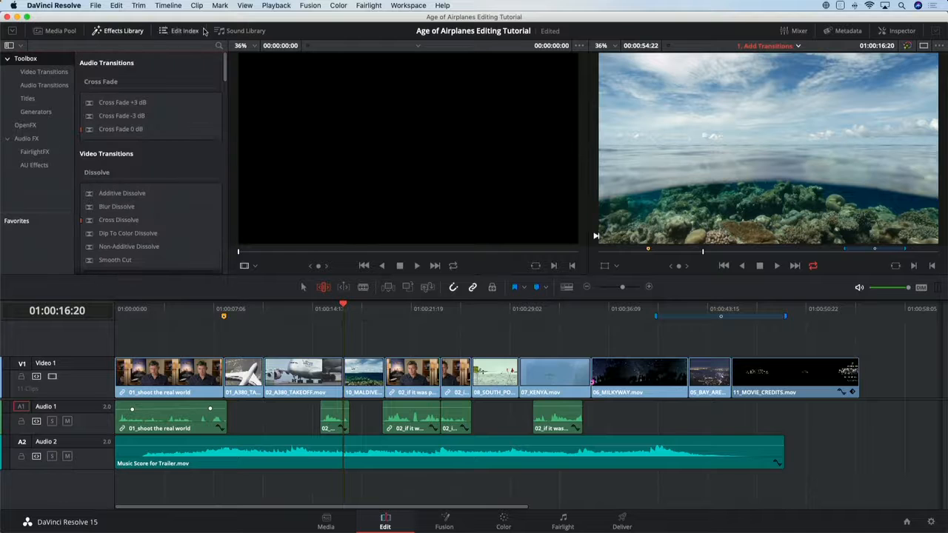
Expand the Effects Library to full height, add a Cross Dissolve between 02_A380_TAKEOFF.mov and 10_MALDIVES.mov, and hide the library.
{"action": "left_click", "coordinate": [13, 31]}
{"action": "left_click_drag", "start_coordinate": [226, 119], "coordinate": [219, 83]}
{"action": "left_click", "coordinate": [43, 72]}
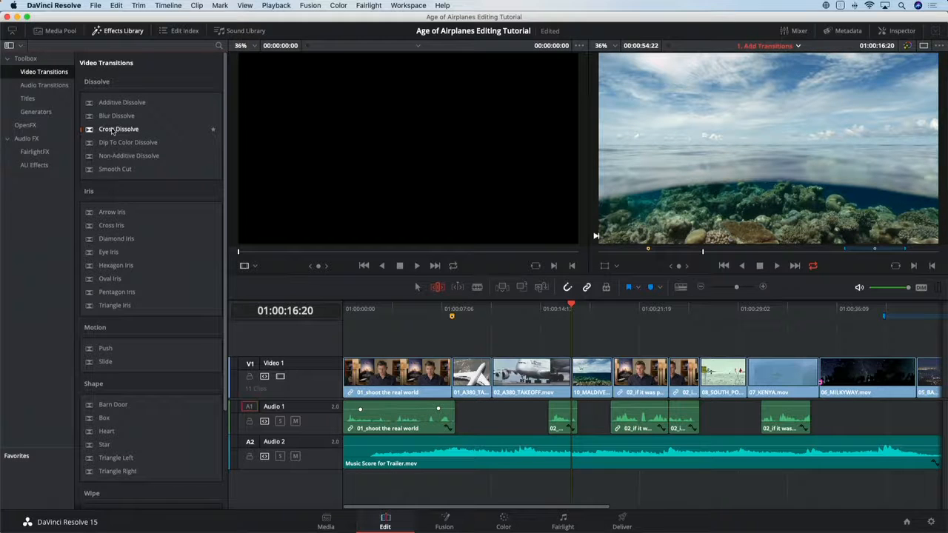
{"action": "left_click_drag", "start_coordinate": [112, 131], "coordinate": [577, 379]}
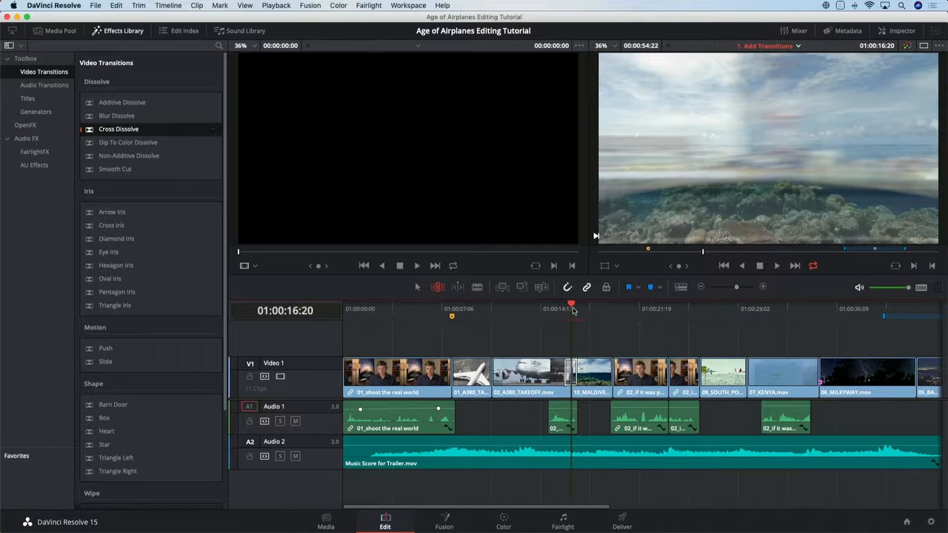
{"action": "left_click", "coordinate": [100, 31]}
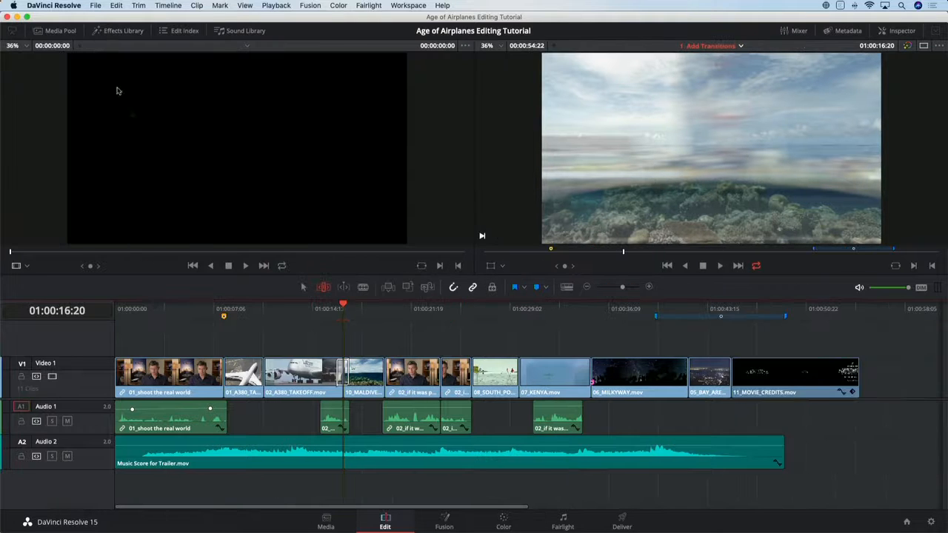
Shorten the Cross Dissolve to 22 frames by moving its start edge in Selection mode, and check its settings in the Inspector.
{"action": "key", "text": "super+equal"}
{"action": "key", "text": "super+equal"}
{"action": "key", "text": "super+equal"}
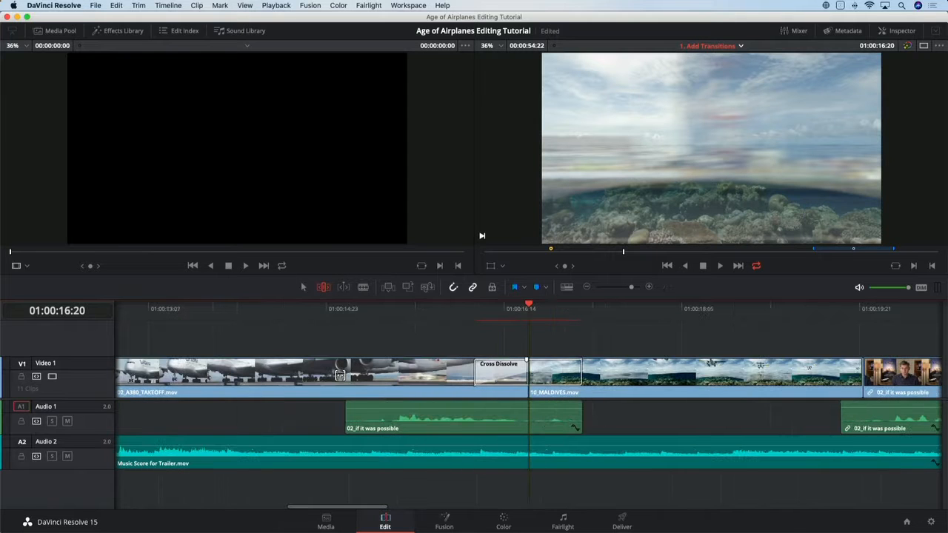
{"action": "key", "text": "a"}
{"action": "left_click", "coordinate": [489, 376]}
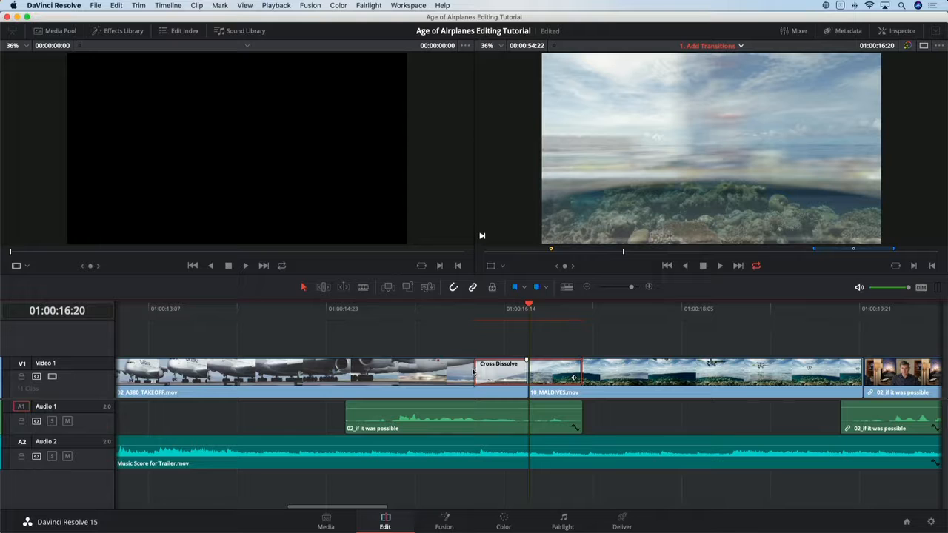
{"action": "left_click_drag", "start_coordinate": [474, 370], "coordinate": [498, 384]}
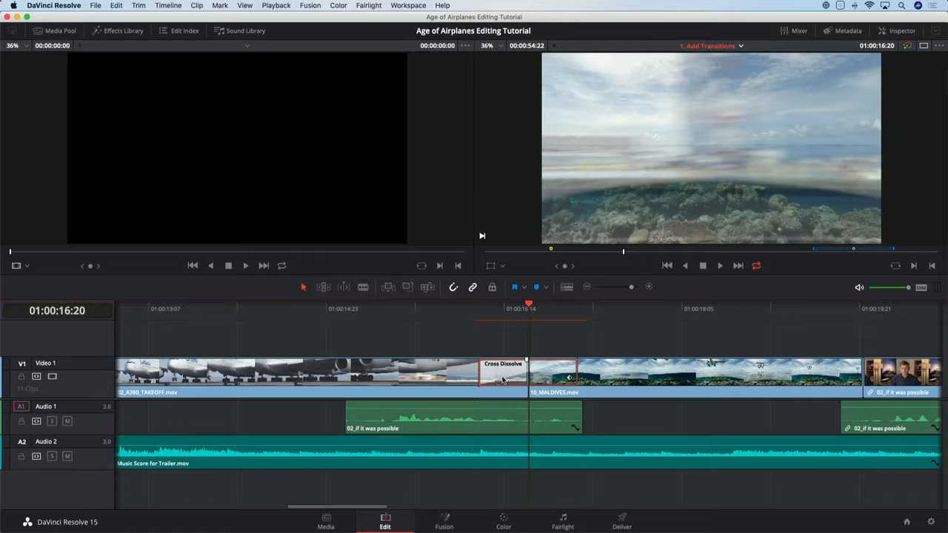
{"action": "double_click", "coordinate": [503, 380]}
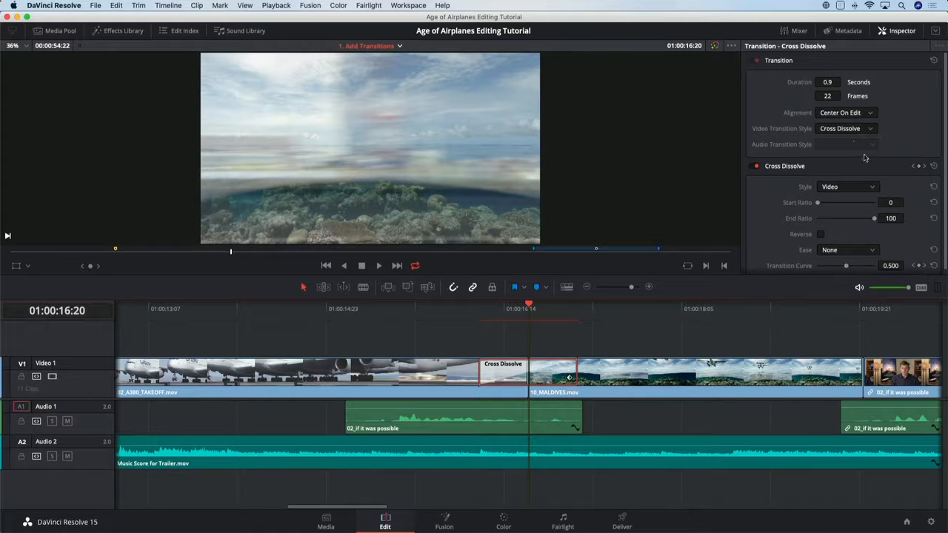
{"action": "left_click", "coordinate": [902, 30]}
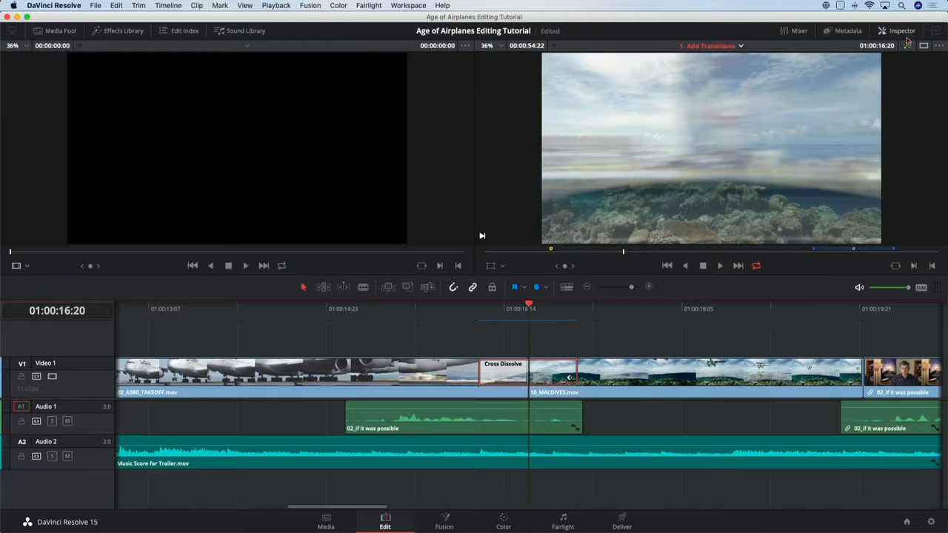
Switch to a single viewer with the Inspector shown, and set the Cross Dissolve's style to Film.
{"action": "left_click", "coordinate": [924, 47]}
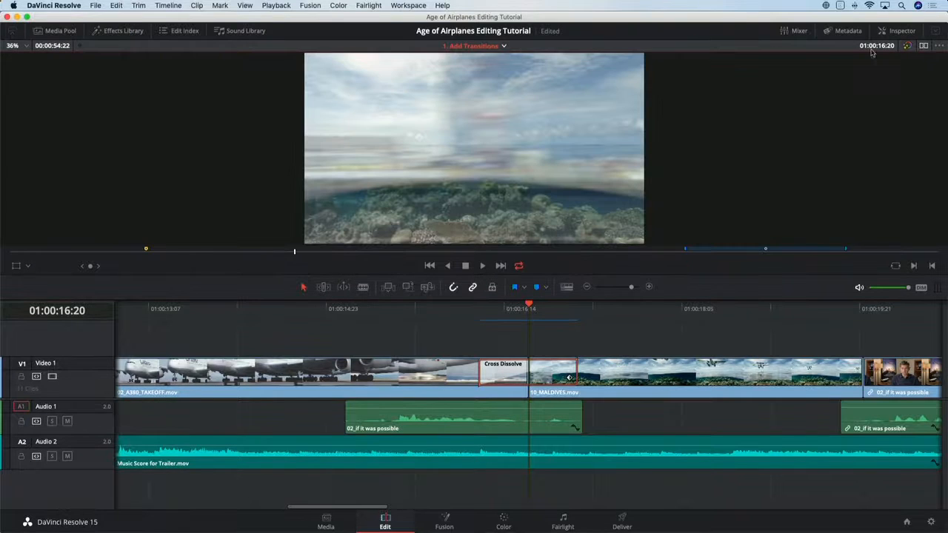
{"action": "left_click", "coordinate": [901, 31]}
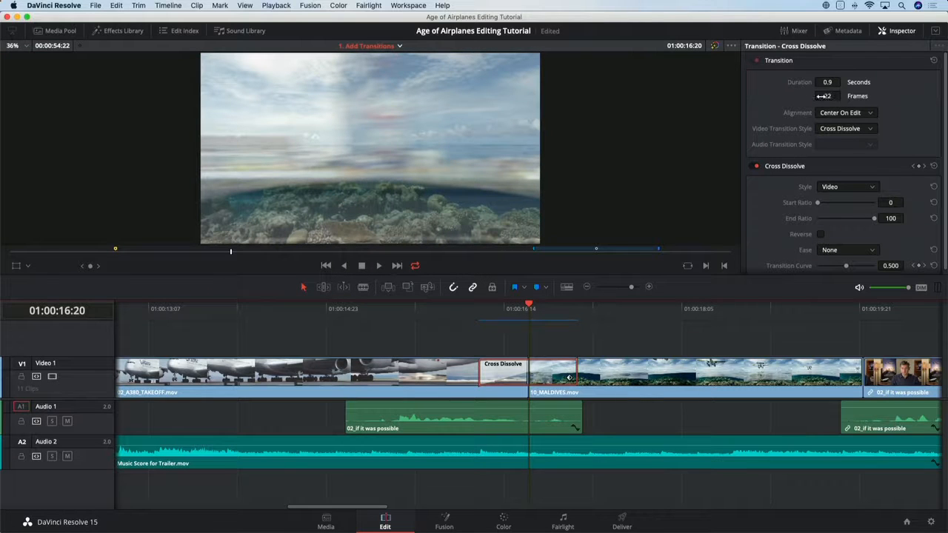
{"action": "left_click", "coordinate": [859, 189]}
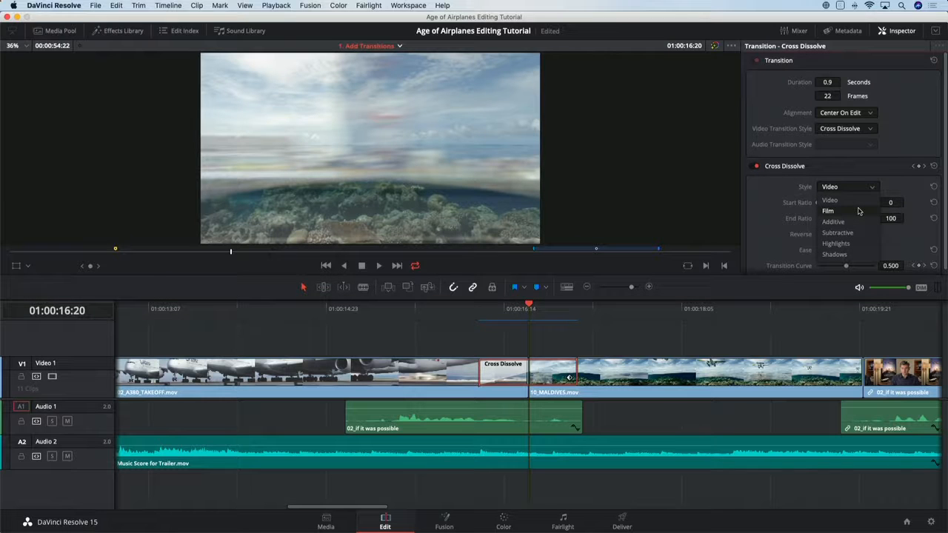
{"action": "left_click", "coordinate": [859, 212]}
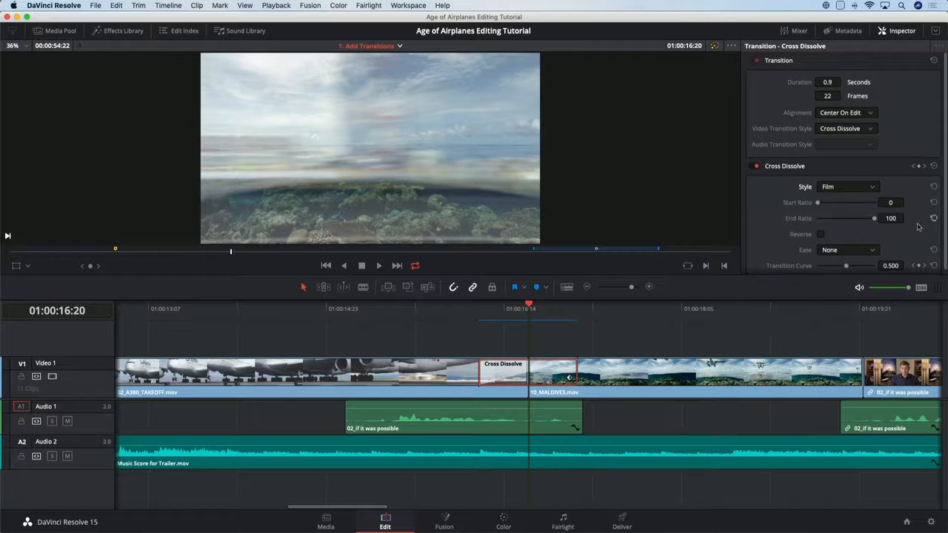
Set the Cross Dissolve's ease to Custom and adjust its transition curve to 0.583 at the playhead.
{"action": "left_click", "coordinate": [848, 252]}
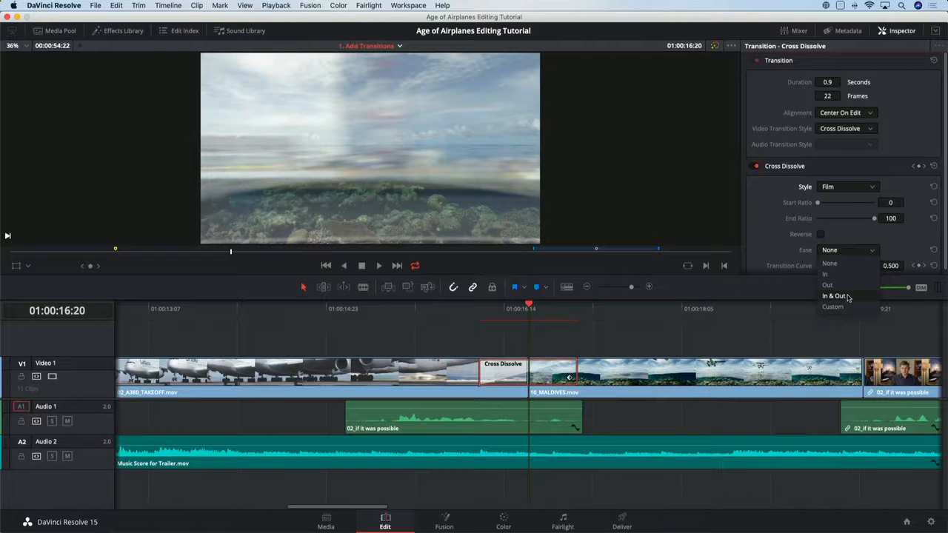
{"action": "left_click", "coordinate": [848, 297]}
{"action": "mouse_move", "coordinate": [847, 265]}
{"action": "left_mouse_down"}
{"action": "mouse_move", "coordinate": [839, 267]}
{"action": "mouse_move", "coordinate": [850, 267]}
{"action": "left_mouse_up"}
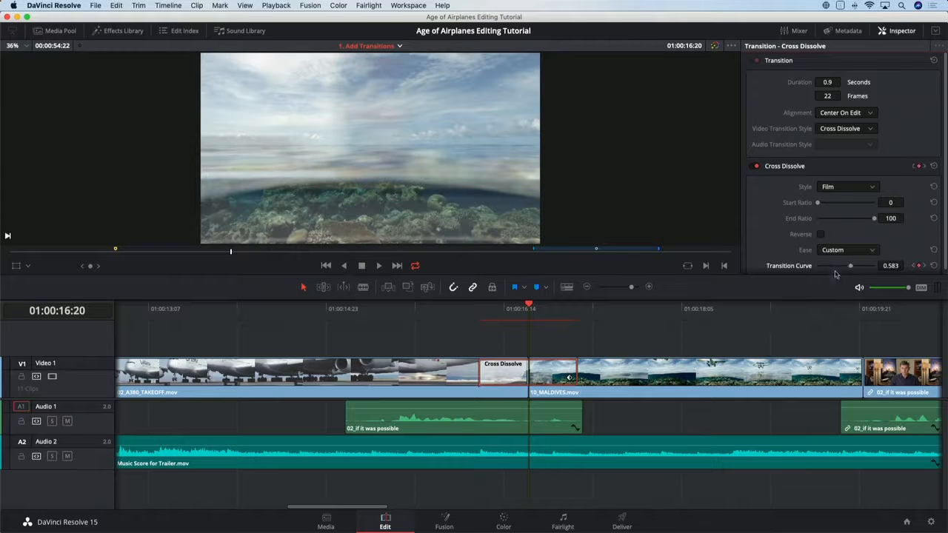
Play through the Cross Dissolve from just before its start, and put the playhead back inside it at 01:00:16:17.
{"action": "left_click", "coordinate": [451, 311]}
{"action": "key", "text": "space"}
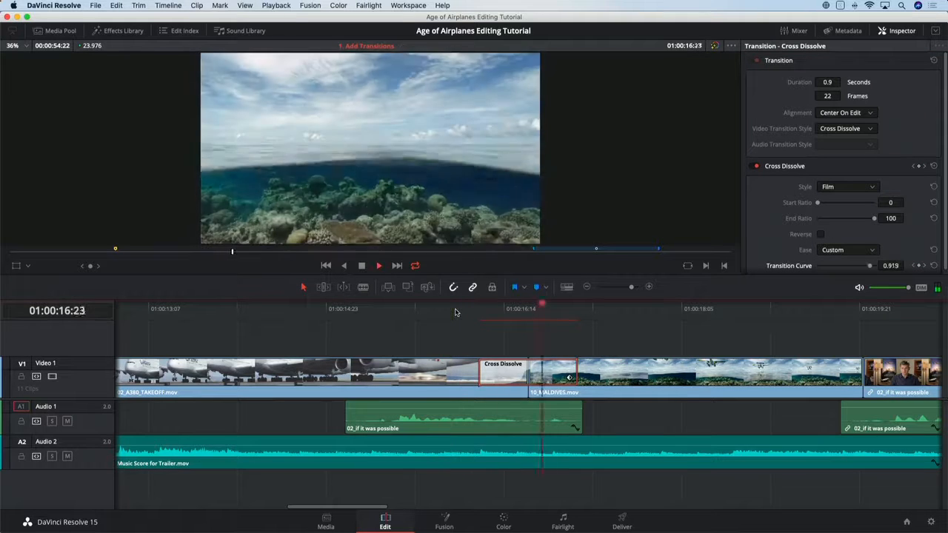
{"action": "left_click", "coordinate": [516, 313]}
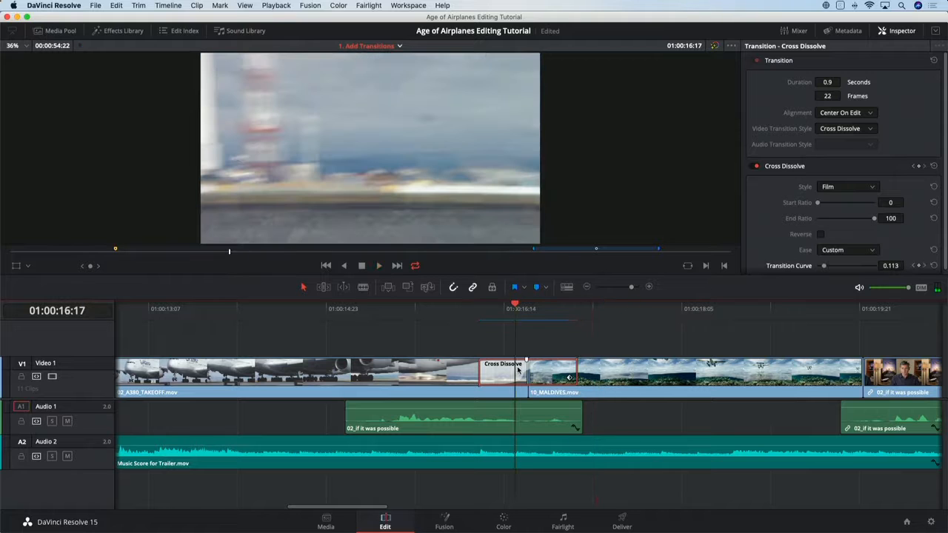
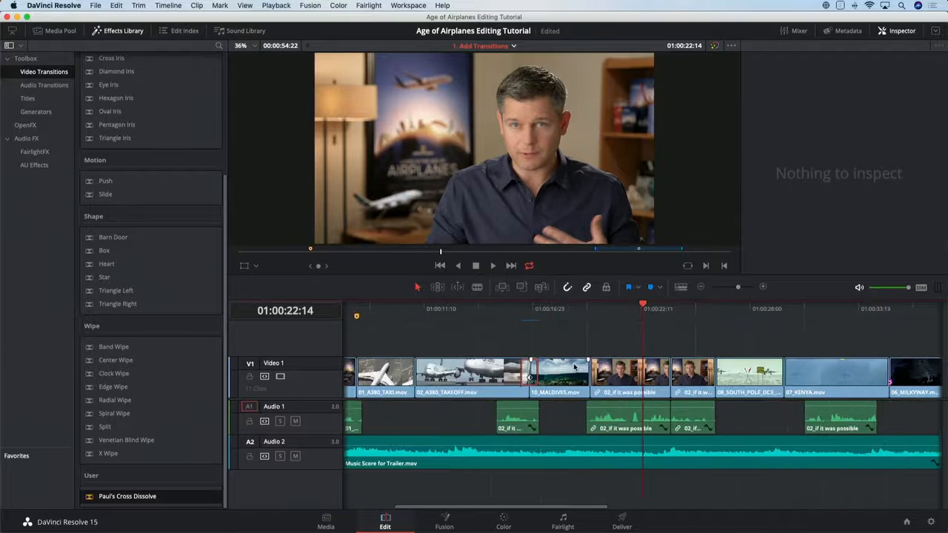
Place the playhead at 01:00:23:13 and add a Smooth Cut on the edit between the two adjacent 02_if it was possible clips.
{"action": "scroll", "coordinate": [646, 365], "scroll_direction": "right", "scroll_amount": 3}
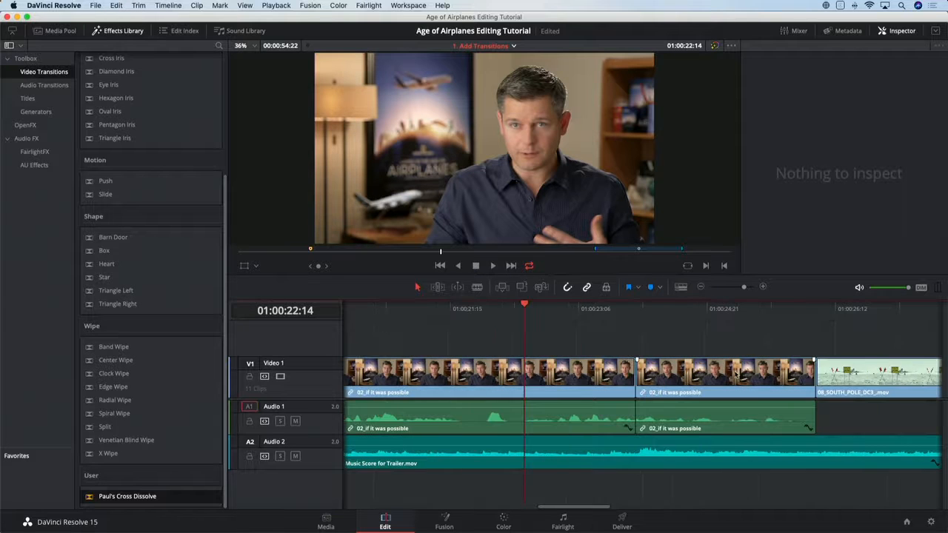
{"action": "left_click", "coordinate": [600, 311]}
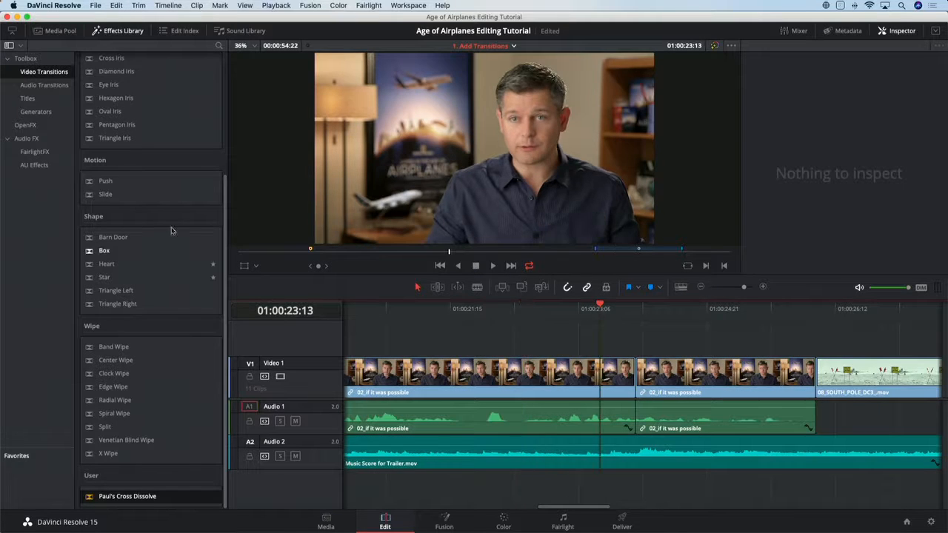
{"action": "scroll", "coordinate": [207, 158], "scroll_direction": "up", "scroll_amount": 5}
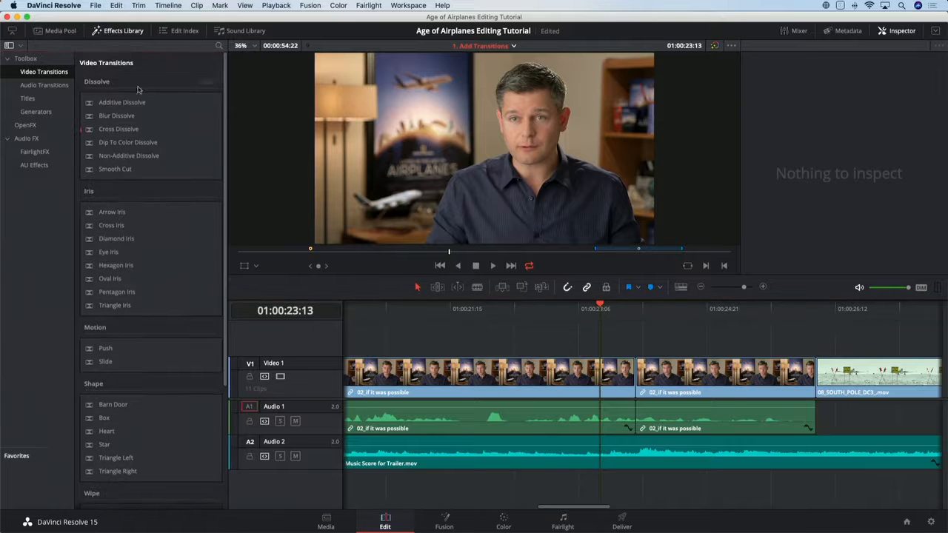
{"action": "left_click_drag", "start_coordinate": [115, 169], "coordinate": [622, 370]}
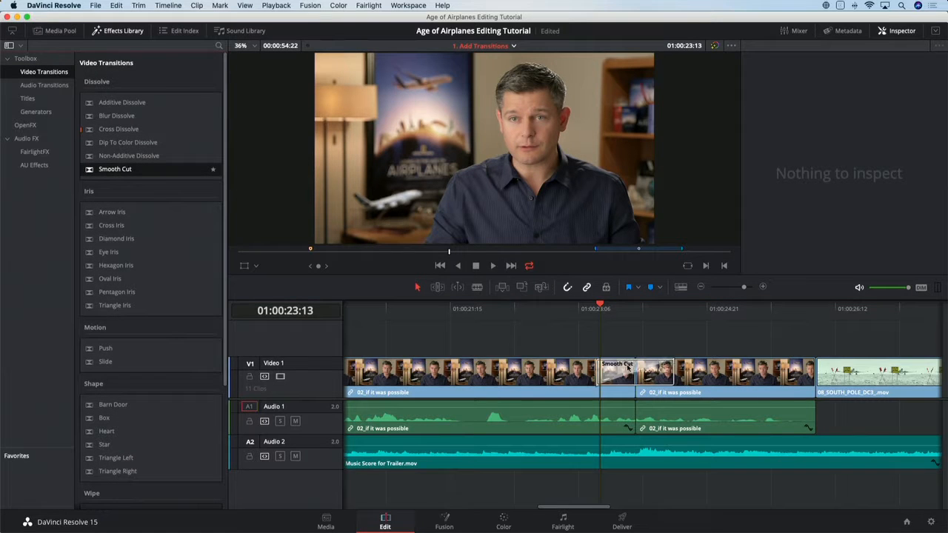
Set the duration of the Smooth Cut transition to 4 frames.
{"action": "left_click", "coordinate": [619, 374]}
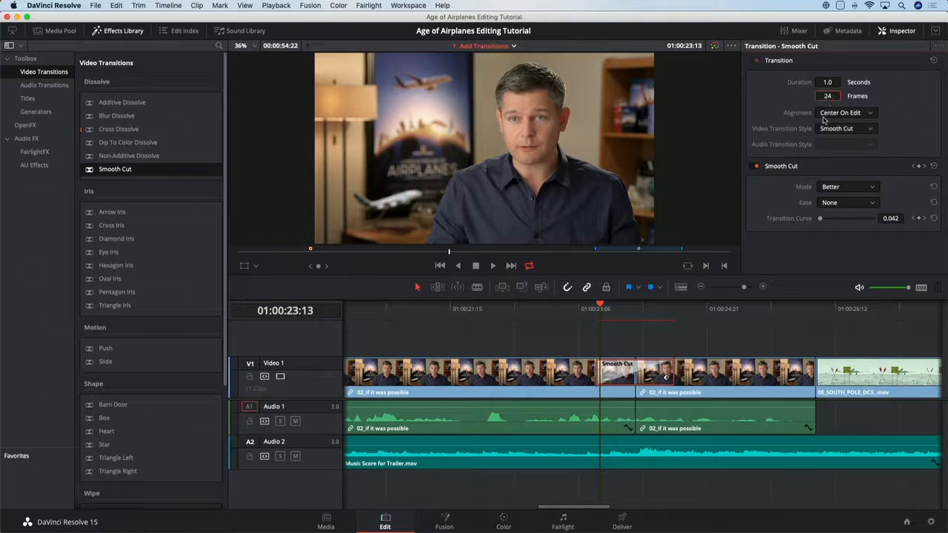
{"action": "type", "text": "4"}
{"action": "key", "text": "Return"}
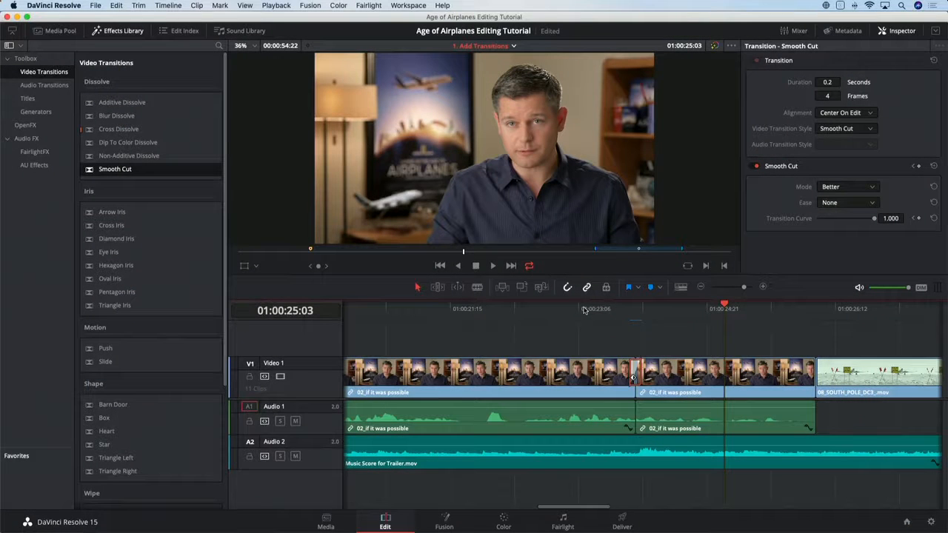
Hide the Effects Library and open the list of the project's timelines.
{"action": "left_click", "coordinate": [114, 33]}
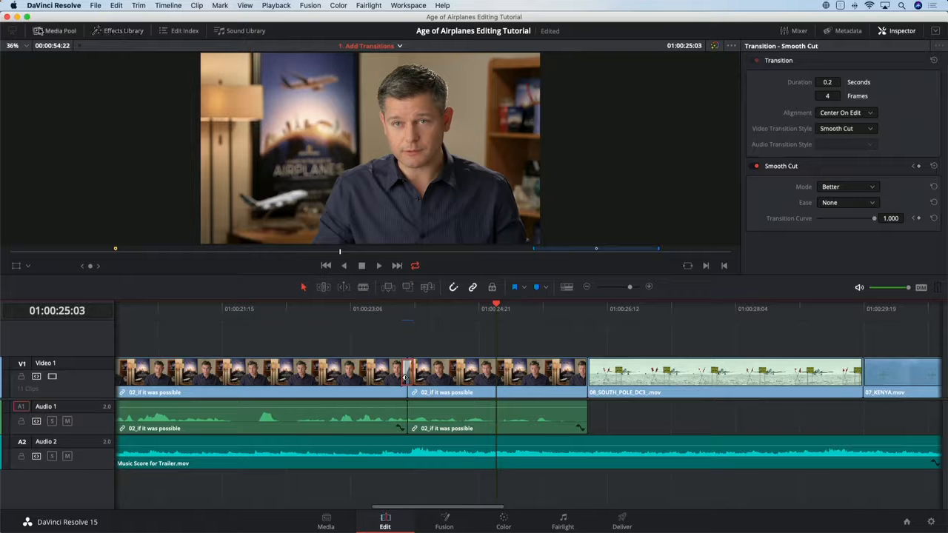
{"action": "left_click", "coordinate": [400, 45]}
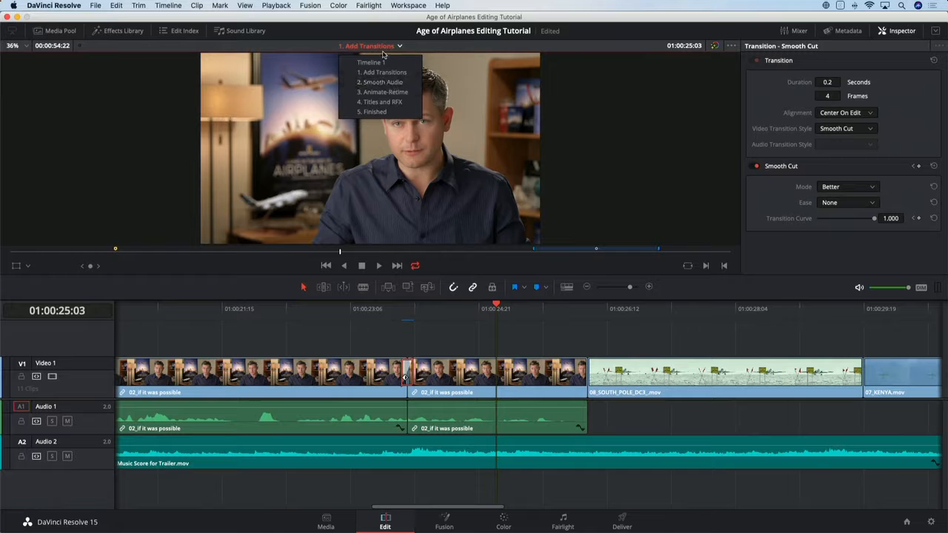
Turn on stacked timelines in the timeline view options.
{"action": "left_click", "coordinate": [384, 48]}
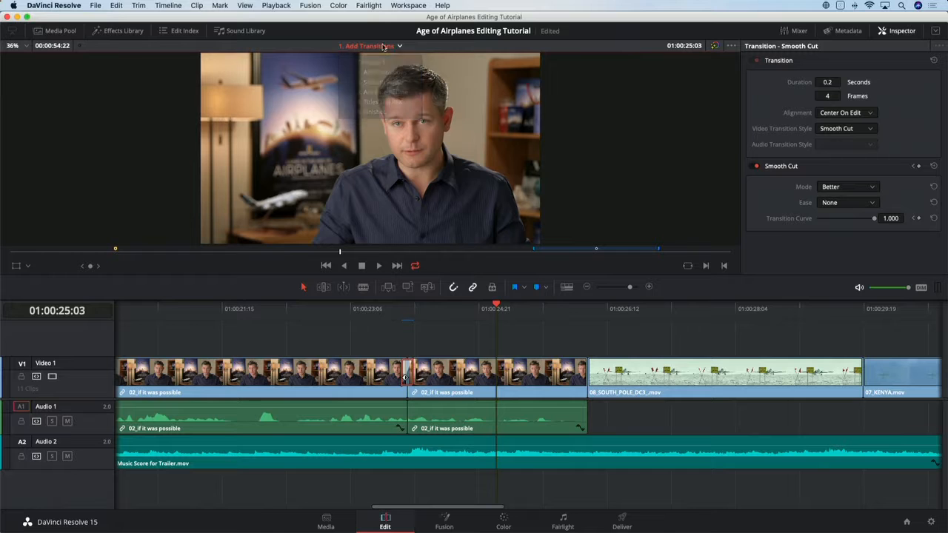
{"action": "left_click", "coordinate": [567, 287]}
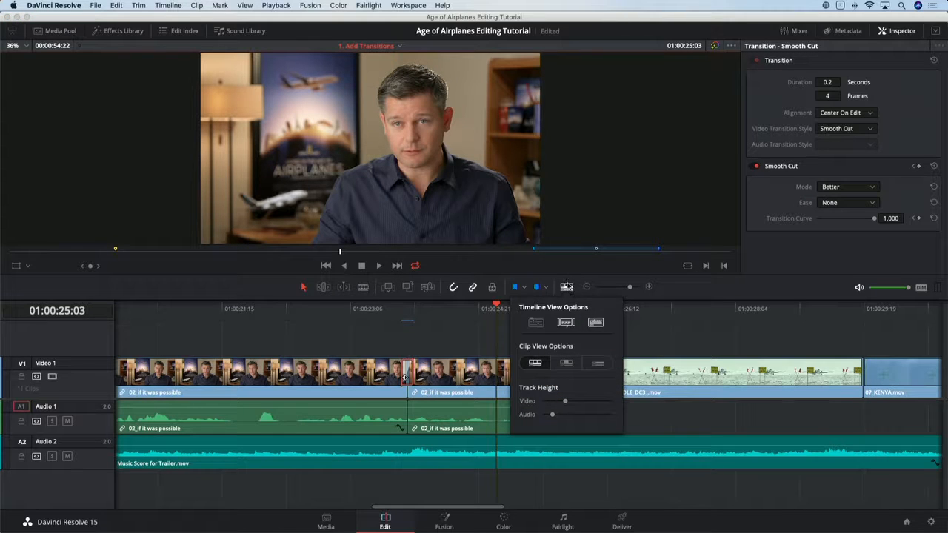
{"action": "left_click", "coordinate": [536, 323]}
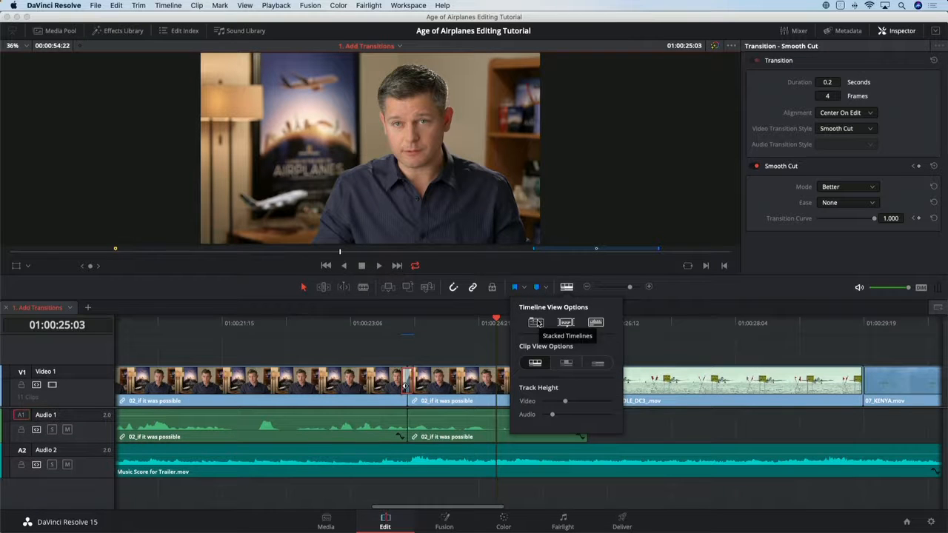
Add a second timeline tab and load the 2. Smooth Audio timeline in it.
{"action": "left_click", "coordinate": [106, 311]}
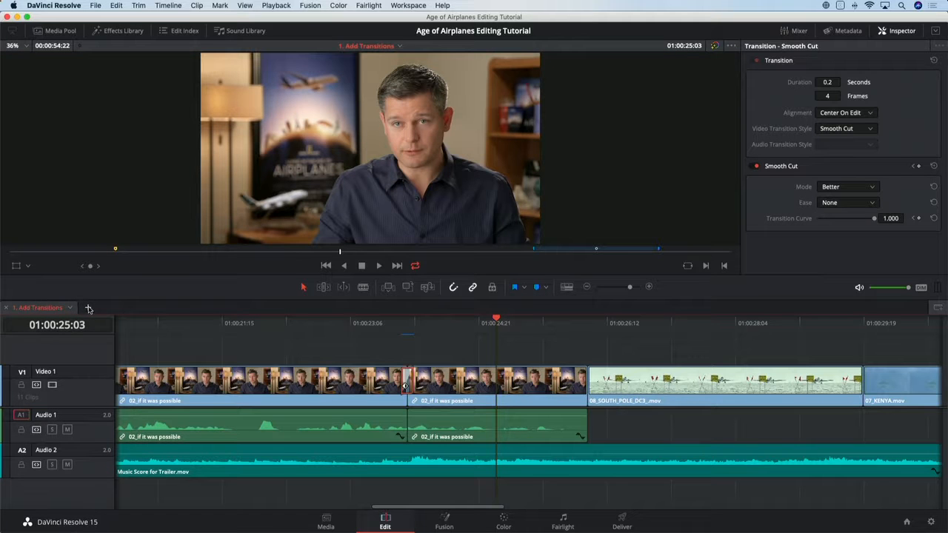
{"action": "left_click", "coordinate": [89, 309]}
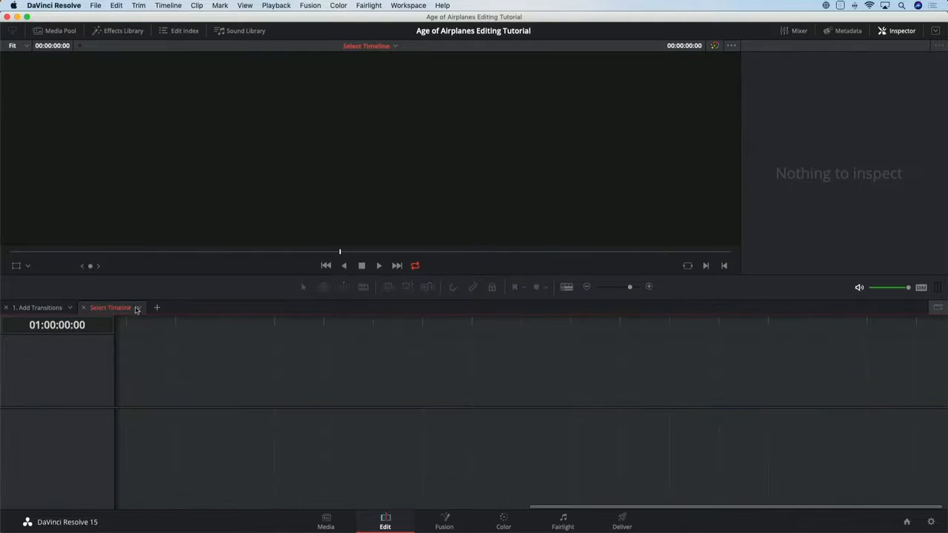
{"action": "left_click", "coordinate": [138, 307]}
{"action": "left_click", "coordinate": [170, 338]}
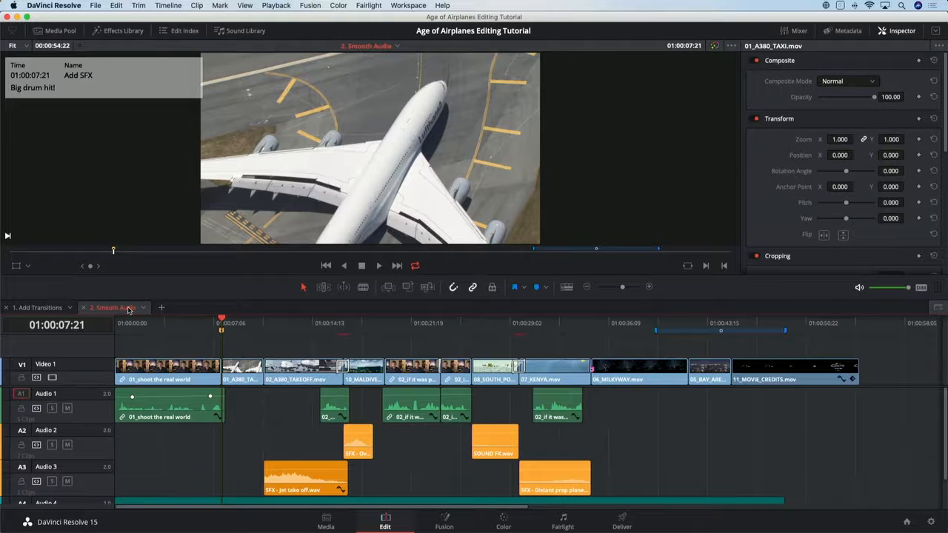
Switch between the two timeline tabs, and open the 3. Animate-Retime timeline in a third tab.
{"action": "left_click_drag", "start_coordinate": [128, 310], "coordinate": [30, 308]}
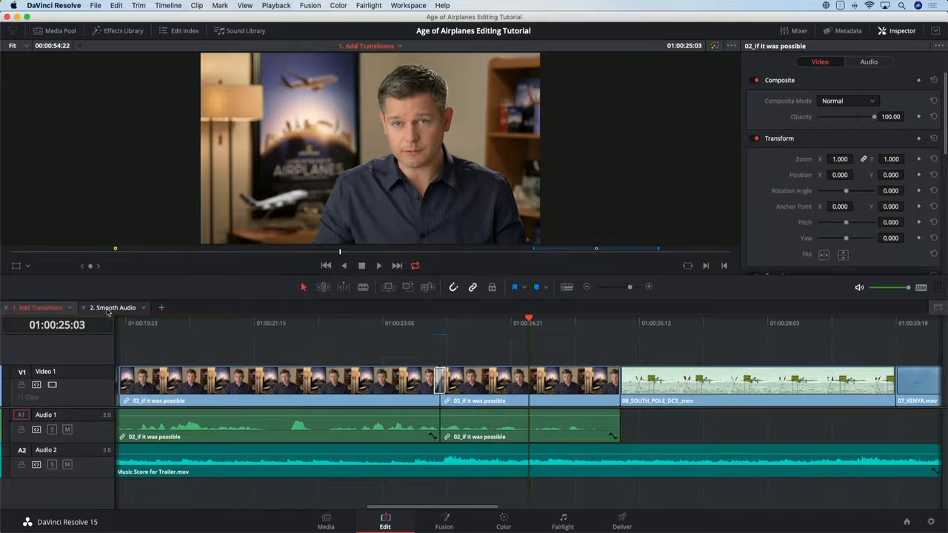
{"action": "left_click", "coordinate": [107, 310]}
{"action": "left_click", "coordinate": [162, 307]}
{"action": "left_click", "coordinate": [212, 308]}
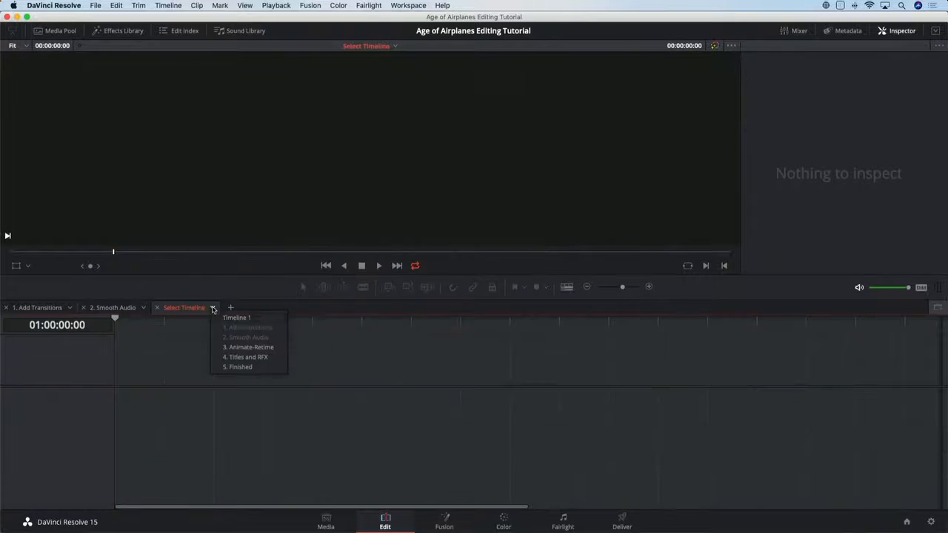
{"action": "left_click", "coordinate": [249, 347]}
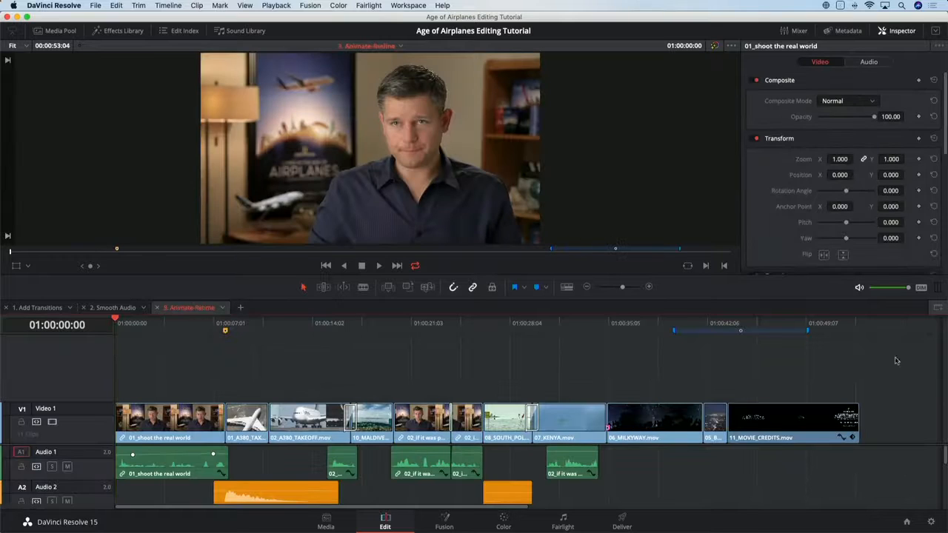
Add a second timeline pane below the current one and load the 4. Titles and RFX timeline in it.
{"action": "left_click", "coordinate": [937, 308]}
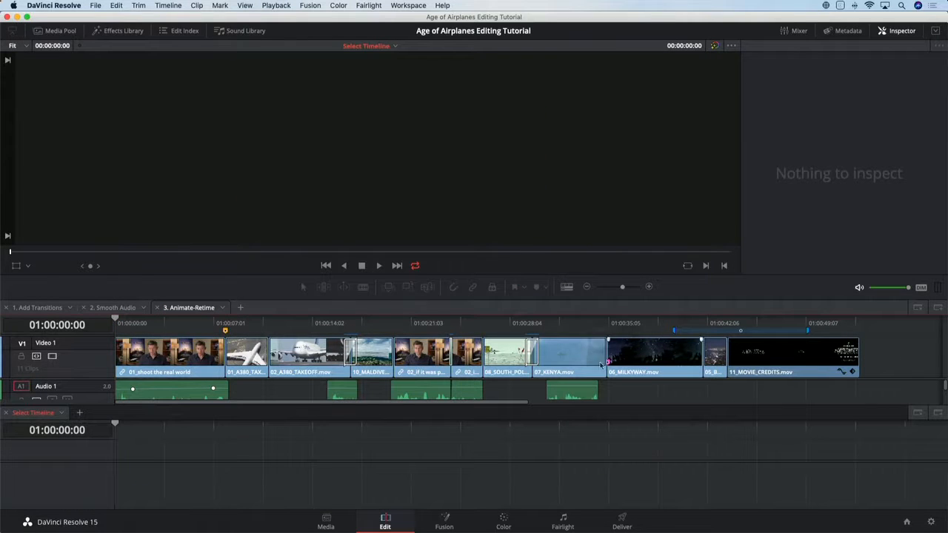
{"action": "left_click", "coordinate": [62, 417]}
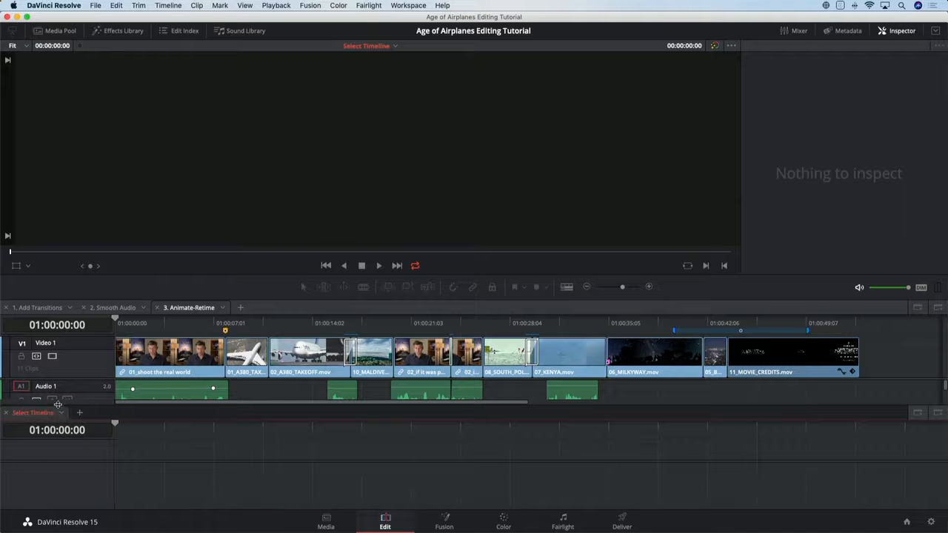
{"action": "left_click", "coordinate": [62, 414]}
{"action": "left_click", "coordinate": [94, 463]}
Switch the clips in both timelines to the compact view without thumbnails or waveforms, and select 07_KENYA.mov in the lower timeline.
{"action": "left_click", "coordinate": [567, 287]}
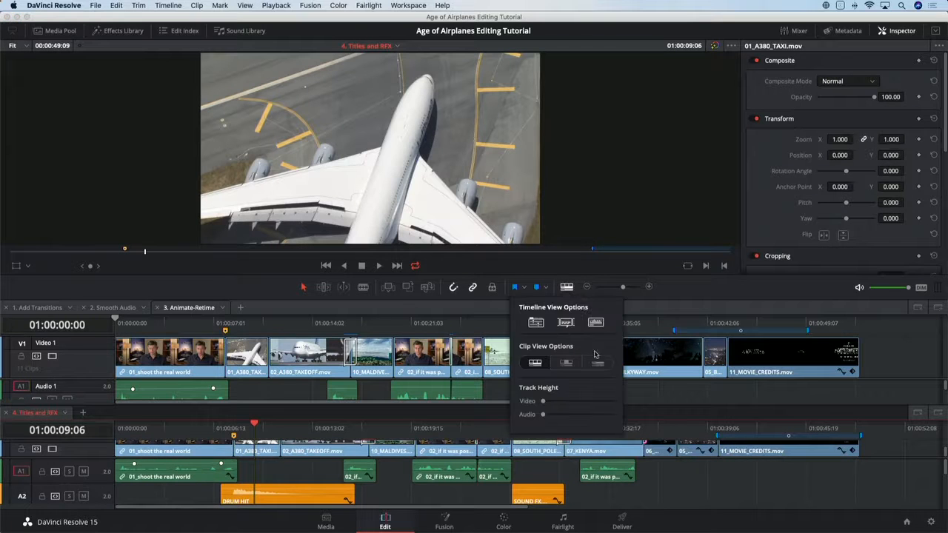
{"action": "left_click", "coordinate": [597, 363]}
{"action": "left_click", "coordinate": [643, 354]}
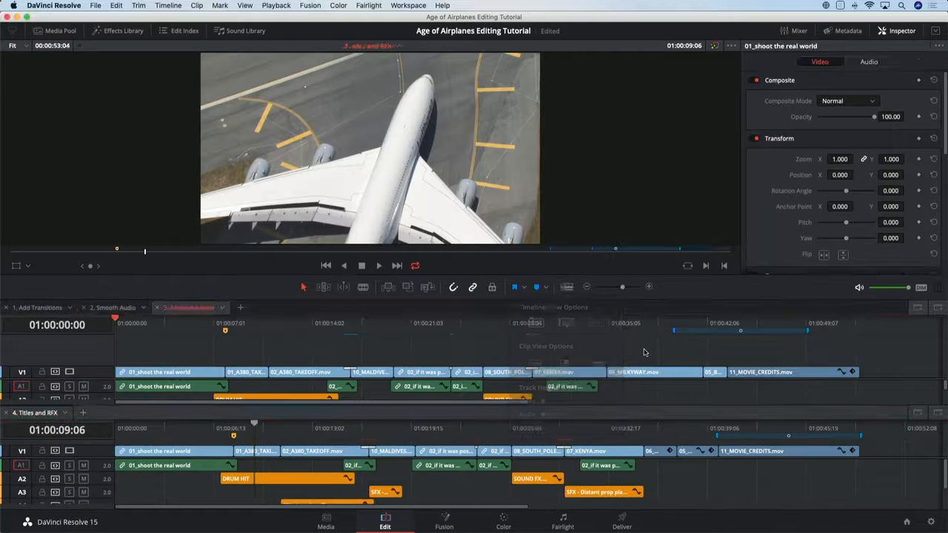
{"action": "left_click", "coordinate": [627, 454]}
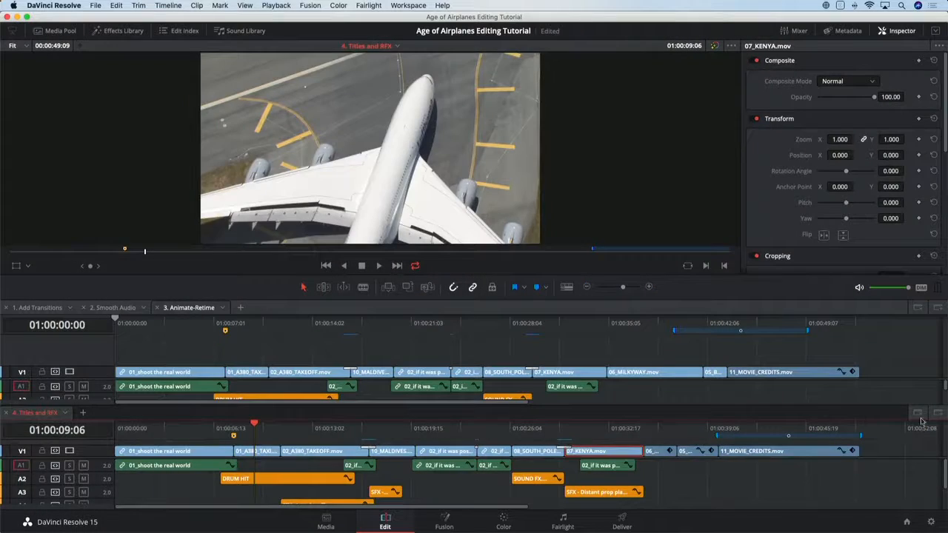
Close the lower timeline pane and set the clip view to show thumbnails only at each clip's start and end.
{"action": "left_click", "coordinate": [918, 414]}
{"action": "left_click", "coordinate": [567, 287]}
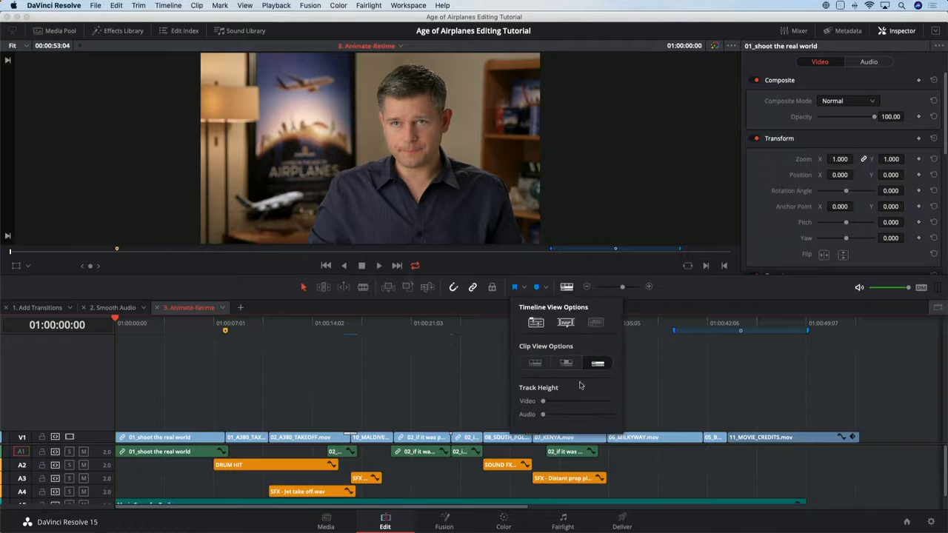
{"action": "left_click", "coordinate": [565, 363]}
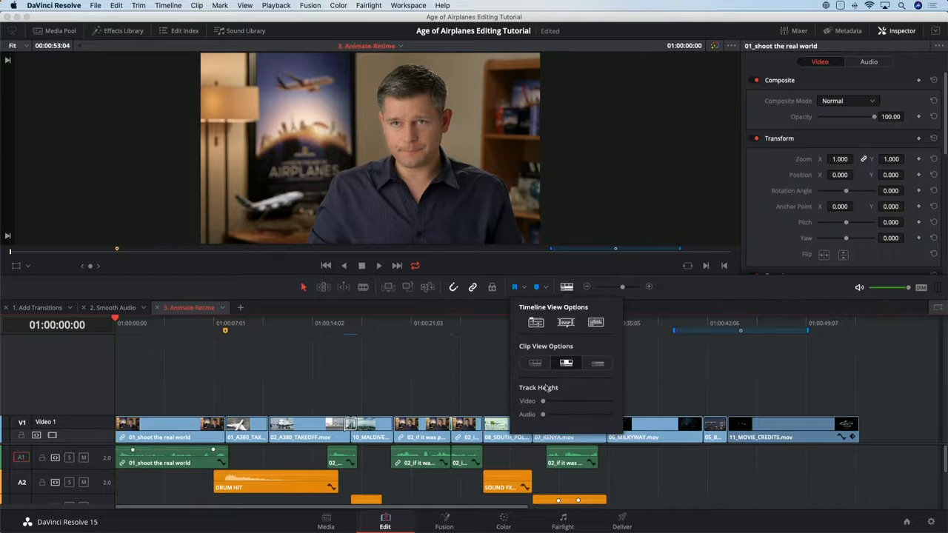
Increase the track heights slightly and raise the divider between video and audio to give the audio tracks more room.
{"action": "mouse_move", "coordinate": [544, 415]}
{"action": "left_mouse_down"}
{"action": "mouse_move", "coordinate": [553, 414]}
{"action": "mouse_move", "coordinate": [548, 401]}
{"action": "left_mouse_up"}
{"action": "left_click", "coordinate": [641, 369]}
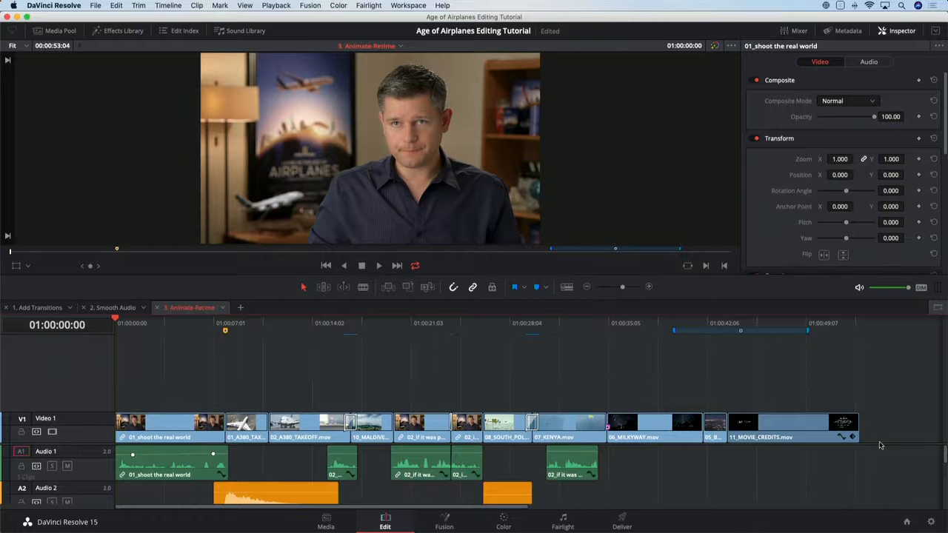
{"action": "left_click_drag", "start_coordinate": [879, 444], "coordinate": [870, 368]}
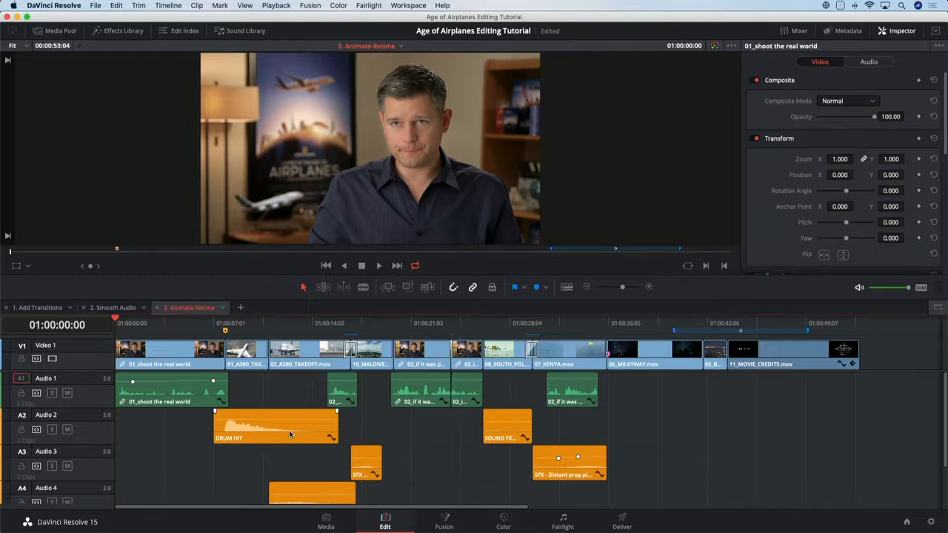
In the 2. Smooth Audio timeline, add one mono audio track below Audio 1 and no video tracks.
{"action": "left_click", "coordinate": [111, 307]}
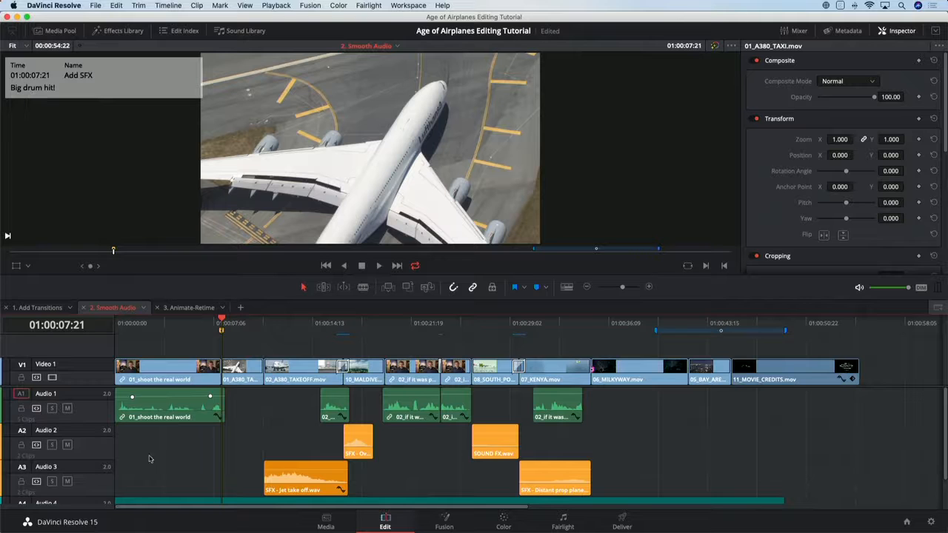
{"action": "right_click", "coordinate": [92, 452]}
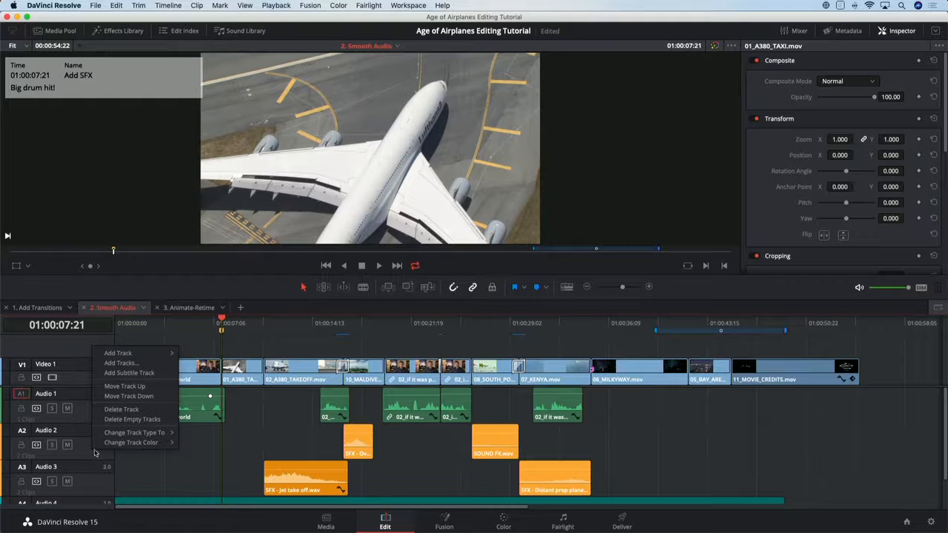
{"action": "mouse_move", "coordinate": [159, 354]}
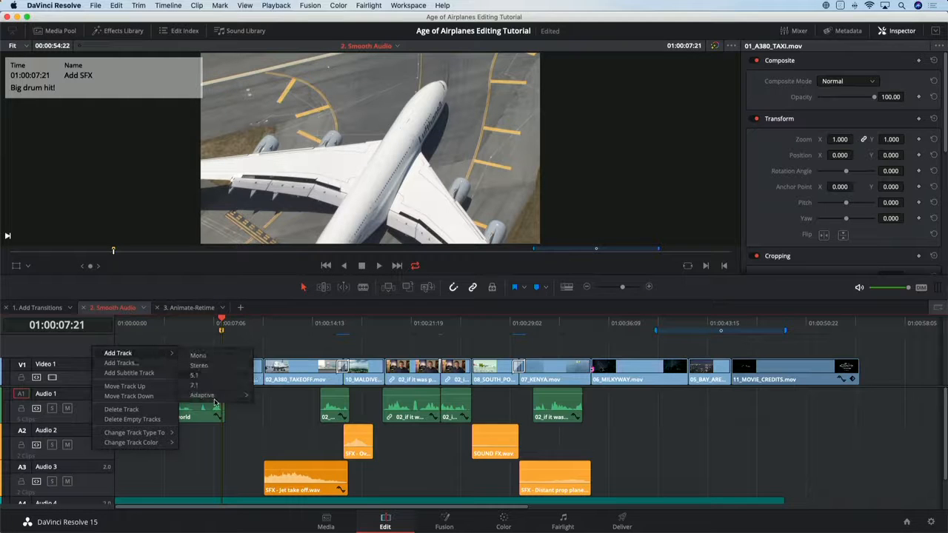
{"action": "left_click", "coordinate": [146, 367]}
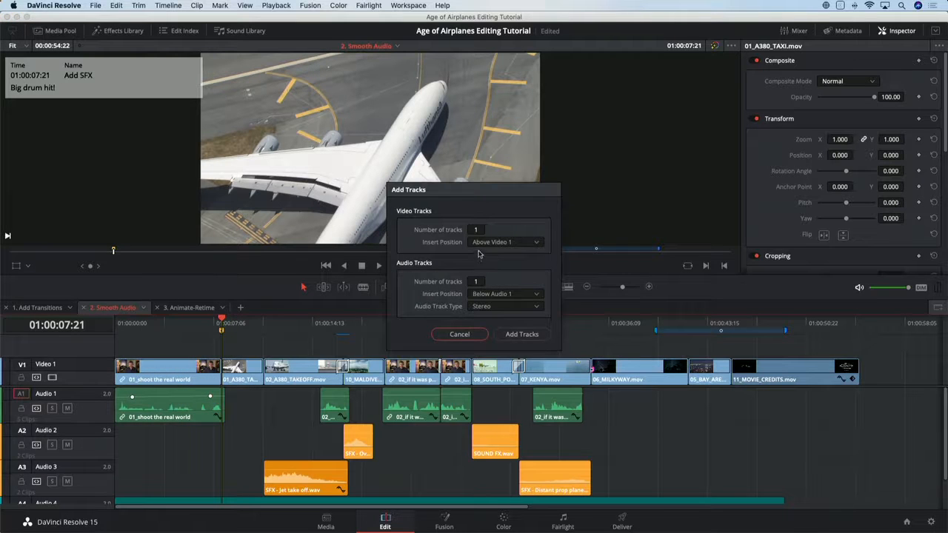
{"action": "left_click", "coordinate": [479, 229]}
{"action": "left_click", "coordinate": [485, 296]}
{"action": "left_click", "coordinate": [516, 320]}
{"action": "left_click", "coordinate": [502, 308]}
{"action": "left_click", "coordinate": [503, 320]}
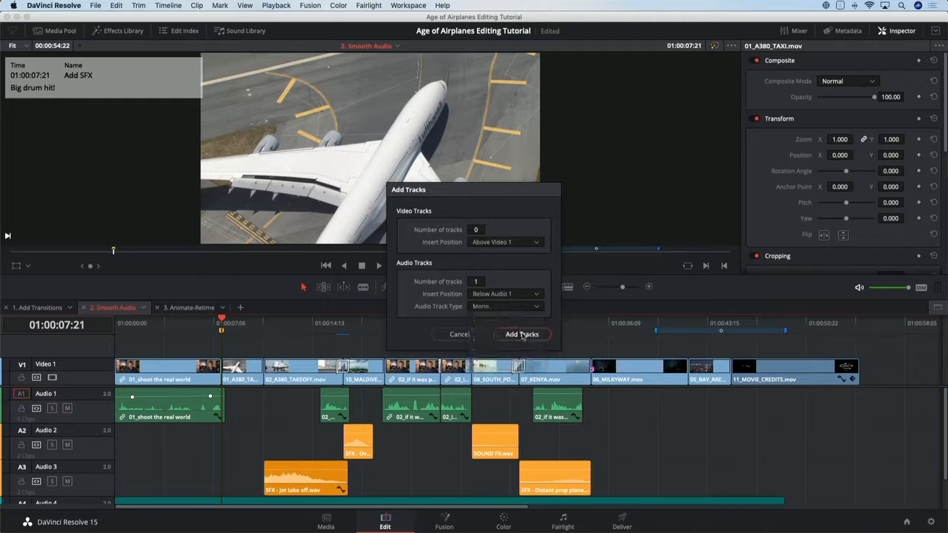
{"action": "left_click", "coordinate": [523, 335]}
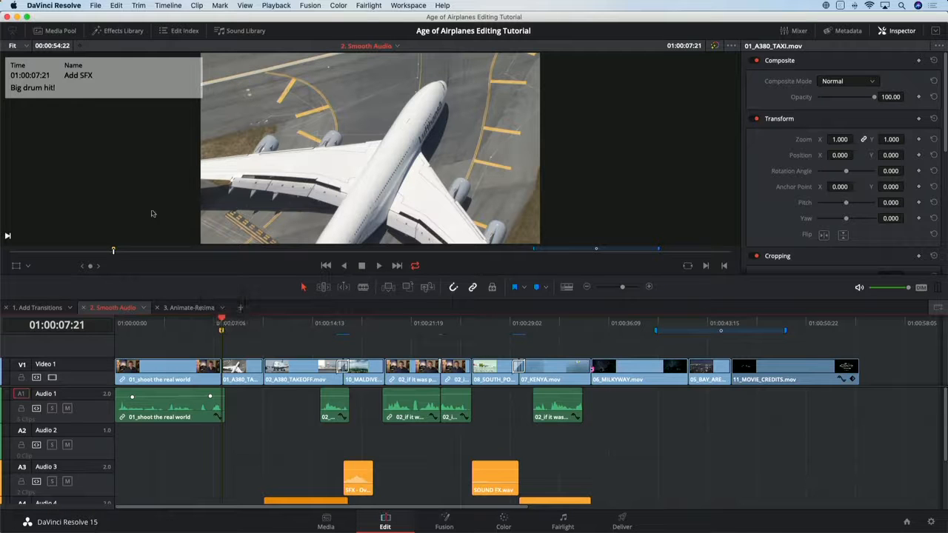
Show the Media Pool at half height and hide the Inspector to widen the timeline and viewer.
{"action": "left_click", "coordinate": [60, 31]}
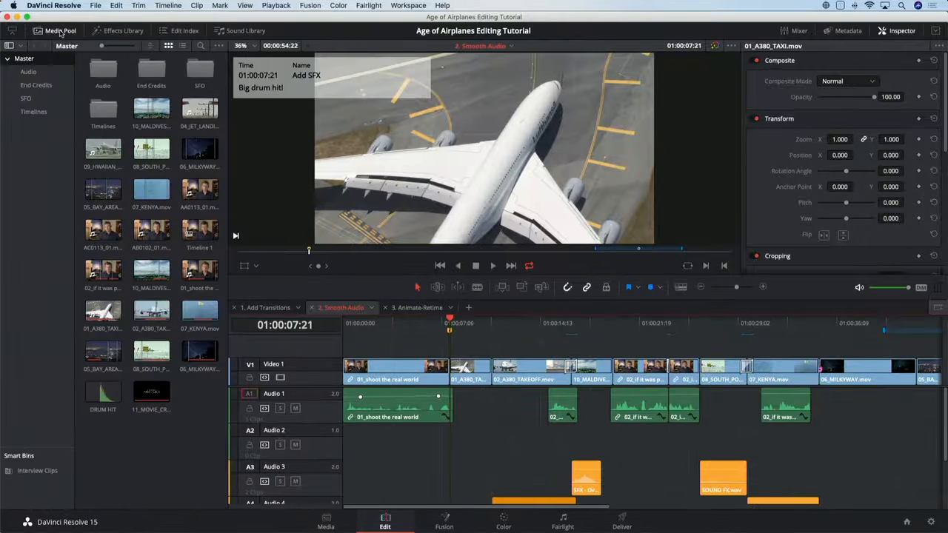
{"action": "left_click", "coordinate": [12, 31]}
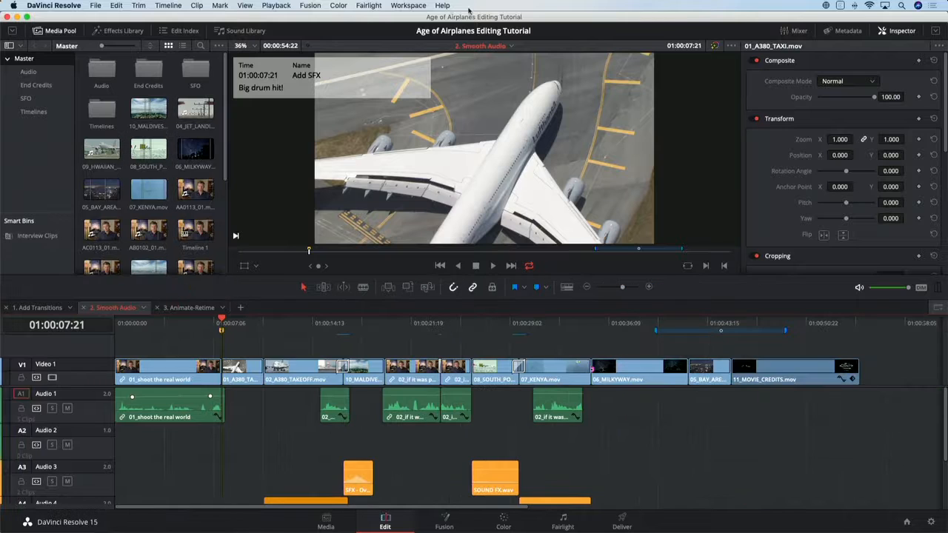
{"action": "left_click", "coordinate": [902, 31]}
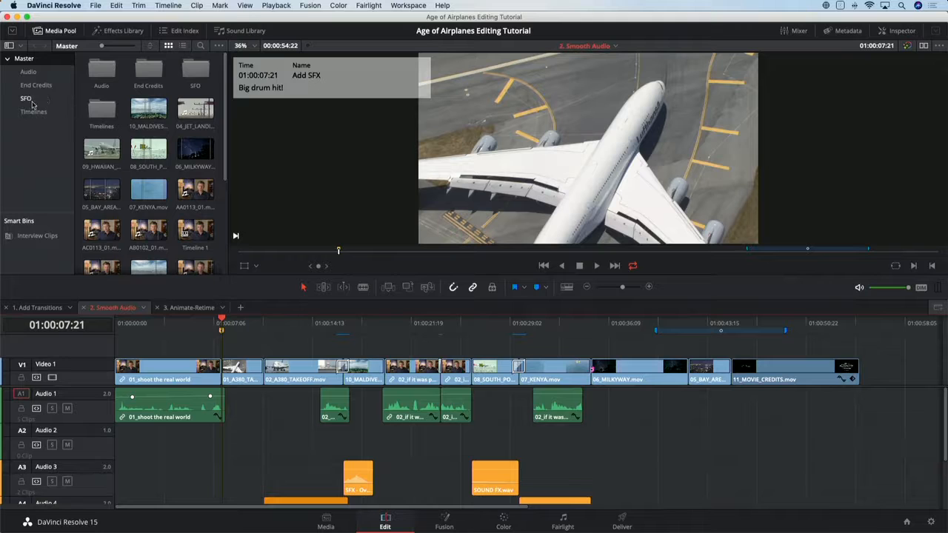
Place DRUM HIT from the Audio bin on Audio 2 at the 01:00:07:21 marker and change the track color to Orange.
{"action": "left_click", "coordinate": [28, 74]}
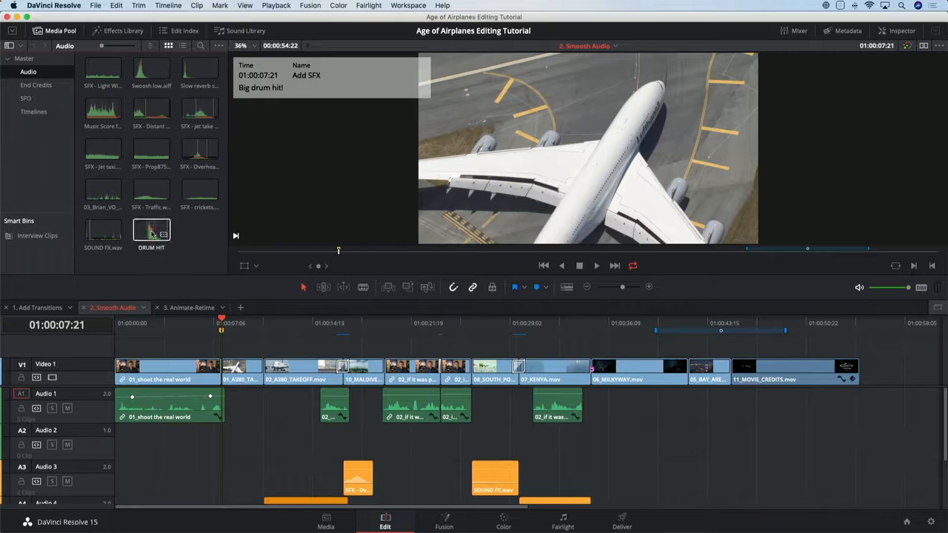
{"action": "left_click_drag", "start_coordinate": [152, 233], "coordinate": [221, 461]}
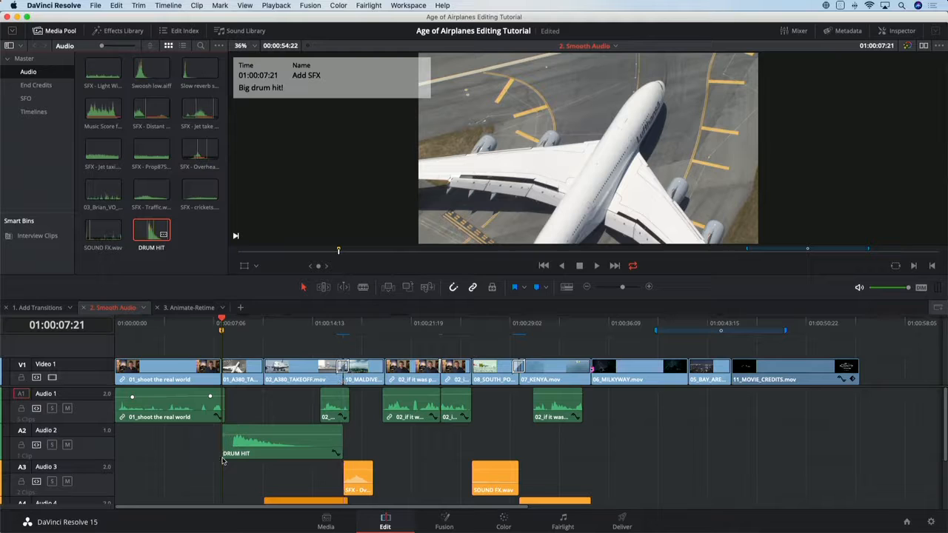
{"action": "right_click", "coordinate": [89, 454]}
{"action": "mouse_move", "coordinate": [148, 443]}
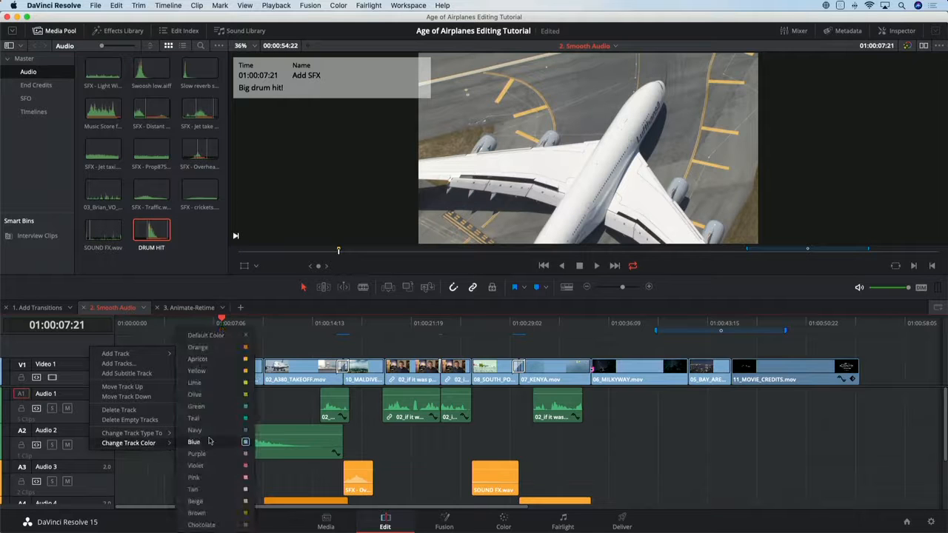
{"action": "left_click", "coordinate": [215, 347]}
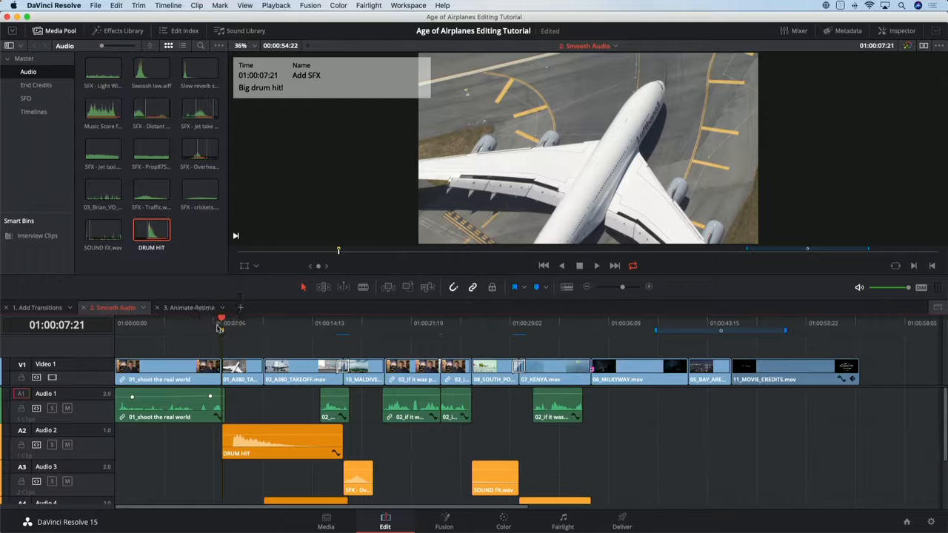
Turn off snapping and shift the DRUM HIT clip earlier so its waveform starts at the cut to 01_A380_TAXI.mov.
{"action": "key", "text": "super+equal"}
{"action": "key", "text": "super+equal"}
{"action": "key", "text": "super+equal"}
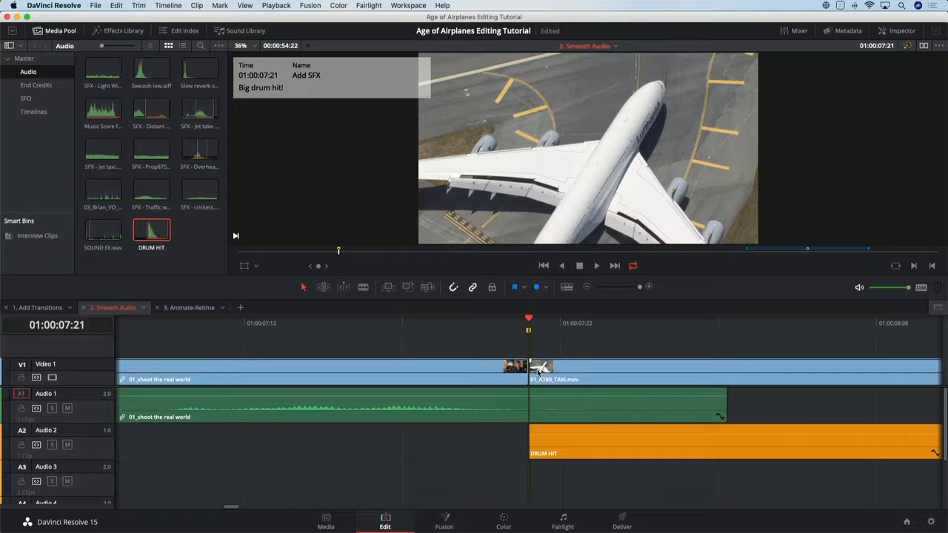
{"action": "left_click", "coordinate": [534, 370]}
{"action": "left_click_drag", "start_coordinate": [534, 368], "coordinate": [565, 369]}
{"action": "left_click_drag", "start_coordinate": [741, 452], "coordinate": [373, 439]}
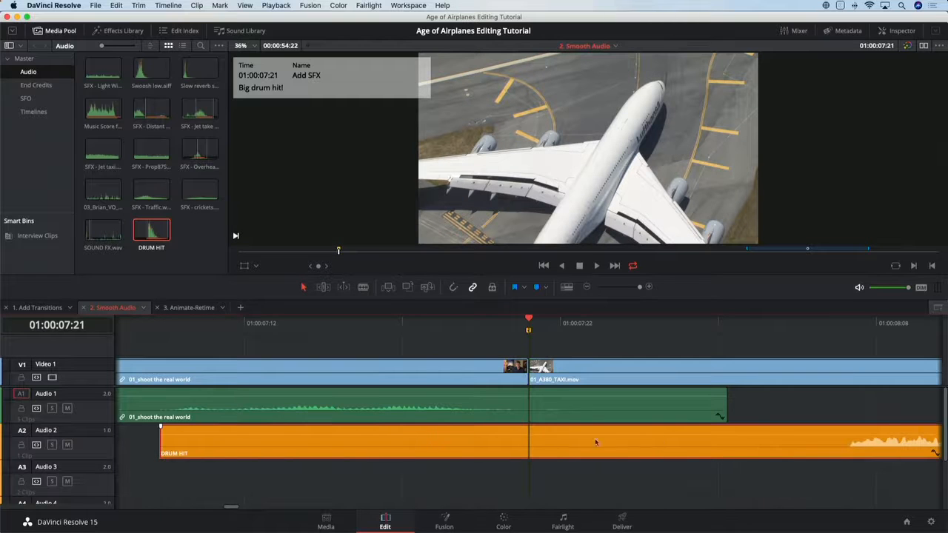
{"action": "left_click_drag", "start_coordinate": [874, 443], "coordinate": [548, 440]}
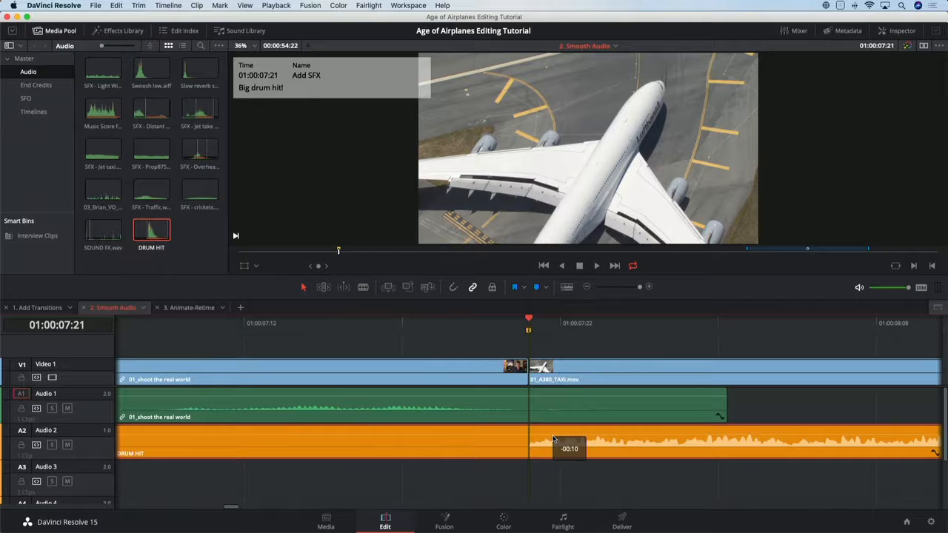
{"action": "left_click_drag", "start_coordinate": [553, 439], "coordinate": [552, 440]}
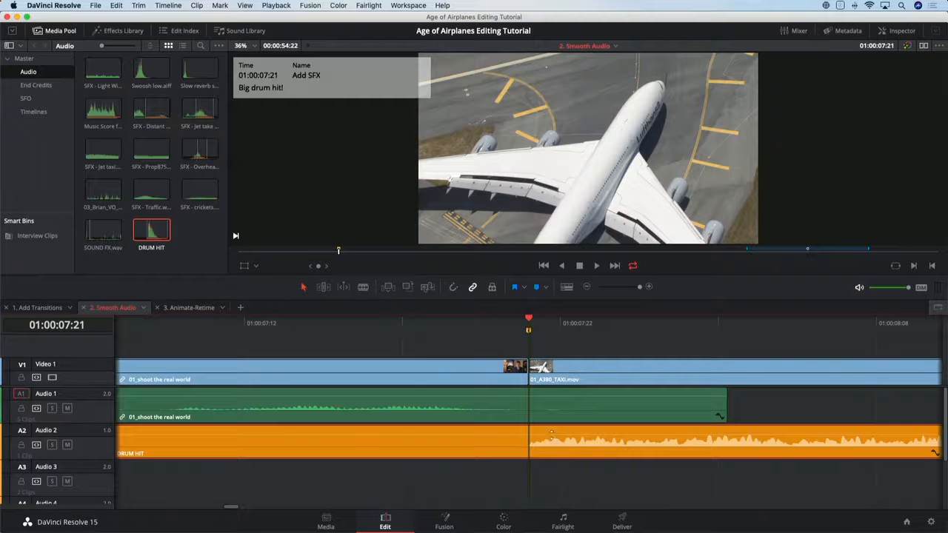
Play the timeline from 01:00:06:06 across the cut to 01_A380_TAXI.mov to check the DRUM HIT timing.
{"action": "key", "text": "super+minus"}
{"action": "key", "text": "super+minus"}
{"action": "key", "text": "super+minus"}
{"action": "key", "text": "super+minus"}
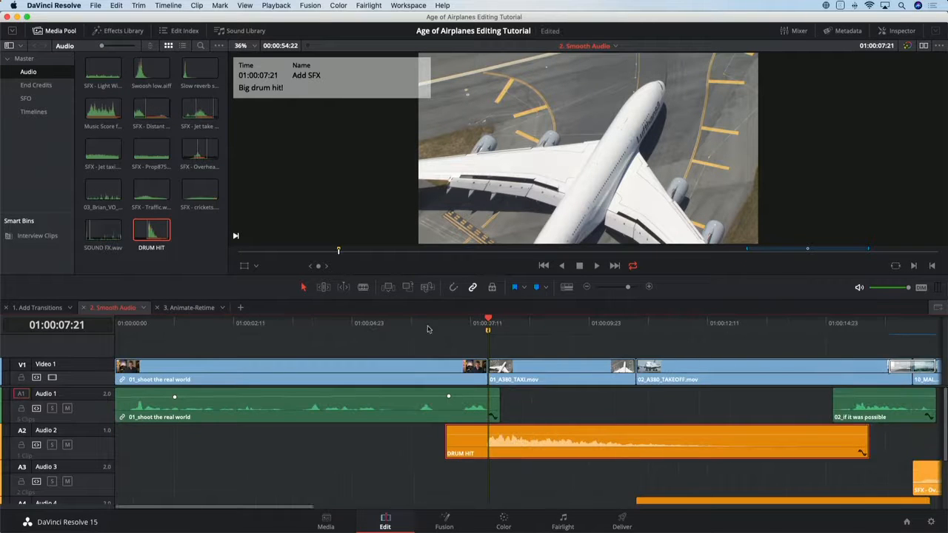
{"action": "left_click", "coordinate": [412, 326]}
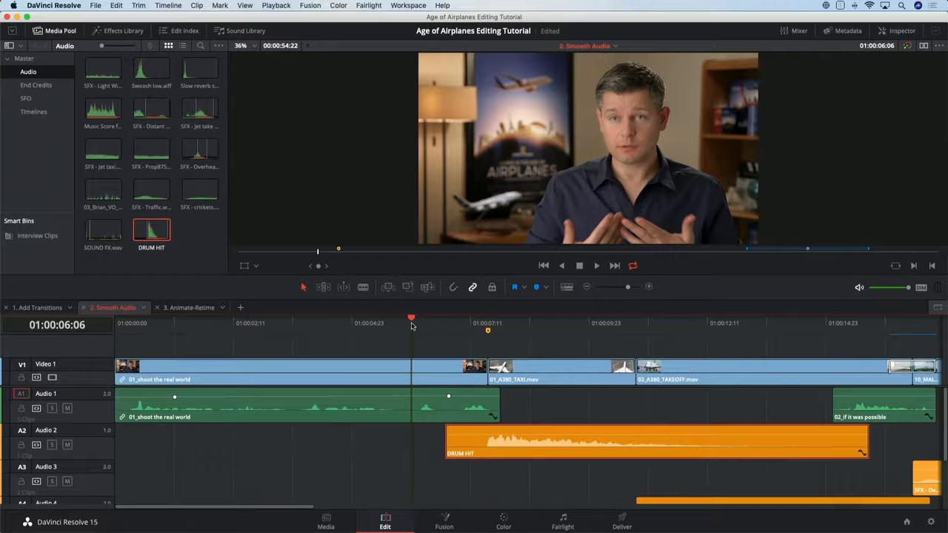
{"action": "key", "text": "space"}
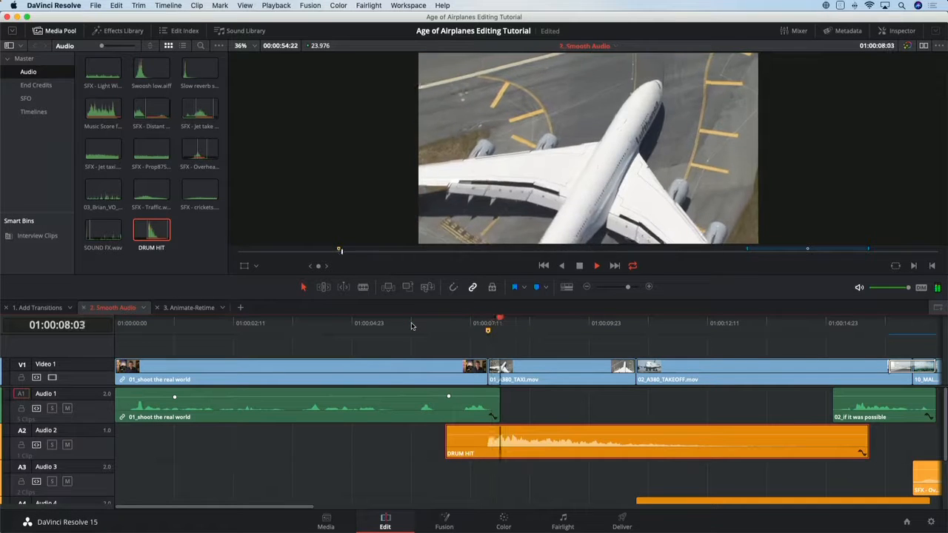
{"action": "key", "text": "space"}
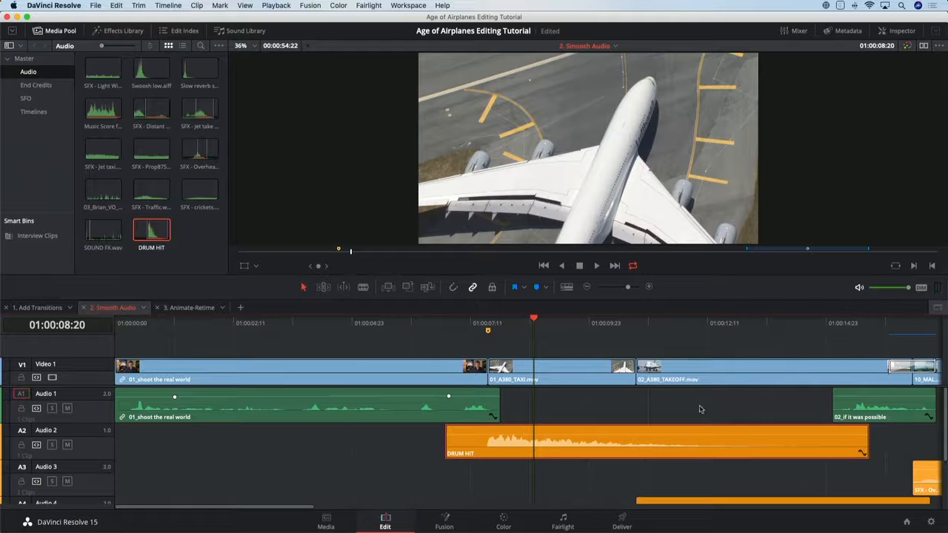
Continue playback into 02_A380_TAKEOFF.mov to listen to the SFX - Jet take off.wav clip on Audio 4.
{"action": "scroll", "coordinate": [701, 409], "scroll_direction": "down", "scroll_amount": 3}
{"action": "key", "text": "space"}
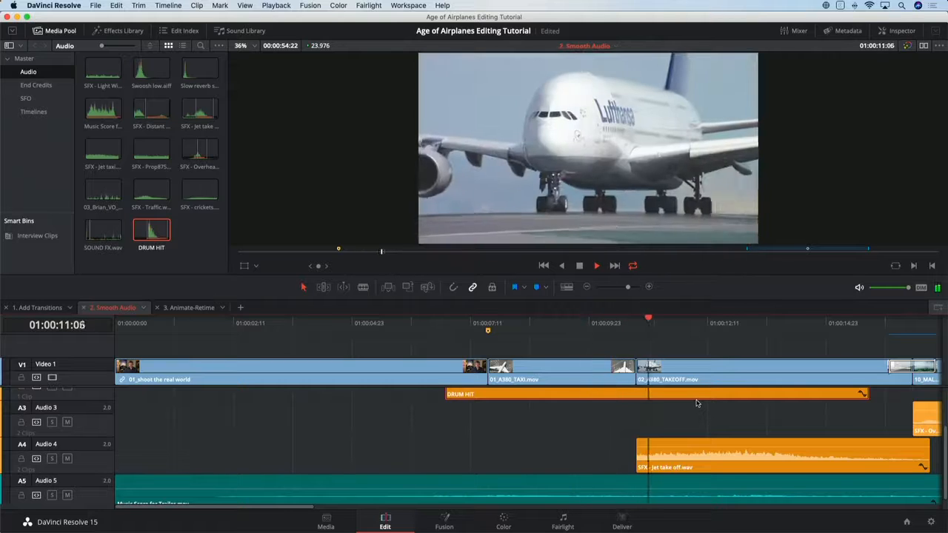
{"action": "key", "text": "space"}
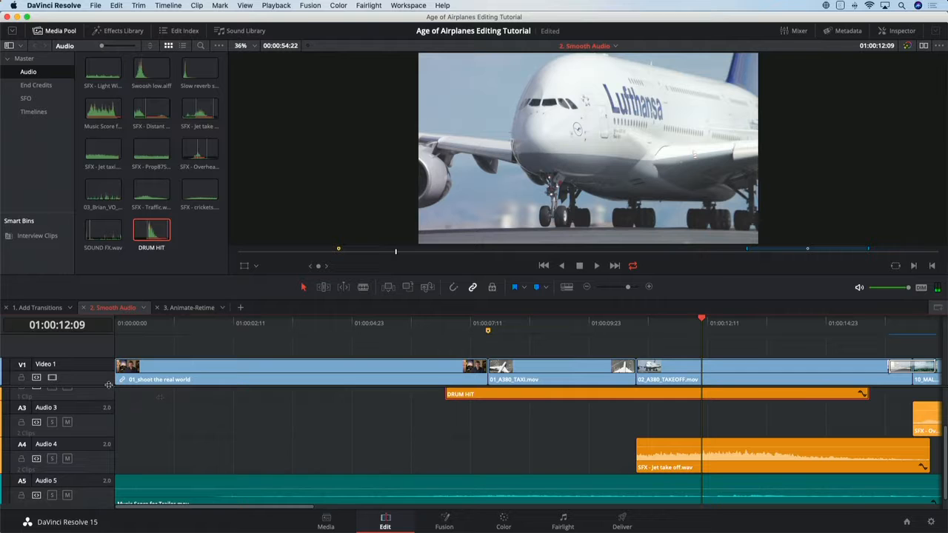
Enlarge the timeline area by reducing the height of the viewer and Media Pool so more audio tracks fit.
{"action": "scroll", "coordinate": [226, 417], "scroll_direction": "up", "scroll_amount": 2}
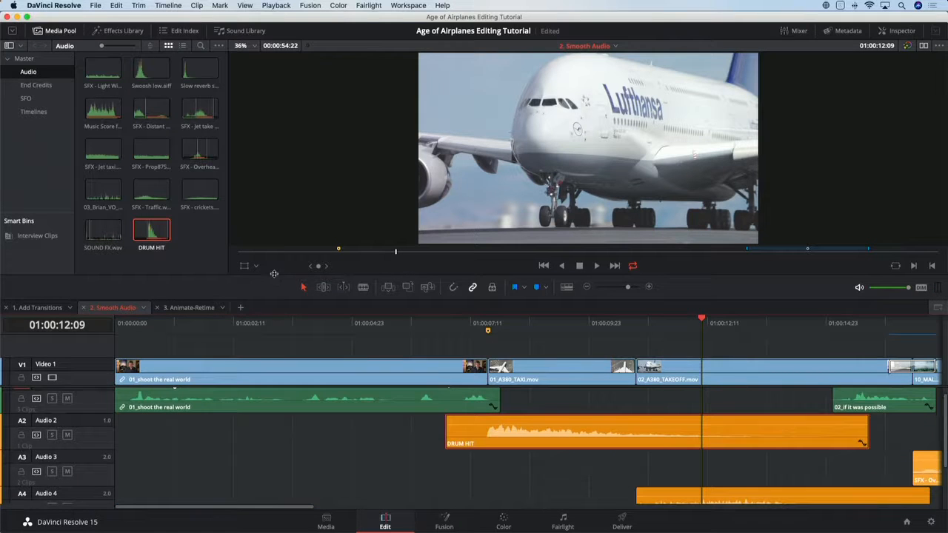
{"action": "left_click_drag", "start_coordinate": [274, 274], "coordinate": [270, 235]}
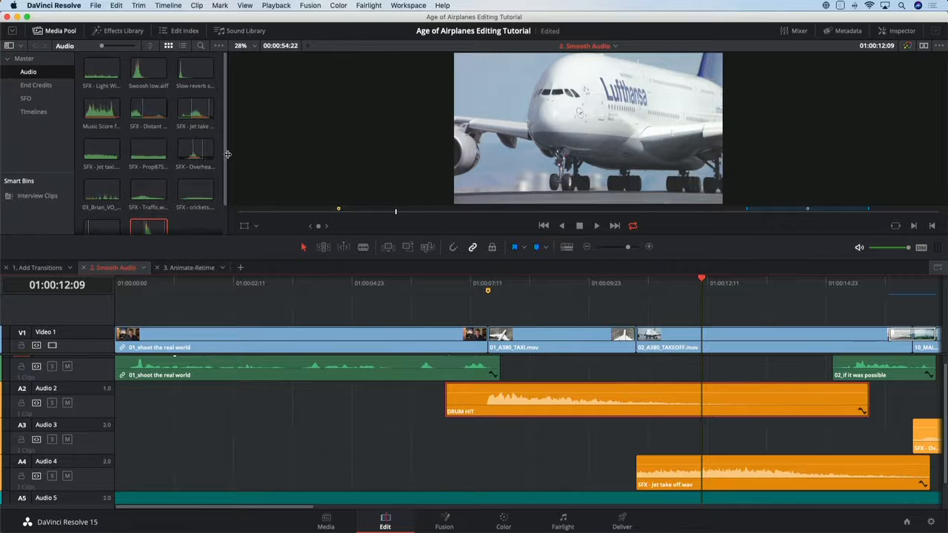
{"action": "mouse_move", "coordinate": [226, 167]}
{"action": "left_mouse_down"}
{"action": "mouse_move", "coordinate": [363, 167]}
{"action": "mouse_move", "coordinate": [226, 165]}
{"action": "left_mouse_up"}
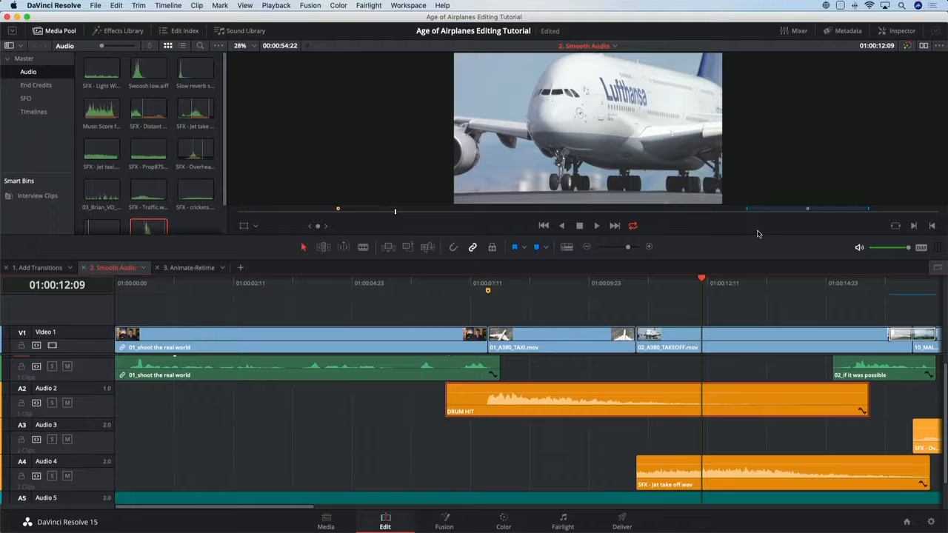
{"action": "left_click", "coordinate": [398, 4]}
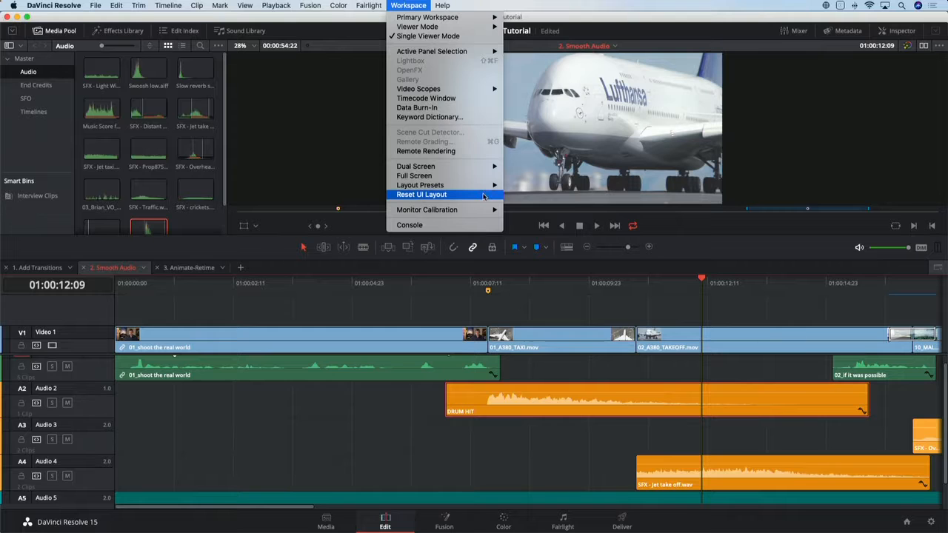
{"action": "left_click", "coordinate": [635, 309]}
Show the Mixer beside the timeline and fit the whole timeline in the remaining width.
{"action": "left_click", "coordinate": [797, 30]}
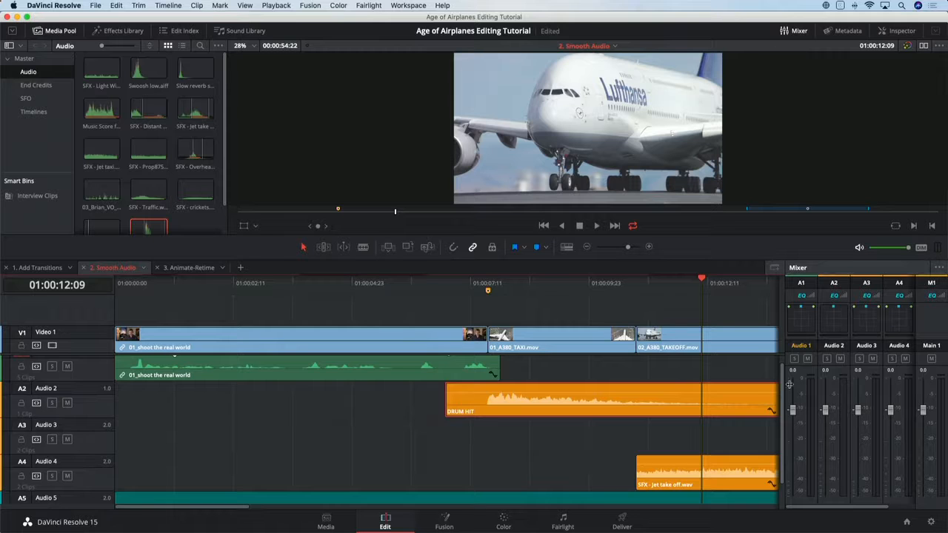
{"action": "mouse_move", "coordinate": [784, 374]}
{"action": "left_mouse_down"}
{"action": "mouse_move", "coordinate": [825, 375]}
{"action": "mouse_move", "coordinate": [787, 373]}
{"action": "left_mouse_up"}
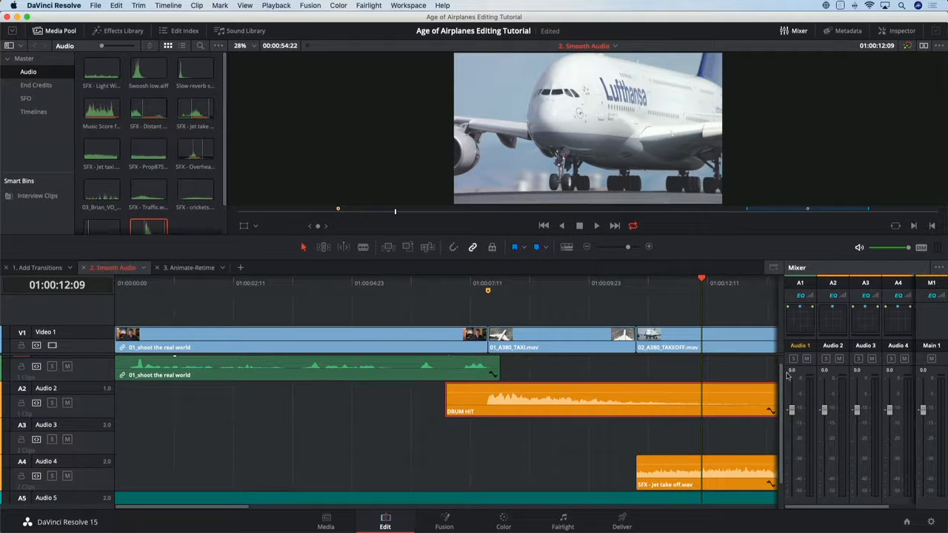
{"action": "key", "text": "shift+z"}
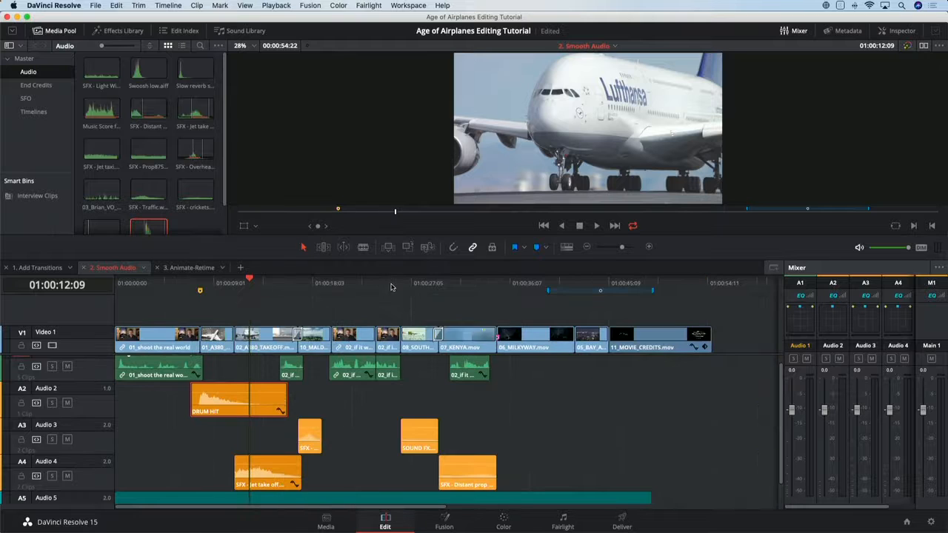
Play from 01:00:11:18 and watch the track levels in the Mixer during the jet takeoff sound.
{"action": "left_click", "coordinate": [243, 286]}
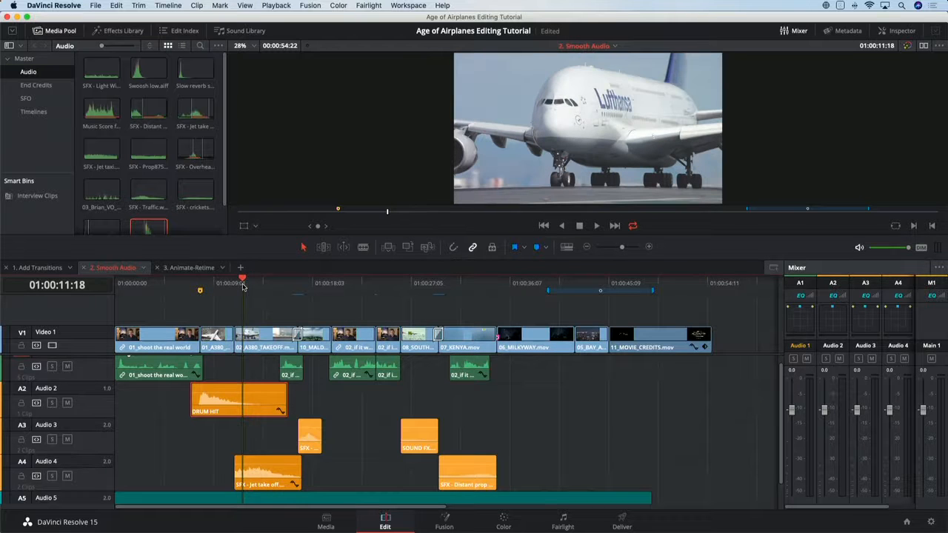
{"action": "key", "text": "space"}
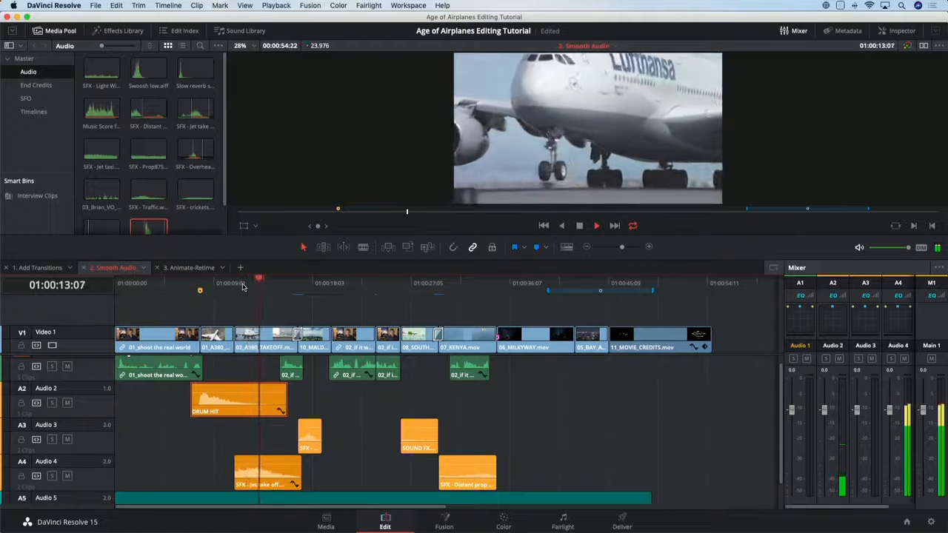
{"action": "key", "text": "space"}
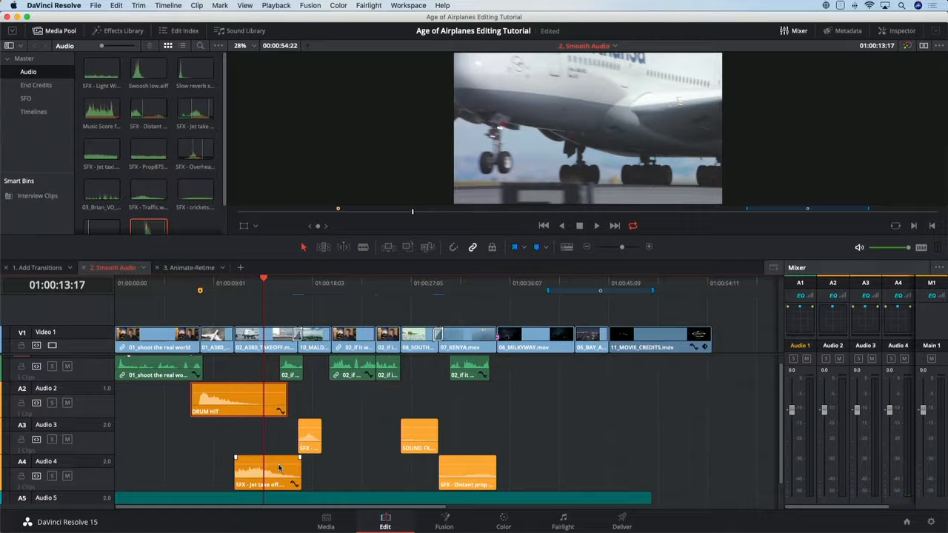
Lower the Main 1 fader to -9.1, view the SFX - Jet take off.wav waveform in the viewer, and return to the timeline at 01:00:13:02.
{"action": "left_click", "coordinate": [289, 473]}
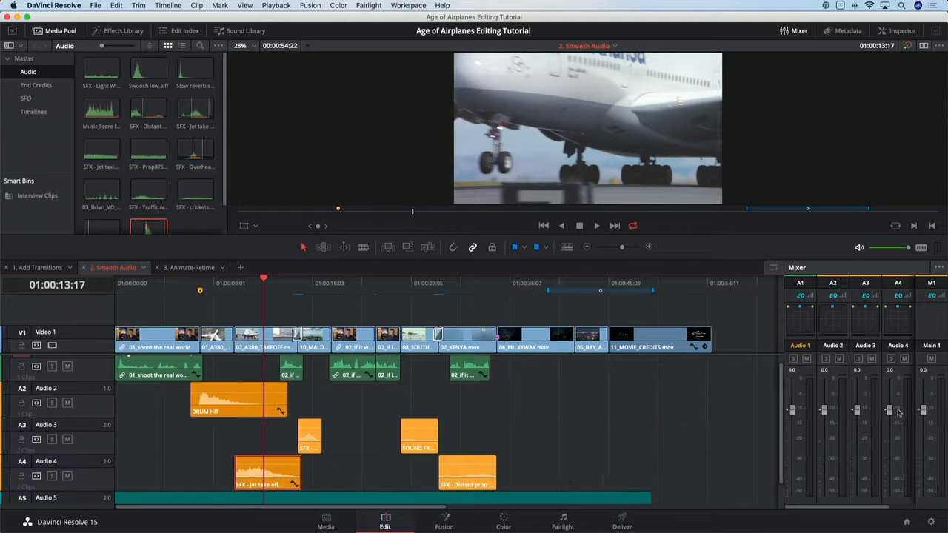
{"action": "left_click_drag", "start_coordinate": [922, 411], "coordinate": [923, 440]}
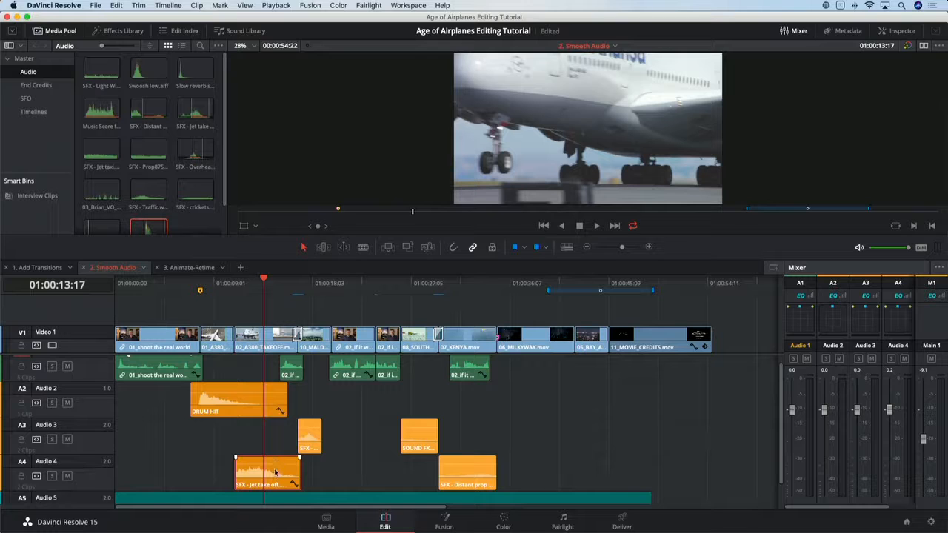
{"action": "double_click", "coordinate": [277, 474]}
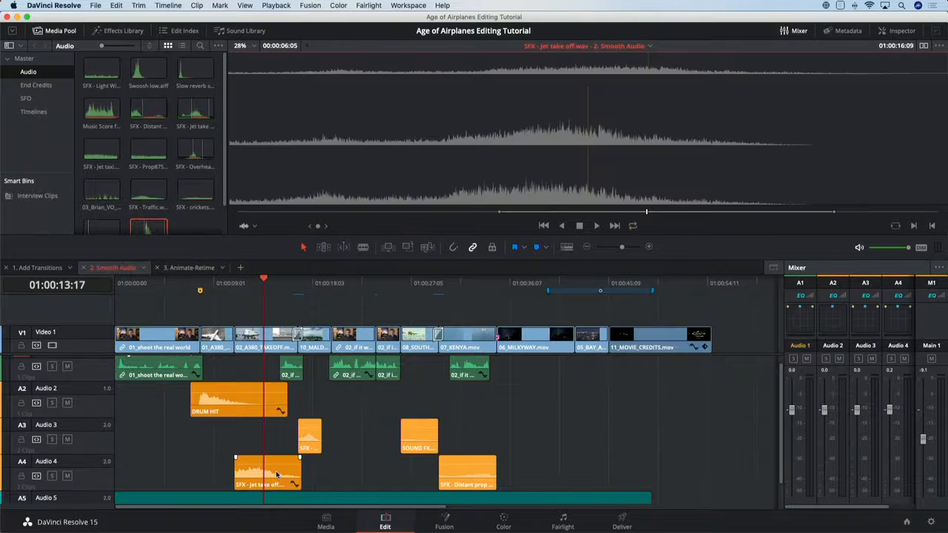
{"action": "left_click", "coordinate": [257, 283]}
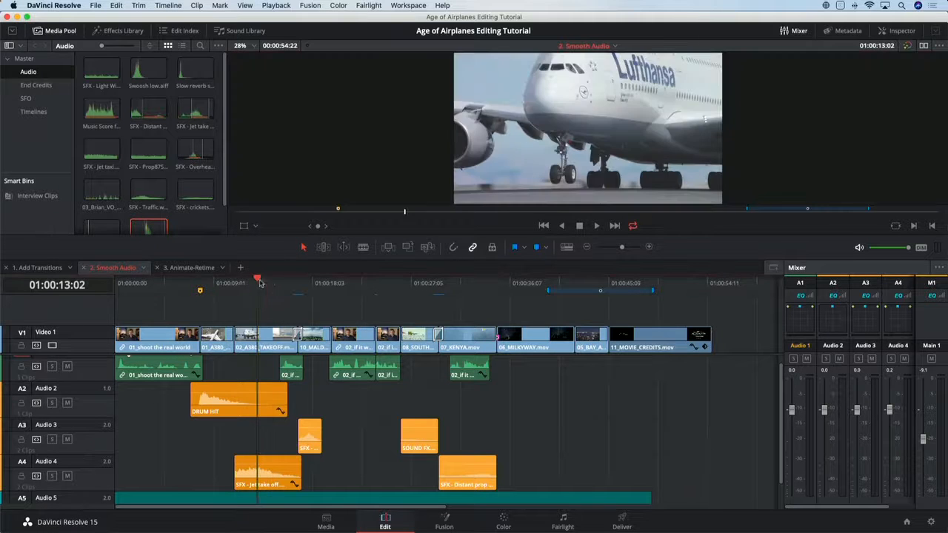
Show the SFX - Jet take off.wav settings in a full-height Inspector and switch the Mixer to Meters.
{"action": "left_click", "coordinate": [898, 31]}
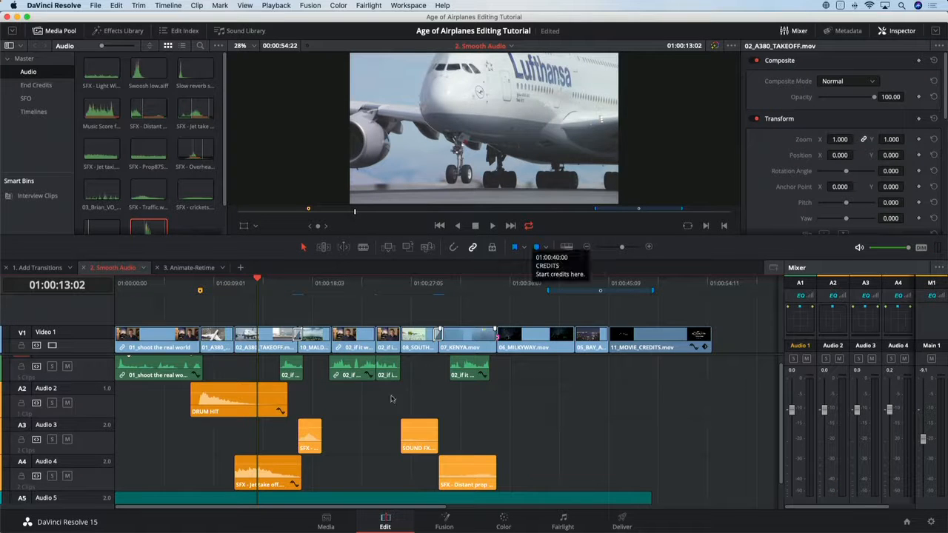
{"action": "left_click", "coordinate": [276, 480]}
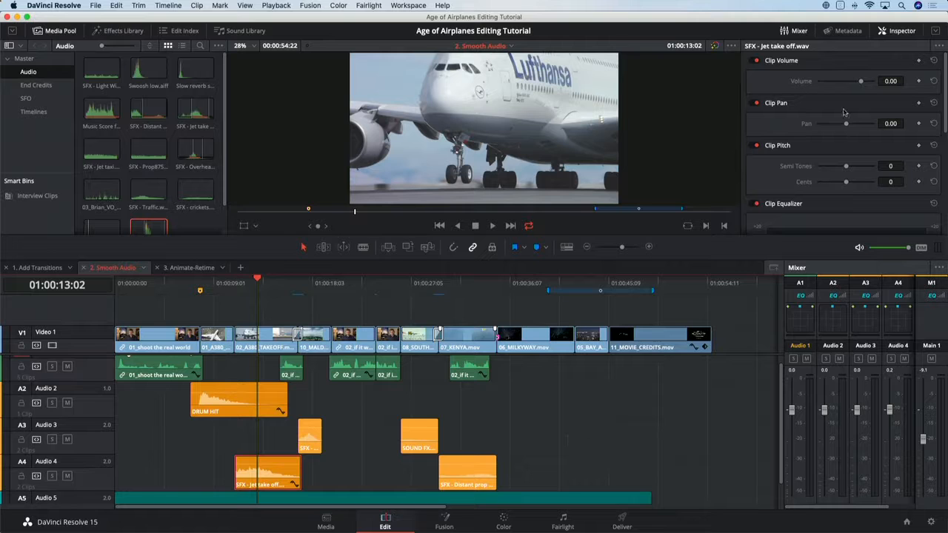
{"action": "left_click", "coordinate": [936, 31]}
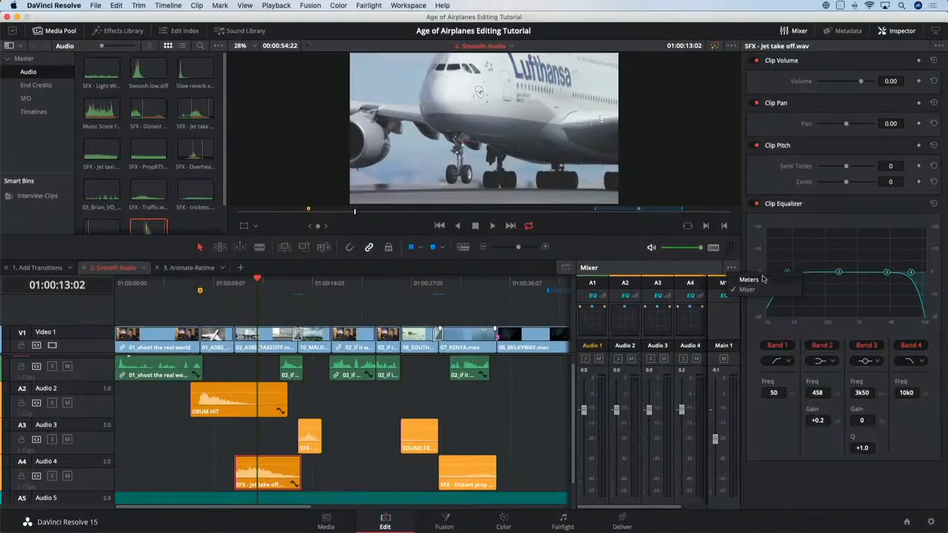
{"action": "left_click", "coordinate": [763, 280]}
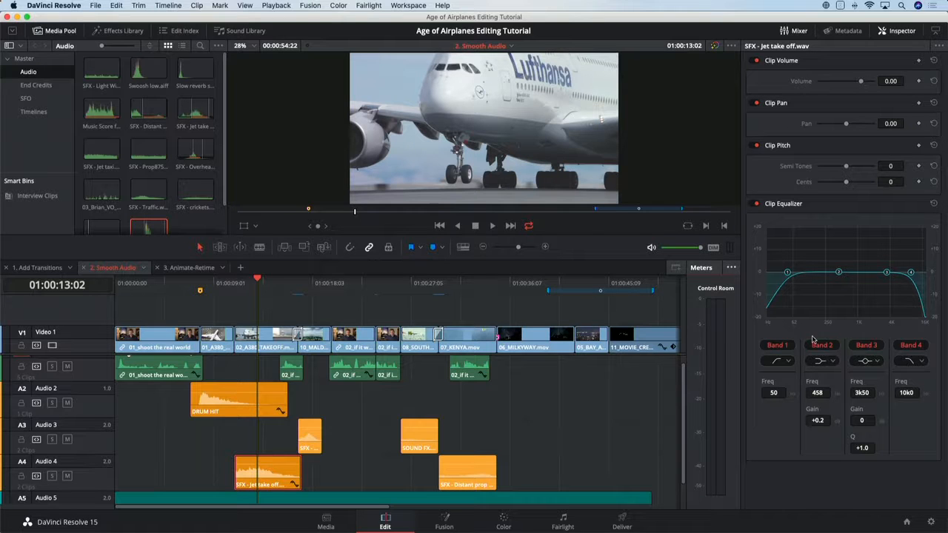
Set the clip volume of SFX - Jet take off.wav to -19.60 and hide the Inspector.
{"action": "left_click_drag", "start_coordinate": [891, 81], "coordinate": [818, 80]}
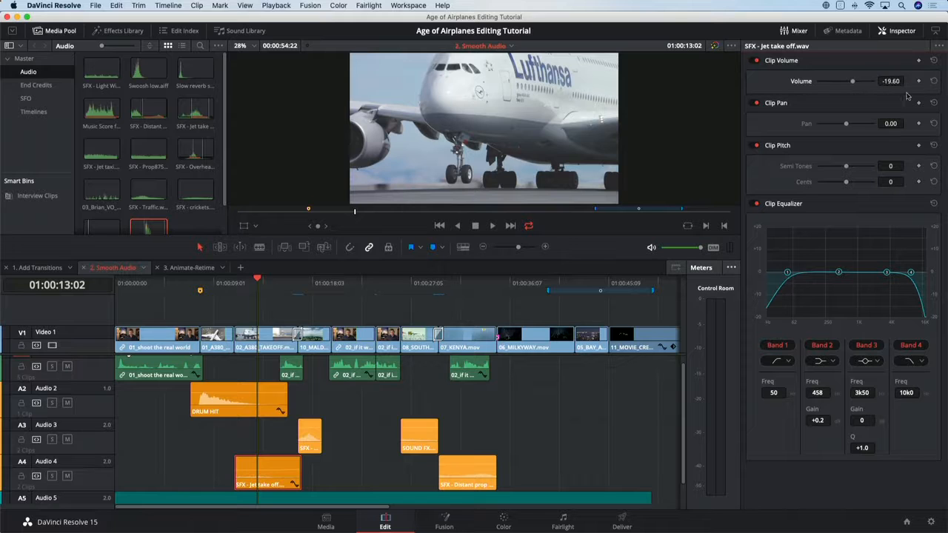
{"action": "left_click", "coordinate": [906, 33]}
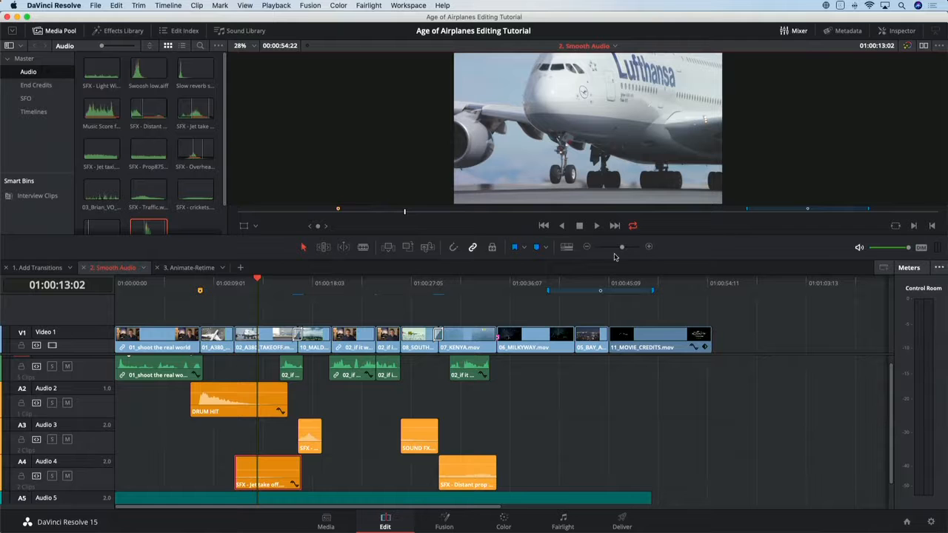
Play the timeline from shortly before the takeoff shot to check the lowered jet sound on the meters.
{"action": "left_click", "coordinate": [226, 286]}
{"action": "key", "text": "space"}
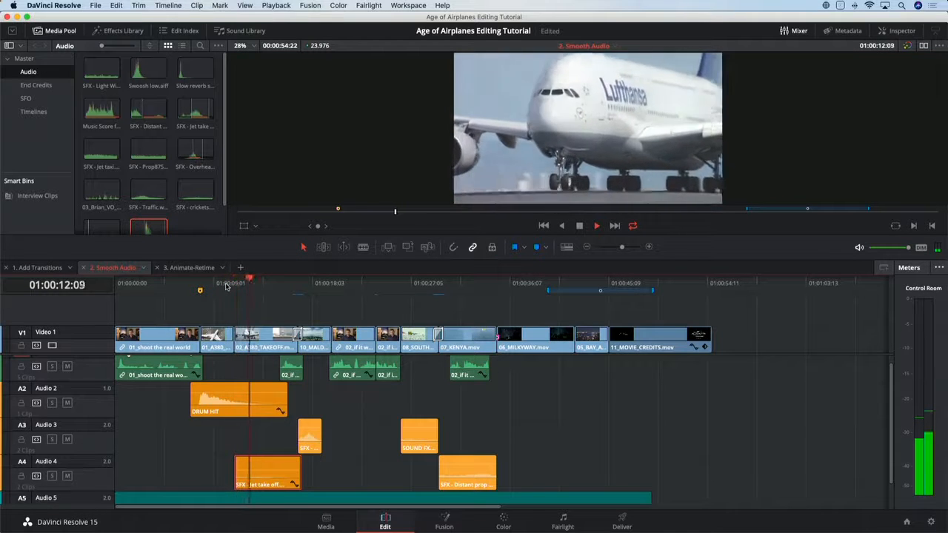
{"action": "key", "text": "space"}
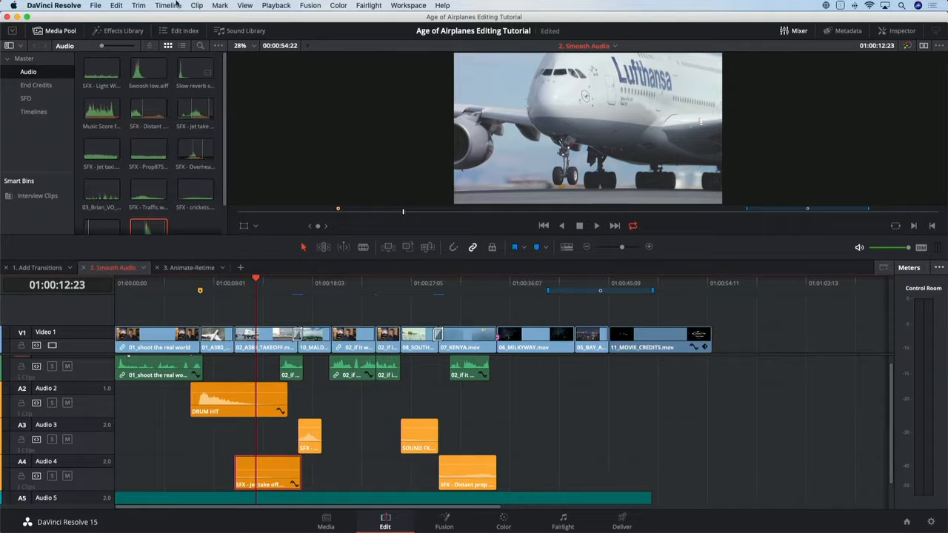
Copy SFX - Jet take off.wav and paste only its Volume attribute onto the other three sound effects on Audio 3 and Audio 4.
{"action": "left_click", "coordinate": [116, 5]}
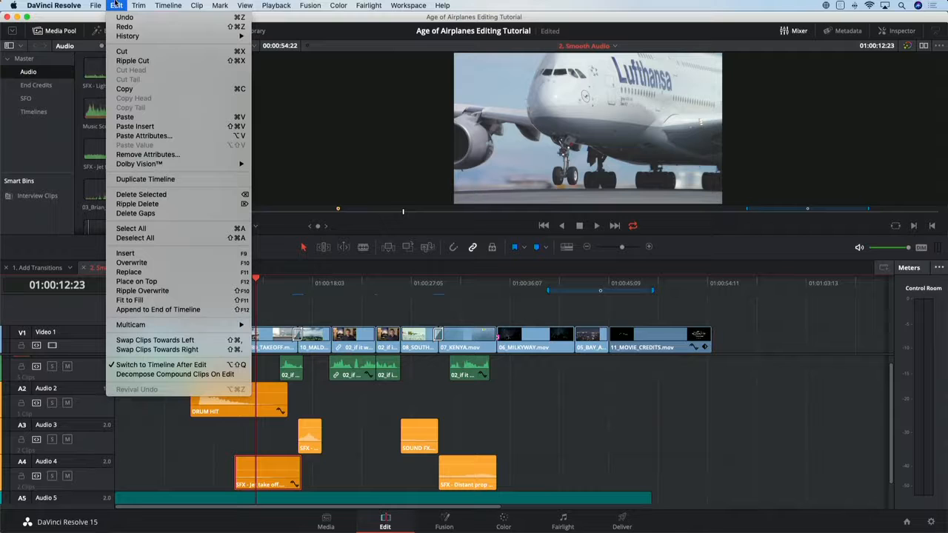
{"action": "left_click", "coordinate": [124, 89]}
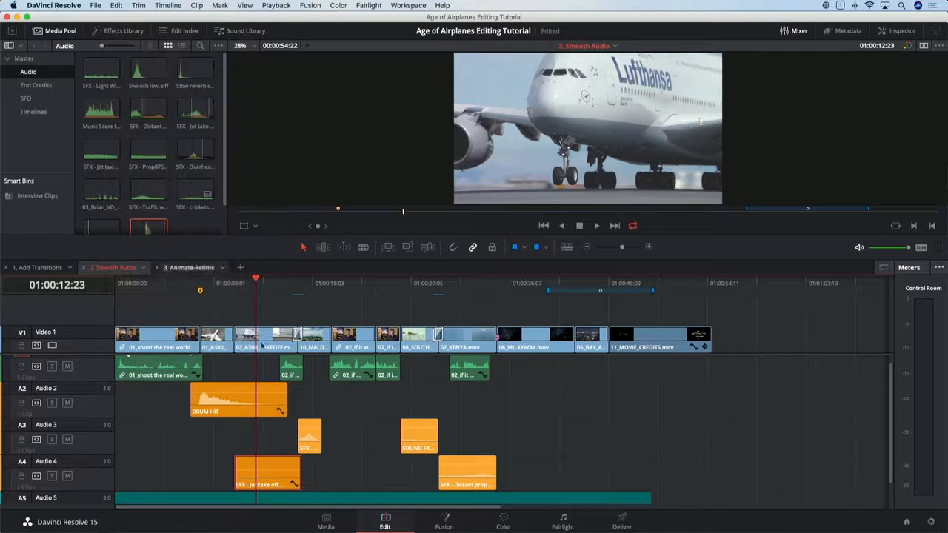
{"action": "left_click_drag", "start_coordinate": [540, 435], "coordinate": [311, 473]}
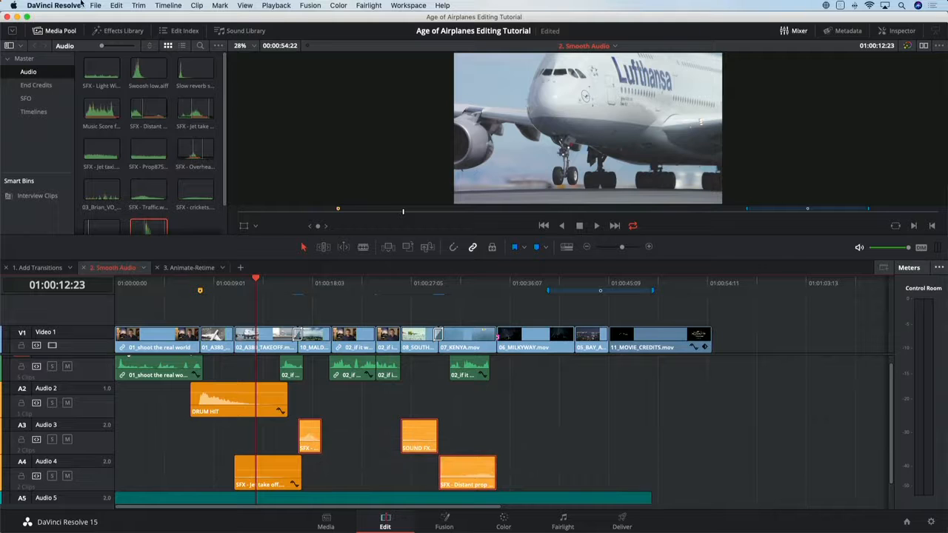
{"action": "left_click", "coordinate": [115, 5]}
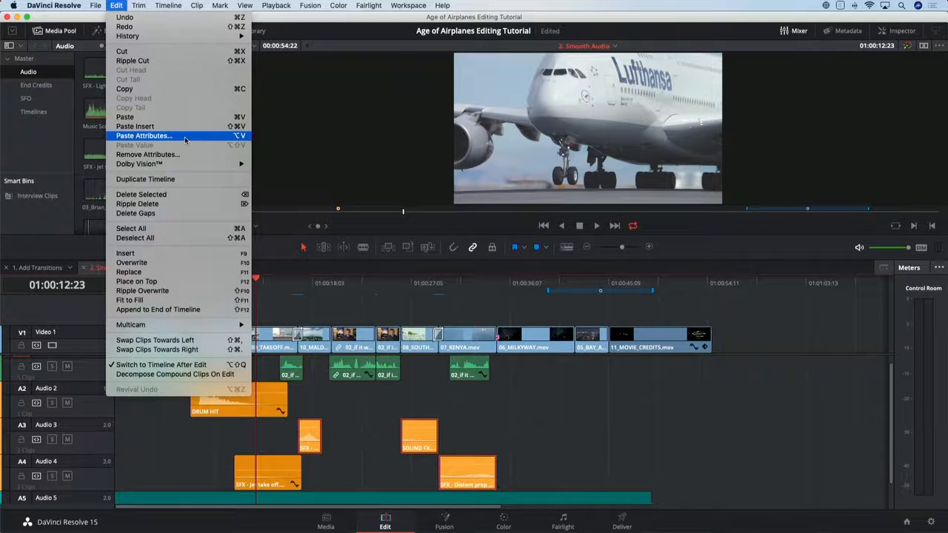
{"action": "left_click", "coordinate": [144, 136]}
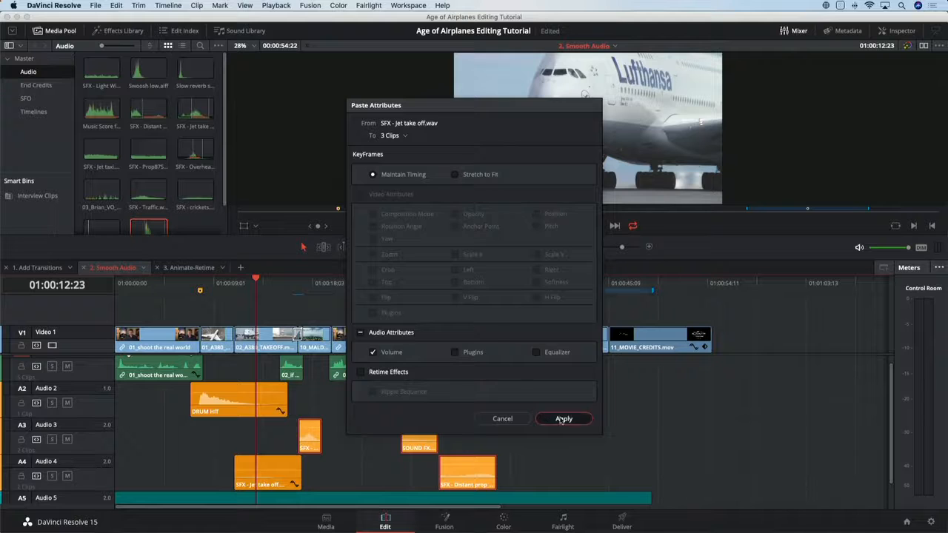
{"action": "left_click", "coordinate": [559, 419]}
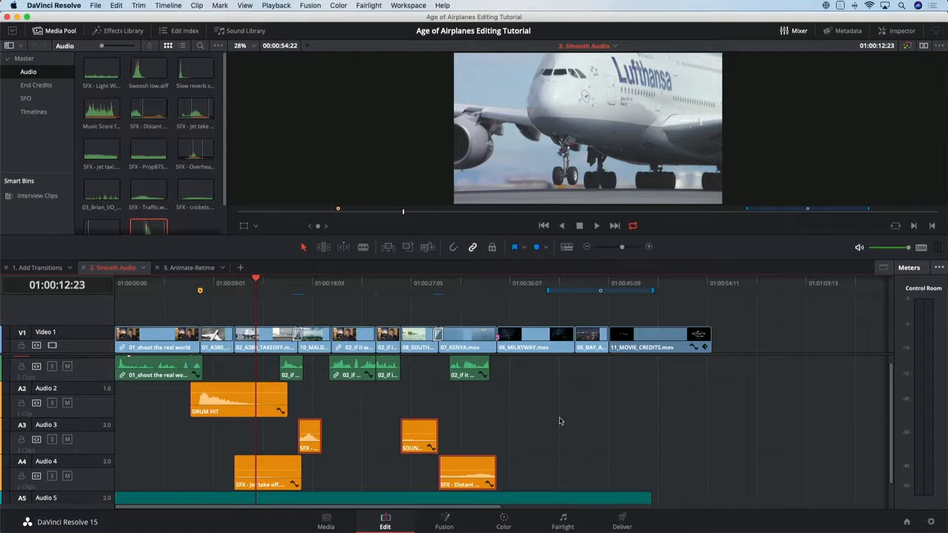
Play the end of the South Pole shot into 07_KENYA.mov to check the distant prop plane sound.
{"action": "left_click", "coordinate": [436, 283]}
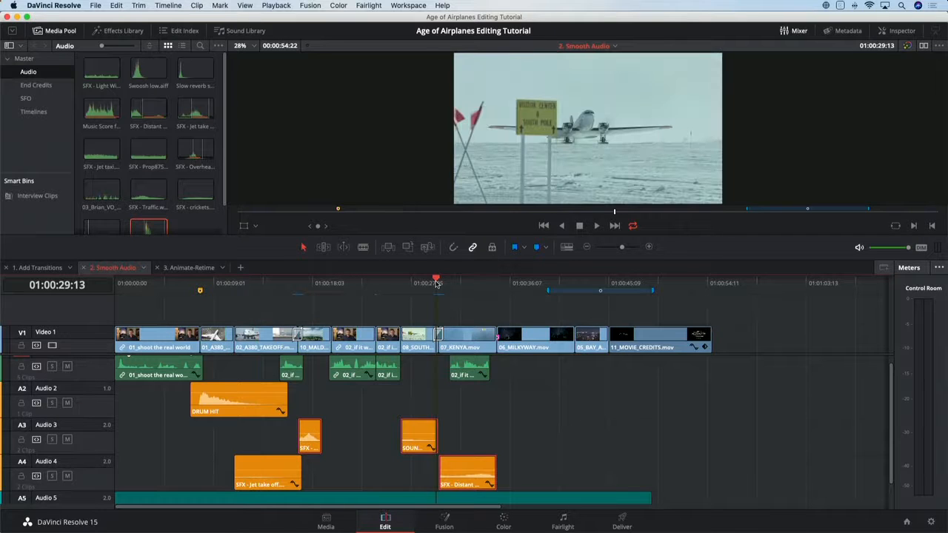
{"action": "key", "text": "space"}
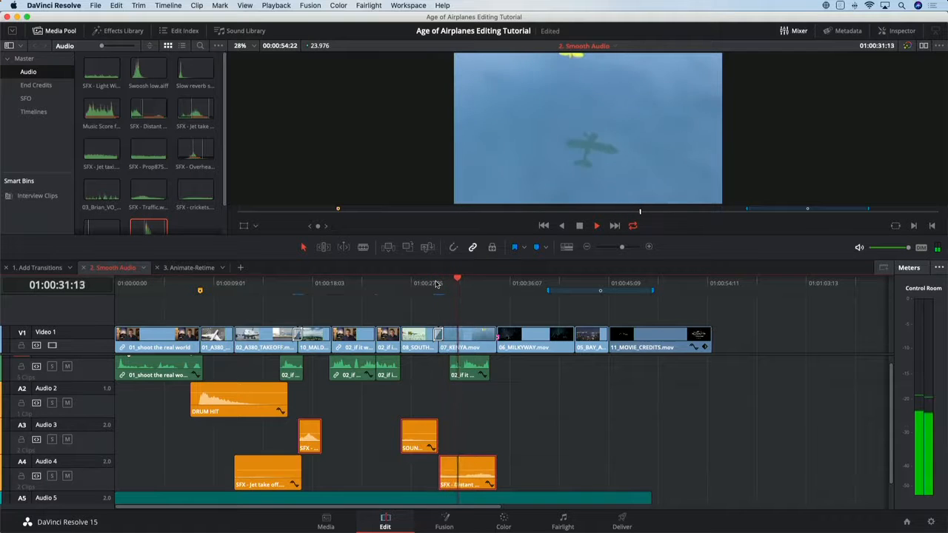
{"action": "key", "text": "space"}
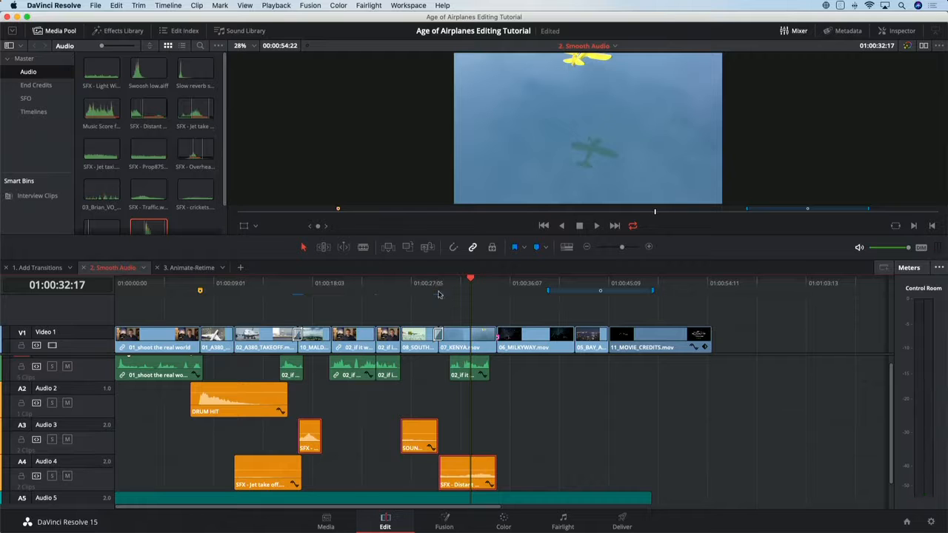
Place the playhead at 01:00:31:10 in the Kenya shot and increase the audio track height.
{"action": "left_click_drag", "start_coordinate": [475, 286], "coordinate": [457, 287]}
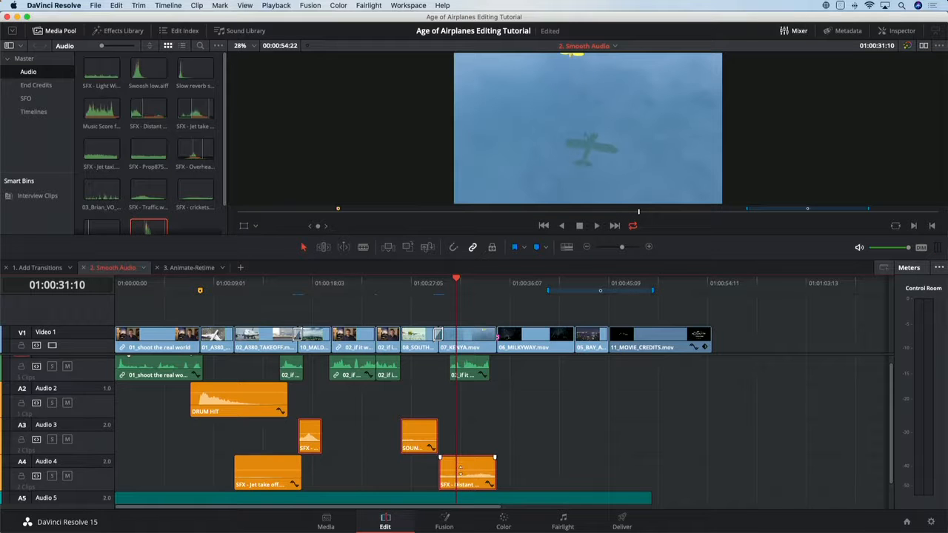
{"action": "scroll", "coordinate": [460, 471], "scroll_direction": "up", "scroll_amount": 3}
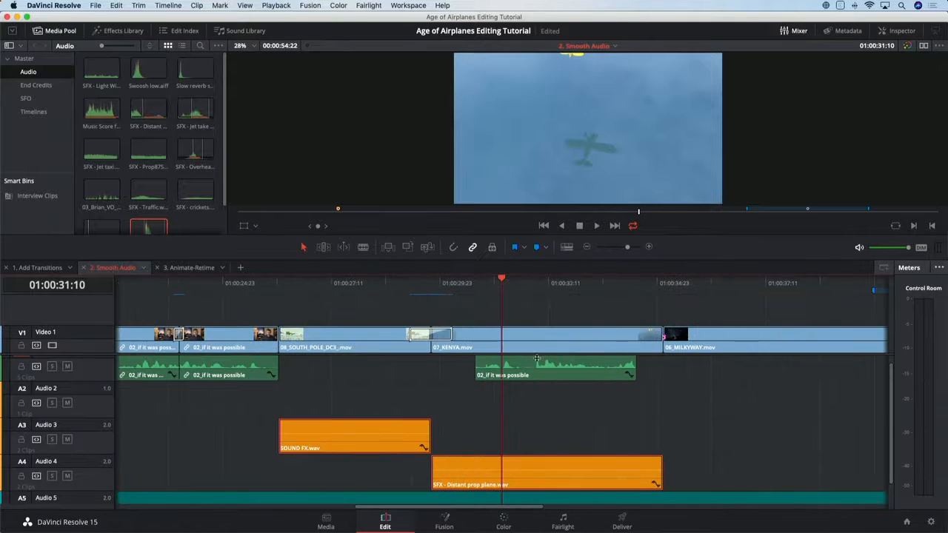
{"action": "left_click", "coordinate": [569, 247]}
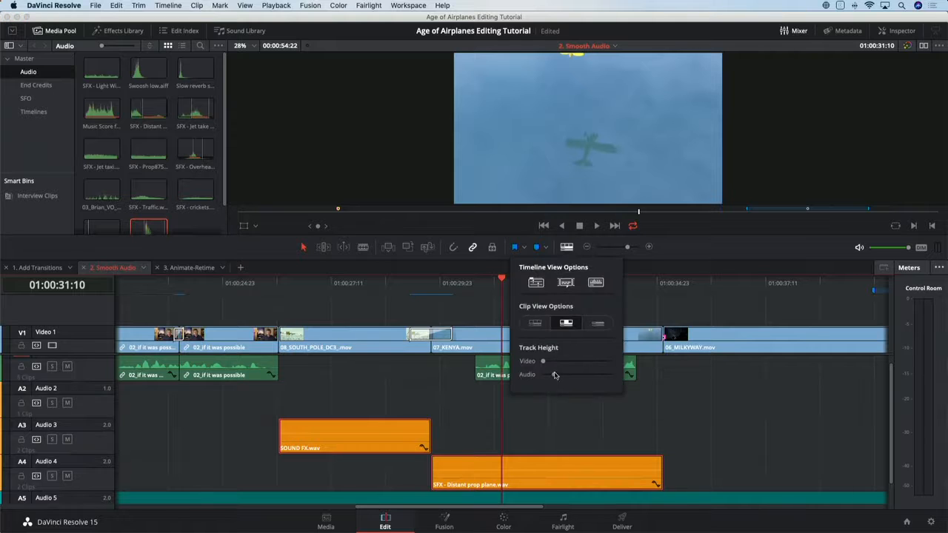
{"action": "left_click_drag", "start_coordinate": [556, 376], "coordinate": [565, 375]}
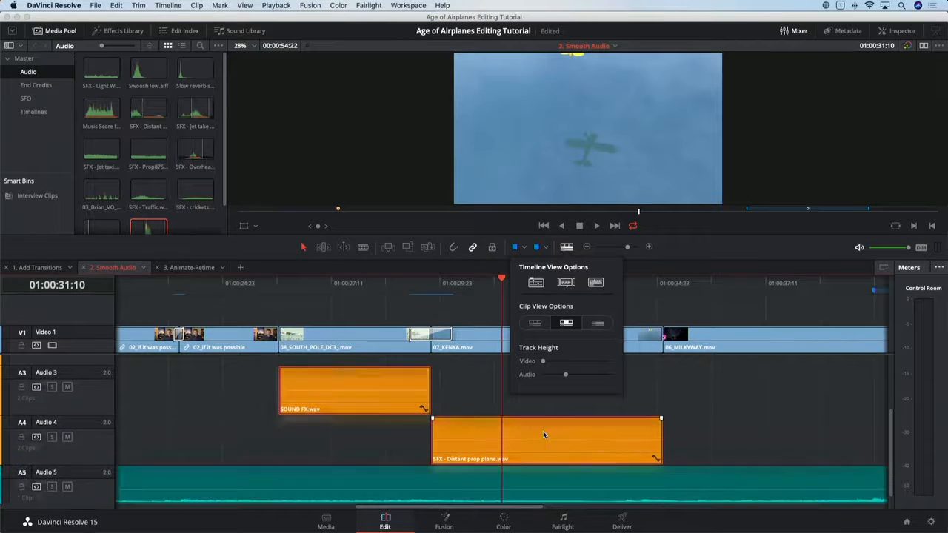
Ramp the volume of SFX - Distant prop plane.wav upward between two keyframes starting at the playhead, and play back the result.
{"action": "left_click", "coordinate": [482, 435]}
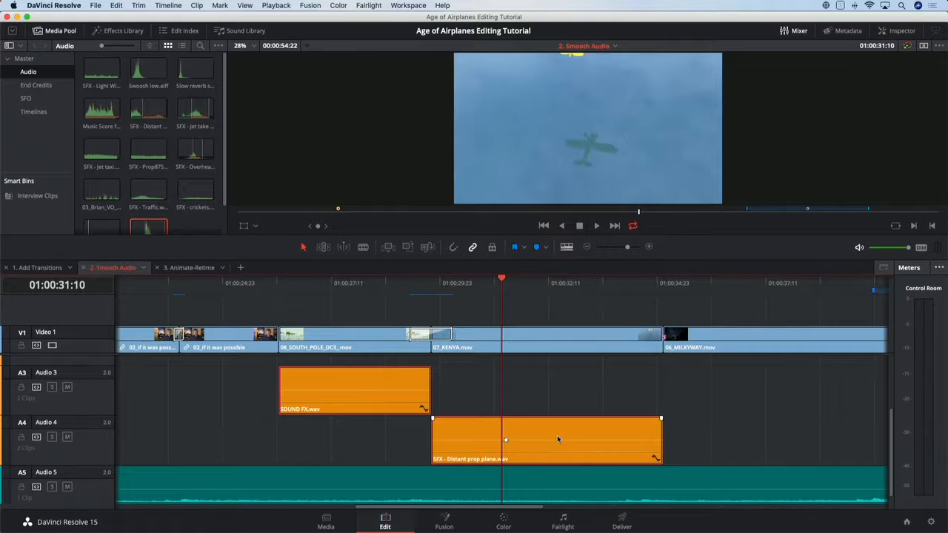
{"action": "left_click_drag", "start_coordinate": [568, 440], "coordinate": [568, 430]}
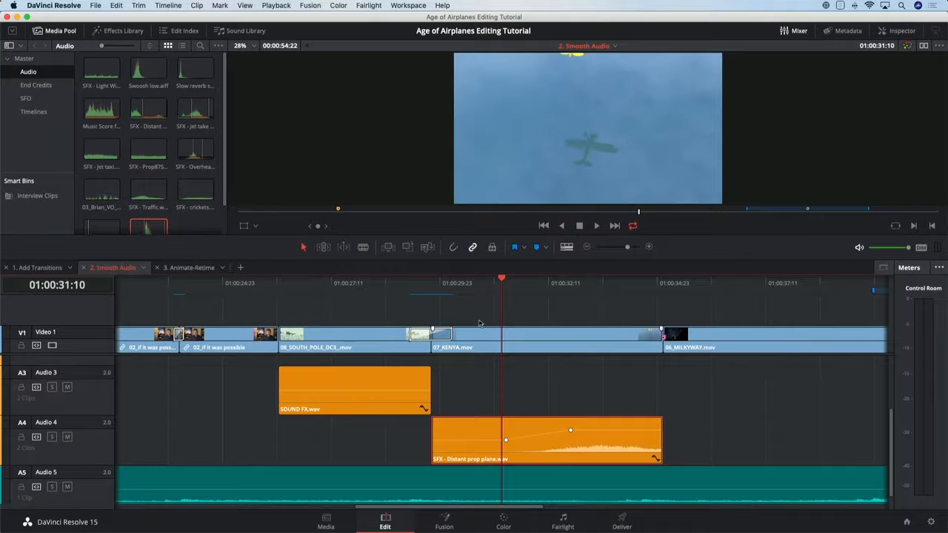
{"action": "left_click", "coordinate": [450, 284]}
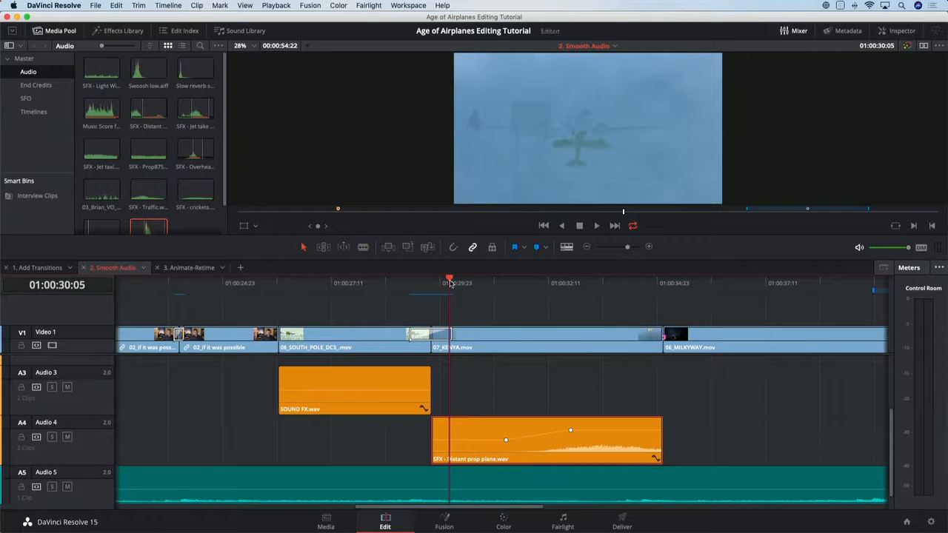
{"action": "key", "text": "space"}
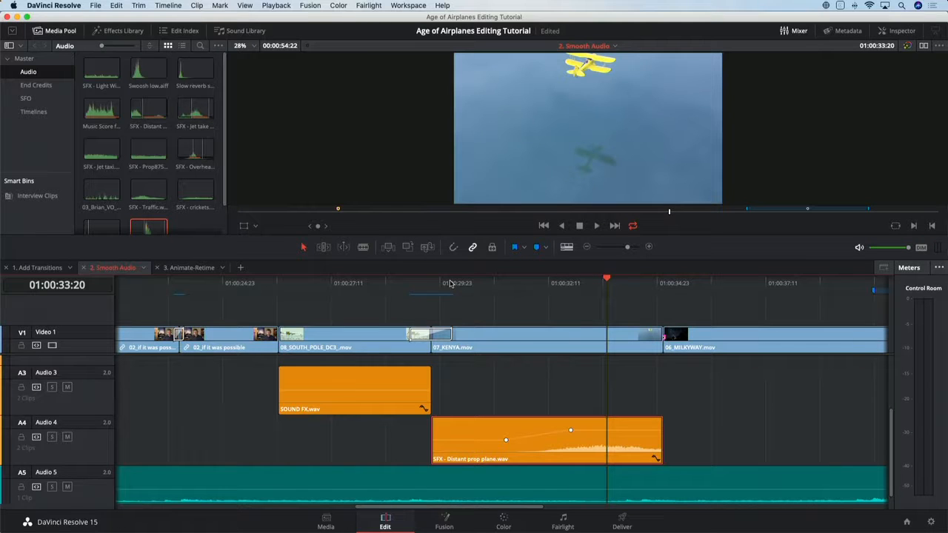
Play across the cut between the two adjacent 02_if it was possible interview clips to hear the audio edit on Audio 1.
{"action": "key", "text": "super+minus"}
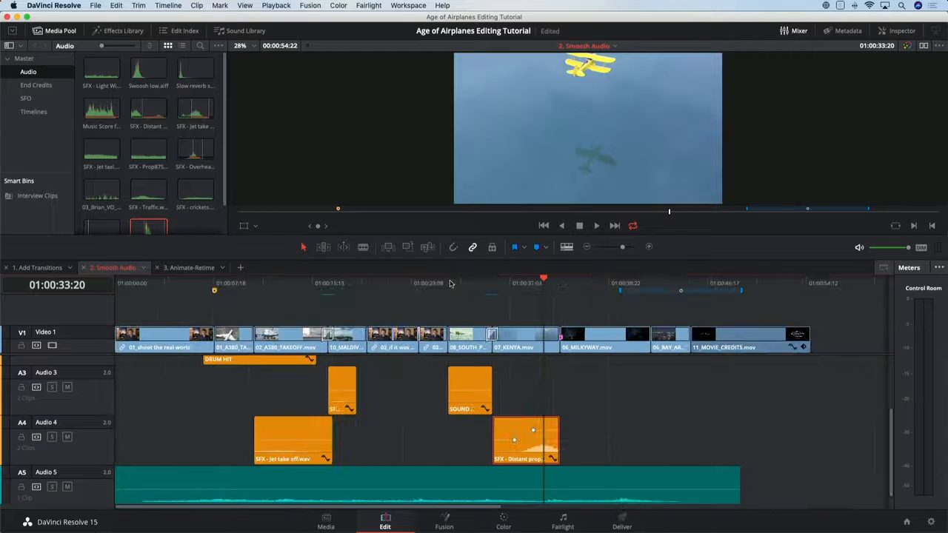
{"action": "left_click", "coordinate": [412, 287]}
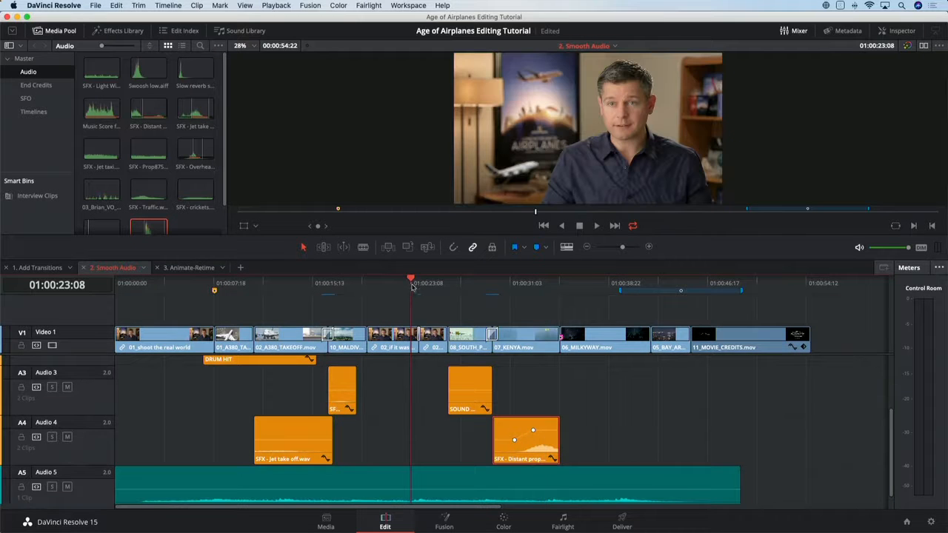
{"action": "scroll", "coordinate": [427, 368], "scroll_direction": "up", "scroll_amount": 4}
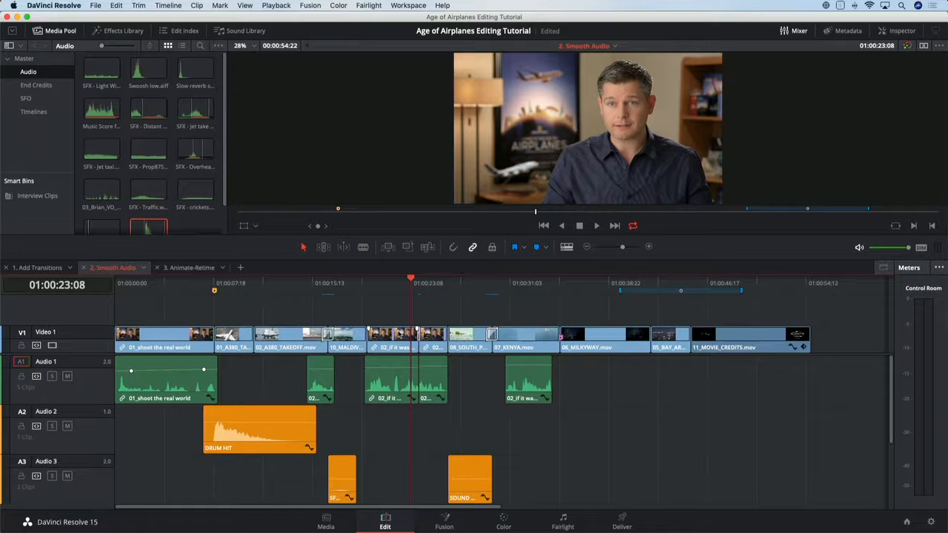
{"action": "key", "text": "space"}
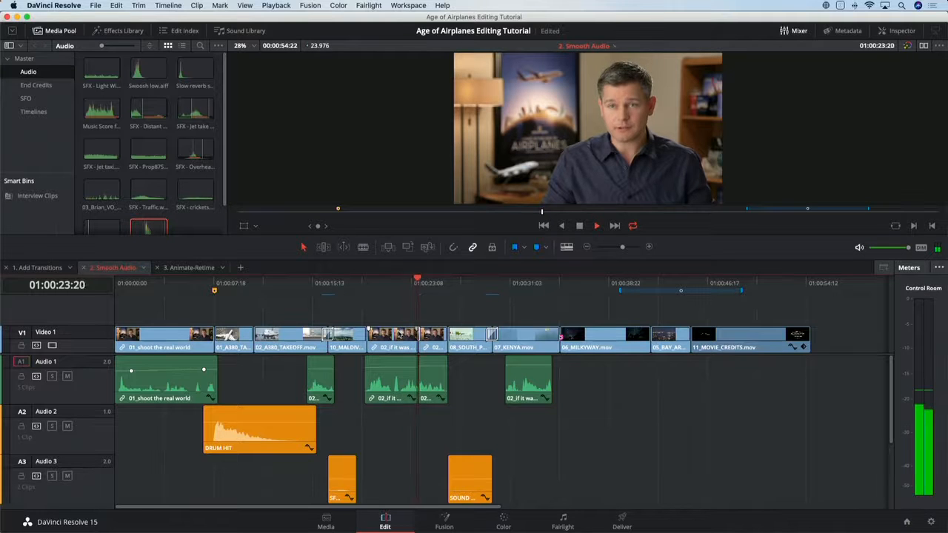
{"action": "left_click", "coordinate": [402, 284]}
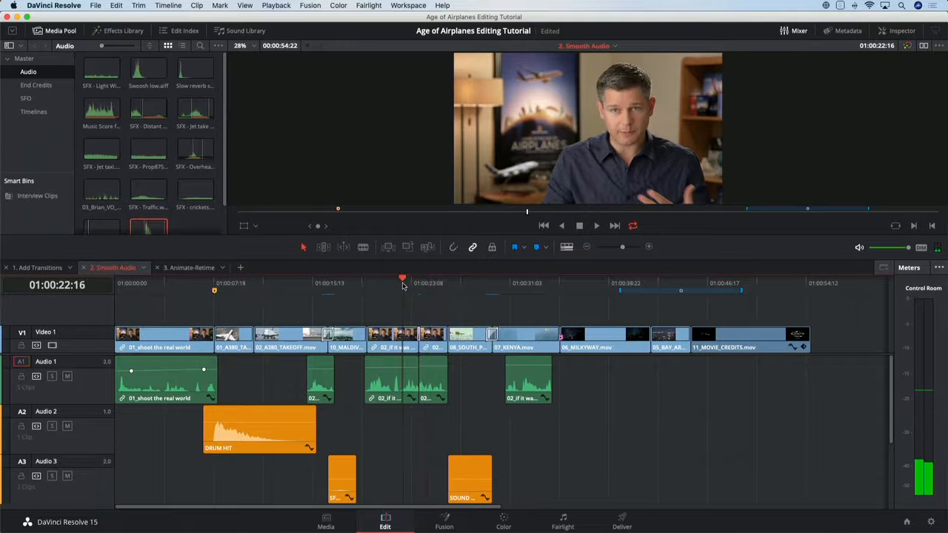
{"action": "key", "text": "space"}
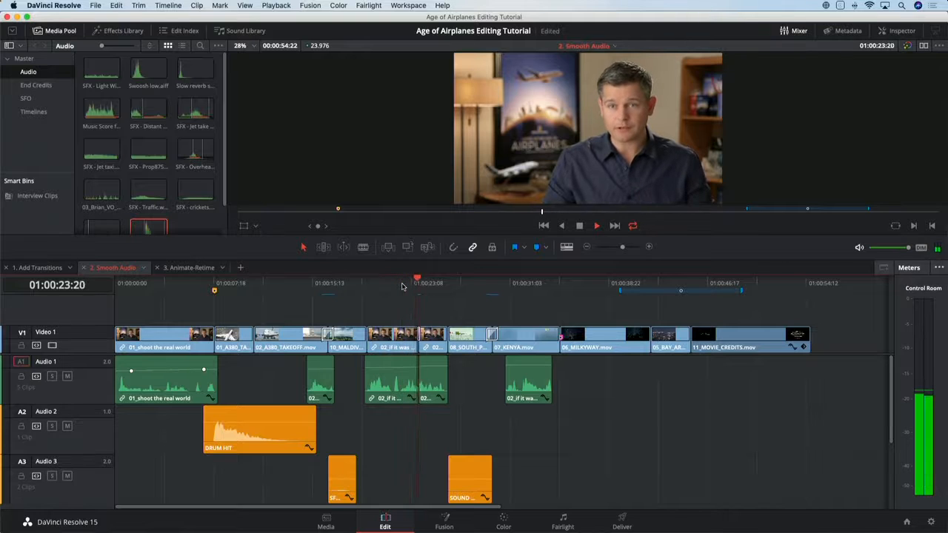
Add a very short audio fade-in at the start of the second of the two adjacent 02_if it was possible clips.
{"action": "key", "text": "super+equal"}
{"action": "key", "text": "super+equal"}
{"action": "key", "text": "super+equal"}
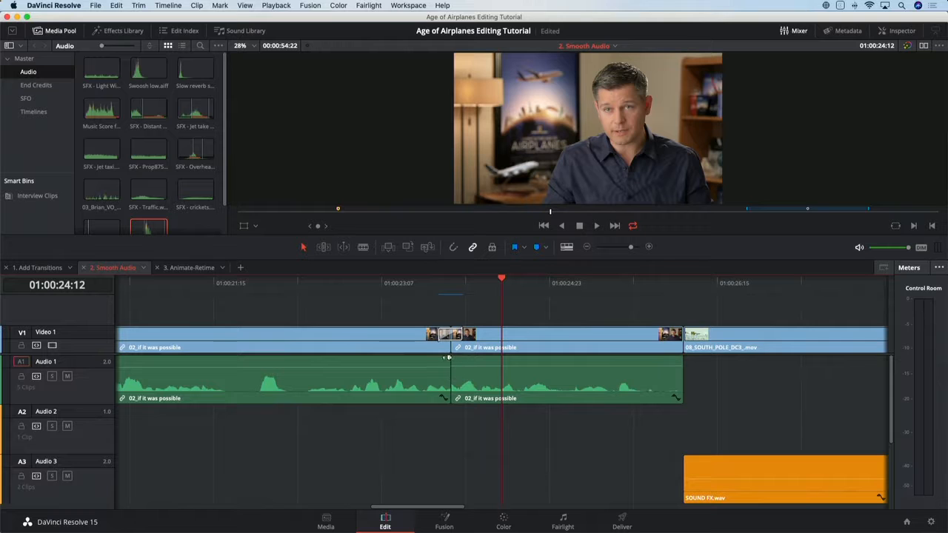
{"action": "left_click_drag", "start_coordinate": [452, 358], "coordinate": [463, 358]}
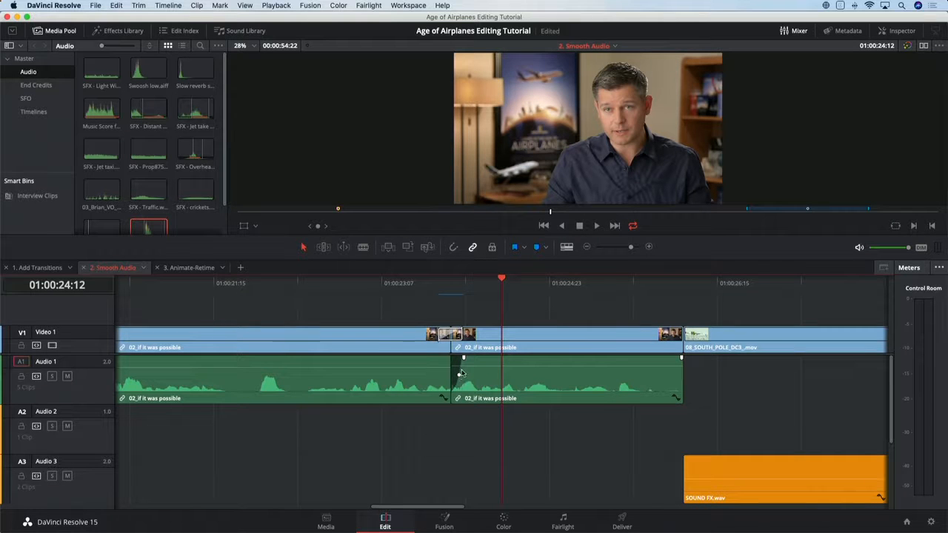
{"action": "left_click_drag", "start_coordinate": [680, 358], "coordinate": [680, 325]}
Play the interview cut again from 01:00:23:08 to check the audio fade.
{"action": "left_click", "coordinate": [382, 284]}
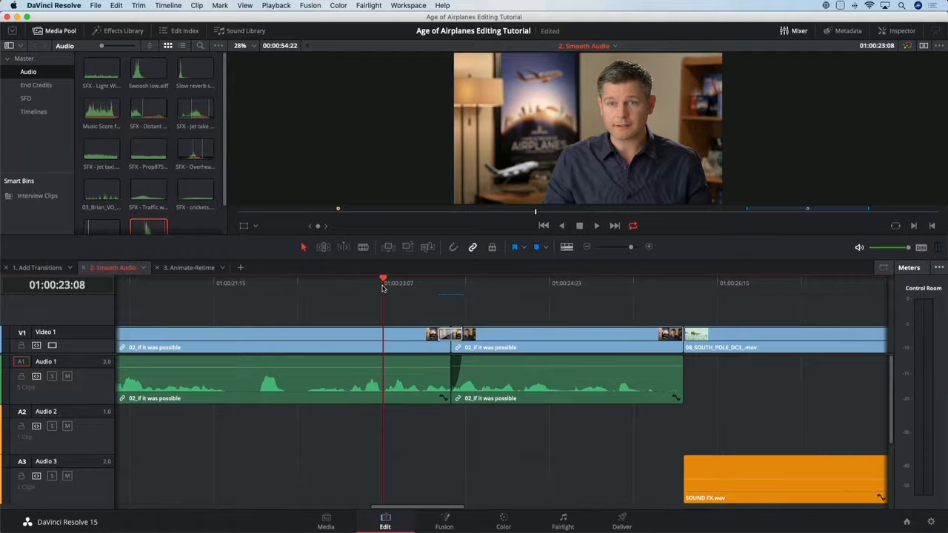
{"action": "key", "text": "space"}
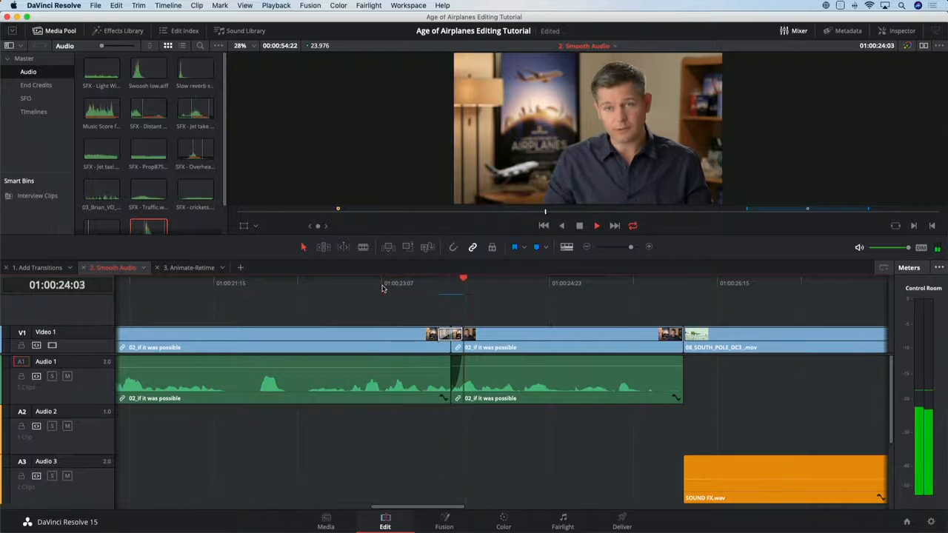
{"action": "key", "text": "space"}
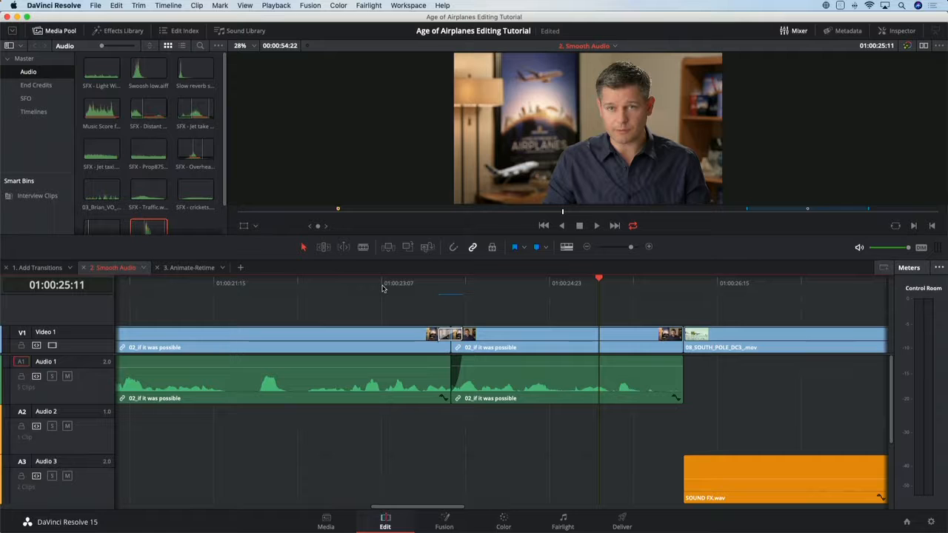
Open the 3. Animate-Retime timeline, reduce the audio tracks to minimum height, and lower the divider between the video and audio tracks.
{"action": "left_click", "coordinate": [200, 271]}
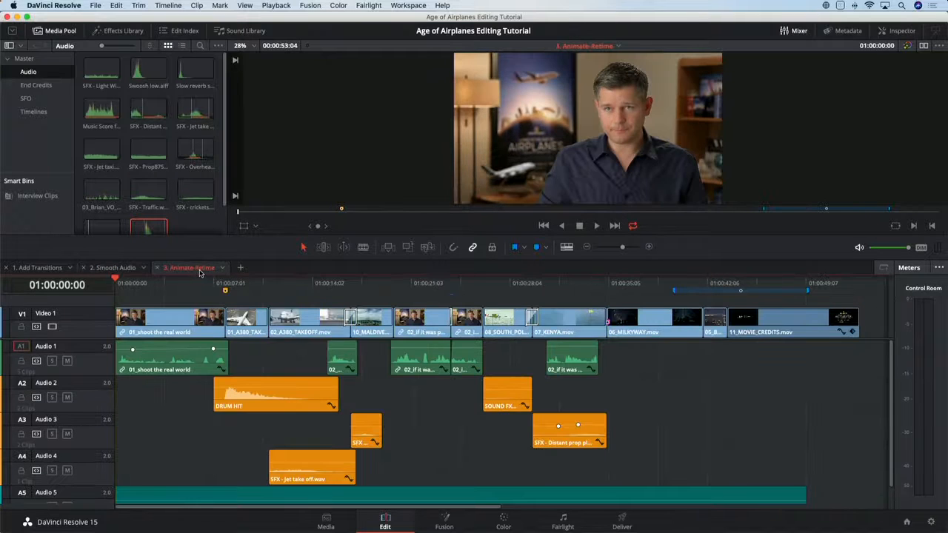
{"action": "left_click", "coordinate": [567, 248]}
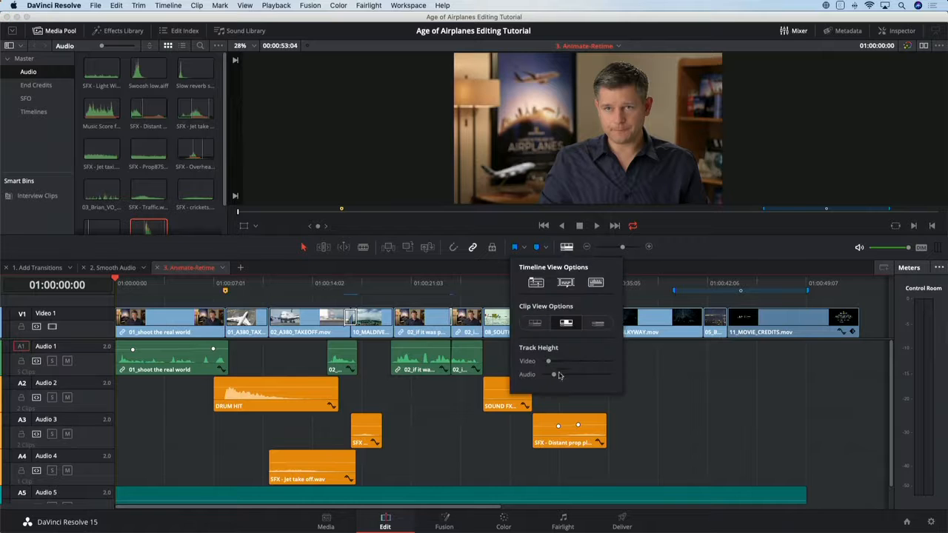
{"action": "left_click_drag", "start_coordinate": [559, 375], "coordinate": [543, 375]}
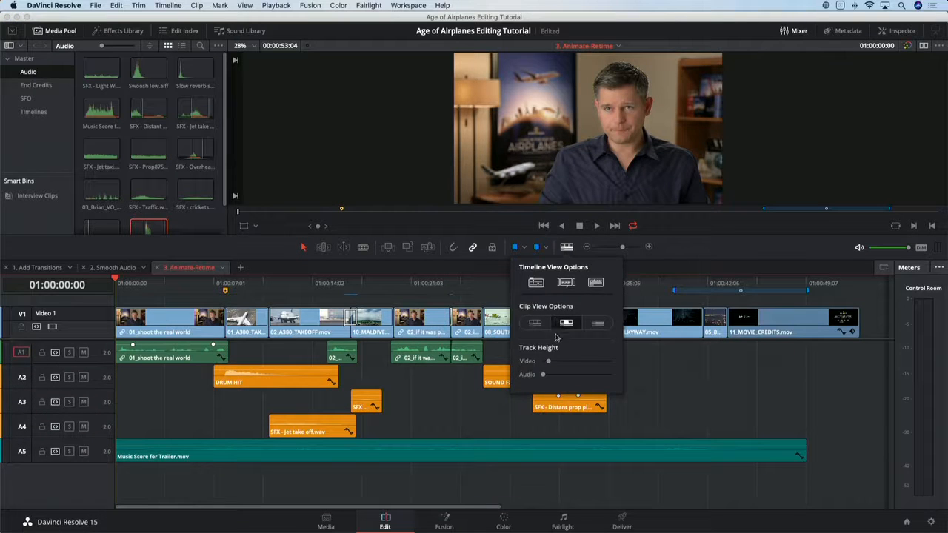
{"action": "left_click", "coordinate": [666, 311]}
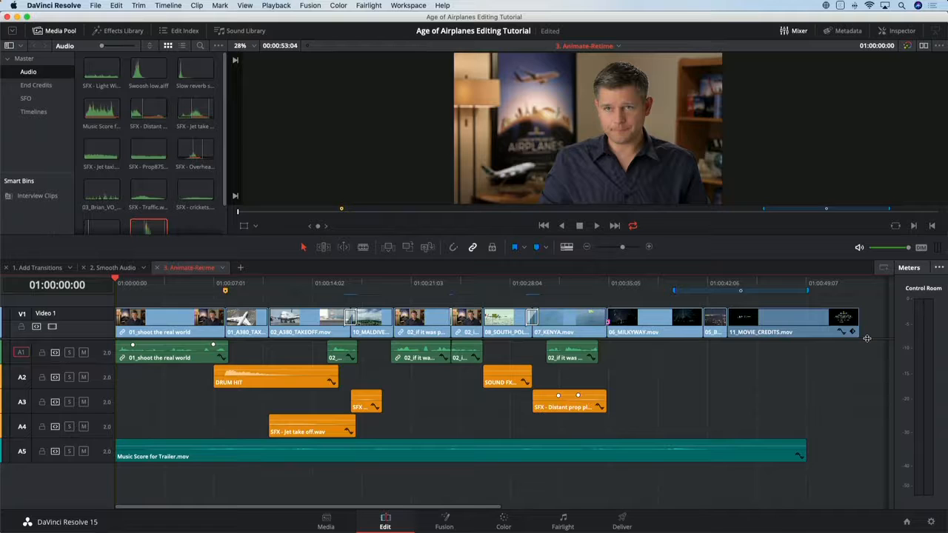
{"action": "left_click_drag", "start_coordinate": [867, 338], "coordinate": [868, 358]}
Play 06_MILKYWAY.mov from its first frame to review its speed.
{"action": "left_click", "coordinate": [612, 290]}
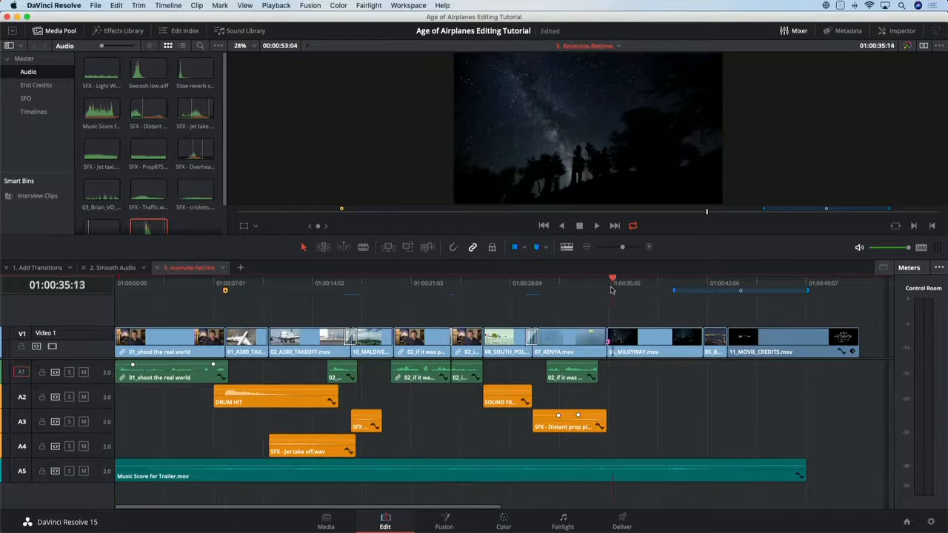
{"action": "left_click_drag", "start_coordinate": [612, 289], "coordinate": [609, 290]}
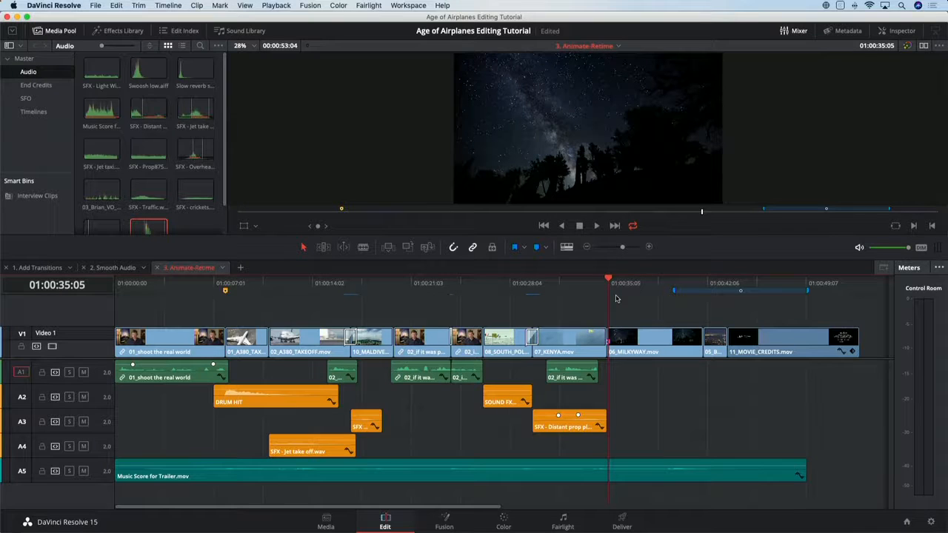
{"action": "key", "text": "space"}
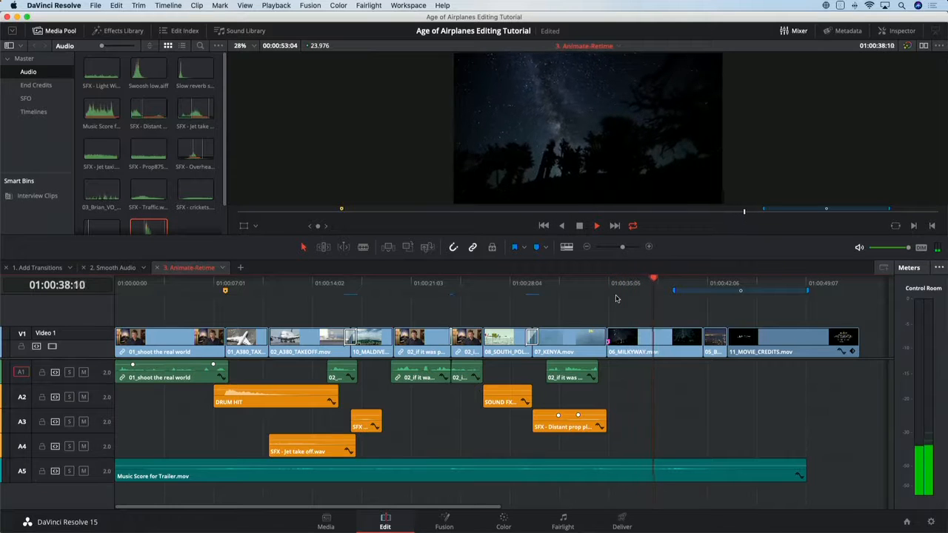
{"action": "key", "text": "space"}
Speed up 06_MILKYWAY.mov by changing its clip speed with Ripple sequence enabled.
{"action": "left_click", "coordinate": [651, 344]}
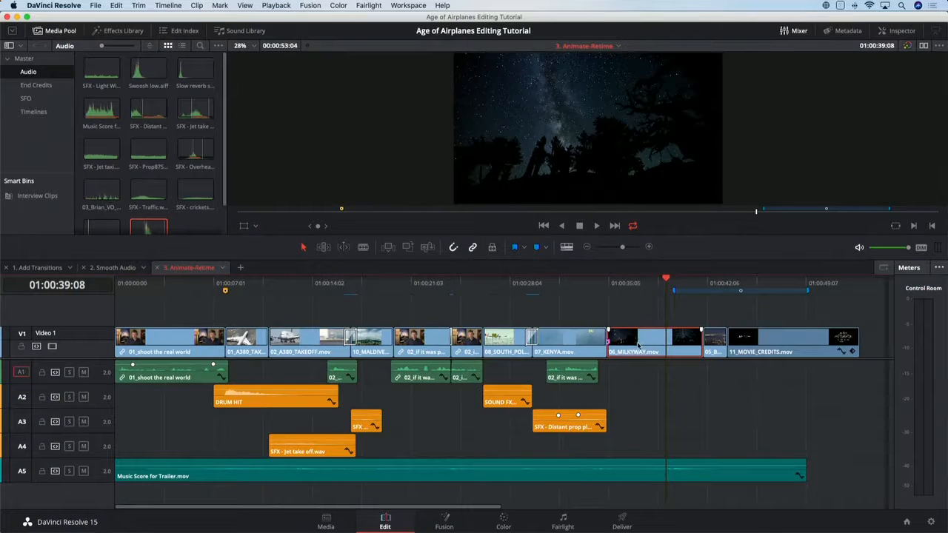
{"action": "right_click", "coordinate": [637, 344]}
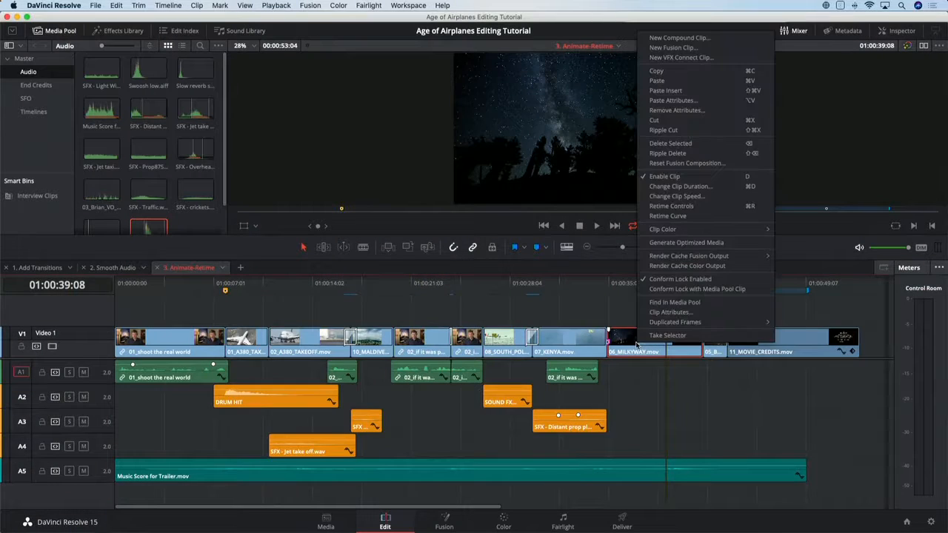
{"action": "left_click", "coordinate": [726, 196]}
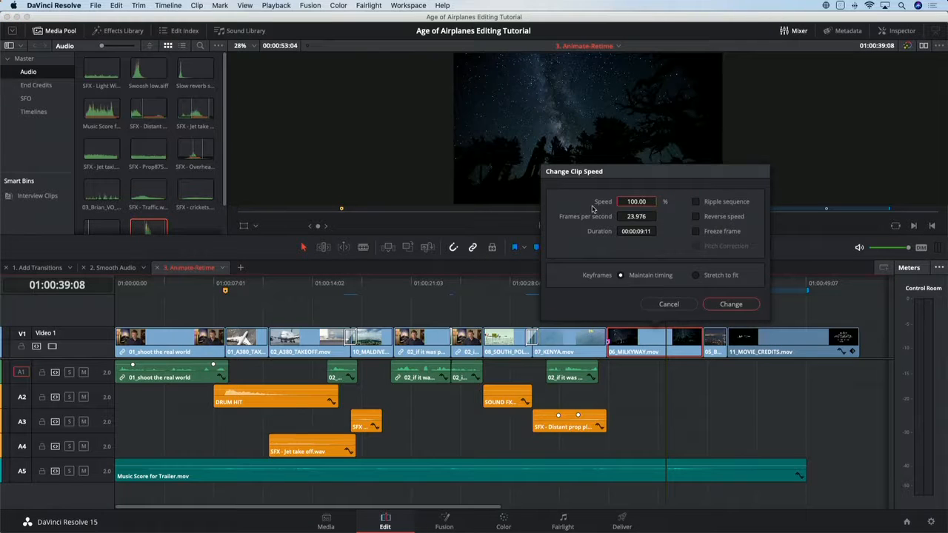
{"action": "left_click", "coordinate": [697, 202]}
{"action": "left_click", "coordinate": [729, 304]}
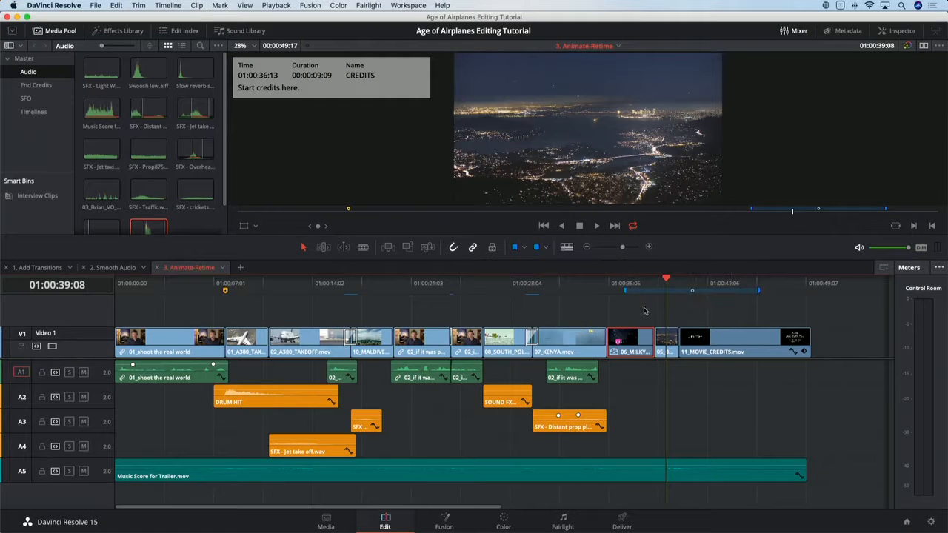
Play 06_MILKYWAY.mov from its first frame at 01:00:35:03 to check the faster speed.
{"action": "left_click_drag", "start_coordinate": [612, 286], "coordinate": [607, 283]}
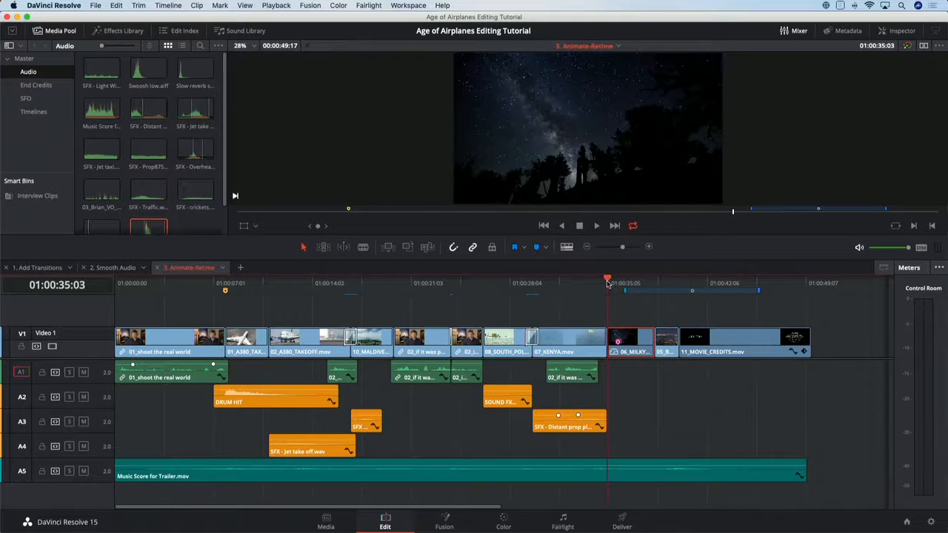
{"action": "key", "text": "space"}
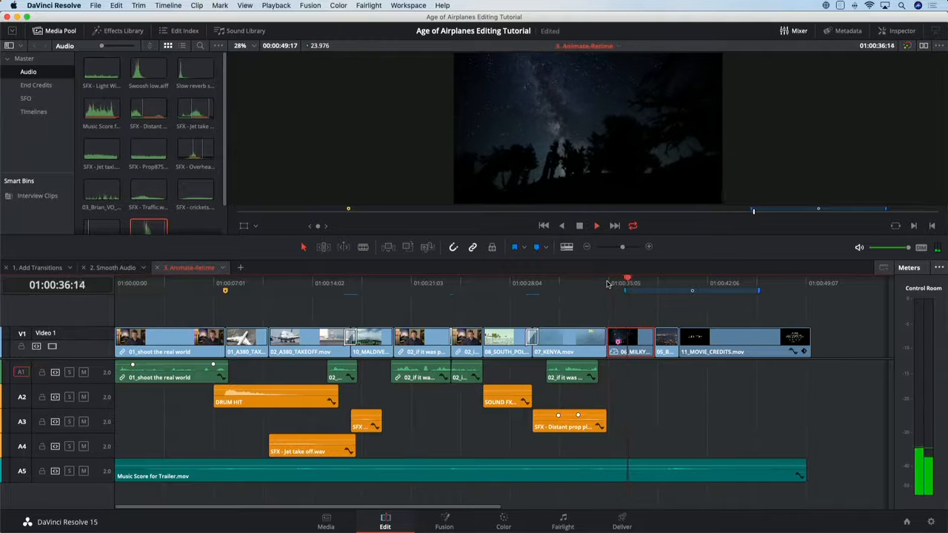
Show the retime controls on 06_MILKYWAY.mov and add a speed point at 01:00:37:06.
{"action": "key", "text": "super+equal"}
{"action": "key", "text": "super+equal"}
{"action": "key", "text": "super+equal"}
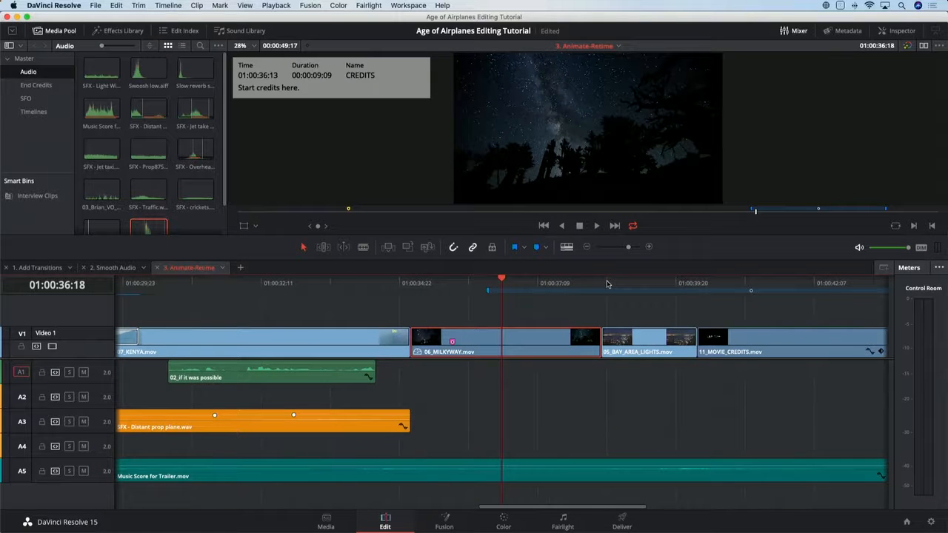
{"action": "key", "text": "super+equal"}
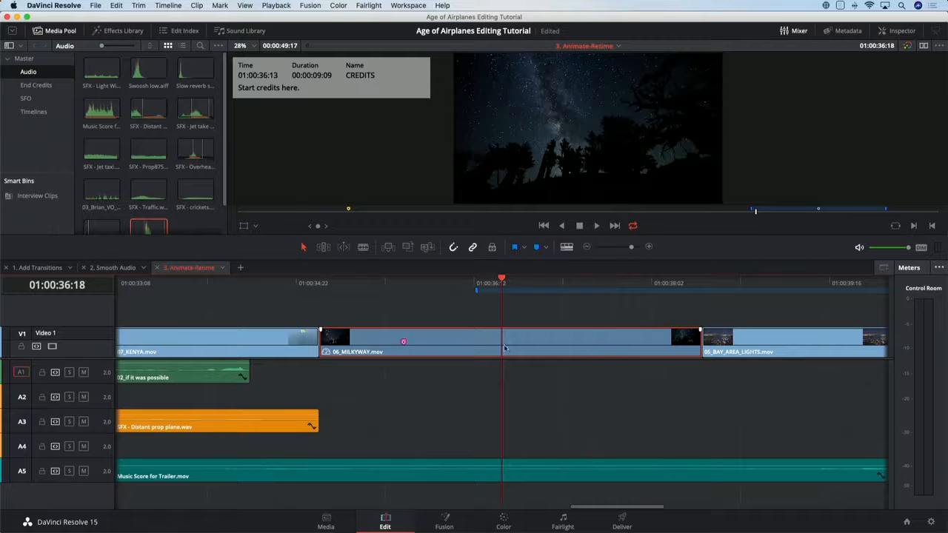
{"action": "left_click_drag", "start_coordinate": [430, 286], "coordinate": [557, 287]}
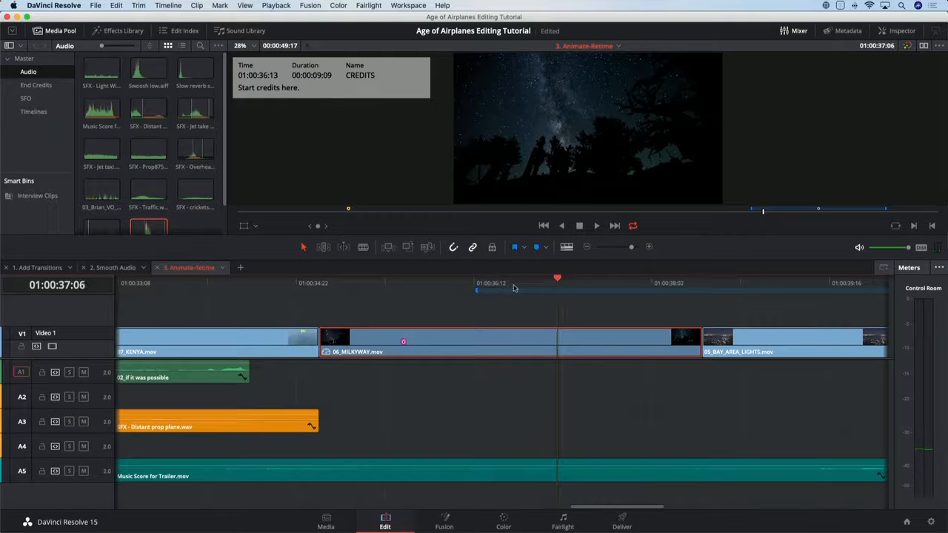
{"action": "right_click", "coordinate": [493, 342]}
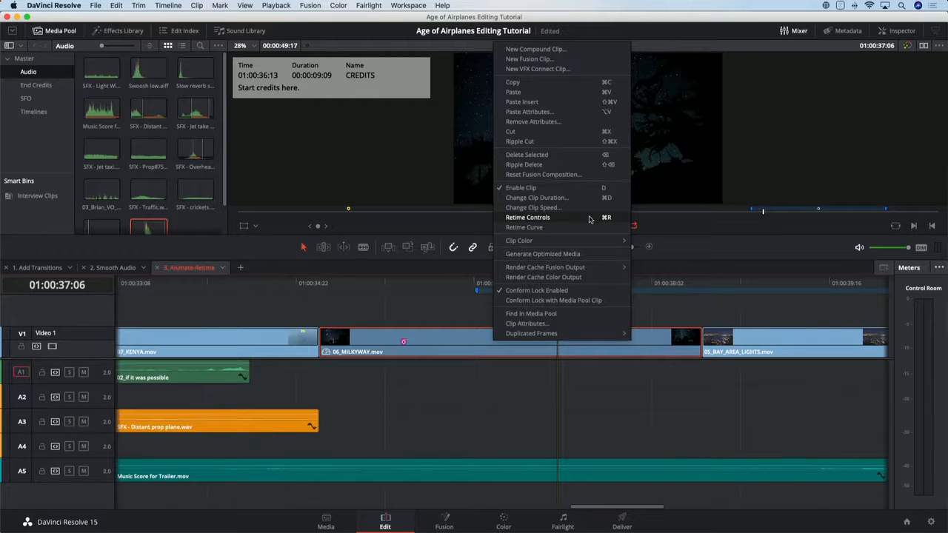
{"action": "left_click", "coordinate": [527, 217]}
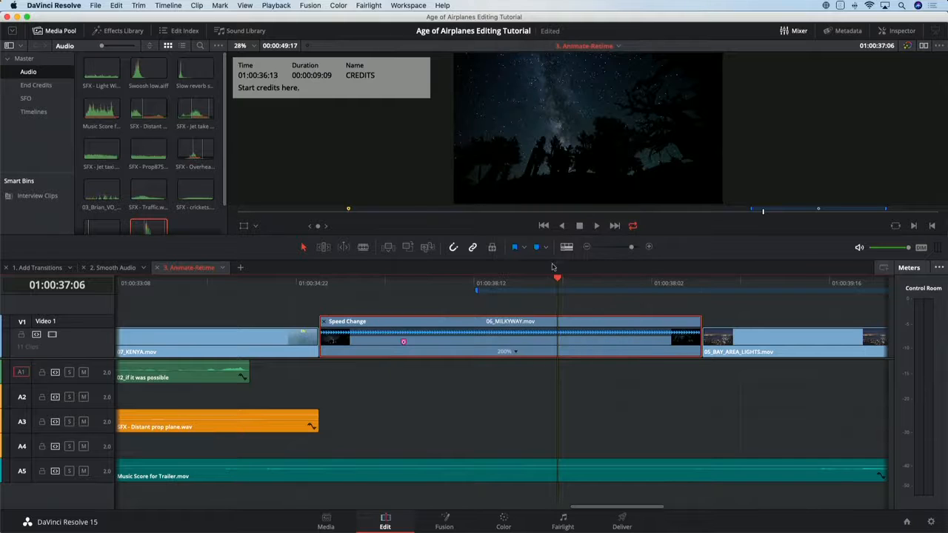
{"action": "left_click", "coordinate": [515, 354]}
{"action": "left_click", "coordinate": [558, 365]}
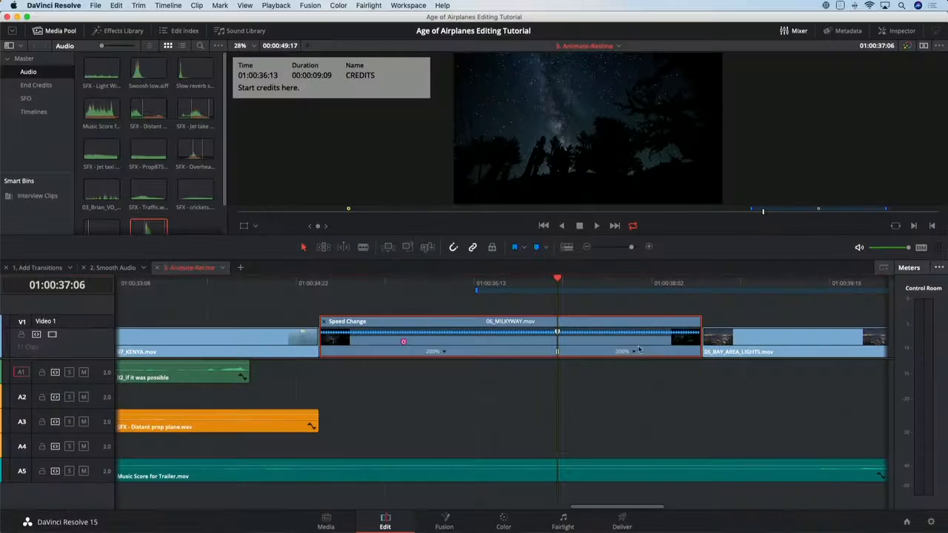
Set the segment of 06_MILKYWAY.mov after the speed point to 100% speed.
{"action": "left_click", "coordinate": [634, 354]}
{"action": "mouse_move", "coordinate": [670, 392]}
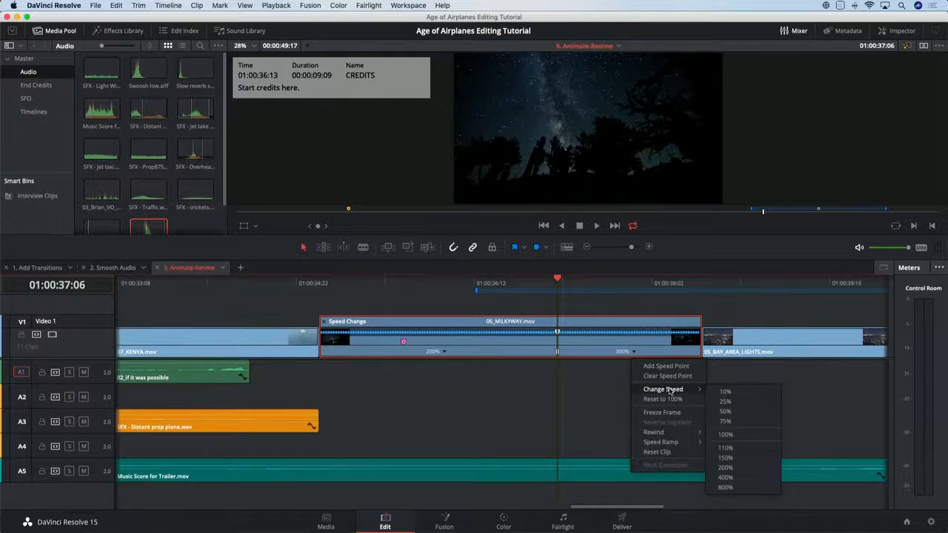
{"action": "left_click", "coordinate": [755, 435]}
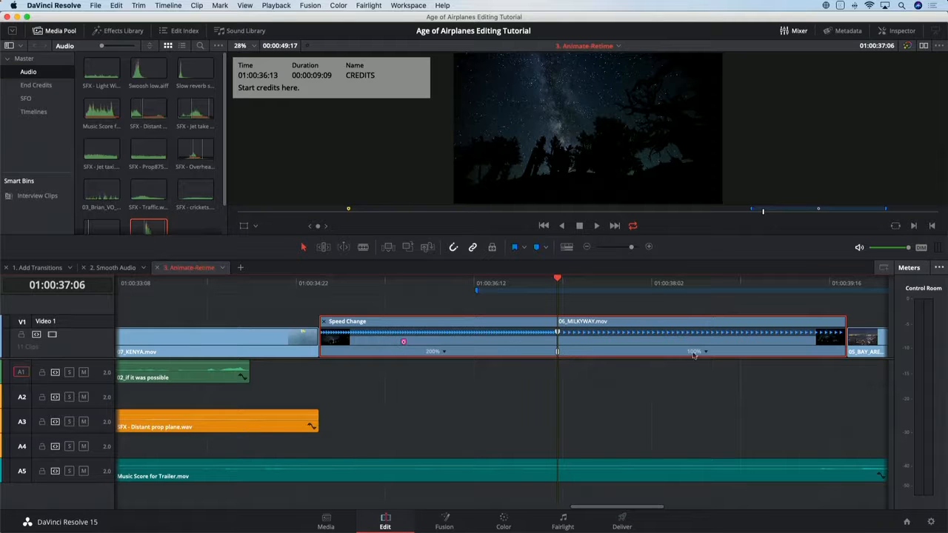
Play 06_MILKYWAY.mov from its first frame to review the speed change across the speed point.
{"action": "left_click", "coordinate": [320, 287]}
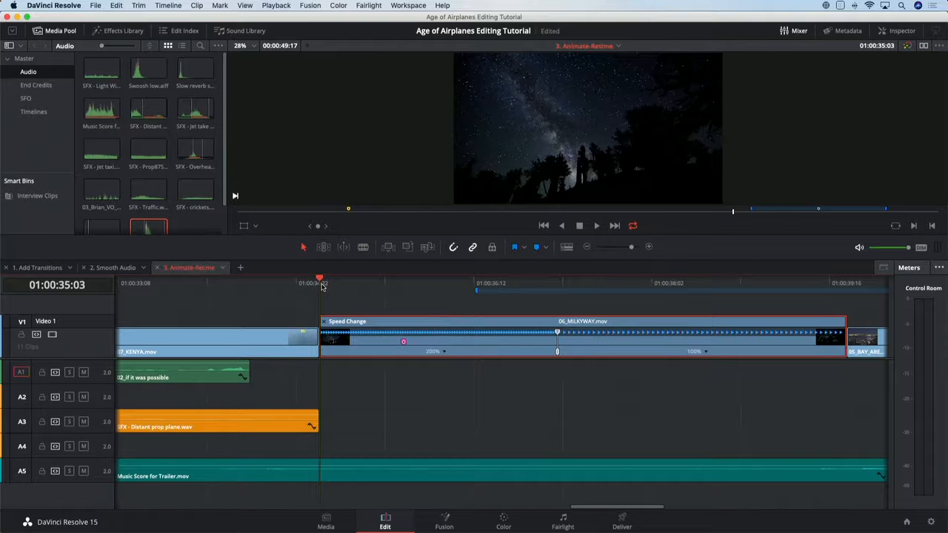
{"action": "key", "text": "space"}
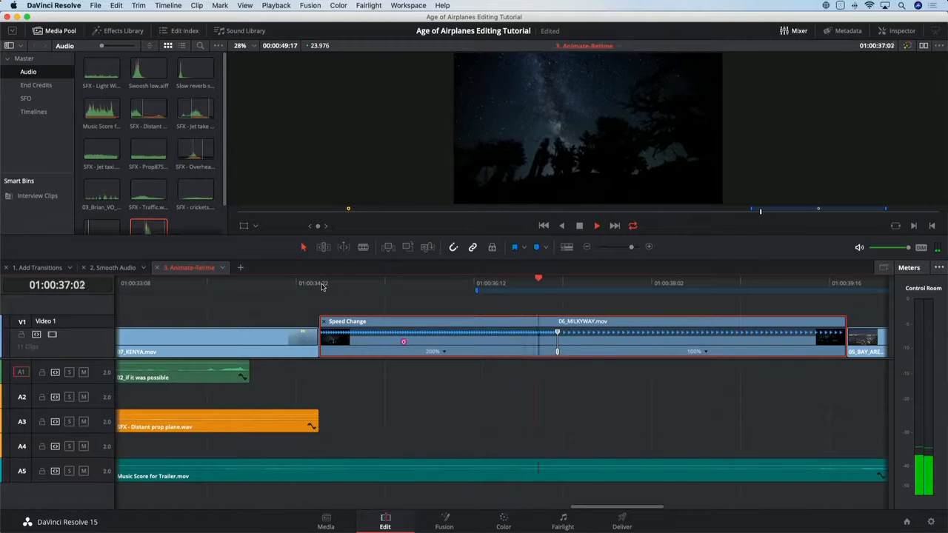
{"action": "key", "text": "space"}
{"action": "left_click", "coordinate": [411, 288]}
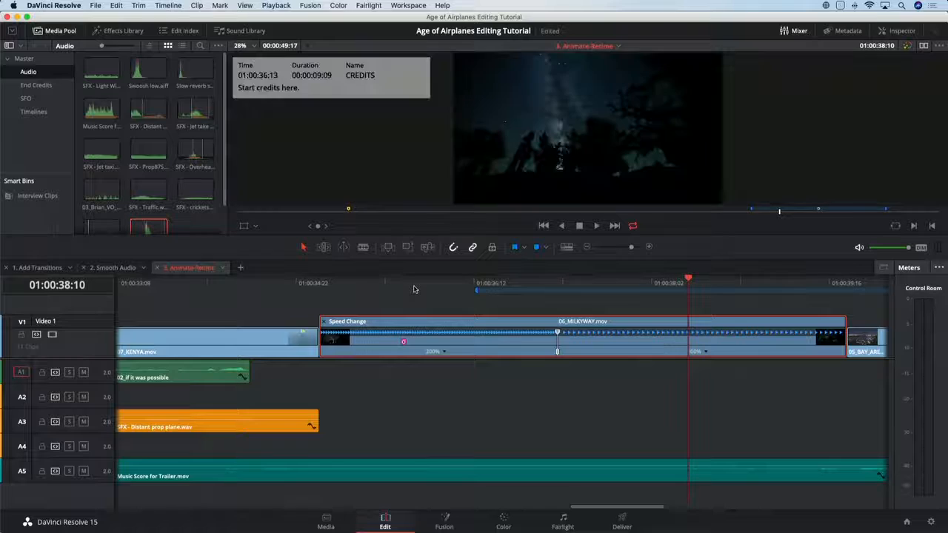
Show the retime curve of 06_MILKYWAY.mov, smooth its speed keyframe into a Bezier curve, and lengthen the handles for a gradual ramp.
{"action": "right_click", "coordinate": [656, 351]}
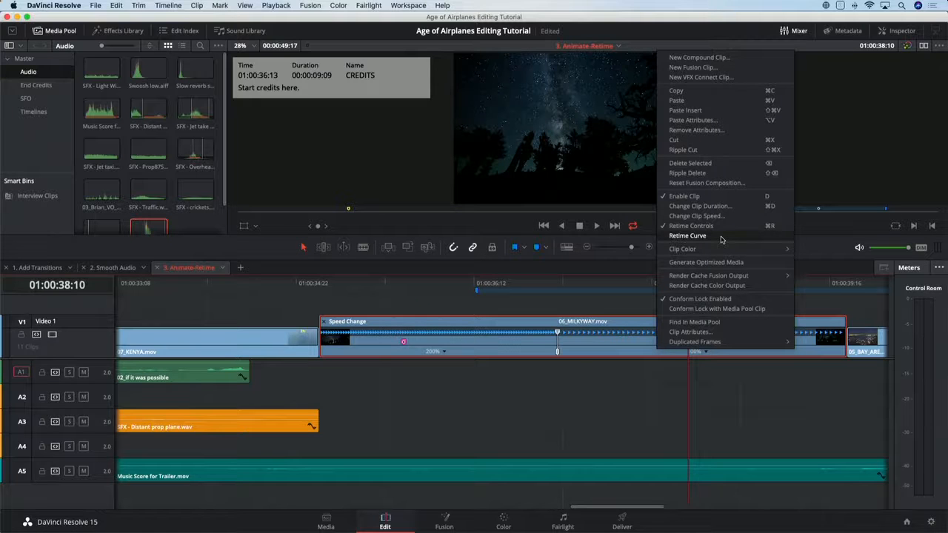
{"action": "left_click", "coordinate": [688, 235]}
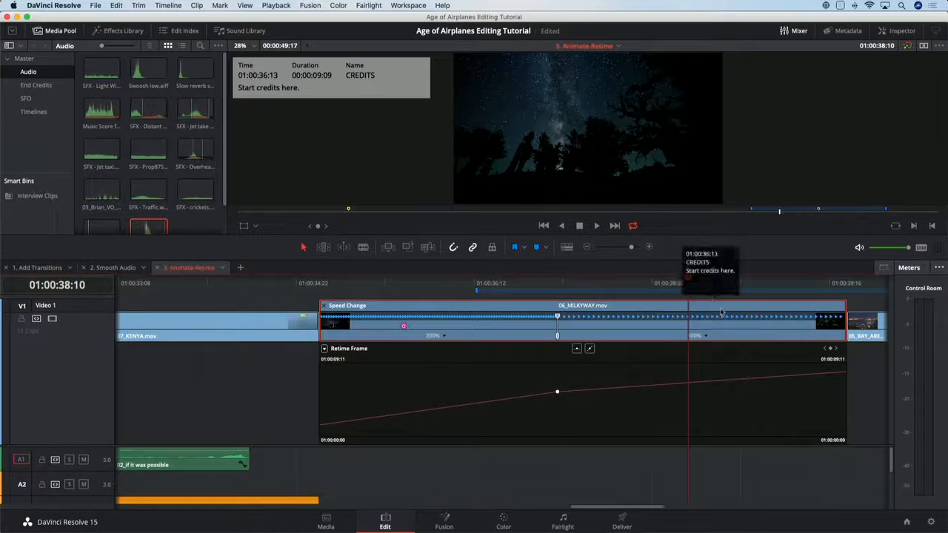
{"action": "left_click", "coordinate": [557, 393]}
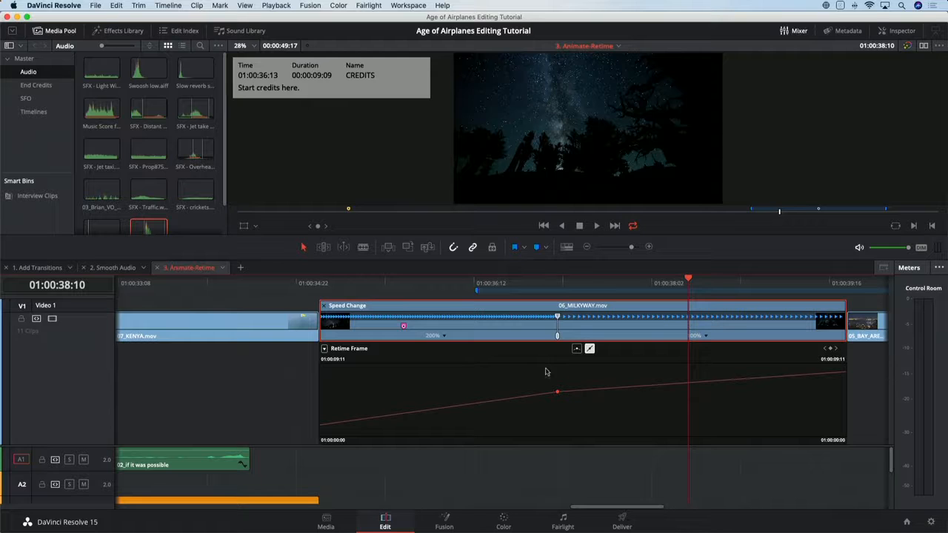
{"action": "left_click", "coordinate": [577, 349]}
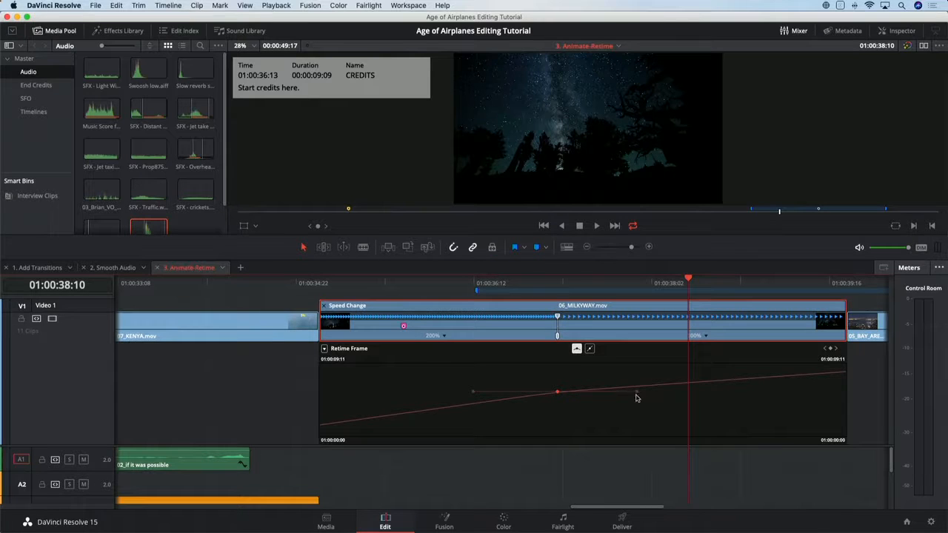
{"action": "left_click_drag", "start_coordinate": [637, 393], "coordinate": [776, 406]}
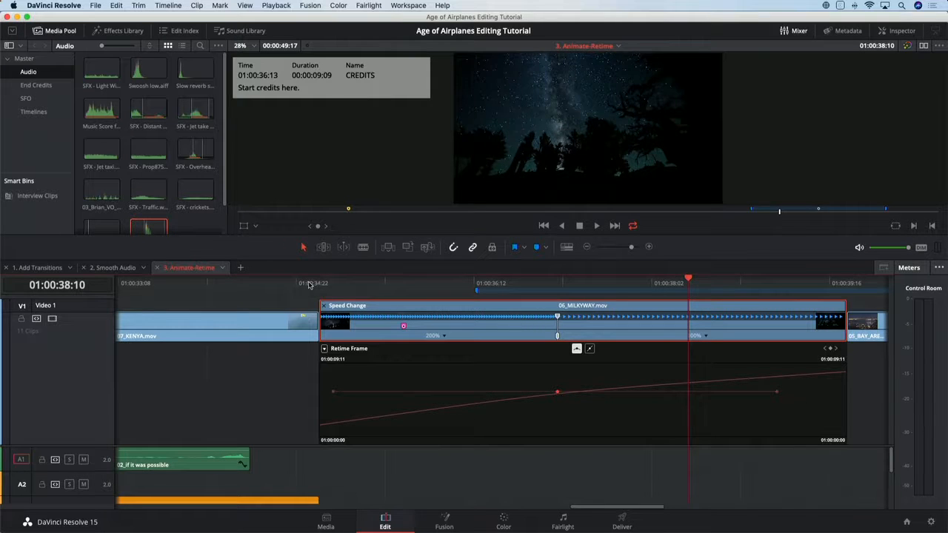
Play 06_MILKYWAY.mov from 01:00:35:03 to review the smoothed speed ramp.
{"action": "left_click", "coordinate": [310, 285]}
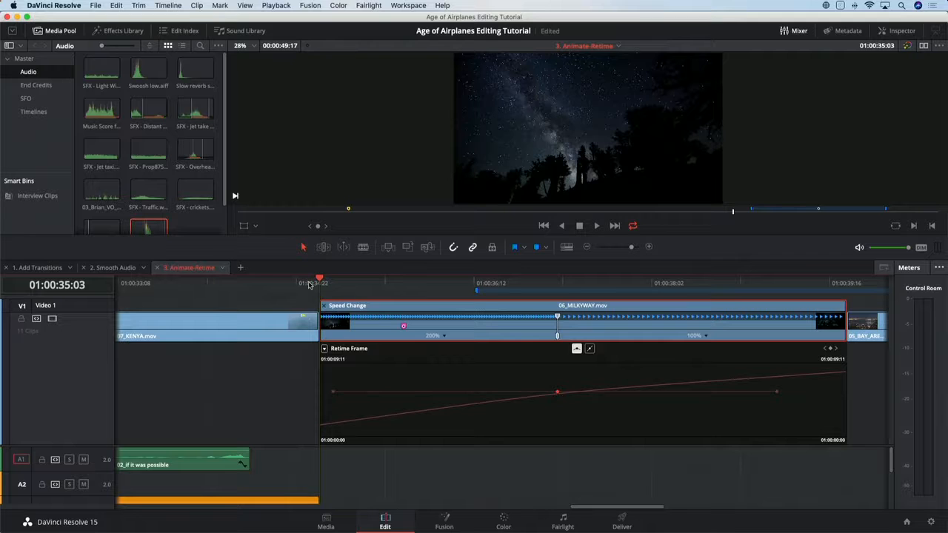
{"action": "key", "text": "space"}
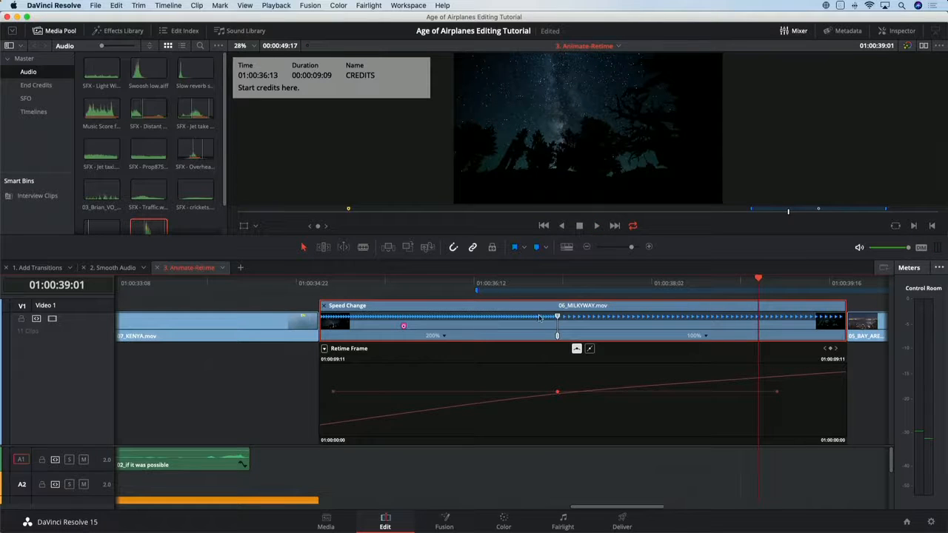
Hide the retime curve and the retime controls on 06_MILKYWAY.mov.
{"action": "right_click", "coordinate": [600, 328]}
{"action": "left_click", "coordinate": [666, 215]}
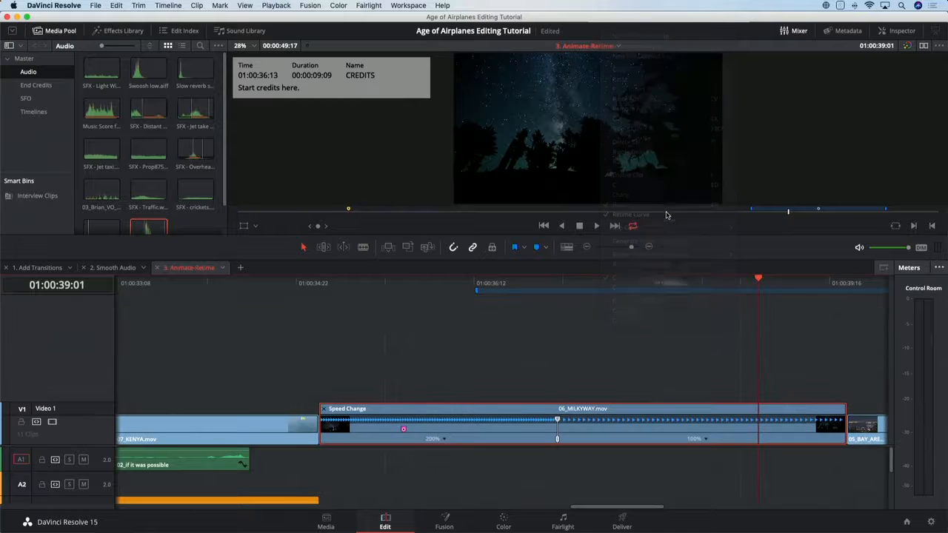
{"action": "right_click", "coordinate": [648, 434]}
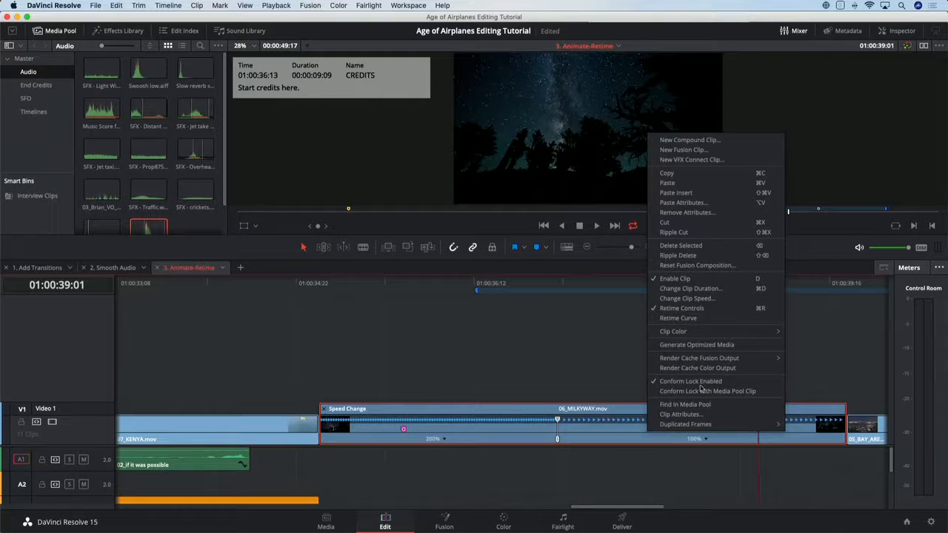
{"action": "left_click", "coordinate": [681, 308]}
{"action": "scroll", "coordinate": [694, 445], "scroll_direction": "down", "scroll_amount": 3}
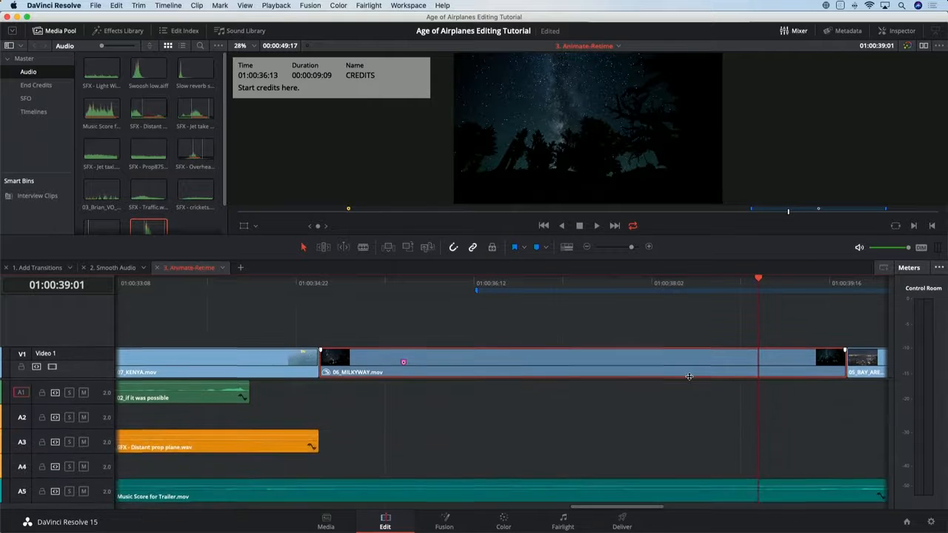
{"action": "scroll", "coordinate": [690, 374], "scroll_direction": "down", "scroll_amount": 1}
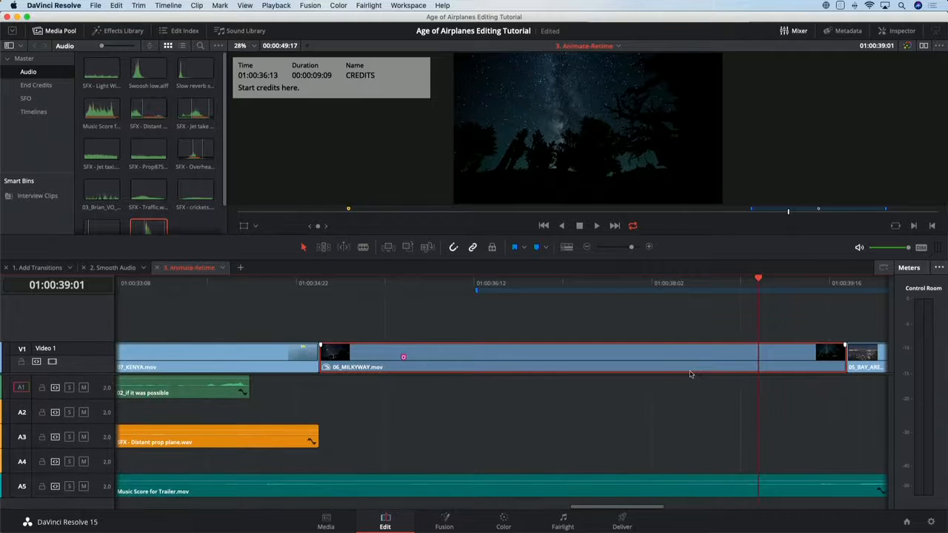
Enlarge the viewer area above the timeline, play 06_MILKYWAY.mov from its start, and return the playhead to its first frame.
{"action": "left_click", "coordinate": [320, 284]}
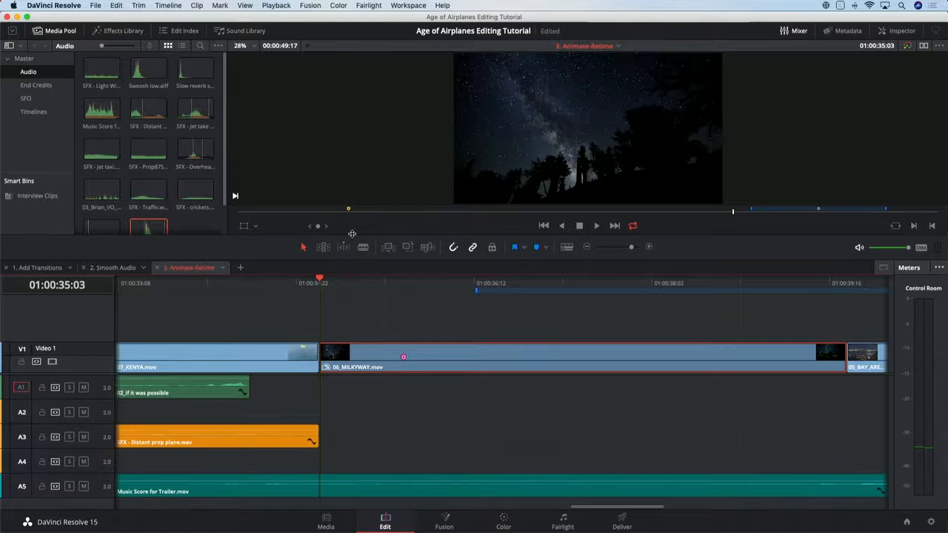
{"action": "left_click_drag", "start_coordinate": [352, 236], "coordinate": [334, 333]}
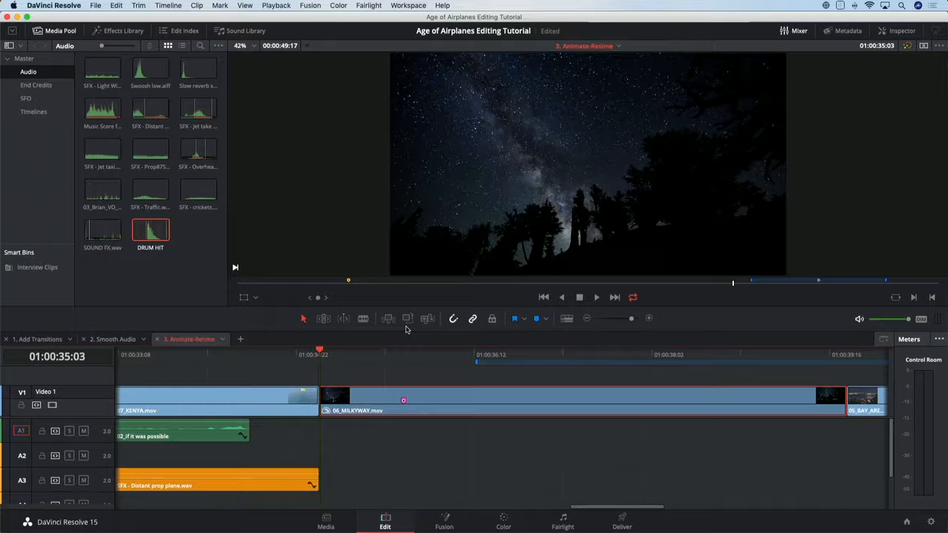
{"action": "key", "text": "space"}
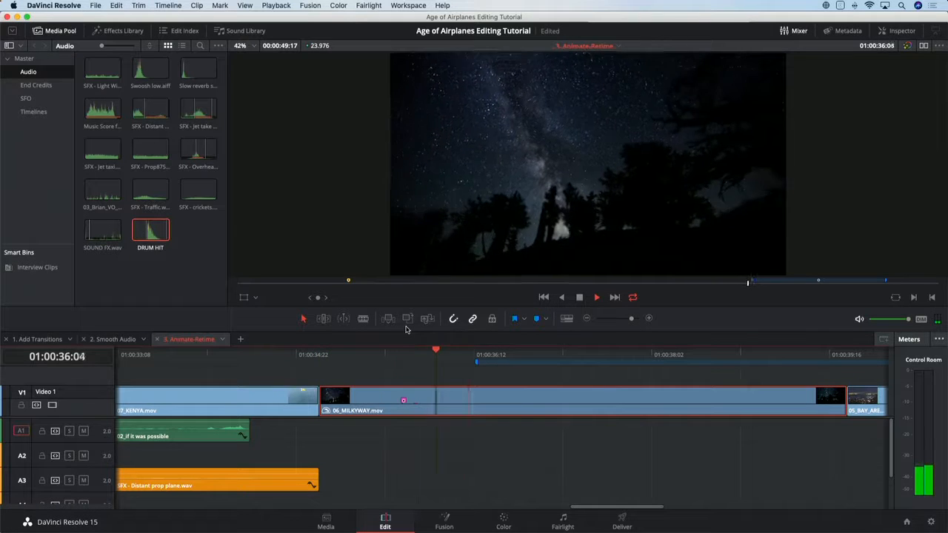
{"action": "key", "text": "space"}
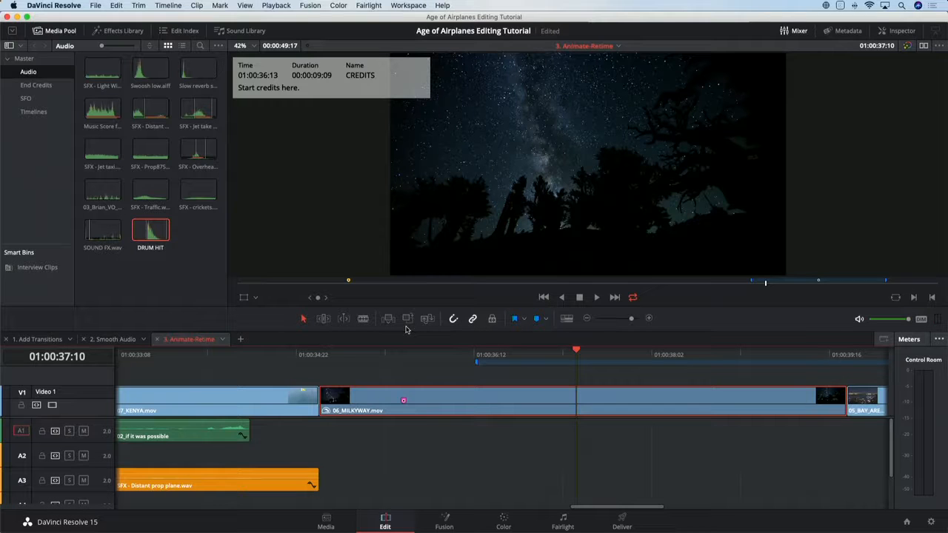
{"action": "key", "text": "Up"}
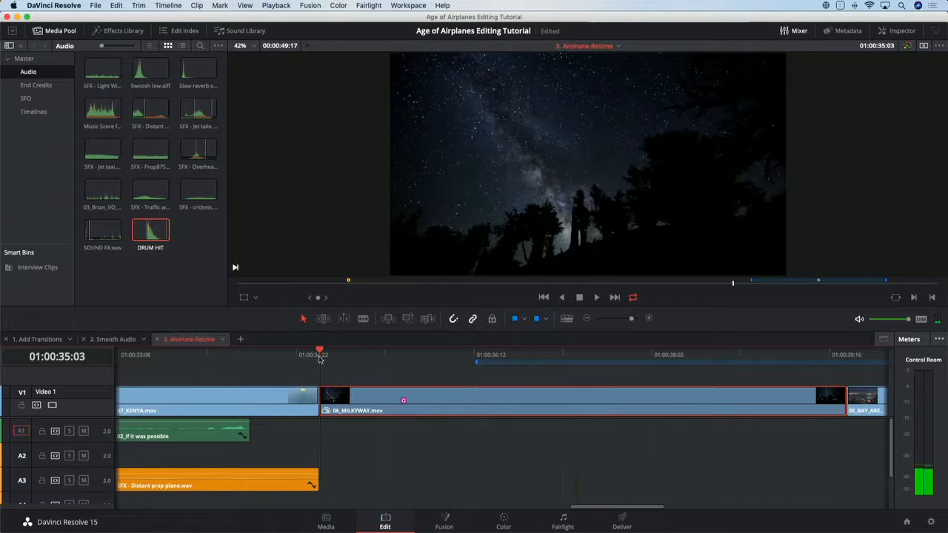
Zoom the timeline viewer out to 34% so that empty space surrounds the picture.
{"action": "left_click", "coordinate": [254, 46]}
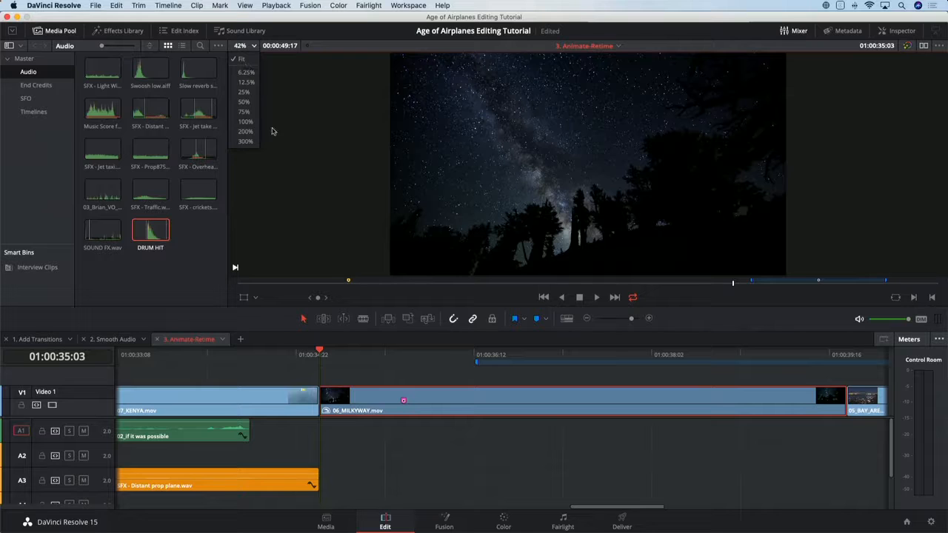
{"action": "left_click", "coordinate": [281, 101]}
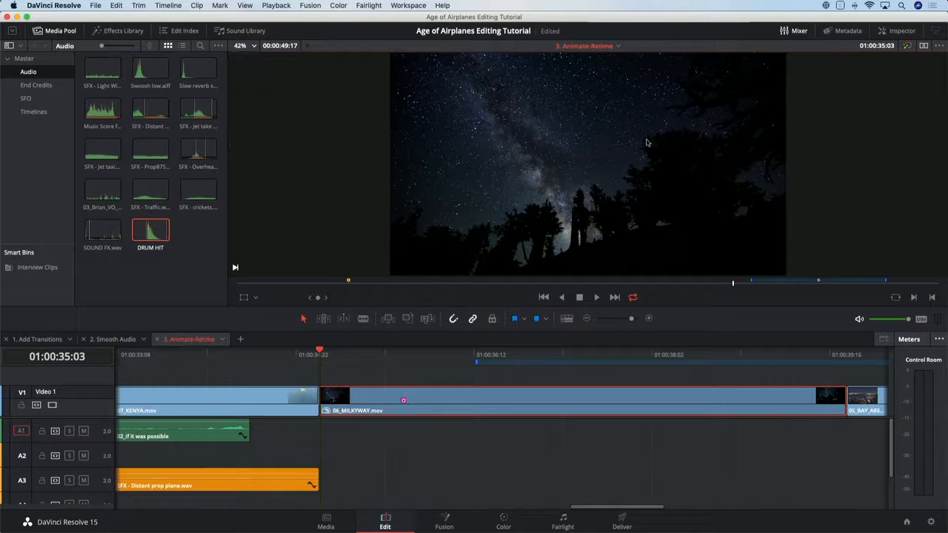
{"action": "scroll", "coordinate": [570, 135], "scroll_direction": "down", "scroll_amount": 3}
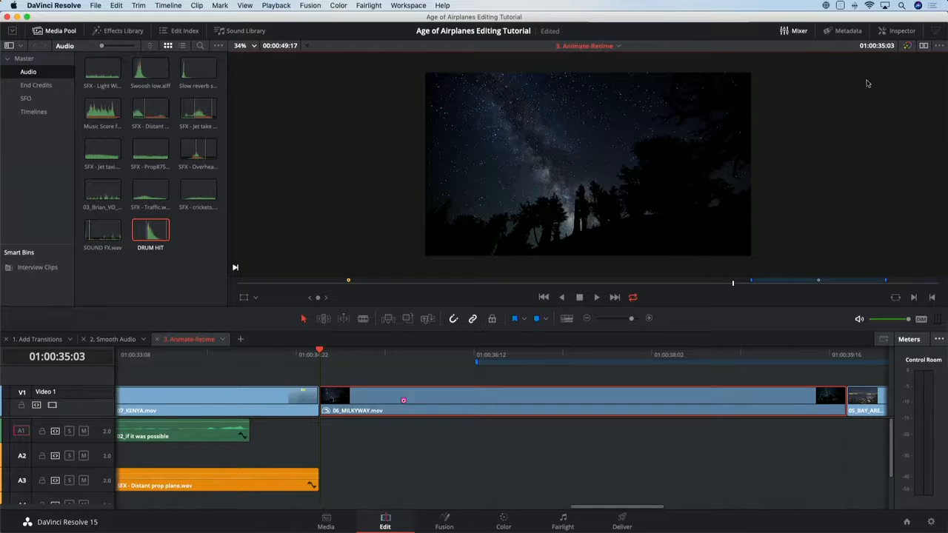
Show the Inspector settings for 06_MILKYWAY.mov and hide the Media Pool to free up viewer space.
{"action": "left_click", "coordinate": [893, 31]}
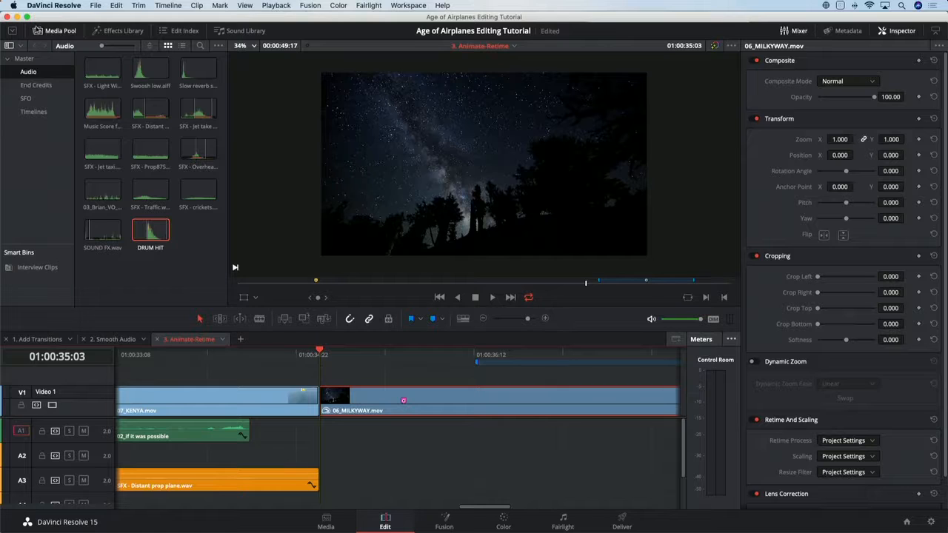
{"action": "left_click", "coordinate": [43, 31]}
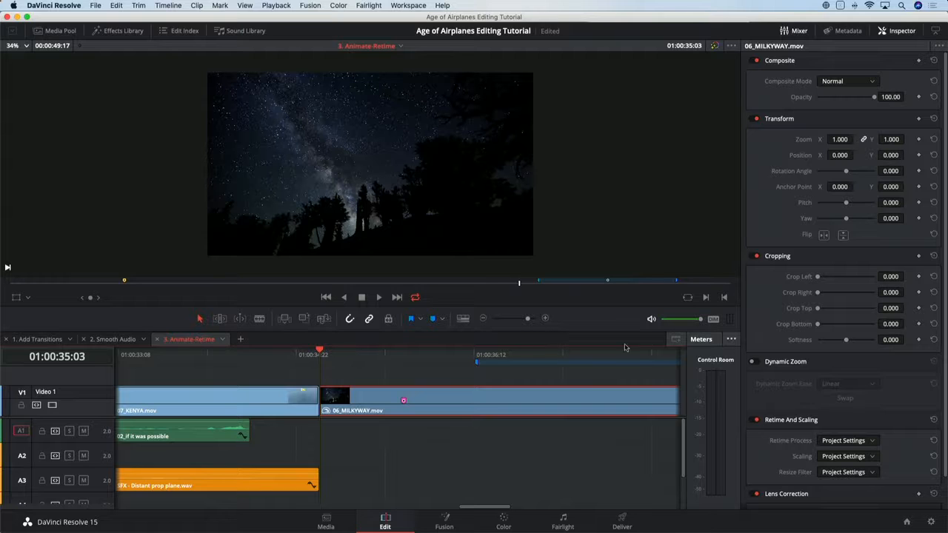
{"action": "scroll", "coordinate": [600, 407], "scroll_direction": "right", "scroll_amount": 3}
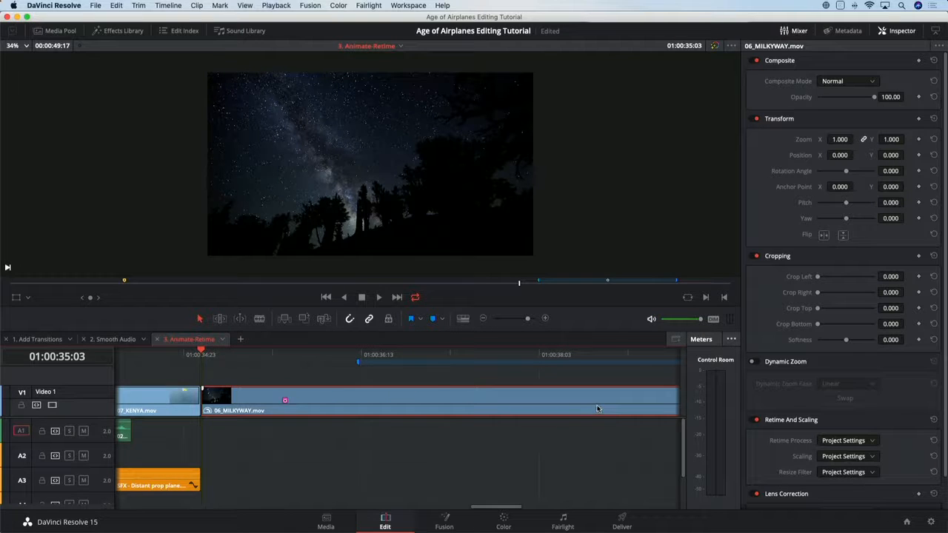
Turn on the viewer's Transform controls and add Transform keyframes at the first frame of 06_MILKYWAY.mov.
{"action": "scroll", "coordinate": [598, 408], "scroll_direction": "down", "scroll_amount": 2}
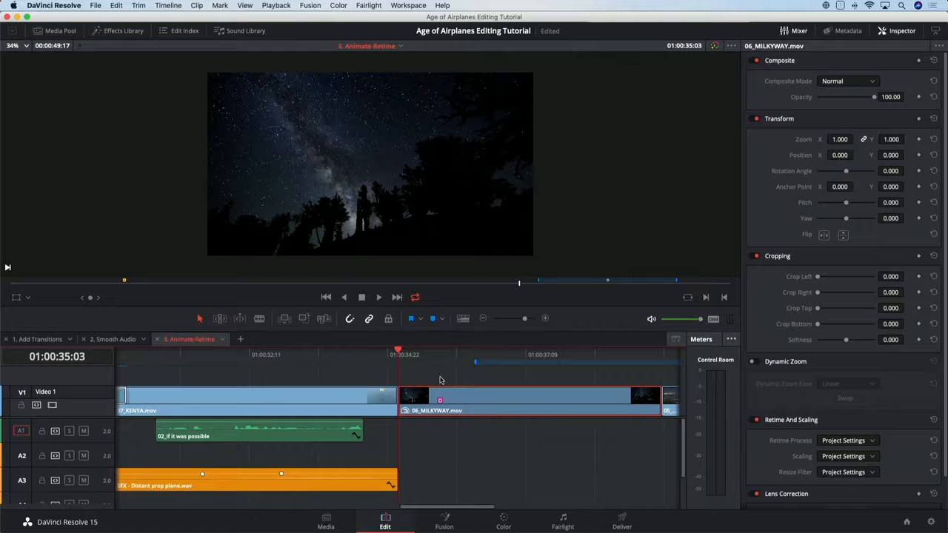
{"action": "left_click", "coordinate": [28, 298]}
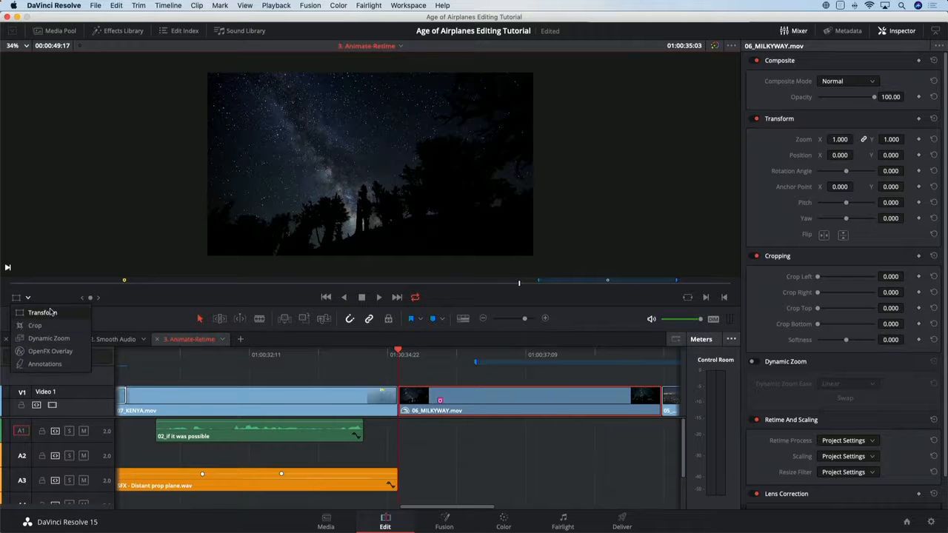
{"action": "left_click", "coordinate": [42, 313]}
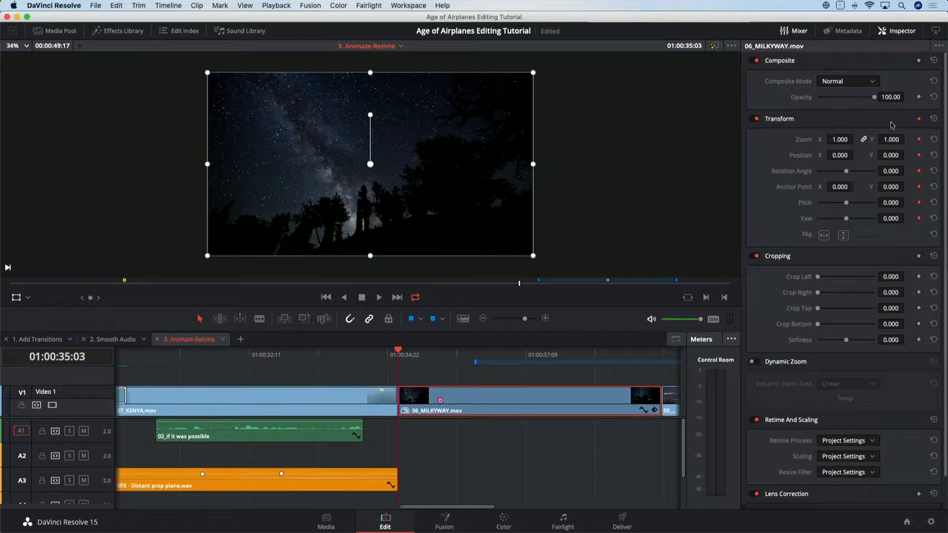
On the last frame of 06_MILKYWAY.mov, set Zoom X and Y to 1.290, and hide the viewer's marker overlays.
{"action": "left_click", "coordinate": [663, 352]}
{"action": "key", "text": "Left"}
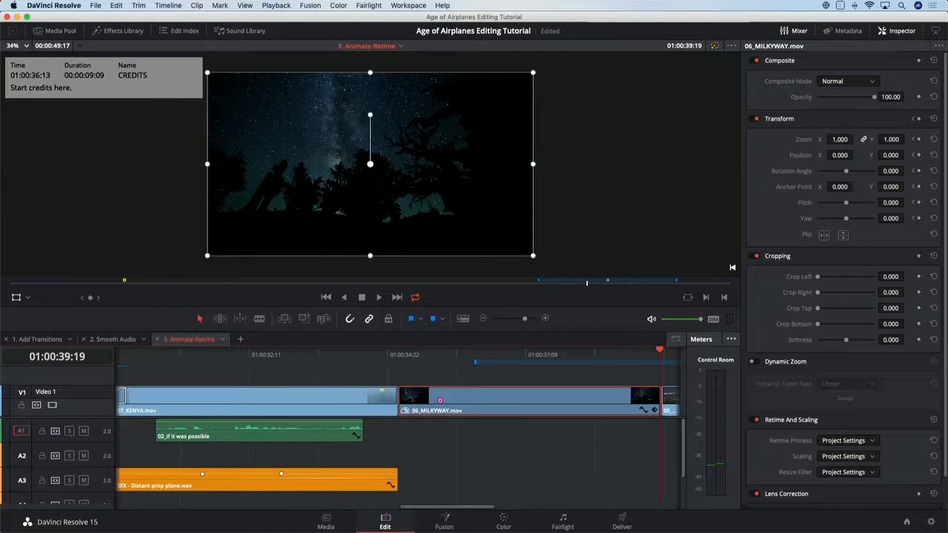
{"action": "left_click_drag", "start_coordinate": [840, 140], "coordinate": [862, 140]}
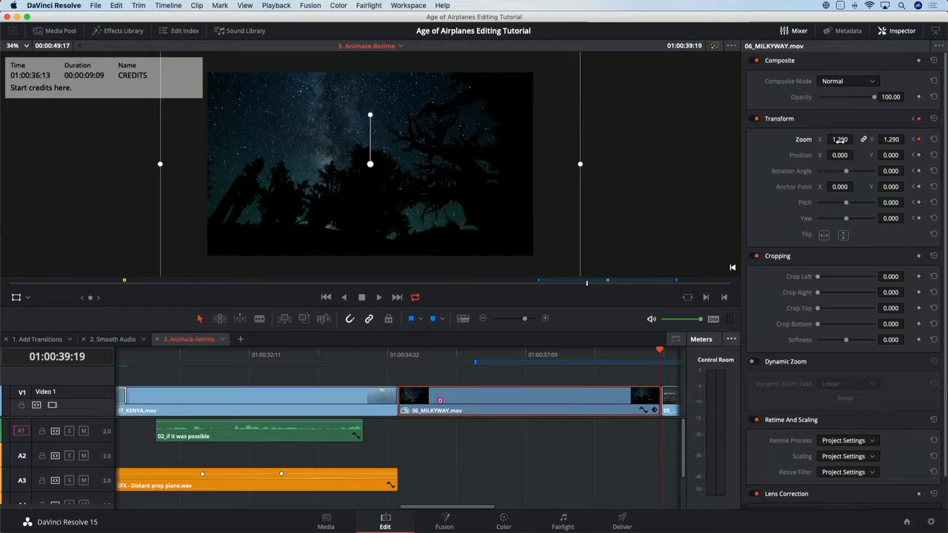
{"action": "left_click", "coordinate": [732, 46]}
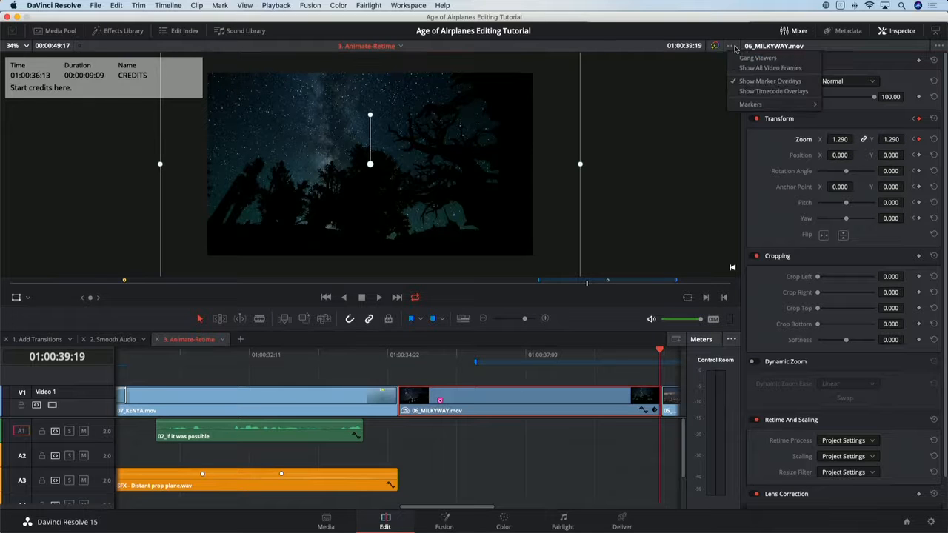
{"action": "left_click", "coordinate": [762, 81]}
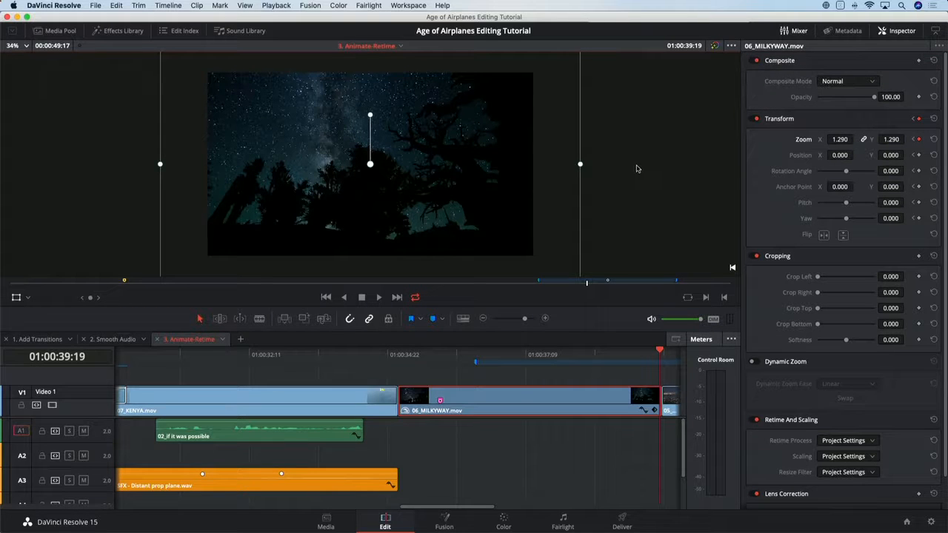
Move the picture to about X 262, Y -134 on the last frame, and bend its motion path into a curve with a Smooth end keyframe.
{"action": "left_click_drag", "start_coordinate": [353, 171], "coordinate": [405, 196]}
{"action": "right_click", "coordinate": [413, 189]}
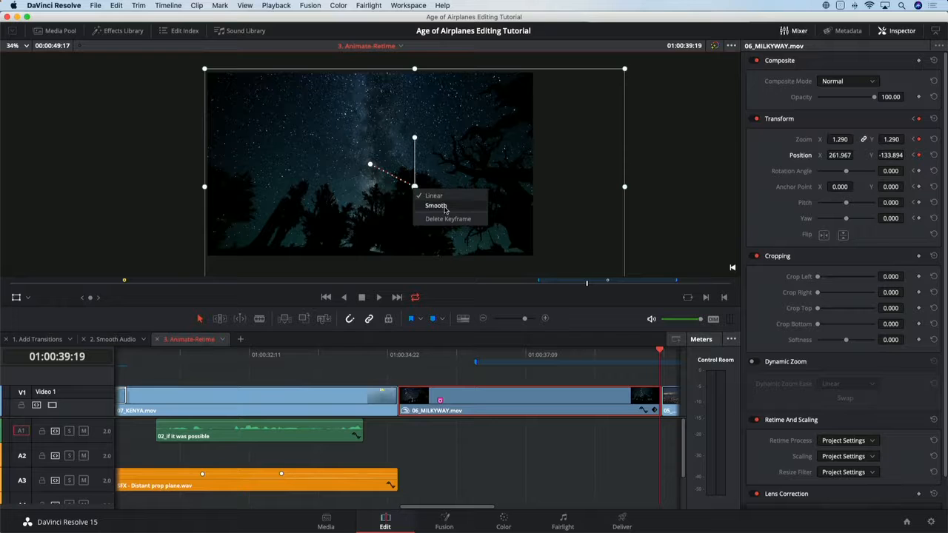
{"action": "left_click", "coordinate": [445, 208]}
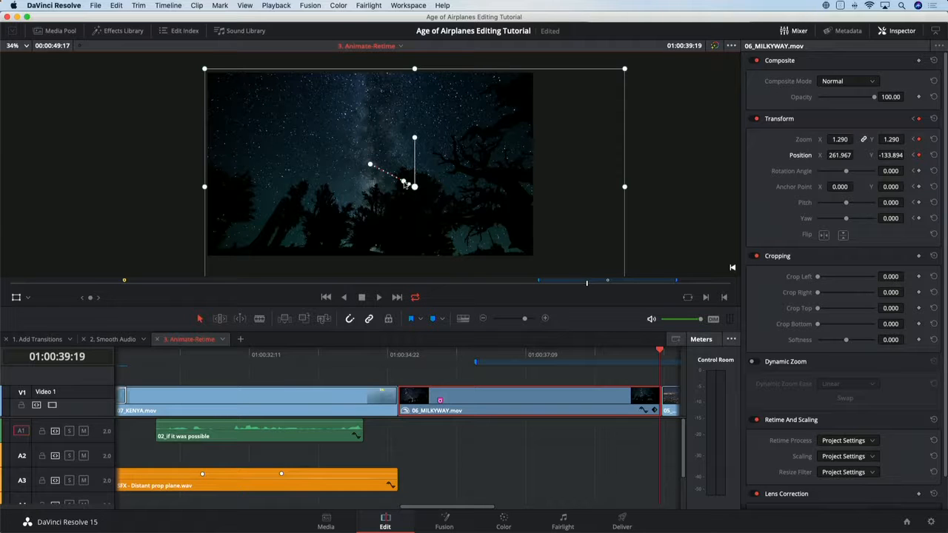
{"action": "mouse_move", "coordinate": [404, 183]}
{"action": "left_mouse_down"}
{"action": "mouse_move", "coordinate": [387, 199]}
{"action": "mouse_move", "coordinate": [346, 192]}
{"action": "mouse_move", "coordinate": [395, 141]}
{"action": "mouse_move", "coordinate": [383, 189]}
{"action": "mouse_move", "coordinate": [398, 198]}
{"action": "left_mouse_up"}
{"action": "left_click_drag", "start_coordinate": [383, 198], "coordinate": [392, 185]}
Play the animated move from the first frame of 06_MILKYWAY.mov, and return to the start with the whole timeline fitted in view.
{"action": "left_click", "coordinate": [398, 355]}
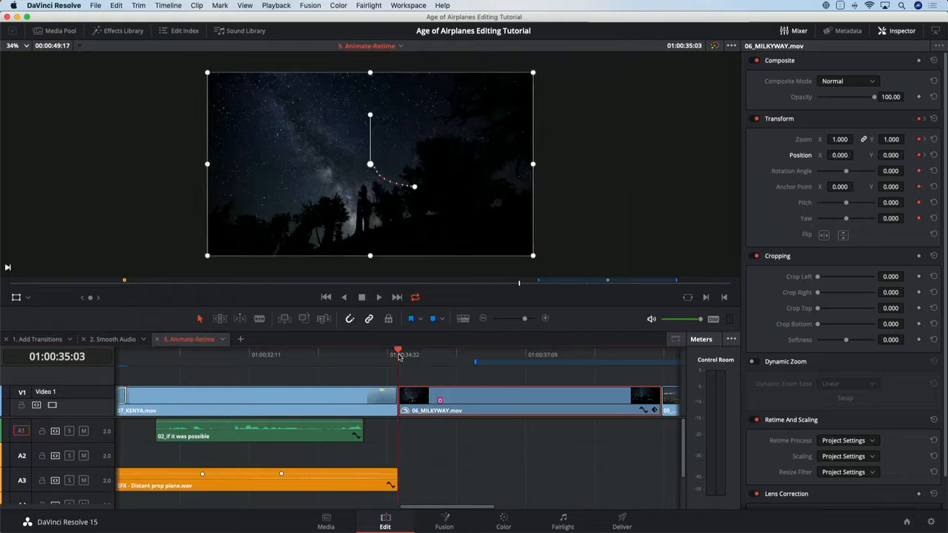
{"action": "key", "text": "space"}
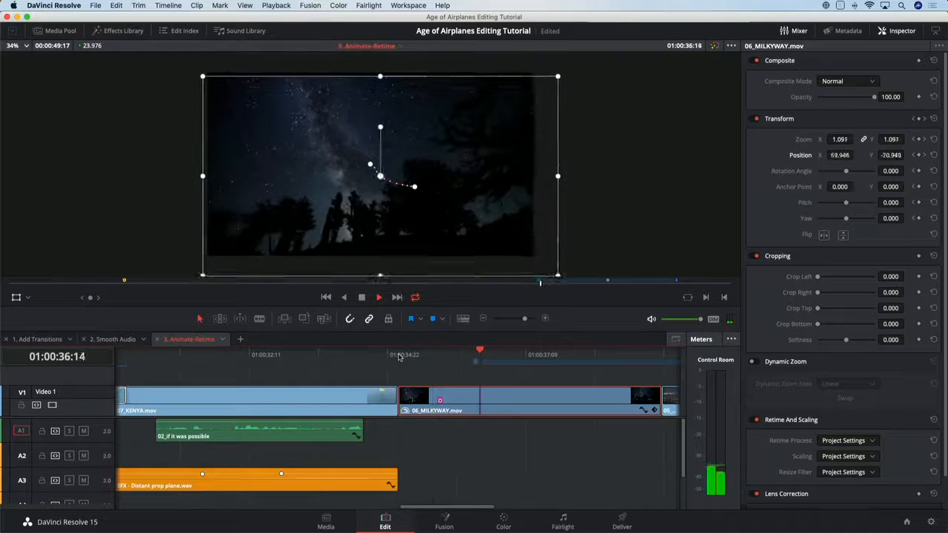
{"action": "key", "text": "space"}
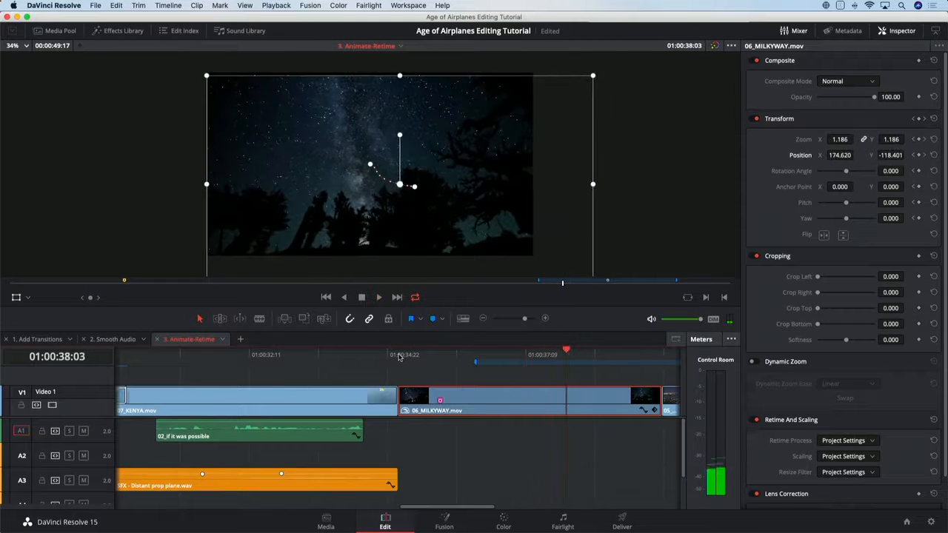
{"action": "key", "text": "shift+z"}
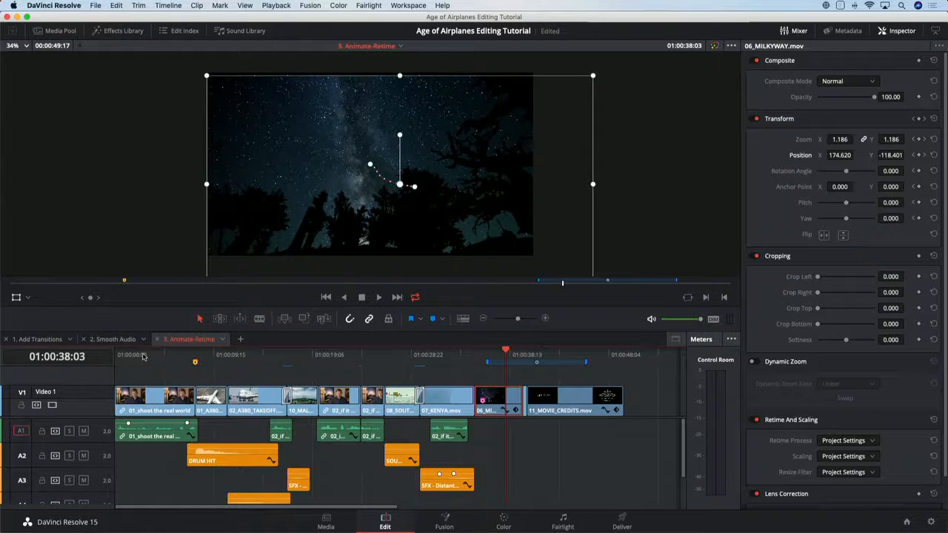
{"action": "key", "text": "Home"}
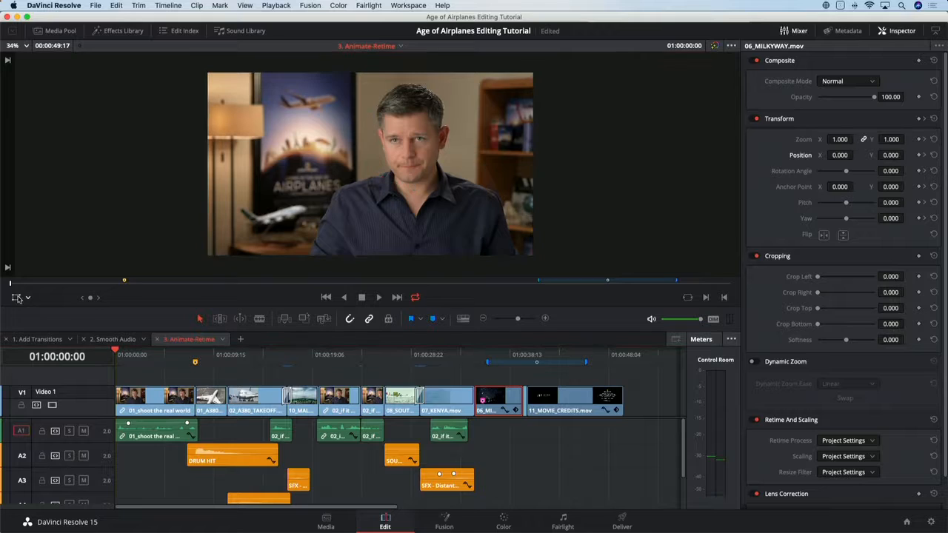
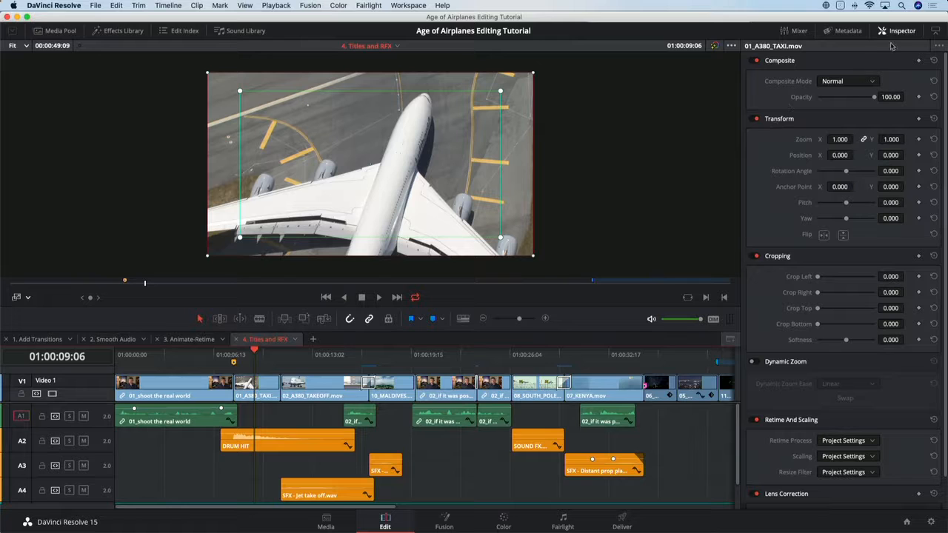
Reduce the Inspector to half height and turn off the Dynamic Zoom overlay, with the playhead at 01:00:38:23 on 05_BAY_AREA_LIGHTS.mov.
{"action": "left_click", "coordinate": [935, 31]}
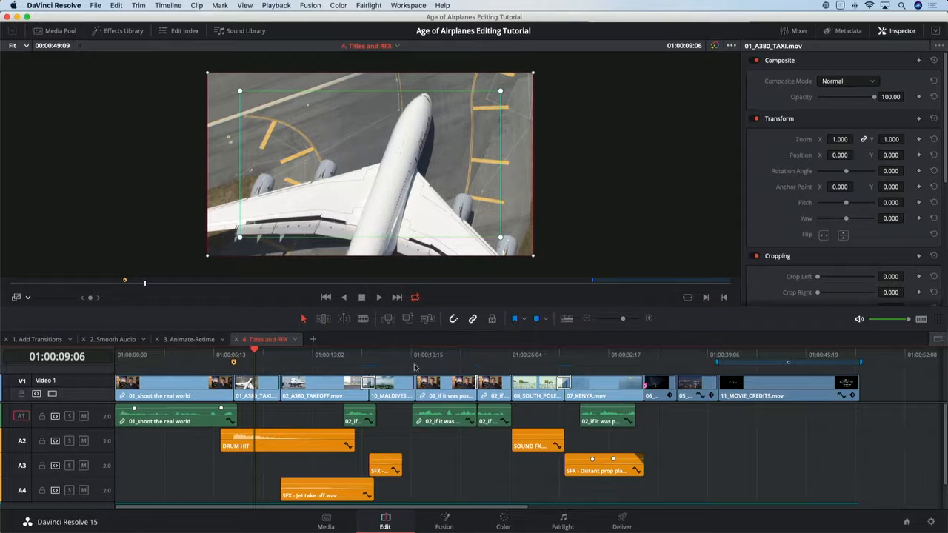
{"action": "left_click_drag", "start_coordinate": [688, 355], "coordinate": [705, 355]}
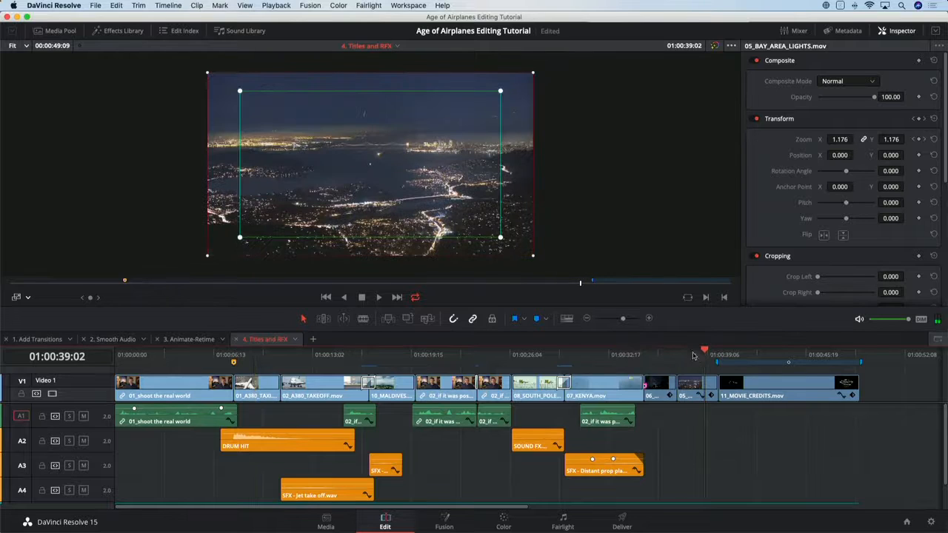
{"action": "left_click", "coordinate": [27, 300]}
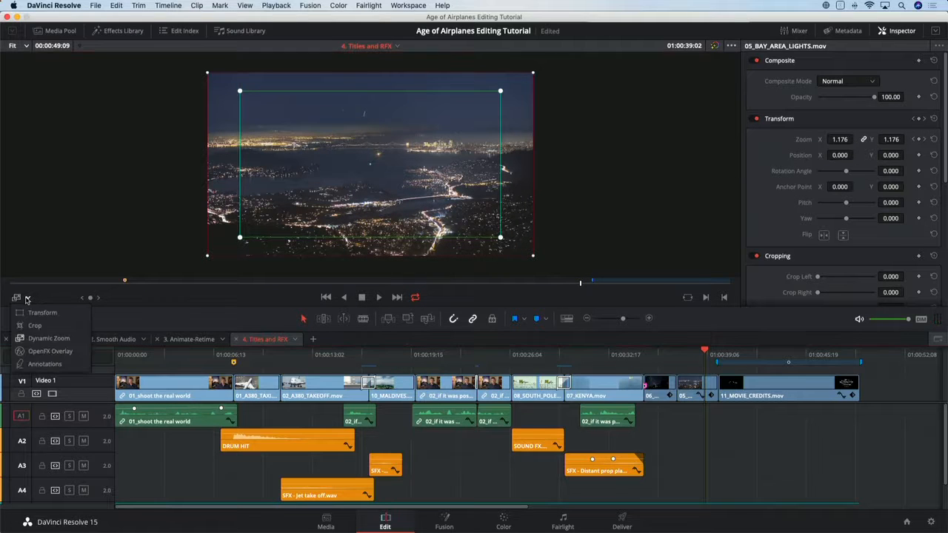
{"action": "left_click", "coordinate": [19, 338]}
{"action": "left_click", "coordinate": [15, 298]}
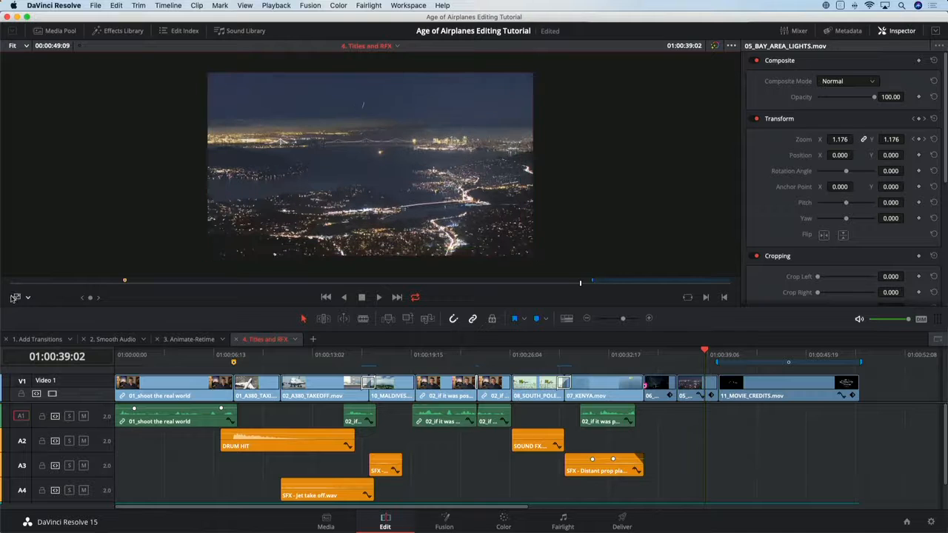
{"action": "left_click", "coordinate": [703, 355]}
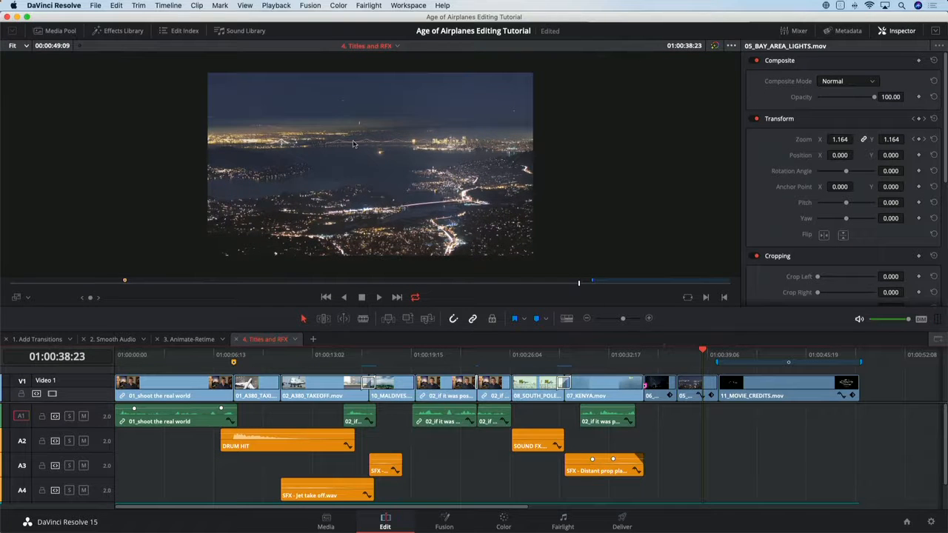
Show the Effects Library at full height and apply the OpenFX Gaussian Blur to 05_BAY_AREA_LIGHTS.mov.
{"action": "left_click", "coordinate": [117, 32]}
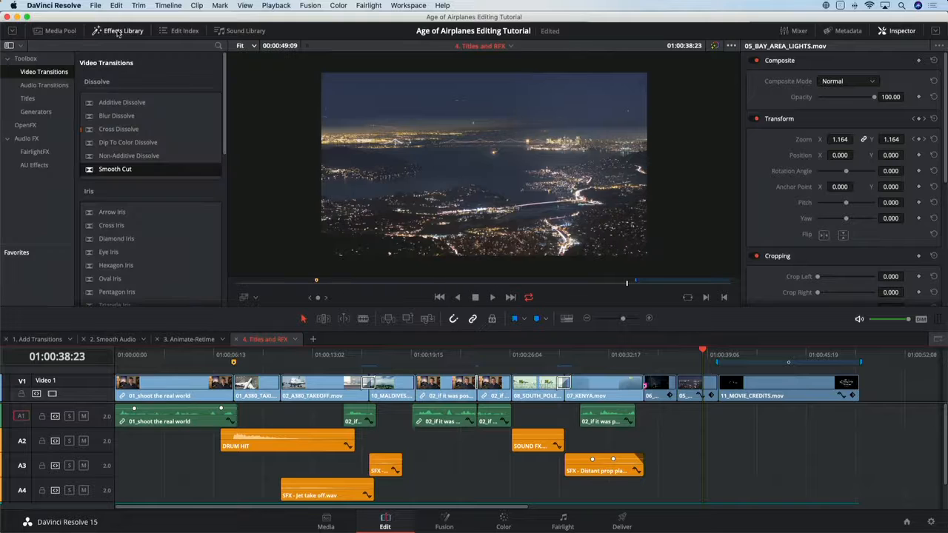
{"action": "left_click", "coordinate": [12, 30]}
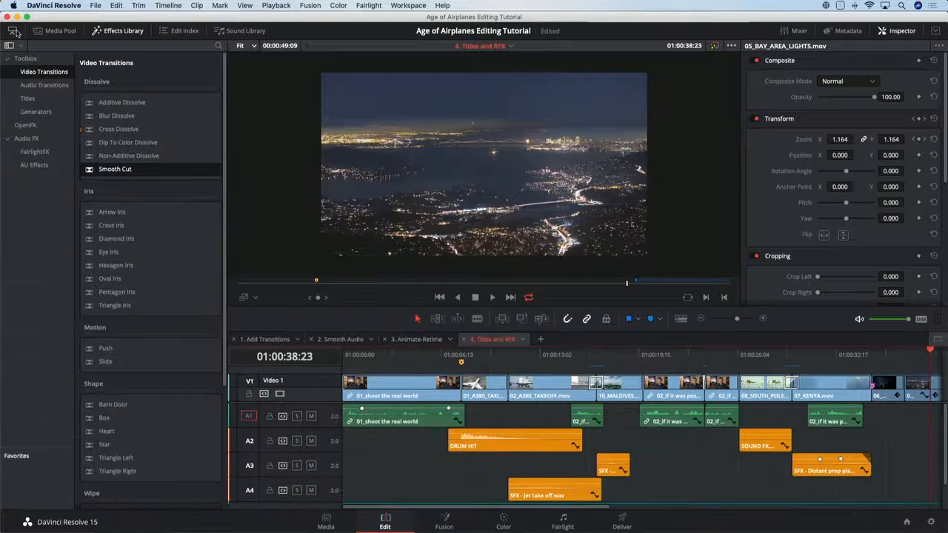
{"action": "left_click", "coordinate": [26, 139]}
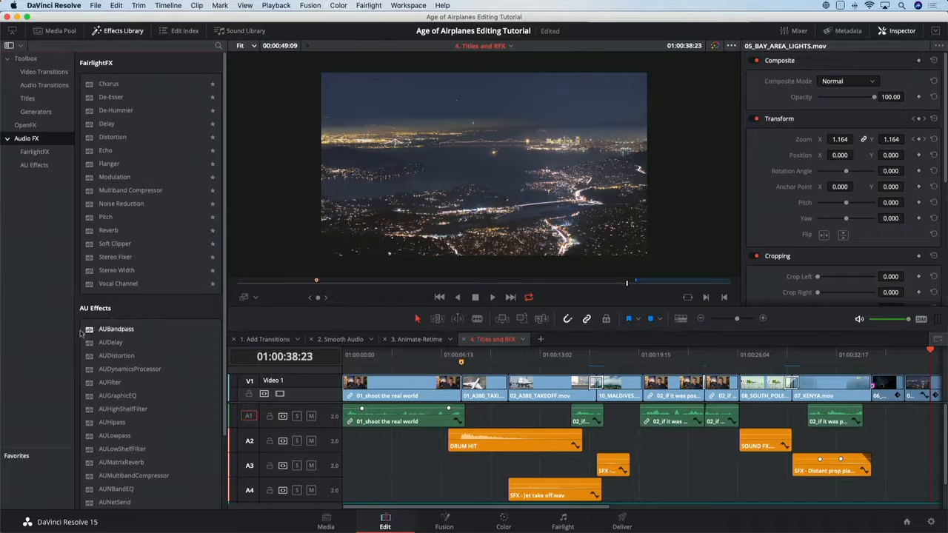
{"action": "left_click", "coordinate": [25, 125]}
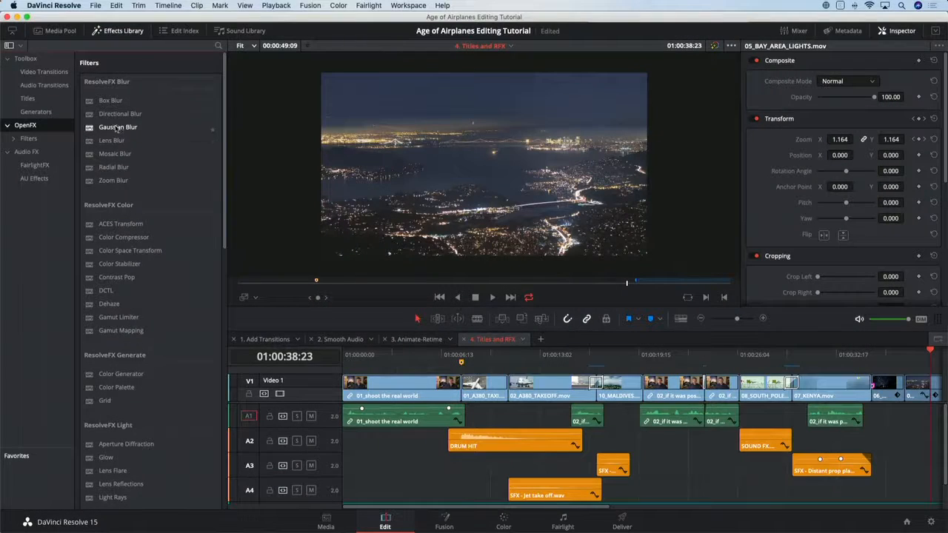
{"action": "left_click_drag", "start_coordinate": [118, 128], "coordinate": [922, 382]}
{"action": "left_click_drag", "start_coordinate": [597, 510], "coordinate": [742, 506]}
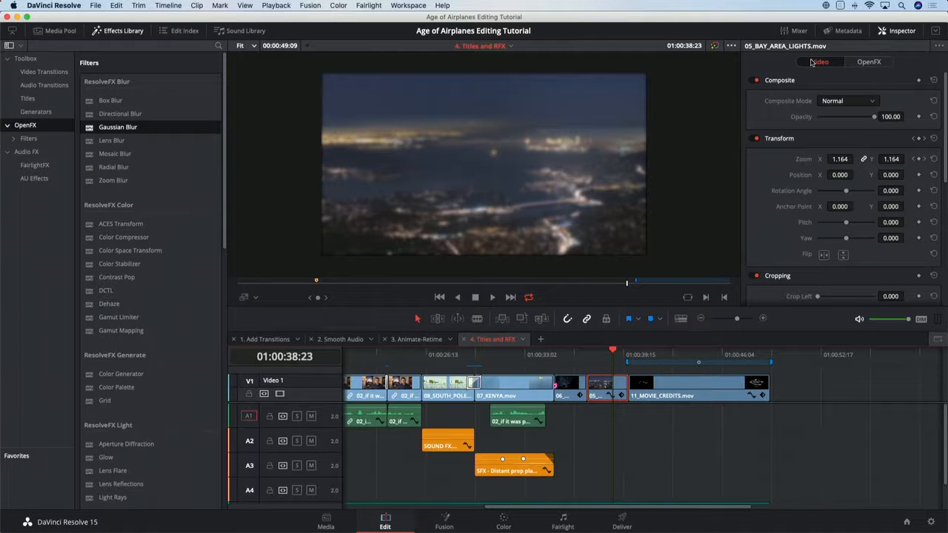
Keyframe the Gaussian Blur strength from 0.000 at 01:00:38:23 to 0.661 on the clip's last frame, and set Border Type to Replicate.
{"action": "left_click", "coordinate": [871, 62]}
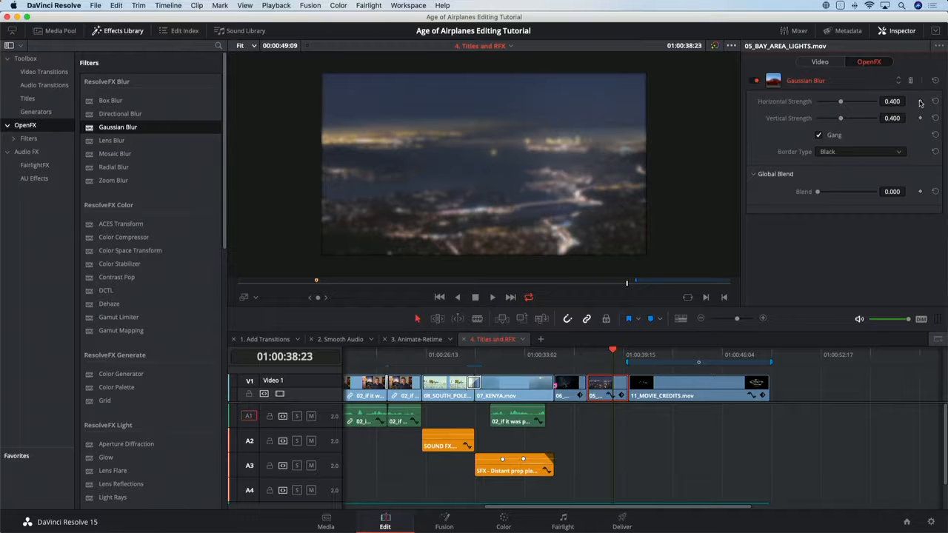
{"action": "left_click_drag", "start_coordinate": [833, 104], "coordinate": [800, 104]}
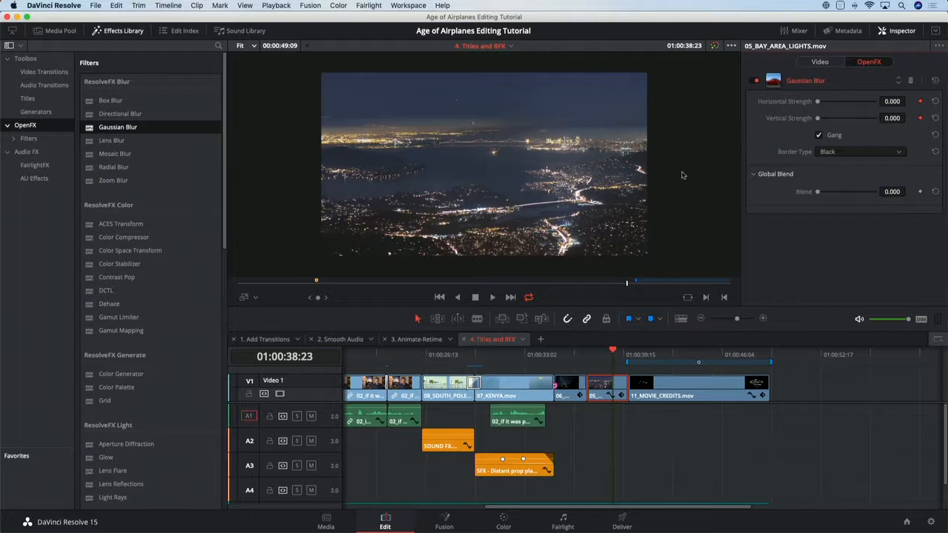
{"action": "left_click_drag", "start_coordinate": [621, 355], "coordinate": [624, 354]}
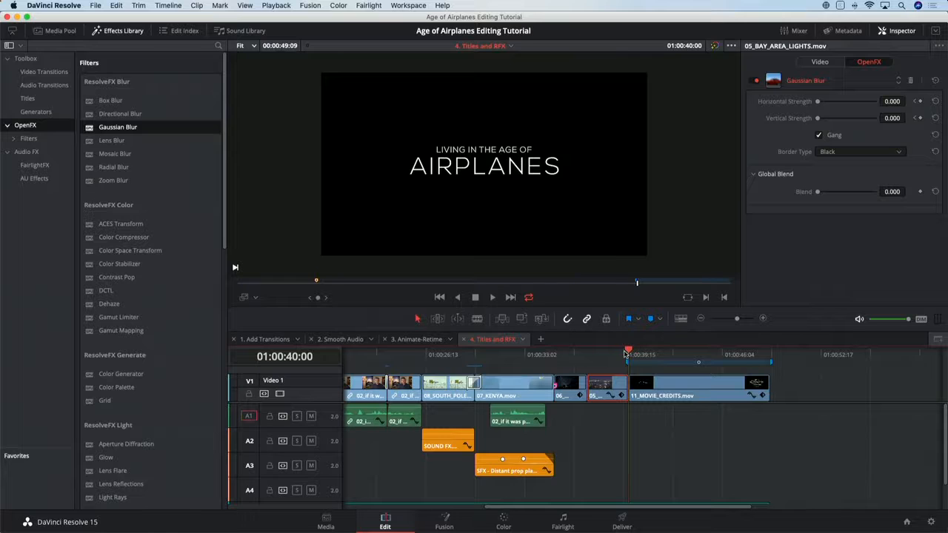
{"action": "key", "text": "Left"}
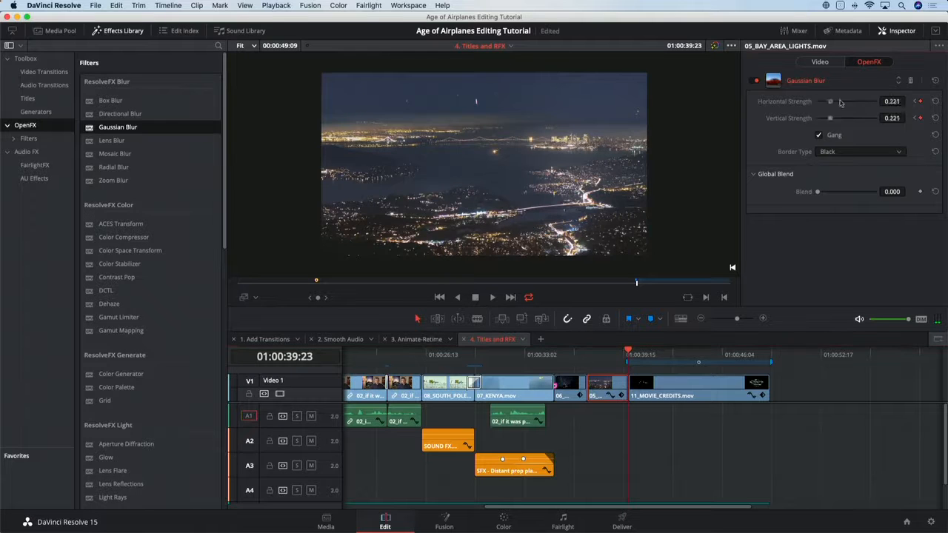
{"action": "left_click_drag", "start_coordinate": [818, 102], "coordinate": [857, 102]}
{"action": "left_click", "coordinate": [857, 152]}
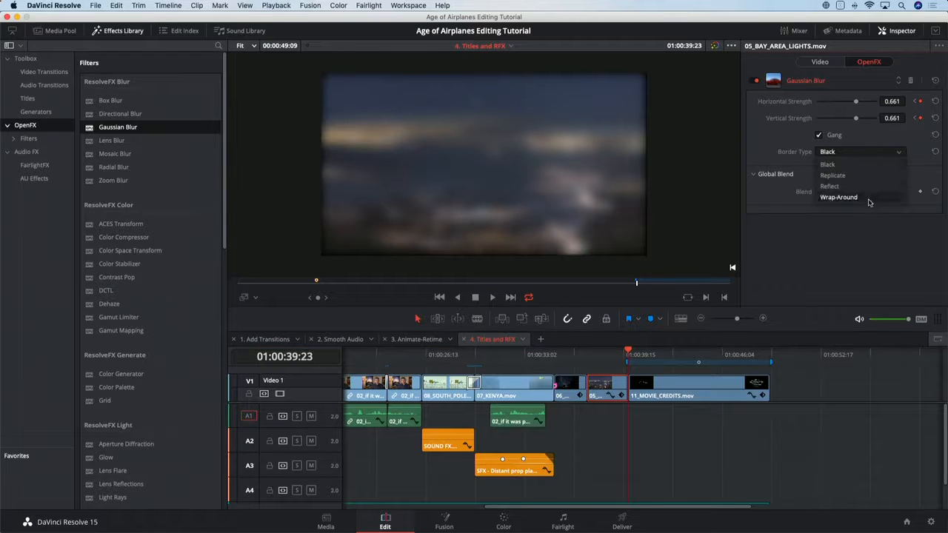
{"action": "left_click", "coordinate": [868, 180]}
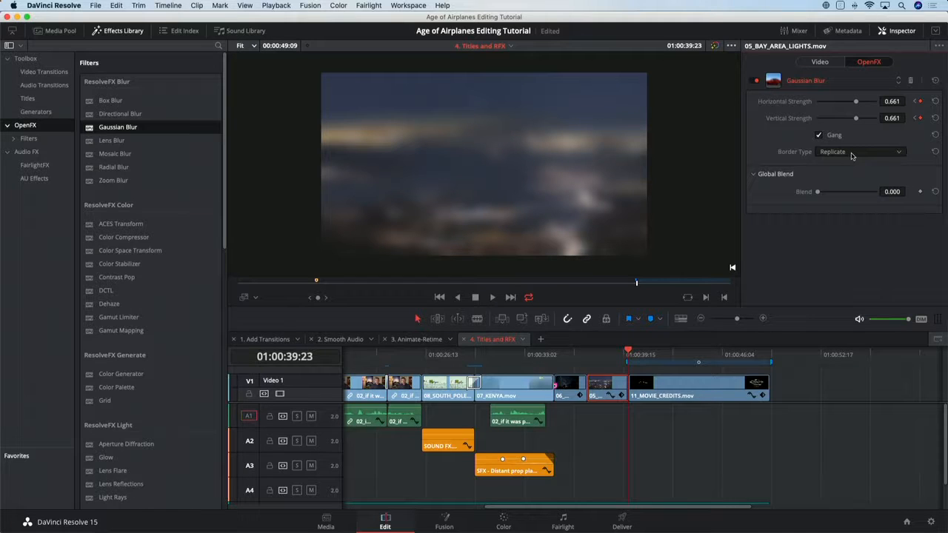
Play the animated blur on 05_BAY_AREA_LIGHTS.mov and place the playhead at the start of 11_MOVIE_CREDITS.mov.
{"action": "left_click", "coordinate": [604, 355]}
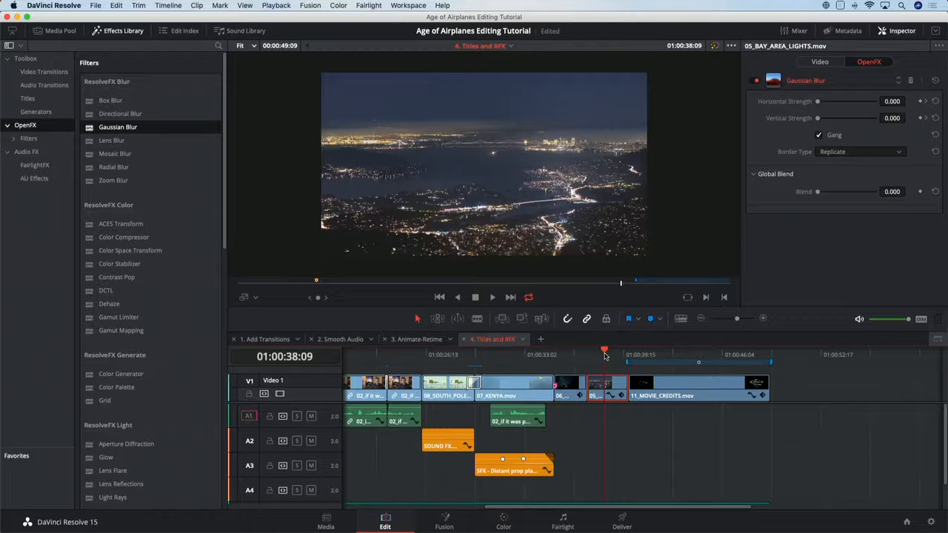
{"action": "key", "text": "space"}
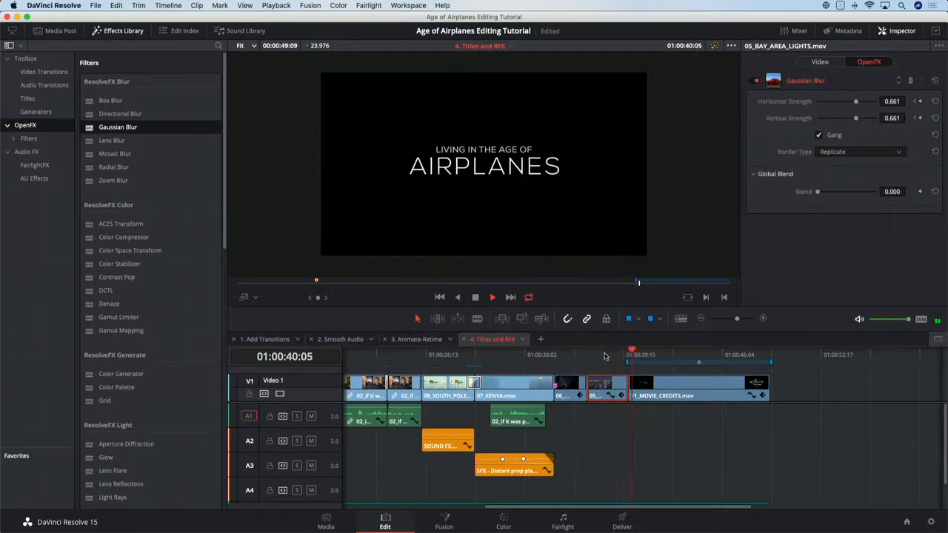
{"action": "key", "text": "space"}
{"action": "key", "text": "Up"}
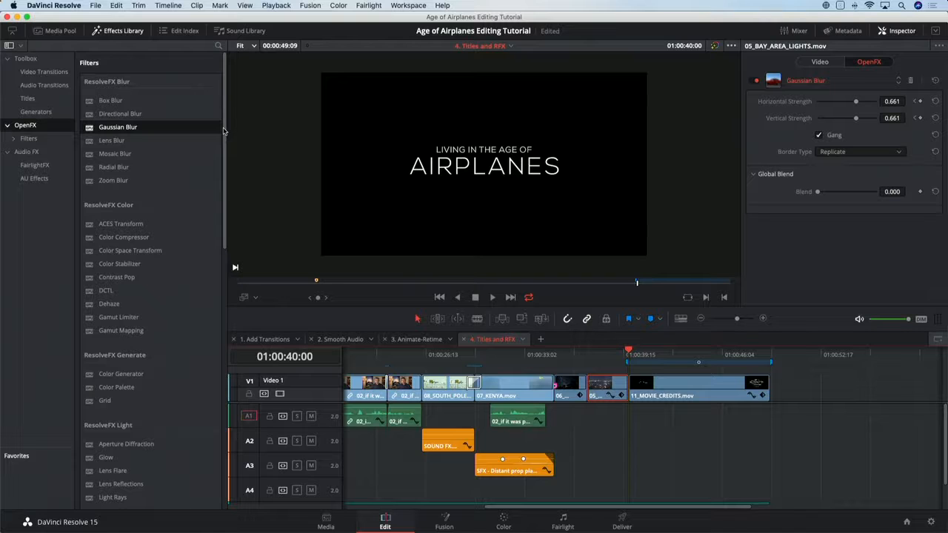
Apply the OpenFX Light Rays effect to 11_MOVIE_CREDITS.mov and show the effect's settings.
{"action": "left_click_drag", "start_coordinate": [223, 131], "coordinate": [214, 278]}
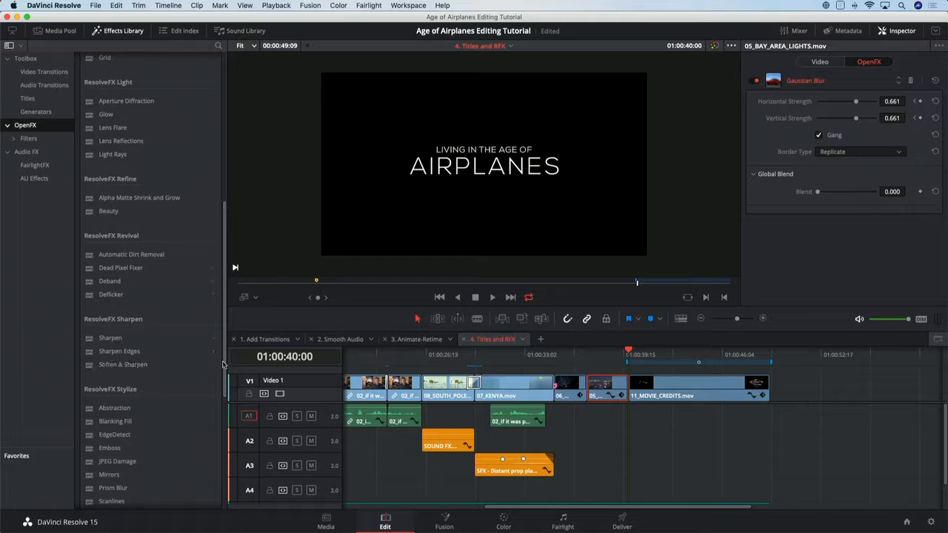
{"action": "scroll", "coordinate": [211, 374], "scroll_direction": "down", "scroll_amount": 2}
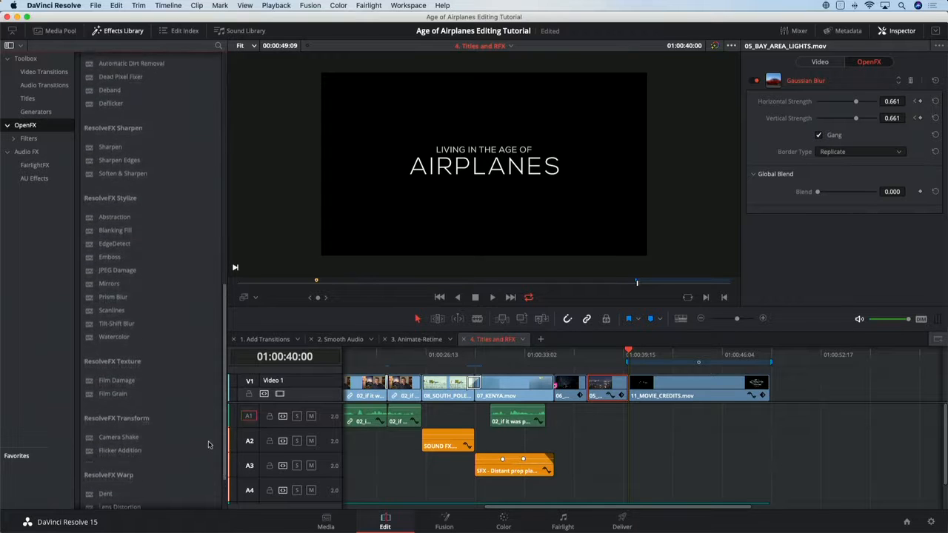
{"action": "scroll", "coordinate": [208, 378], "scroll_direction": "up", "scroll_amount": 3}
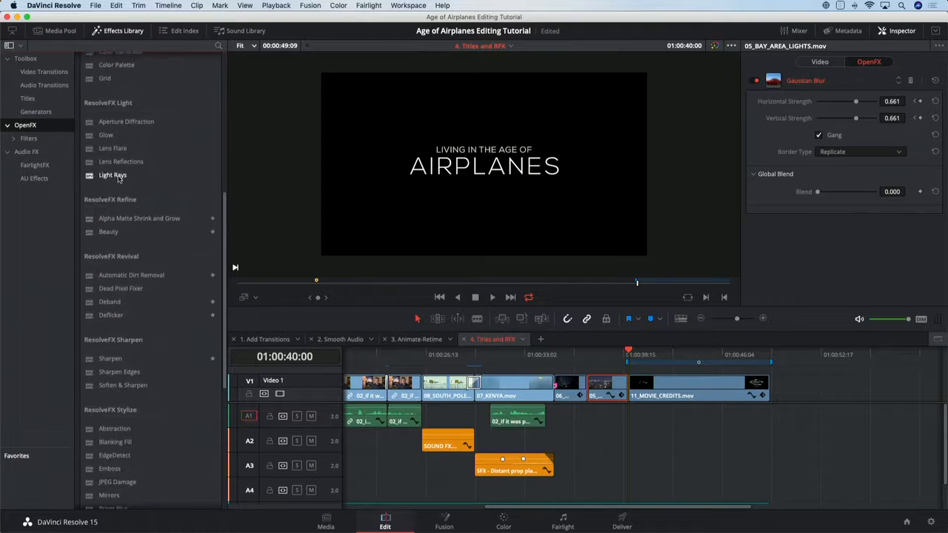
{"action": "left_click_drag", "start_coordinate": [118, 178], "coordinate": [652, 389]}
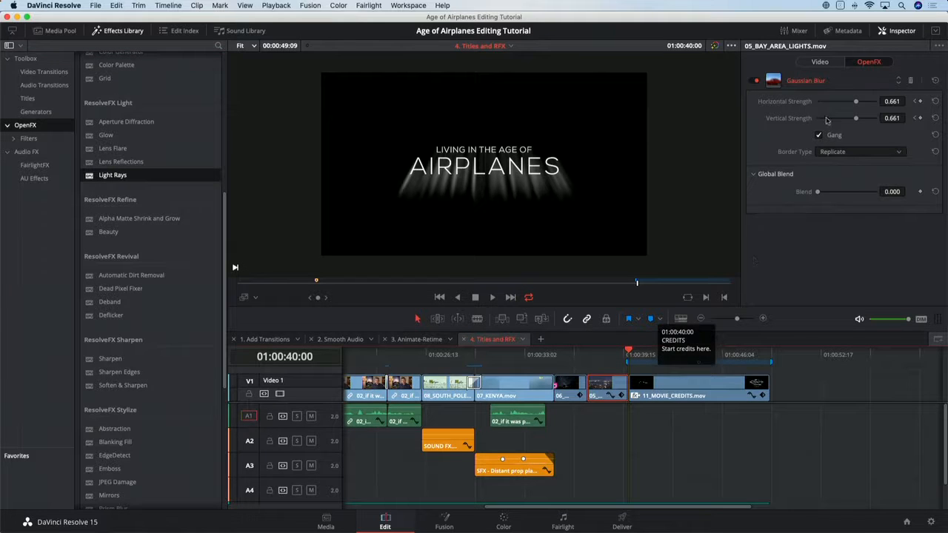
{"action": "left_click", "coordinate": [665, 396]}
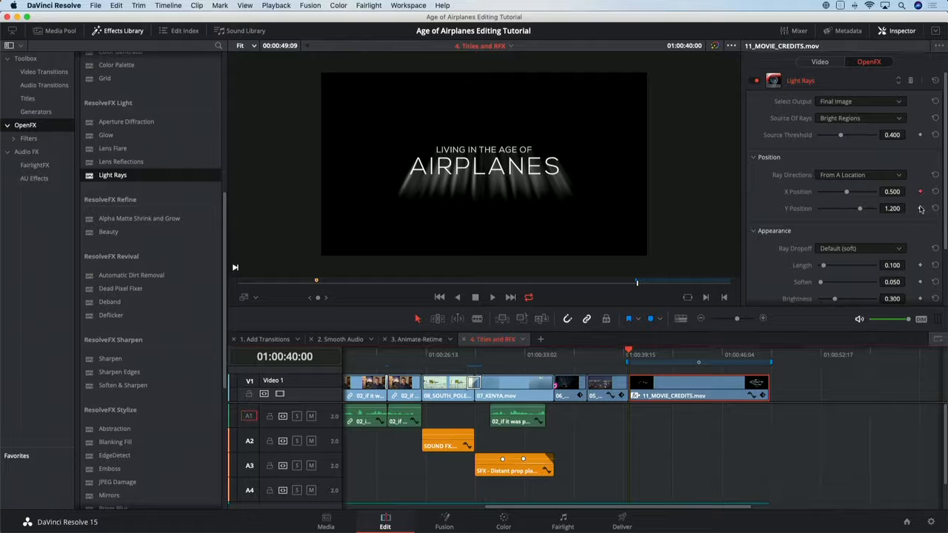
Keyframe Light Rays at 01:00:40:00 with X Position 1.085, Y Position 0.576, Length 0.195, Soften 0.050 and Brightness 0.449.
{"action": "left_click", "coordinate": [920, 208]}
{"action": "mouse_move", "coordinate": [861, 210]}
{"action": "left_mouse_down"}
{"action": "mouse_move", "coordinate": [849, 216]}
{"action": "mouse_move", "coordinate": [843, 193]}
{"action": "mouse_move", "coordinate": [833, 194]}
{"action": "mouse_move", "coordinate": [859, 194]}
{"action": "left_mouse_up"}
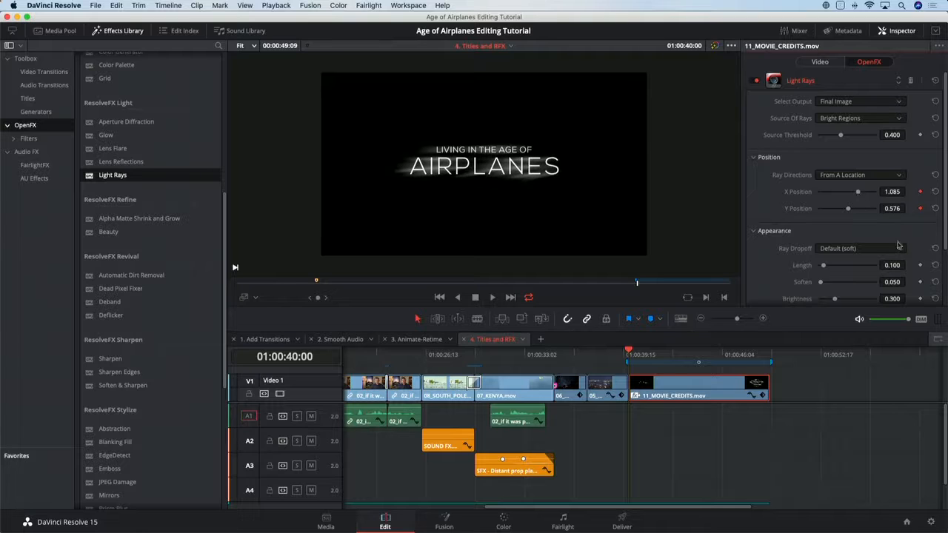
{"action": "left_click", "coordinate": [920, 282]}
{"action": "left_click_drag", "start_coordinate": [825, 266], "coordinate": [830, 266]}
{"action": "scroll", "coordinate": [918, 237], "scroll_direction": "down", "scroll_amount": 2}
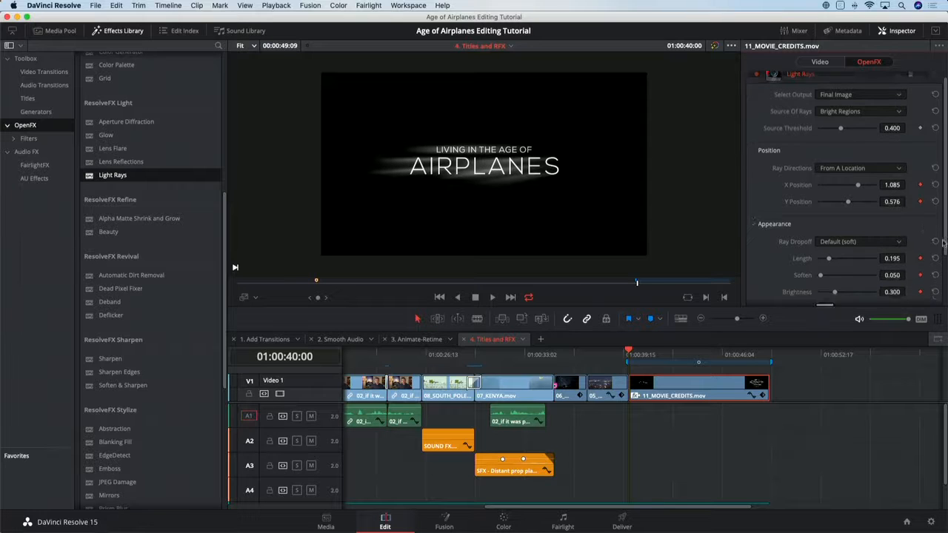
{"action": "left_click_drag", "start_coordinate": [828, 267], "coordinate": [843, 266]}
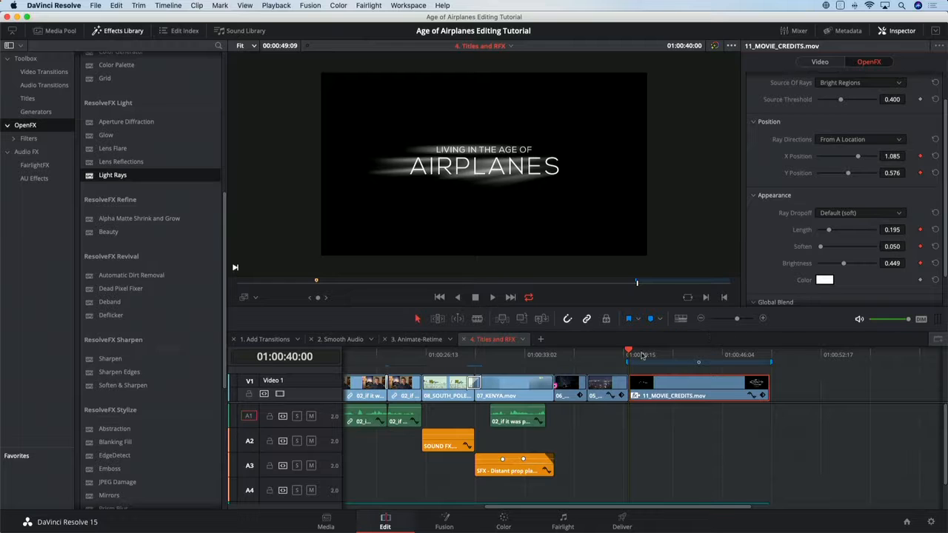
Keyframe Light Rays at 01:00:41:09 with X Position 0.170, Length 0.000 and Brightness 0.000, and play the animation.
{"action": "left_click_drag", "start_coordinate": [649, 354], "coordinate": [650, 354]}
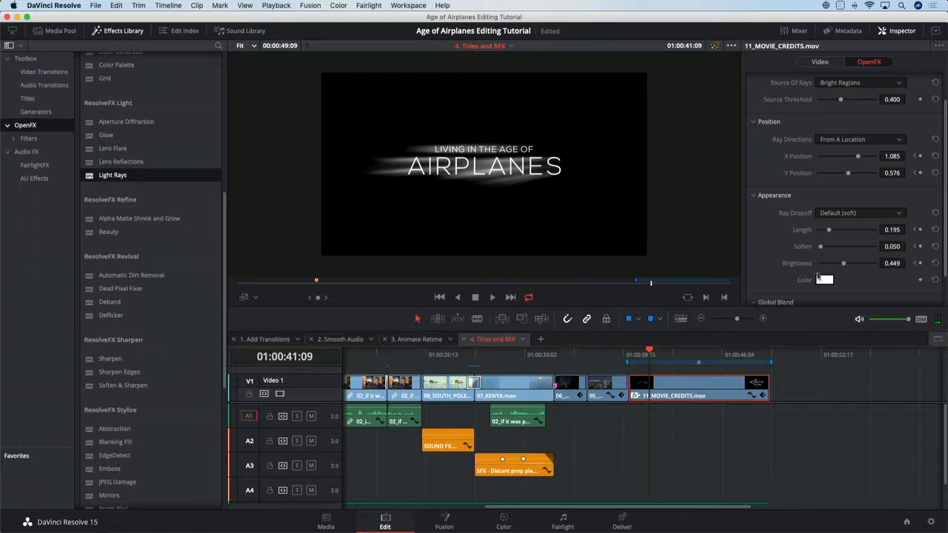
{"action": "left_click_drag", "start_coordinate": [842, 267], "coordinate": [832, 267]}
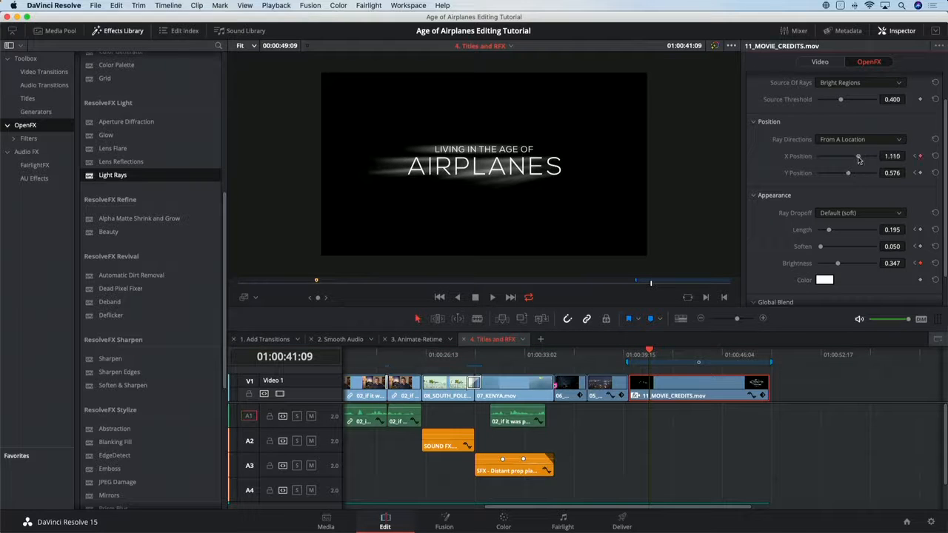
{"action": "left_click_drag", "start_coordinate": [858, 158], "coordinate": [840, 159]}
{"action": "left_click_drag", "start_coordinate": [825, 268], "coordinate": [797, 270]}
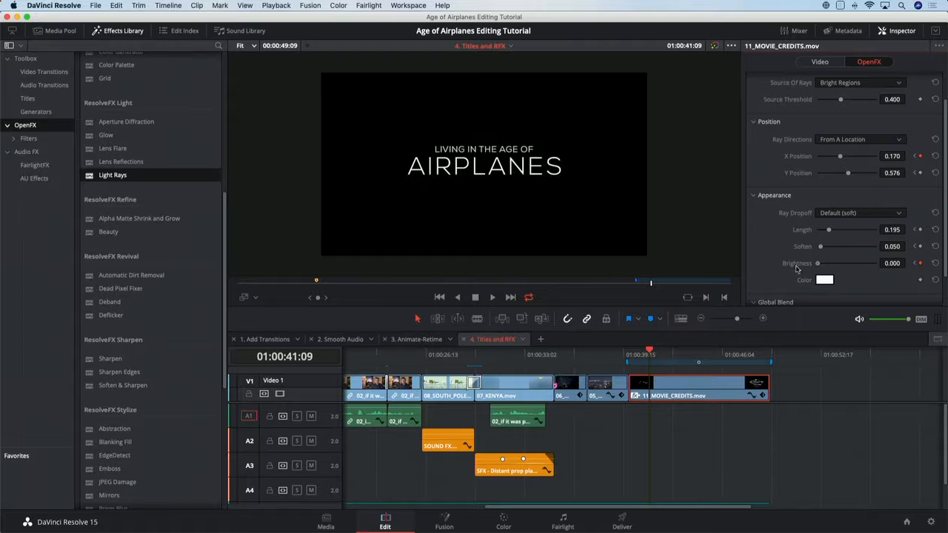
{"action": "left_click", "coordinate": [616, 354]}
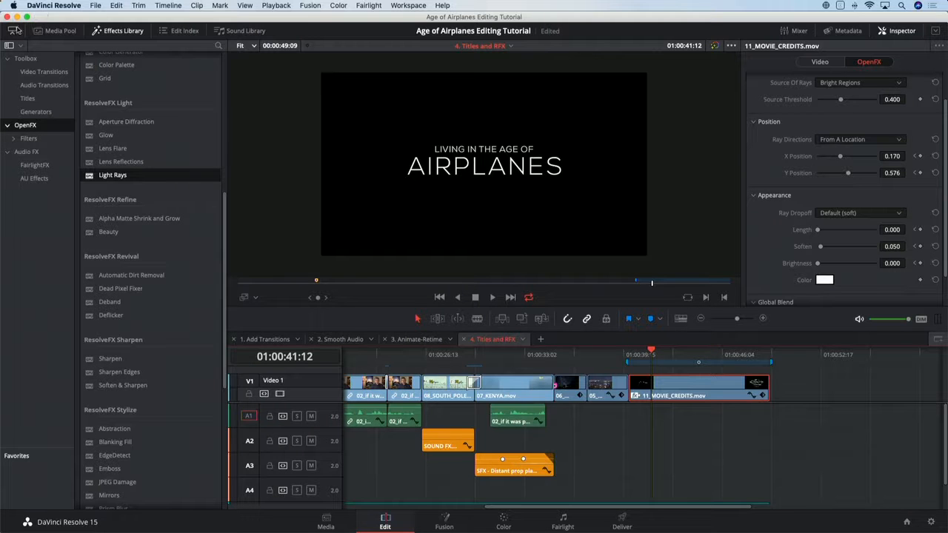
Reduce the Effects Library to half height and show its Titles category.
{"action": "left_click", "coordinate": [12, 30]}
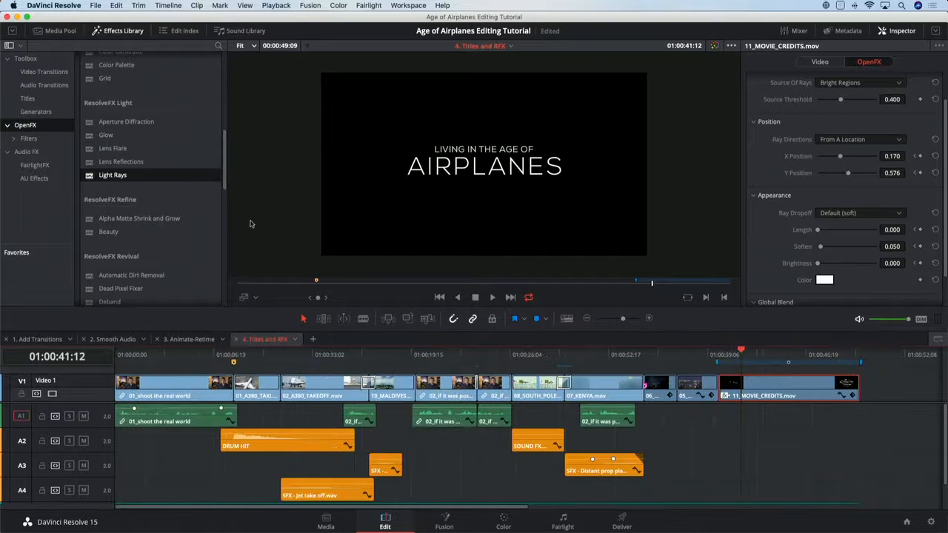
{"action": "left_click_drag", "start_coordinate": [225, 148], "coordinate": [223, 92]}
{"action": "left_click", "coordinate": [27, 98]}
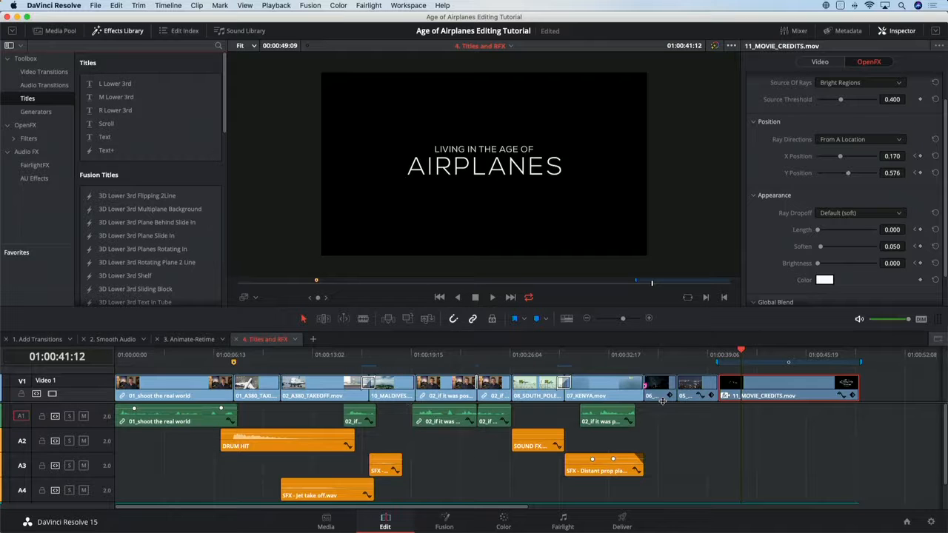
Add a Text title on Video 2 from 01:00:19:22, spanning both interview clips, with the playhead at 01:00:20:20.
{"action": "scroll", "coordinate": [593, 399], "scroll_direction": "up", "scroll_amount": 2}
{"action": "left_click", "coordinate": [415, 356]}
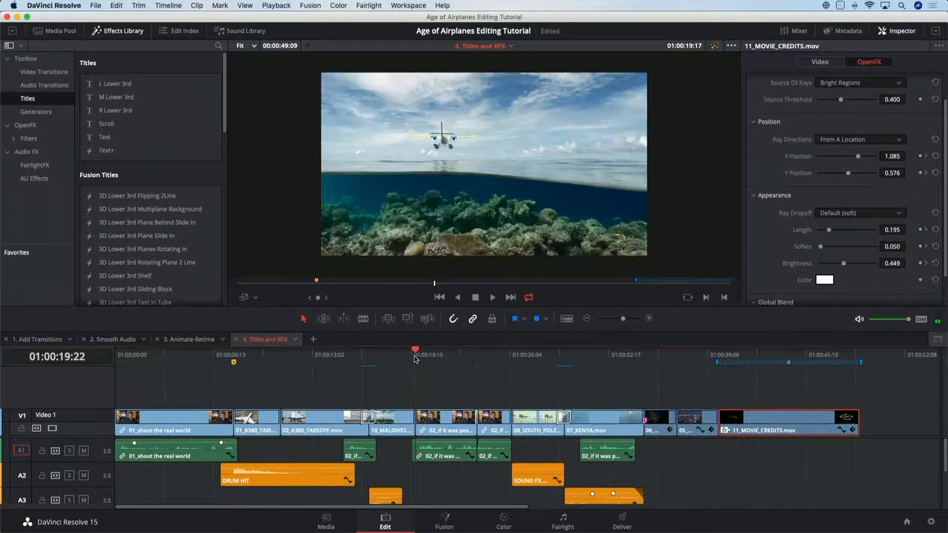
{"action": "left_click_drag", "start_coordinate": [105, 137], "coordinate": [510, 392]}
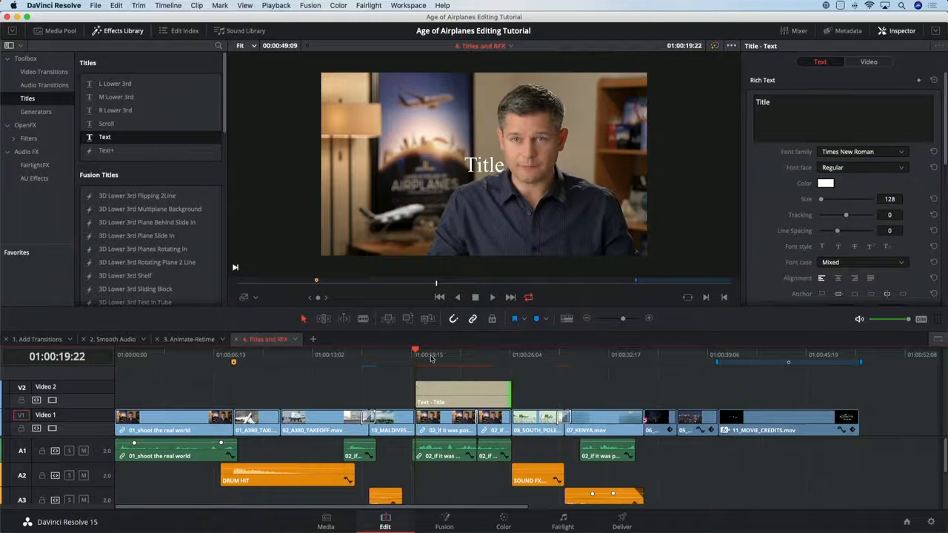
{"action": "mouse_move", "coordinate": [431, 358]}
{"action": "left_mouse_down"}
{"action": "mouse_move", "coordinate": [450, 359]}
{"action": "mouse_move", "coordinate": [430, 359]}
{"action": "left_mouse_up"}
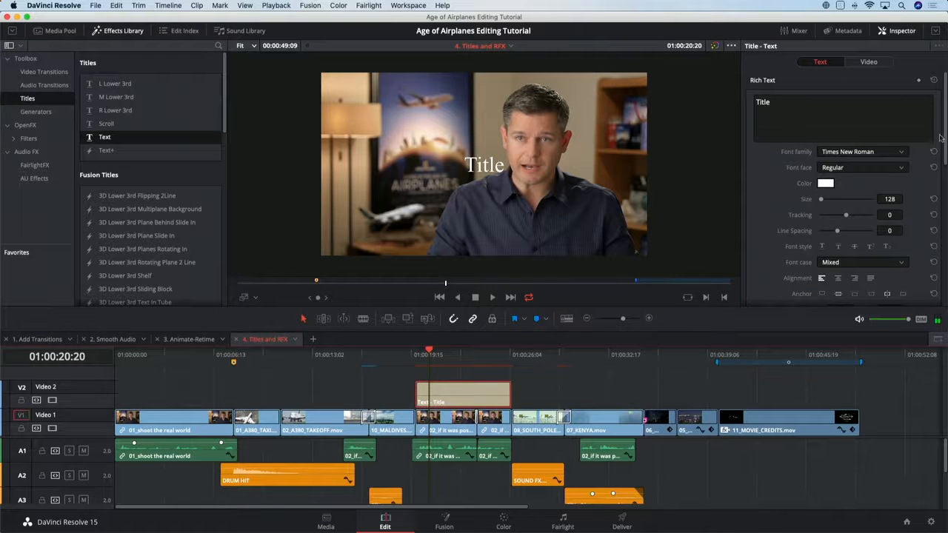
Replace the Text title's wording with the interviewed speaker's full name.
{"action": "left_click", "coordinate": [813, 113]}
{"action": "key", "text": "super+a"}
{"action": "type", "text": "B"}
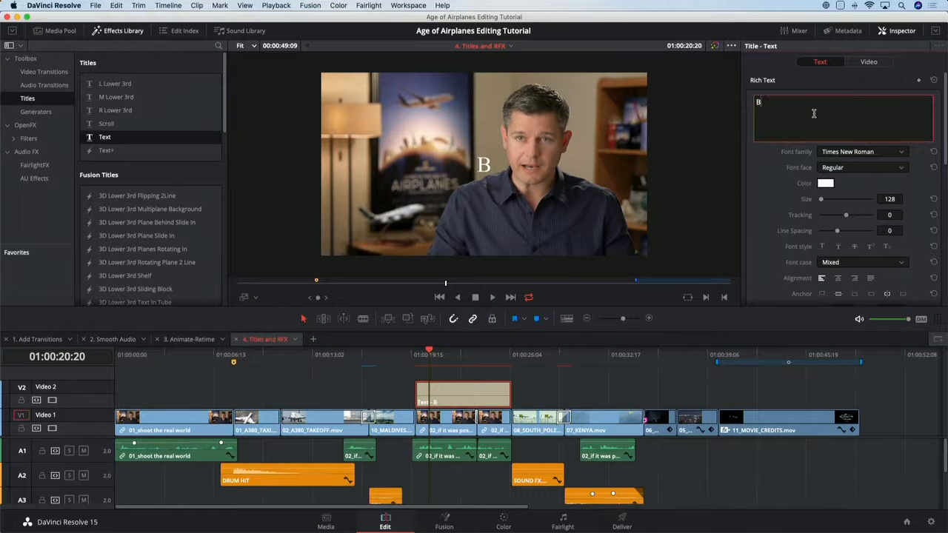
{"action": "type", "text": "rian "}
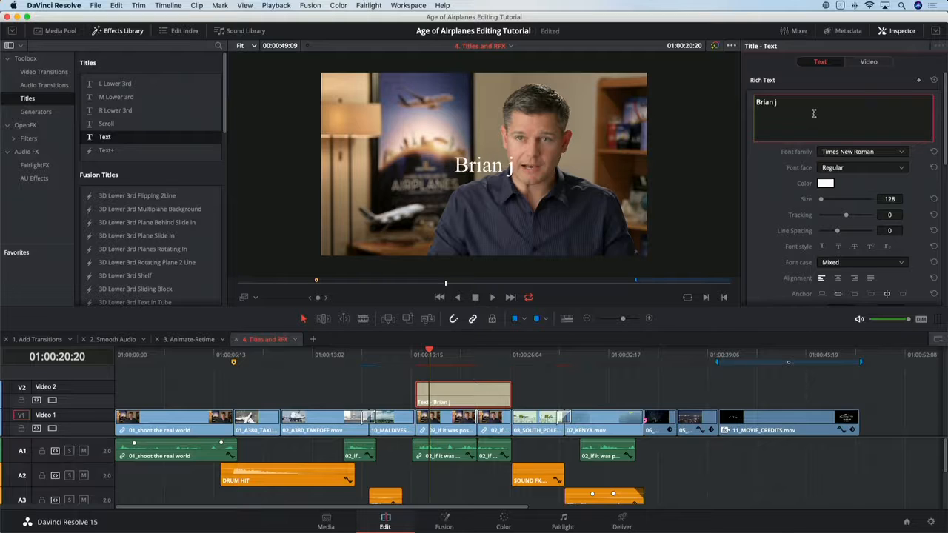
{"action": "type", "text": "J. Ter"}
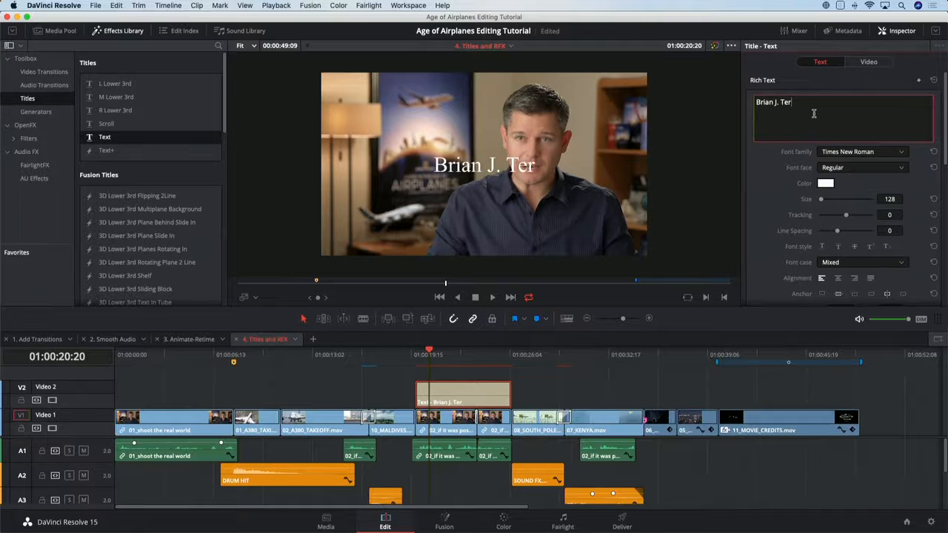
{"action": "type", "text": "williger"}
Set the font family of the entire title text to Open Sans.
{"action": "triple_click", "coordinate": [813, 113]}
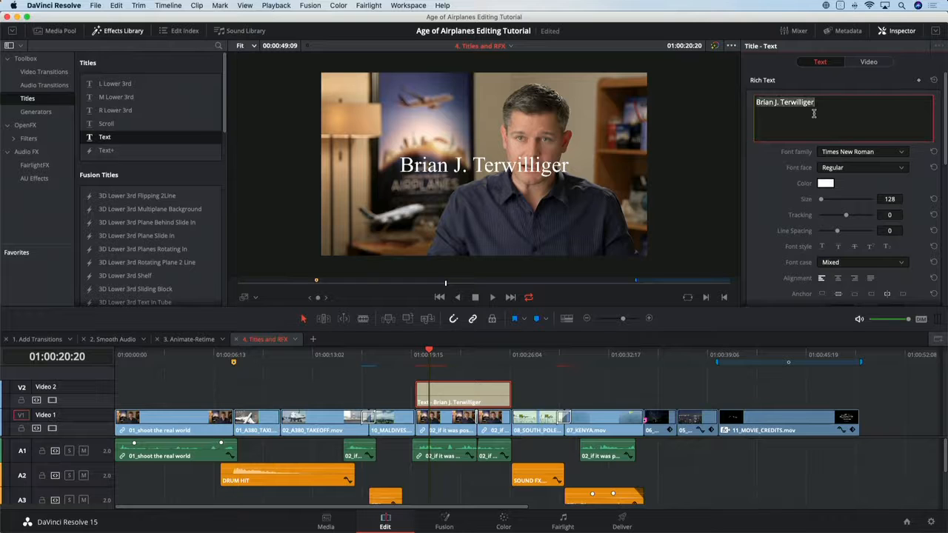
{"action": "left_click", "coordinate": [846, 153]}
{"action": "type", "text": "op"}
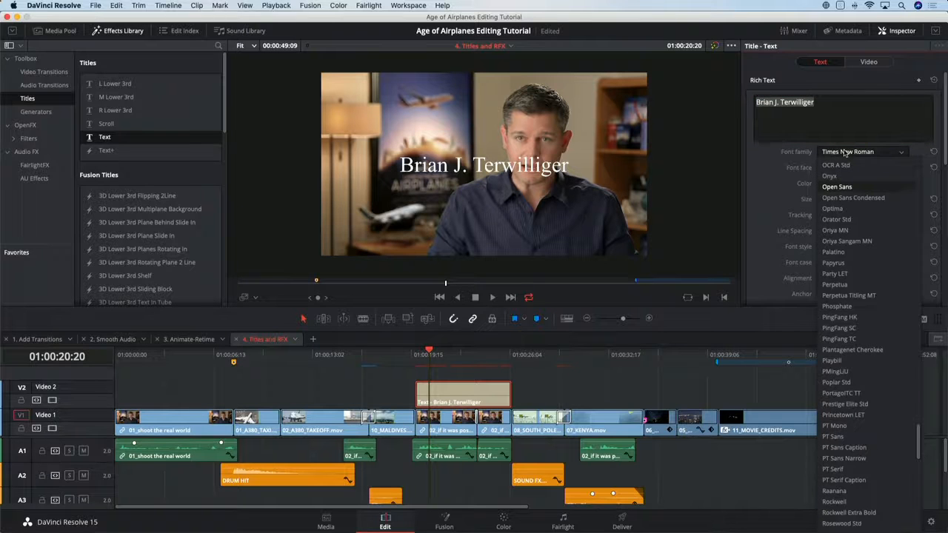
{"action": "key", "text": "Return"}
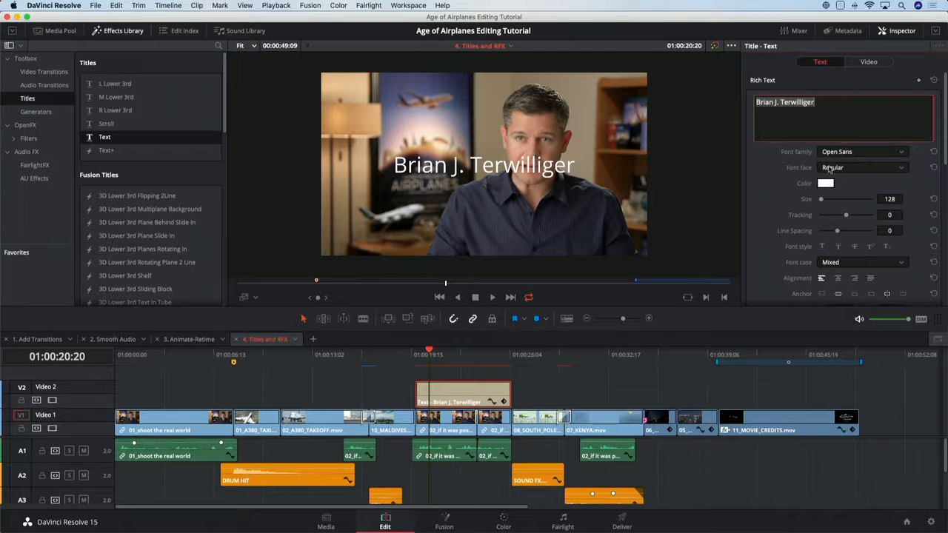
Set the title text's color to a pale mint green.
{"action": "left_click", "coordinate": [827, 185]}
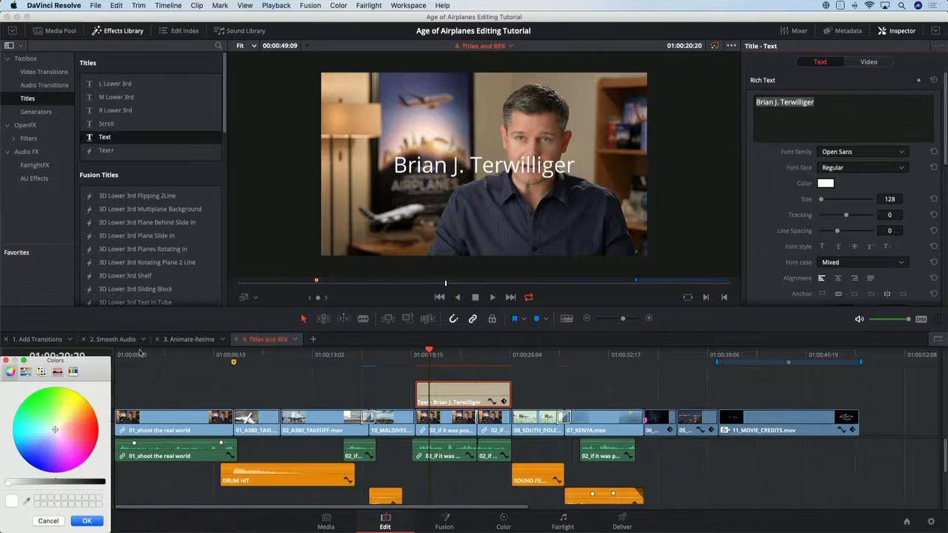
{"action": "left_click_drag", "start_coordinate": [88, 366], "coordinate": [704, 117]}
{"action": "left_click_drag", "start_coordinate": [712, 173], "coordinate": [676, 161]}
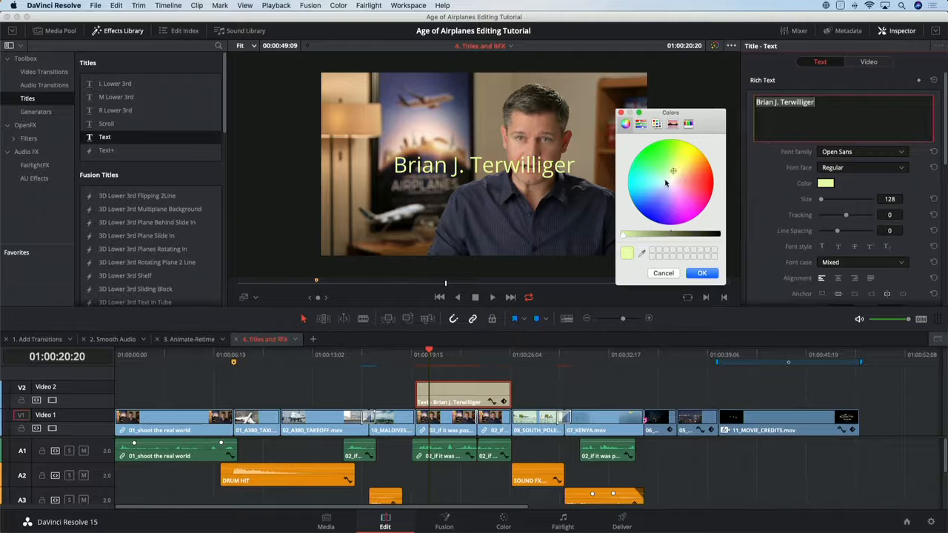
{"action": "left_click", "coordinate": [699, 274]}
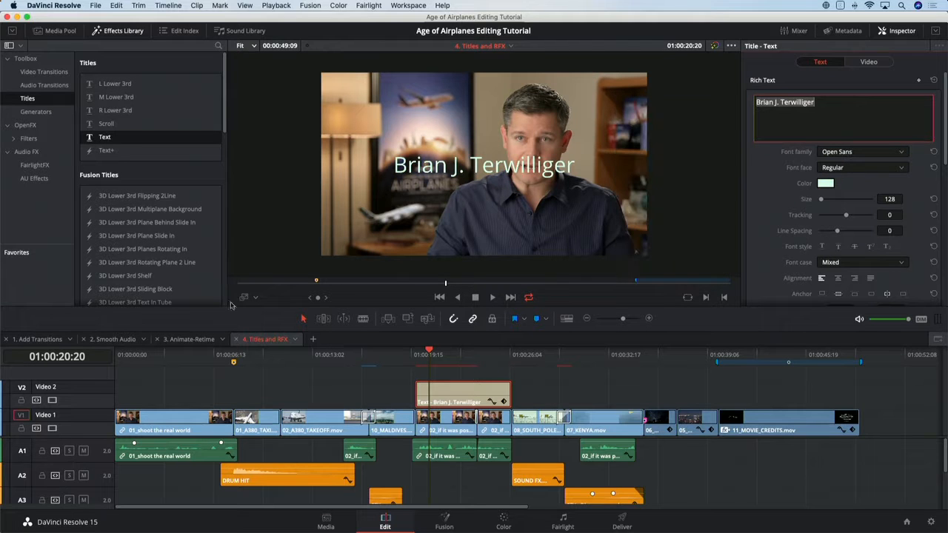
Move the title to the lower left of the picture with the Transform overlay, and delete it from Video 2.
{"action": "left_click", "coordinate": [256, 297]}
{"action": "left_click", "coordinate": [280, 317]}
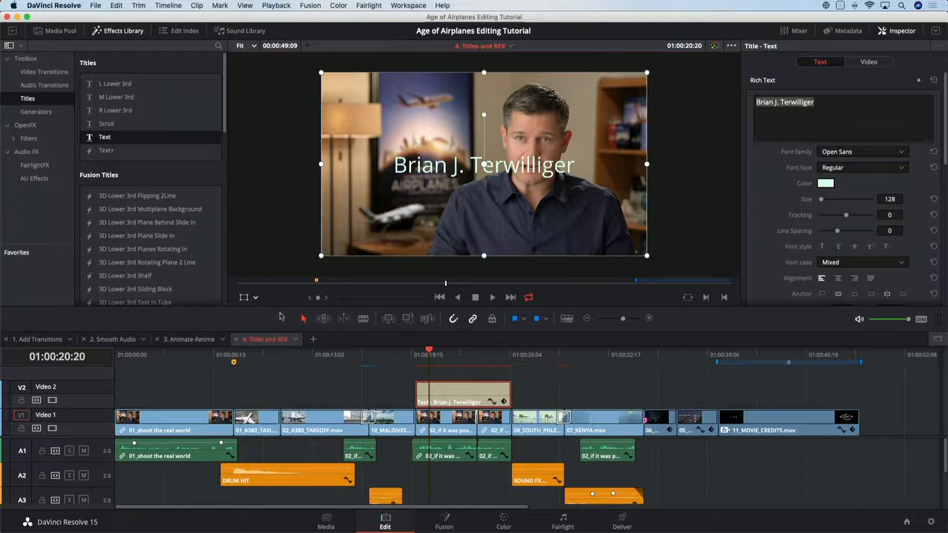
{"action": "left_click_drag", "start_coordinate": [502, 205], "coordinate": [433, 262]}
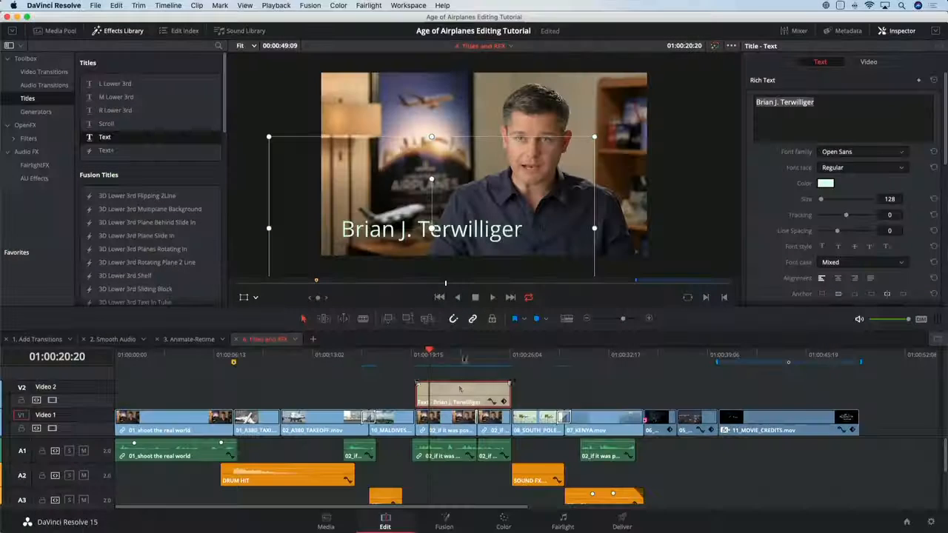
{"action": "key", "text": "BackSpace"}
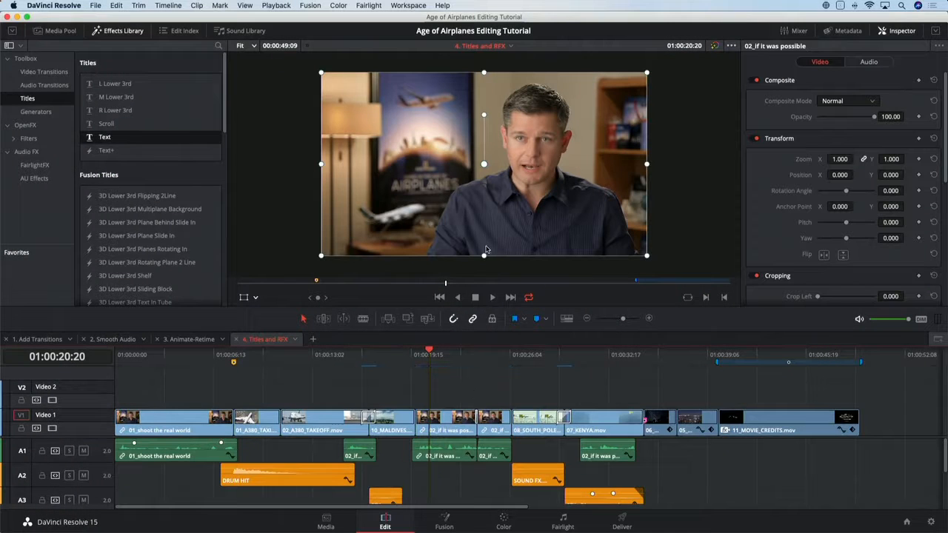
Add the Fusion title Lower 3rd Simple Underline on Video 2 above the interview clips and extend it to the end of the second clip.
{"action": "scroll", "coordinate": [135, 78], "scroll_direction": "down", "scroll_amount": 5}
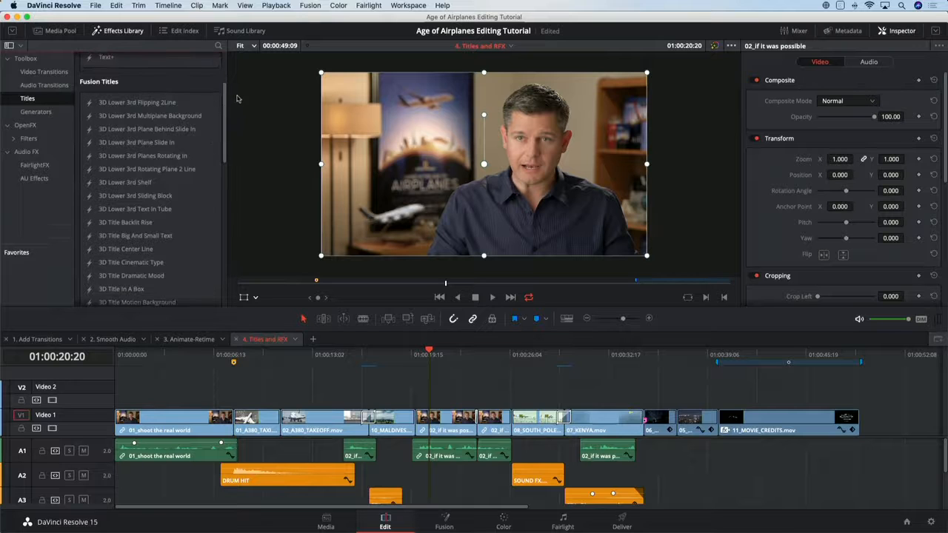
{"action": "left_click_drag", "start_coordinate": [225, 99], "coordinate": [212, 221]}
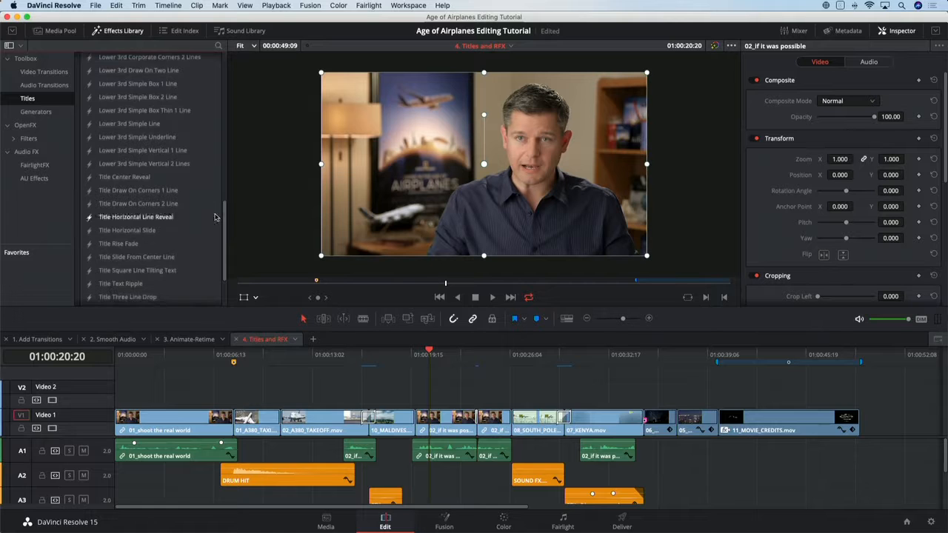
{"action": "left_click_drag", "start_coordinate": [105, 140], "coordinate": [415, 400]}
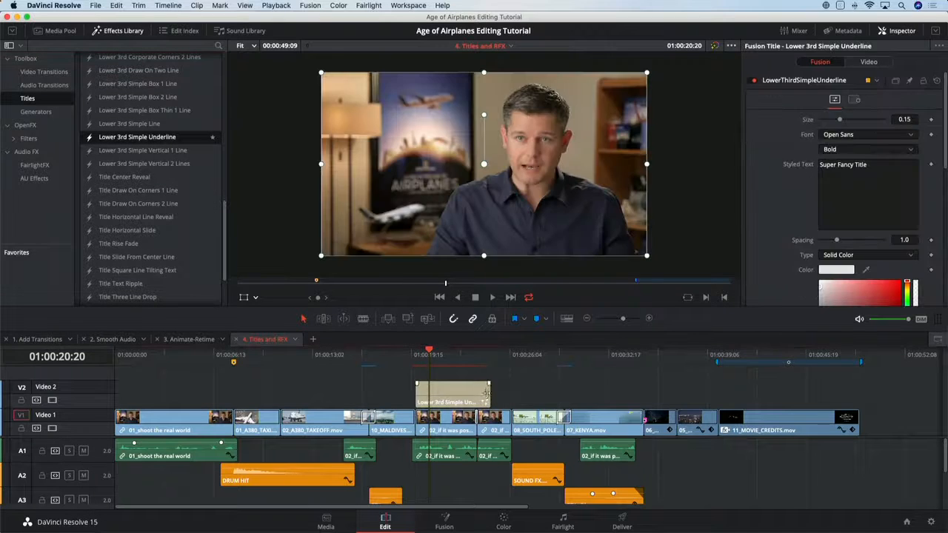
{"action": "left_click_drag", "start_coordinate": [488, 389], "coordinate": [511, 389]}
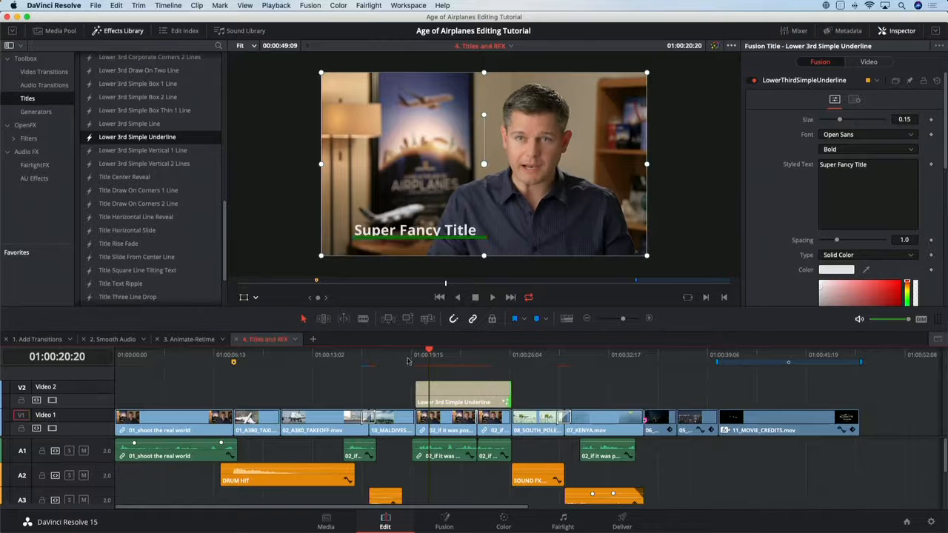
Turn off the Transform overlay and select the lower third title with the playhead at 01:00:22:09.
{"action": "left_click", "coordinate": [245, 297]}
{"action": "left_click_drag", "start_coordinate": [430, 359], "coordinate": [455, 358]}
{"action": "left_click", "coordinate": [453, 388]}
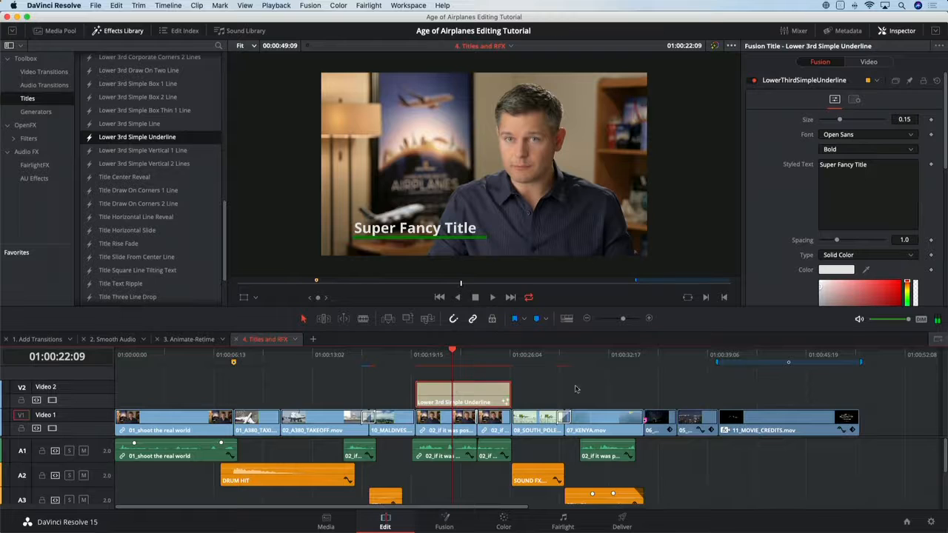
Replace the lower third title's text with the interviewee's full name in capital letters.
{"action": "left_click", "coordinate": [837, 163]}
{"action": "key", "text": "super+a"}
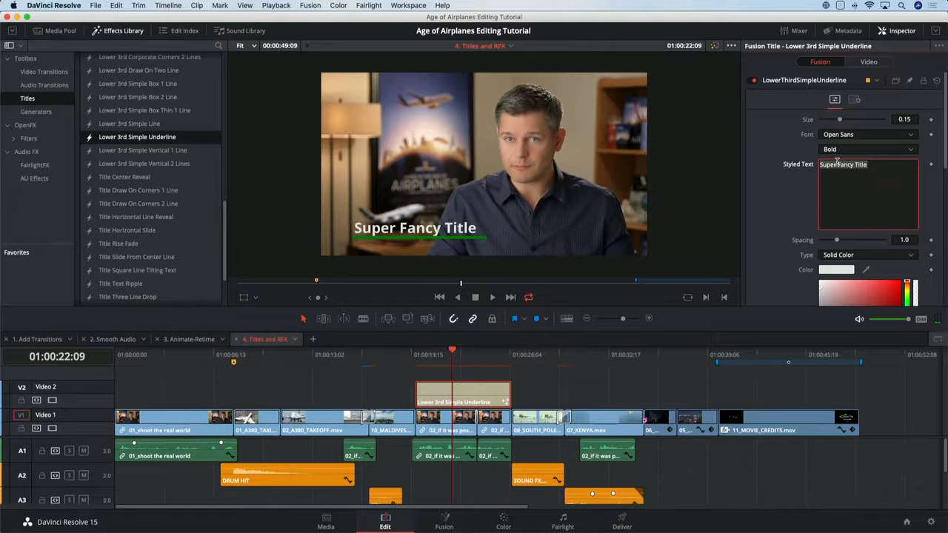
{"action": "type", "text": "BRIAN J. TERWILLIGER"}
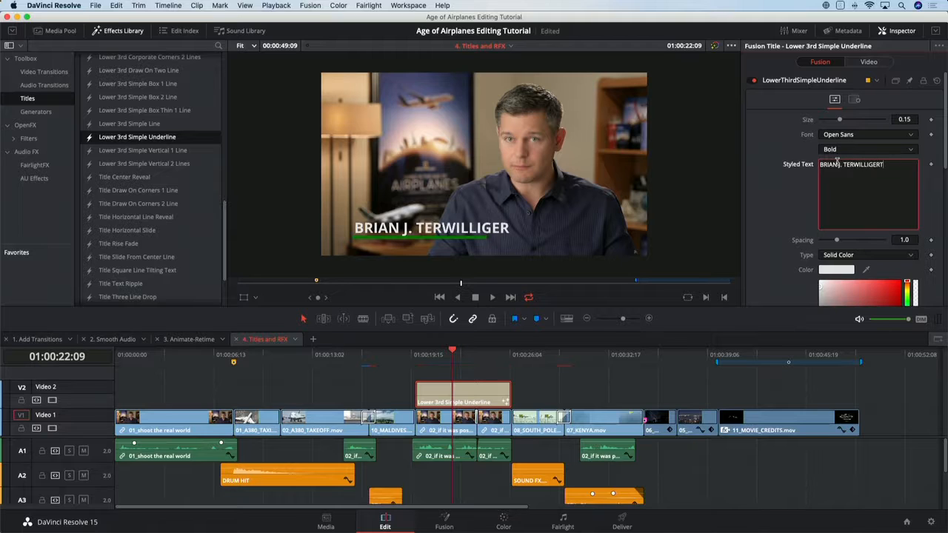
Reduce the lower third text's size to 0.1136 and set its Open Sans style to Regular.
{"action": "key", "text": "super+a"}
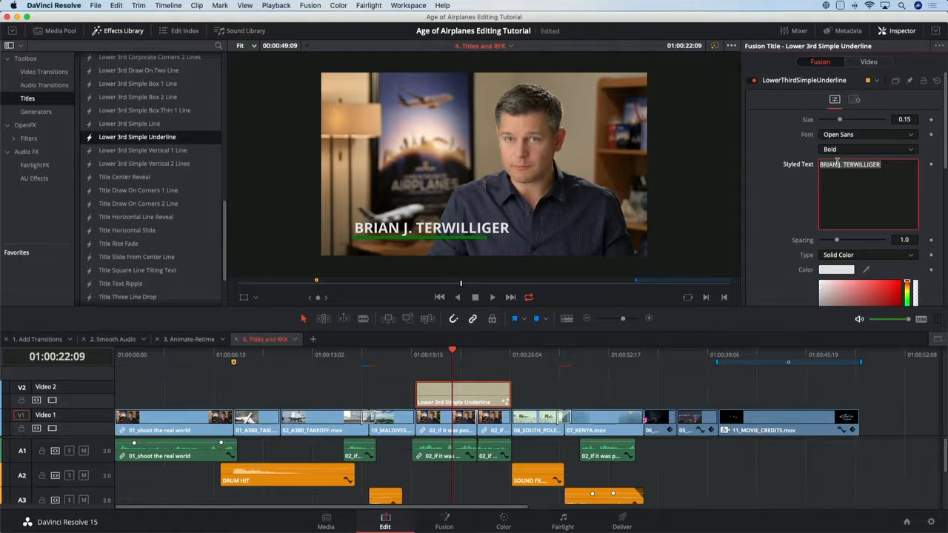
{"action": "left_click_drag", "start_coordinate": [904, 118], "coordinate": [870, 119]}
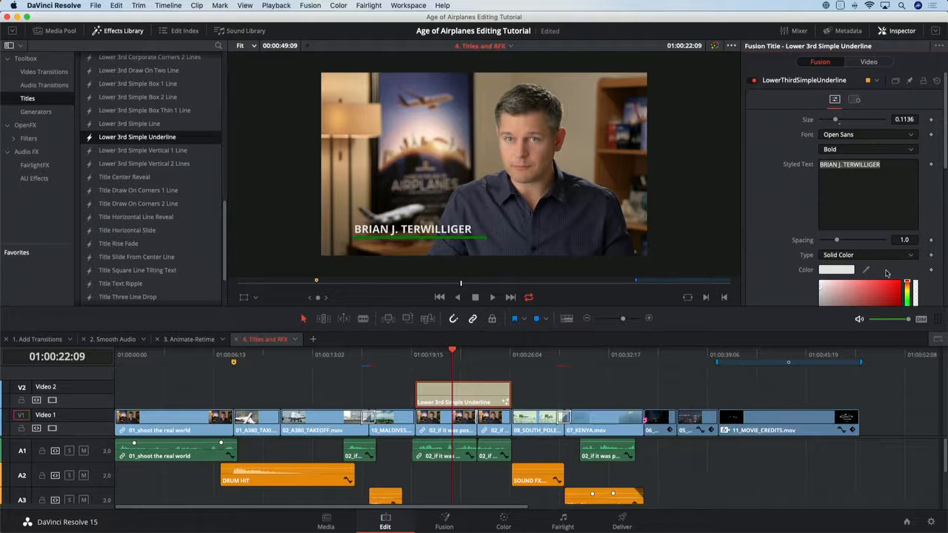
{"action": "left_click", "coordinate": [844, 150]}
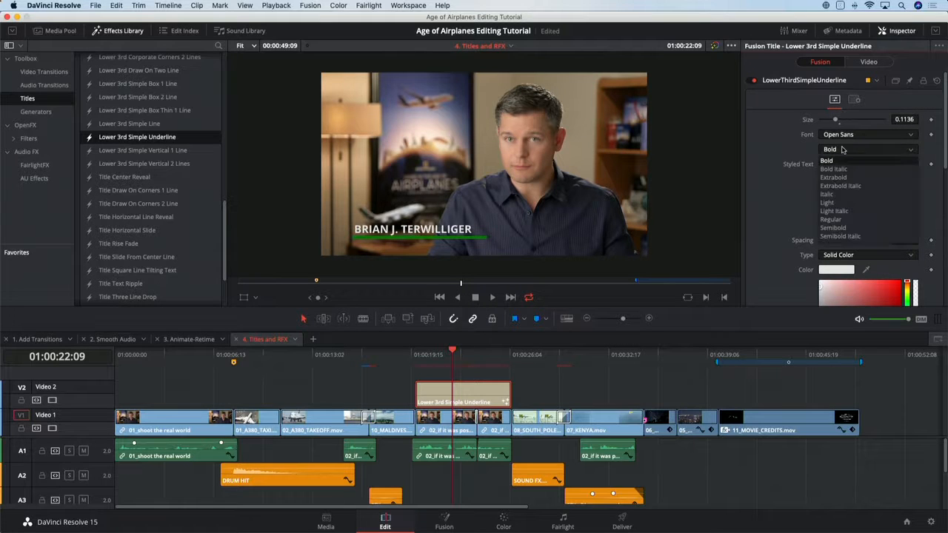
{"action": "left_click", "coordinate": [843, 226]}
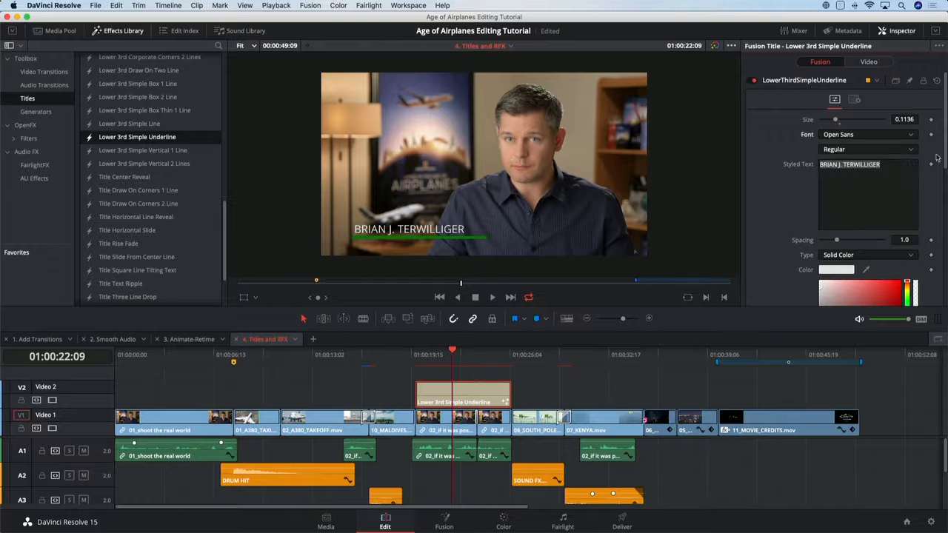
Set the lower third underline's color to bright yellow, with hue about 0.16, saturation 0.94 and value 0.929.
{"action": "scroll", "coordinate": [946, 156], "scroll_direction": "down", "scroll_amount": 3}
{"action": "left_click", "coordinate": [907, 224]}
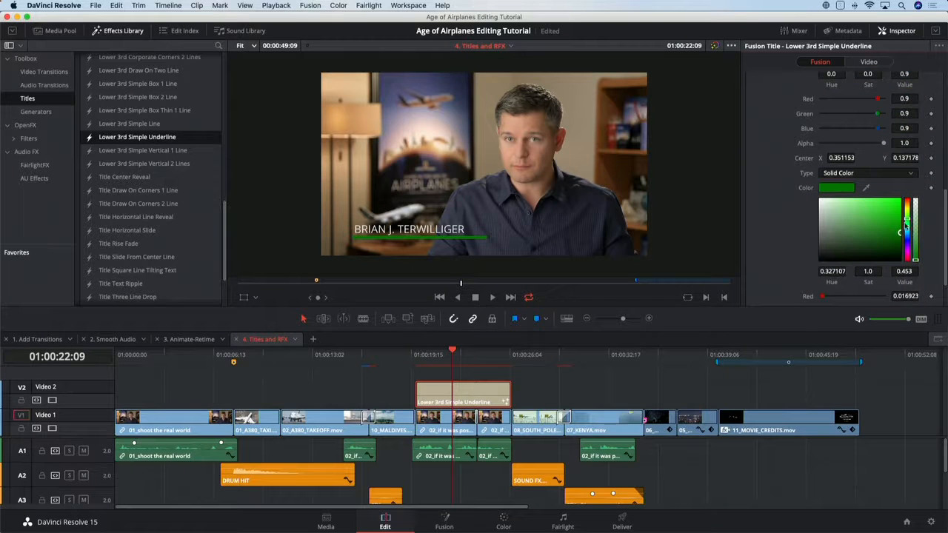
{"action": "left_click_drag", "start_coordinate": [907, 210], "coordinate": [897, 205]}
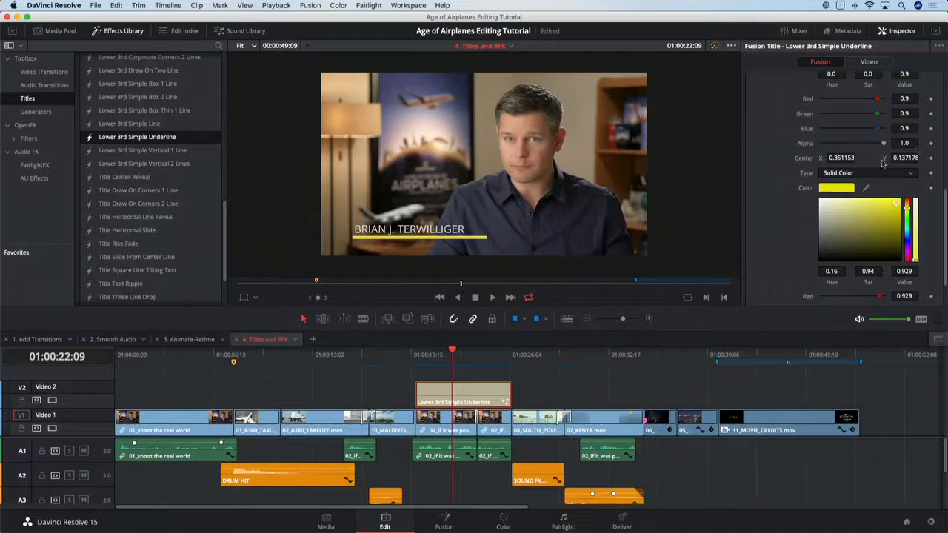
{"action": "left_click_drag", "start_coordinate": [945, 198], "coordinate": [938, 59]}
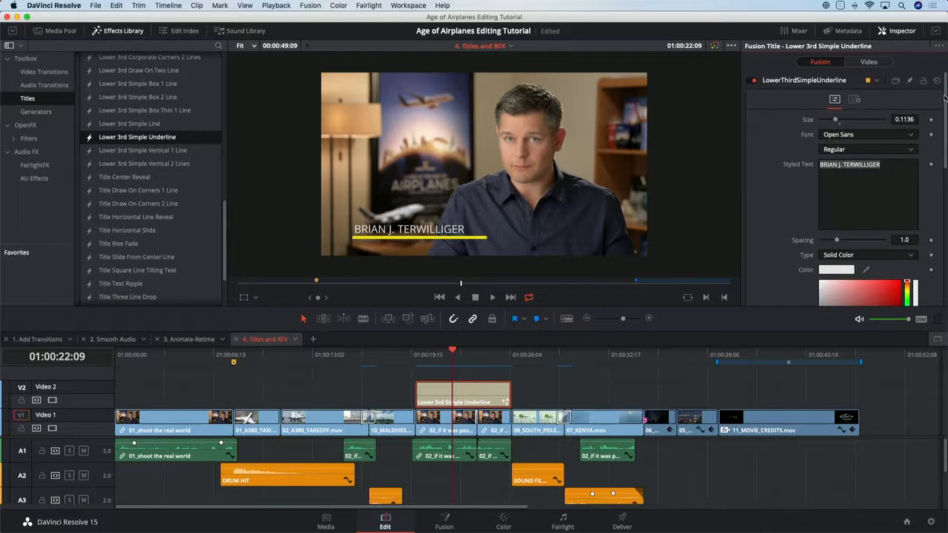
{"action": "mouse_move", "coordinate": [945, 99]}
{"action": "left_mouse_down"}
{"action": "mouse_move", "coordinate": [941, 242]}
{"action": "mouse_move", "coordinate": [940, 82]}
{"action": "left_mouse_up"}
Play the timeline from just before the lower third title at 01:00:19:17 to review its animation over the interview.
{"action": "left_click", "coordinate": [412, 355]}
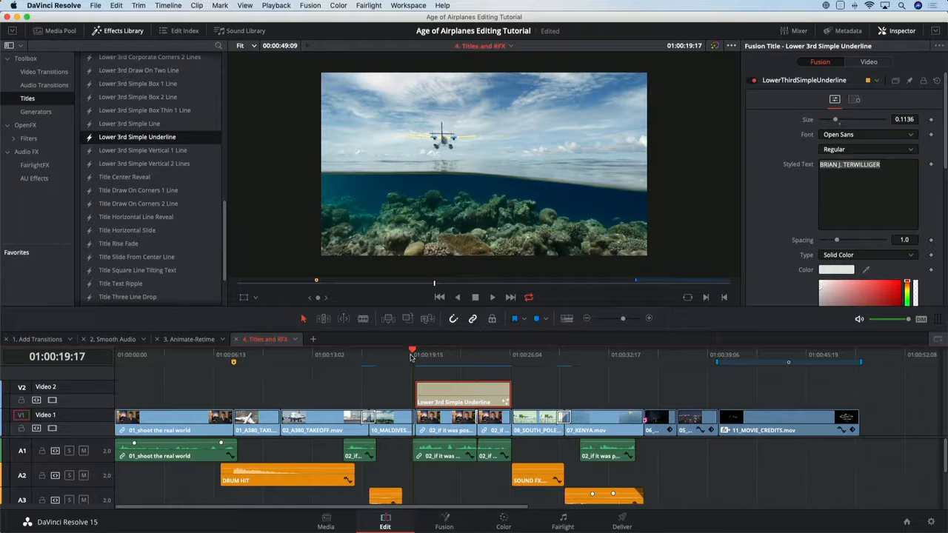
{"action": "key", "text": "space"}
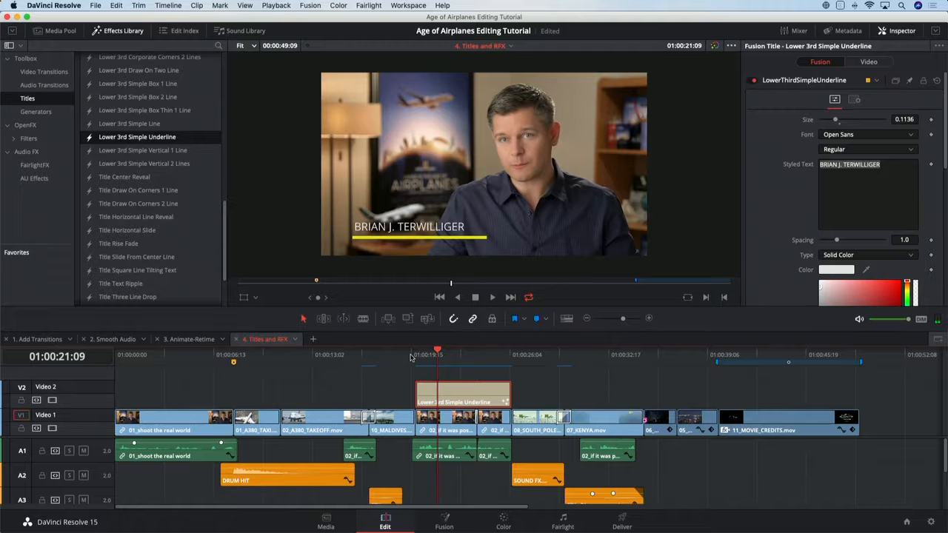
{"action": "left_click", "coordinate": [412, 355]}
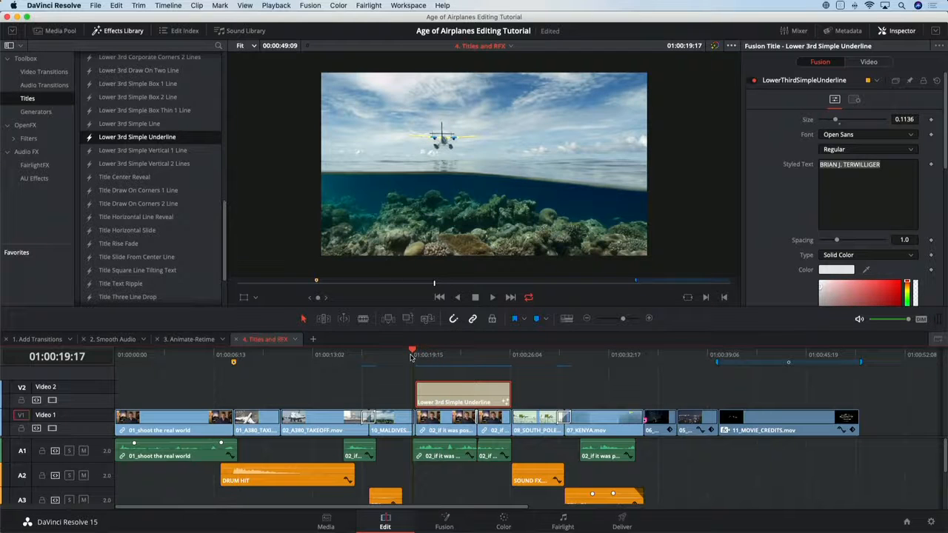
{"action": "key", "text": "space"}
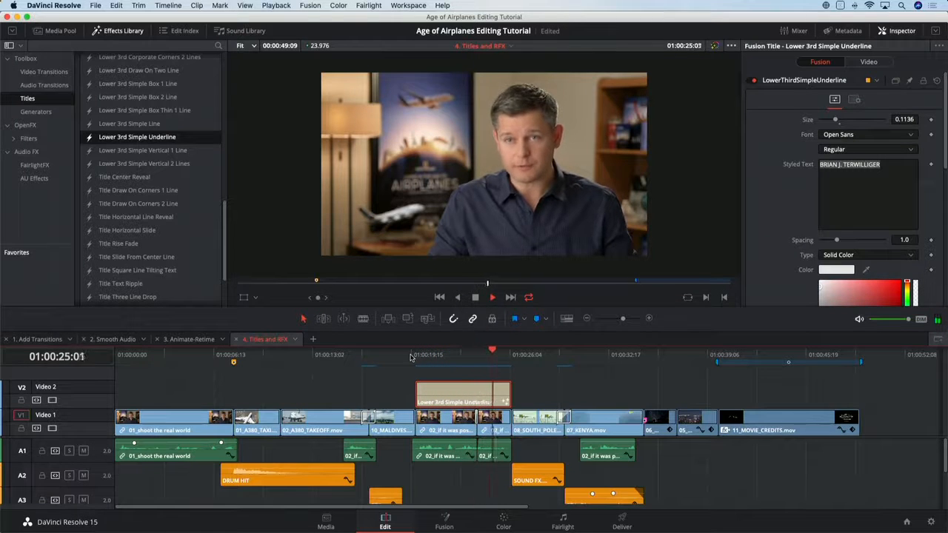
{"action": "key", "text": "space"}
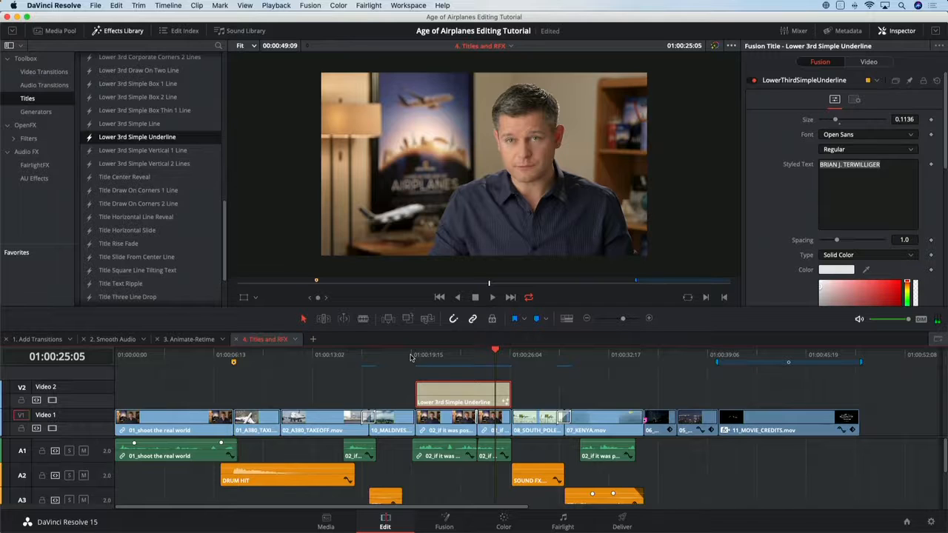